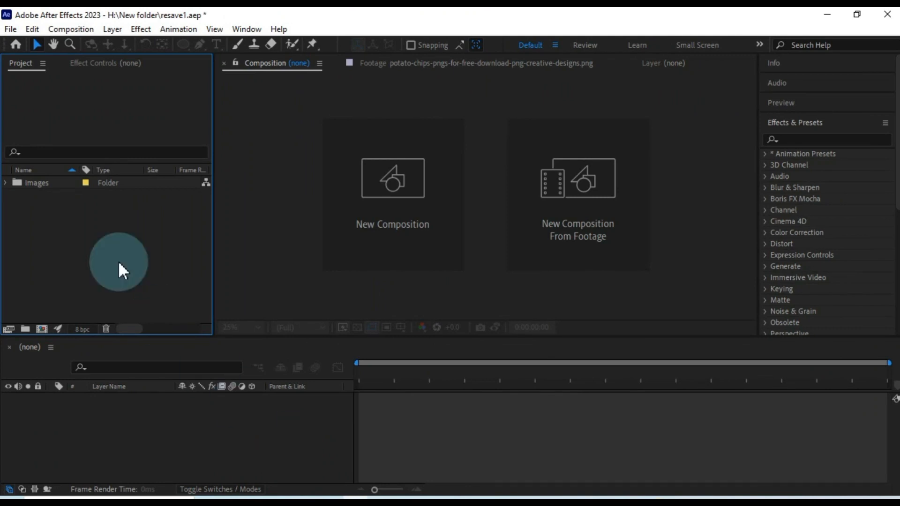
Step: Expand the Images folder and preview its chip bag, chilli and potato PNG files, ending with 4.png
click(118, 261)
click(5, 182)
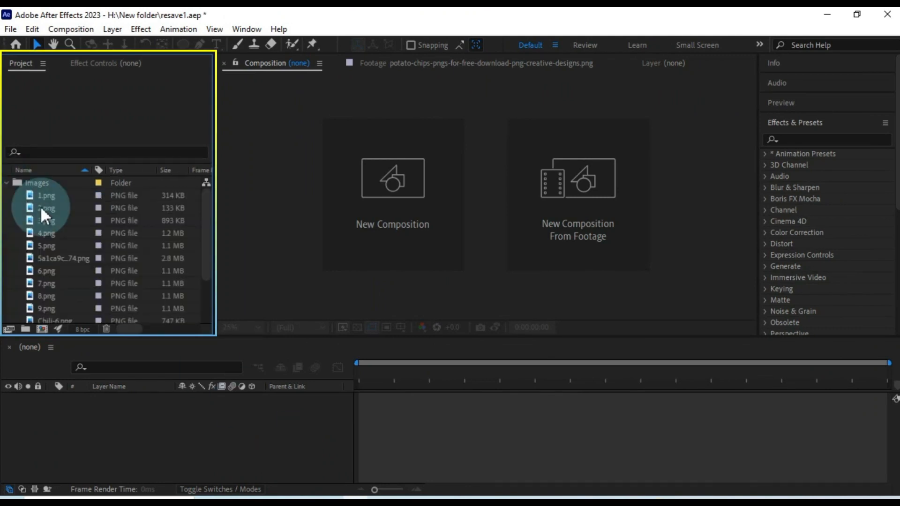
double_click(59, 279)
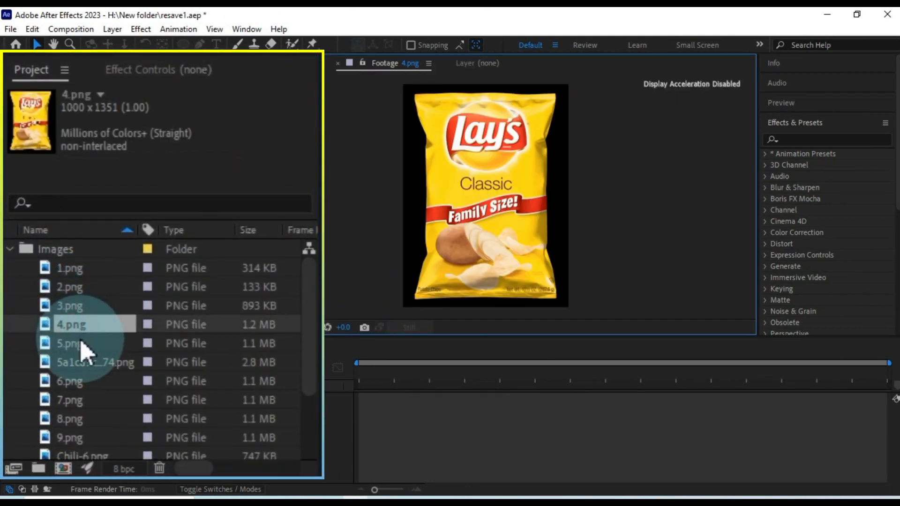
double_click(62, 296)
double_click(81, 364)
double_click(81, 382)
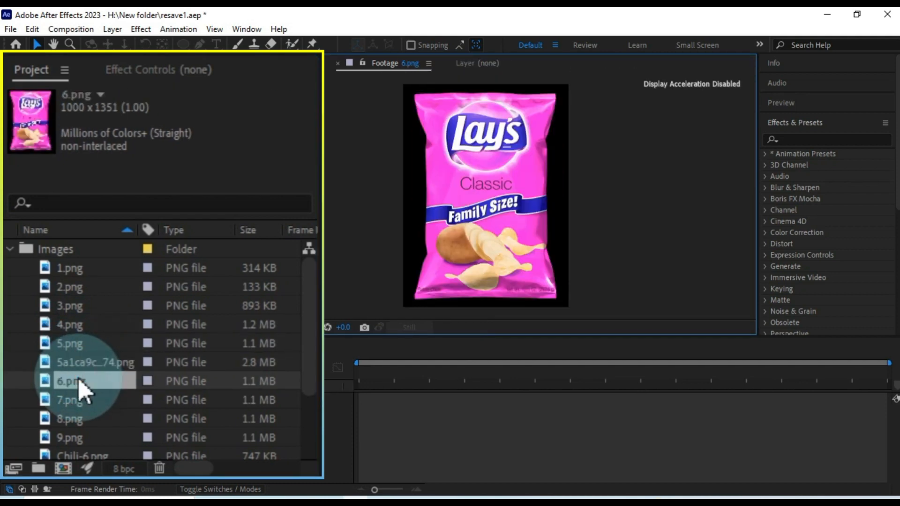
double_click(82, 401)
scroll(85, 408, down, 1)
double_click(85, 401)
double_click(87, 419)
scroll(89, 422, down, 1)
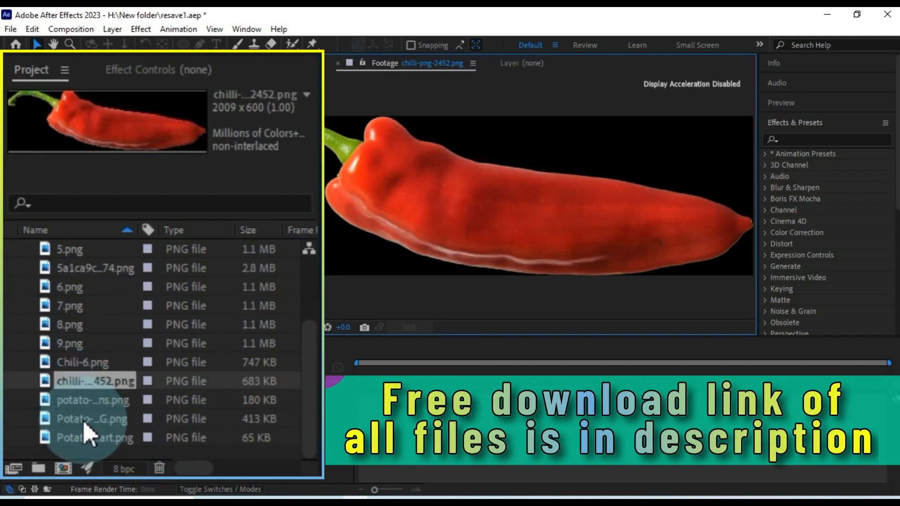
double_click(87, 401)
double_click(89, 419)
double_click(89, 438)
click(87, 402)
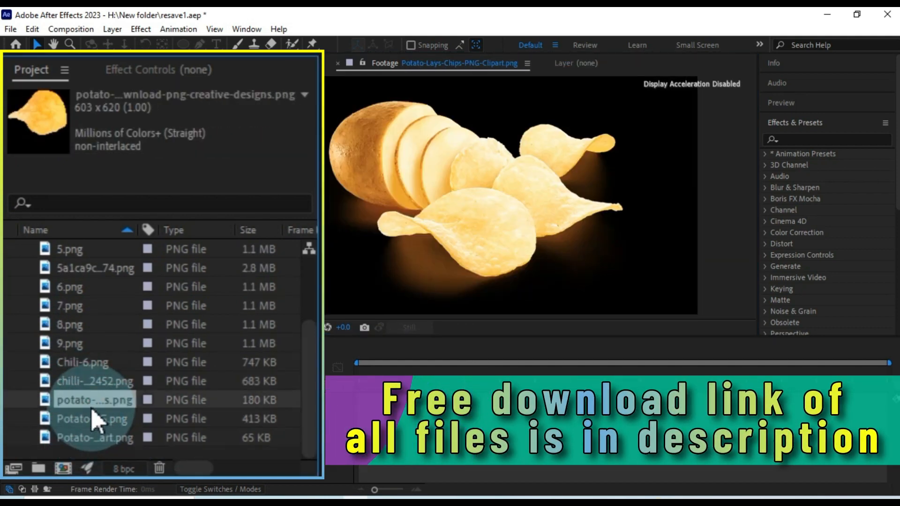
scroll(86, 389, up, 3)
double_click(71, 325)
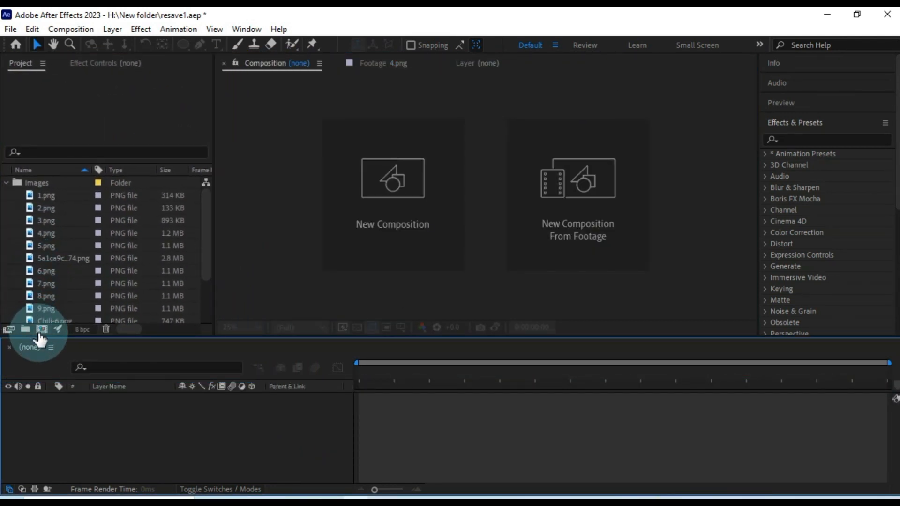
Step: Create a 1920x1080 composition named Main at 29.97 fps with a 30-second duration
click(39, 330)
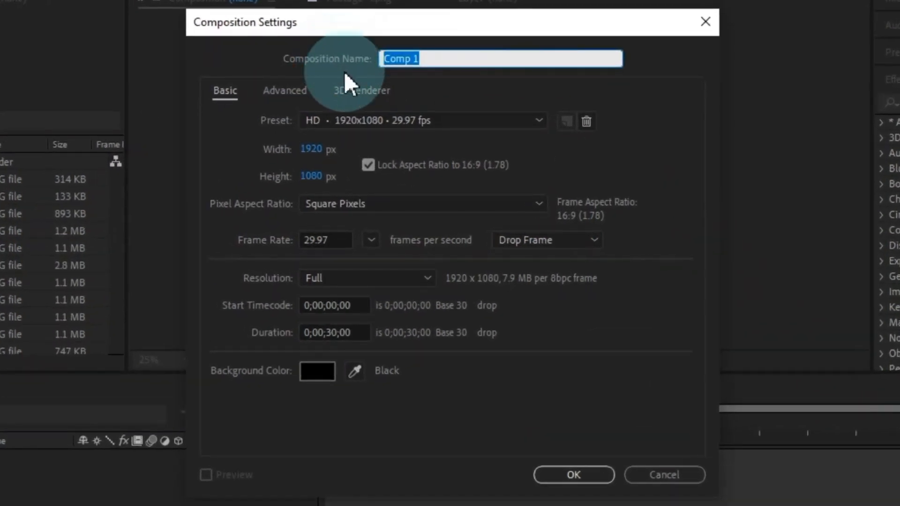
text(Main)
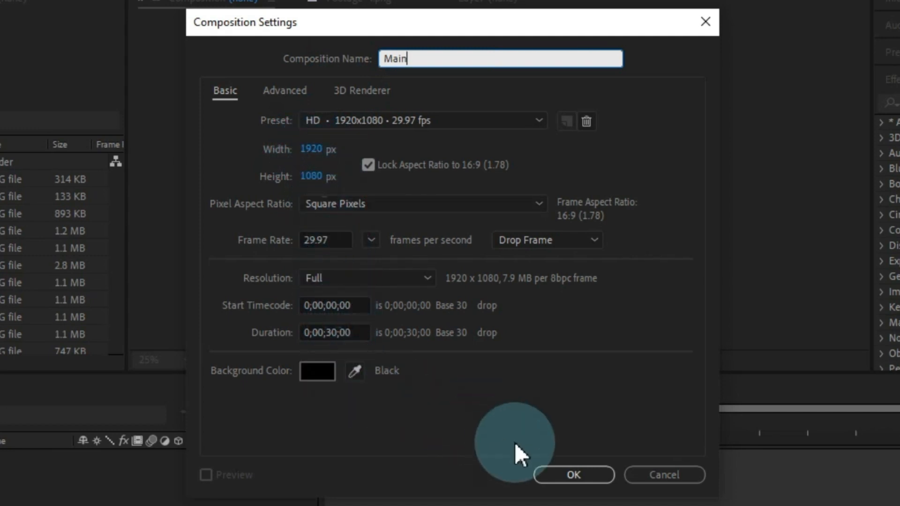
click(571, 476)
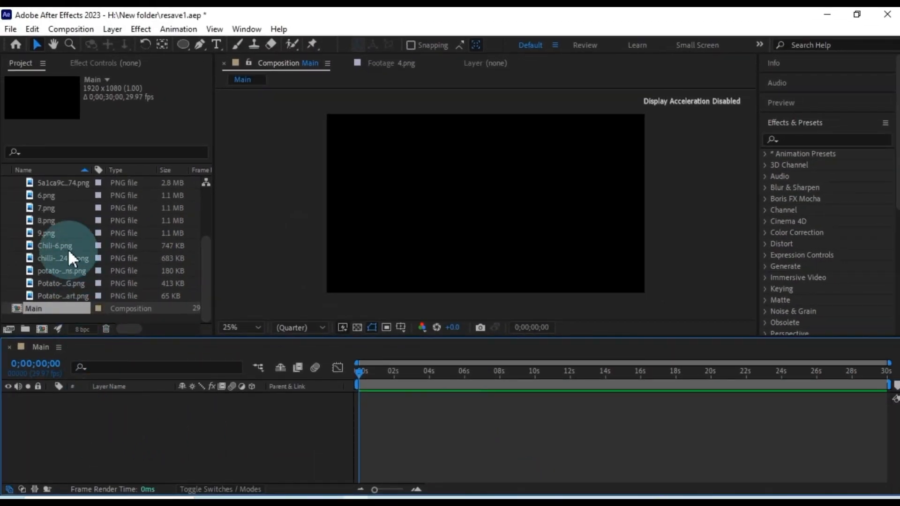
Step: Add 4.png to the Main composition as a layer and set its scale to 60%
scroll(68, 249, up, 3)
click(51, 232)
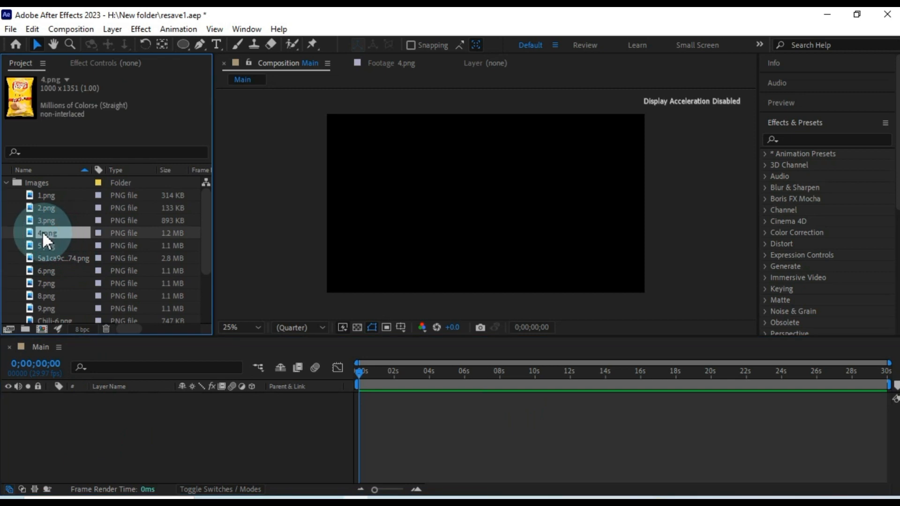
drag(42, 232, 105, 412)
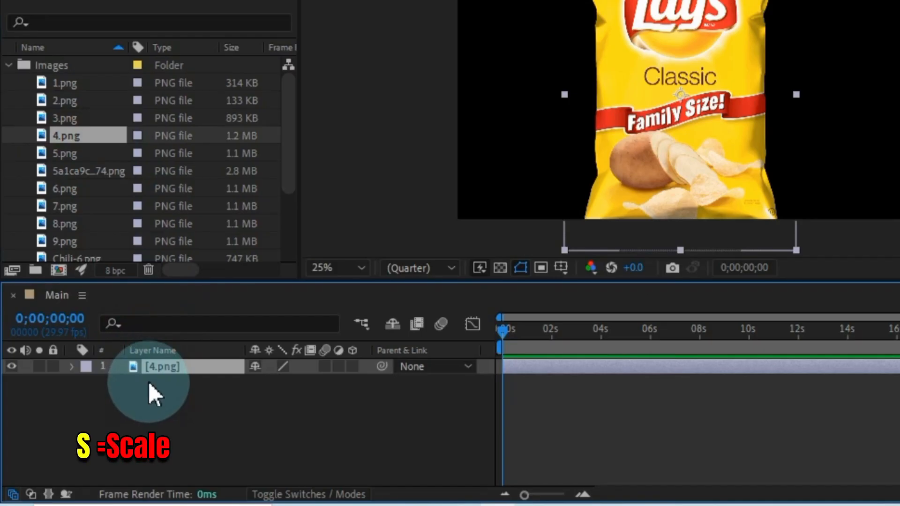
key(s)
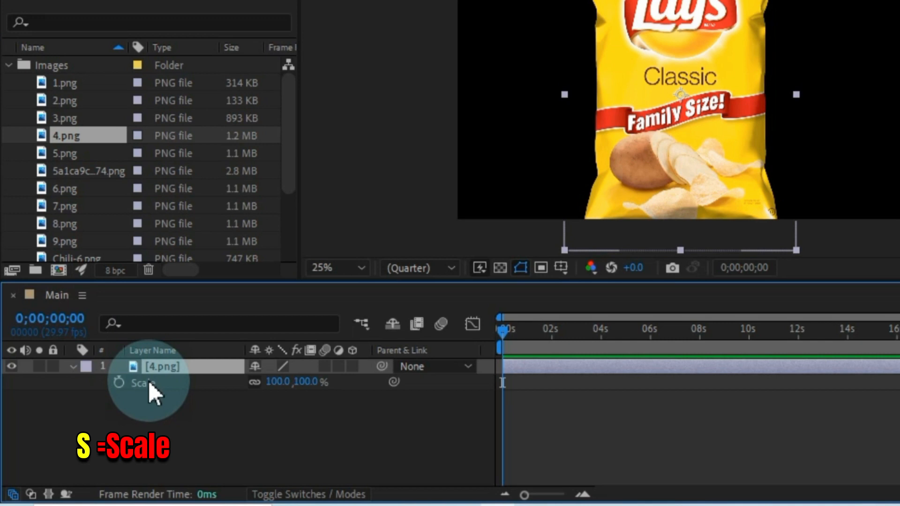
click(305, 381)
text(60)
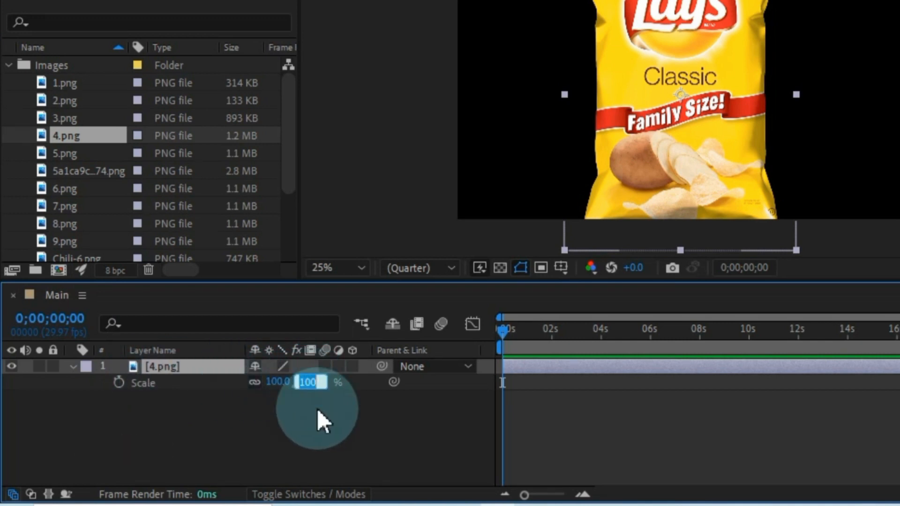
key(Return)
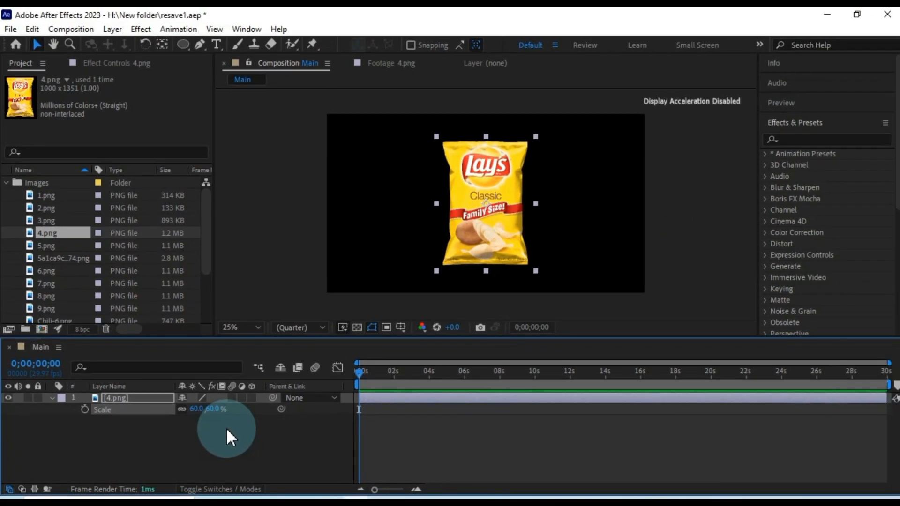
Step: Create a white solid layer at the composition size of 1920 by 1080 px
right_click(236, 428)
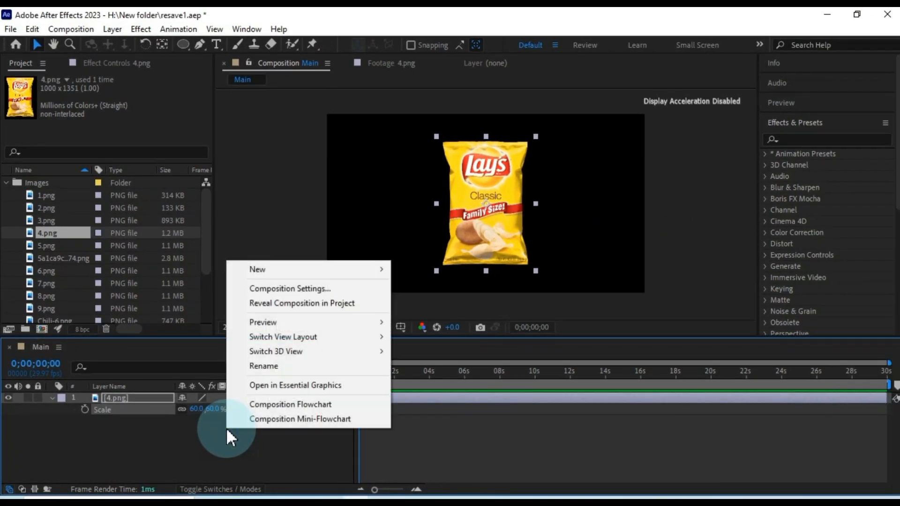
mouse_move(328, 275)
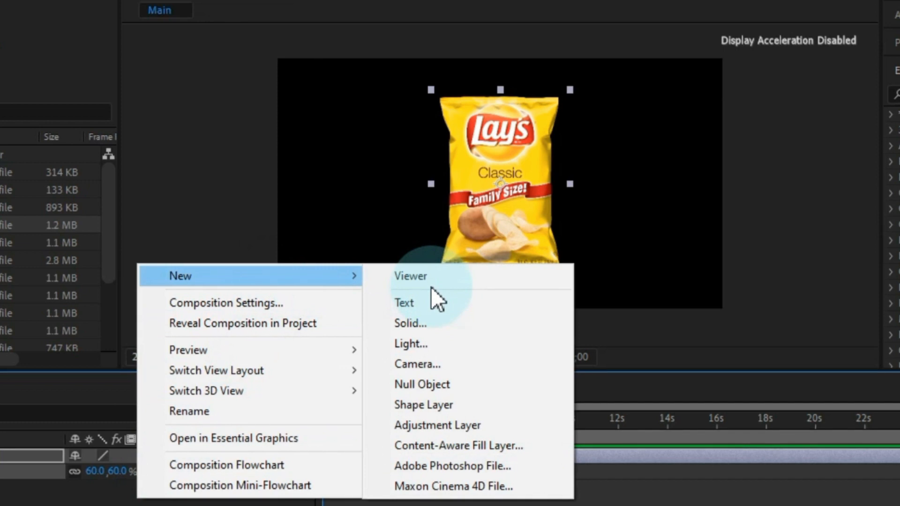
click(432, 324)
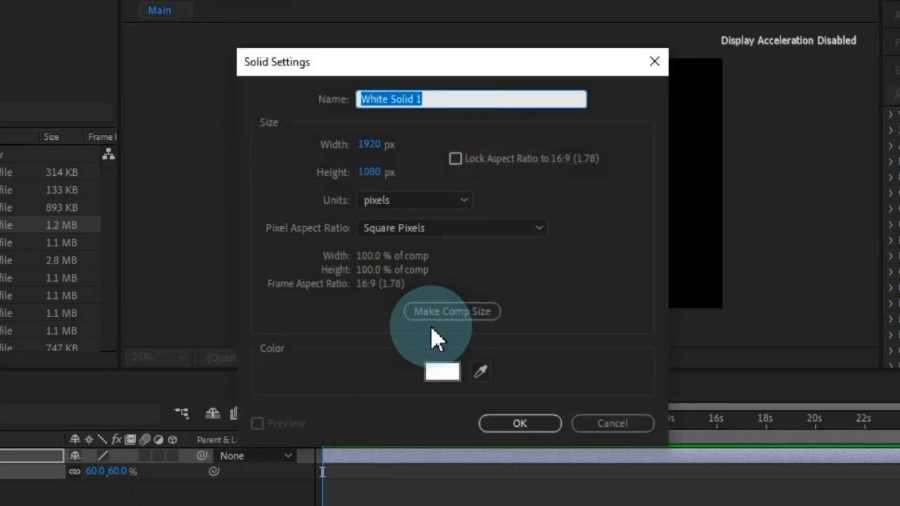
click(507, 423)
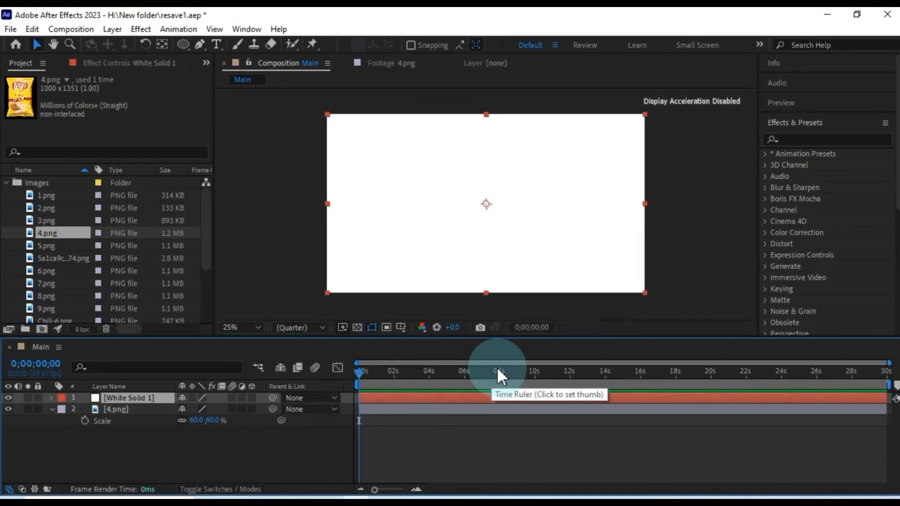
Step: Find the Gradient Ramp effect and apply it to the white solid layer
click(841, 141)
click(795, 183)
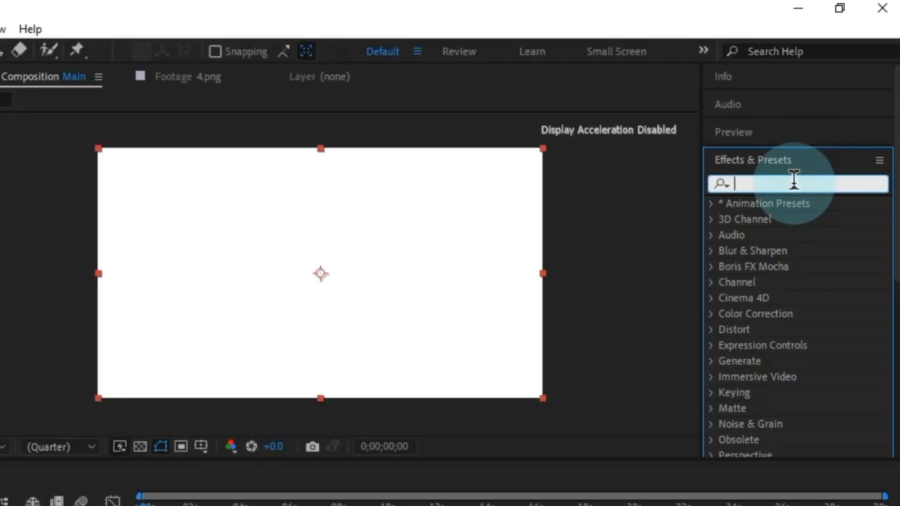
text(Gradient)
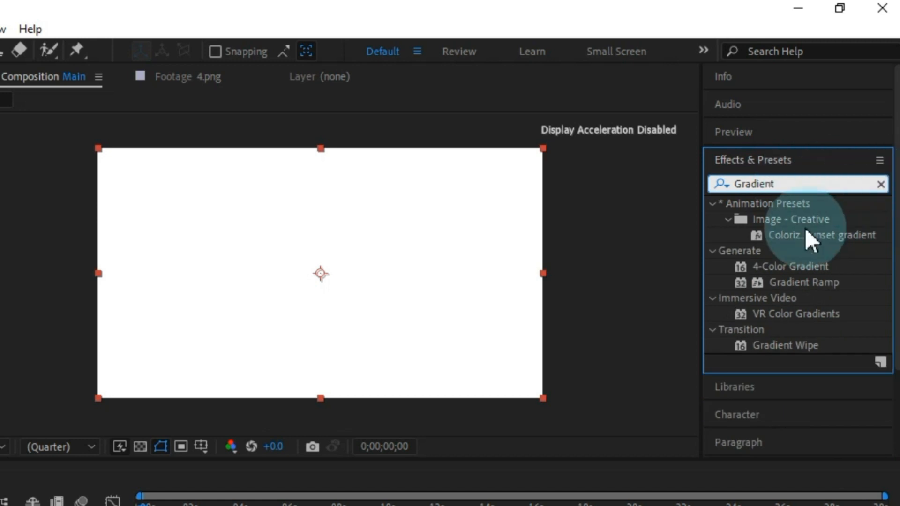
click(799, 283)
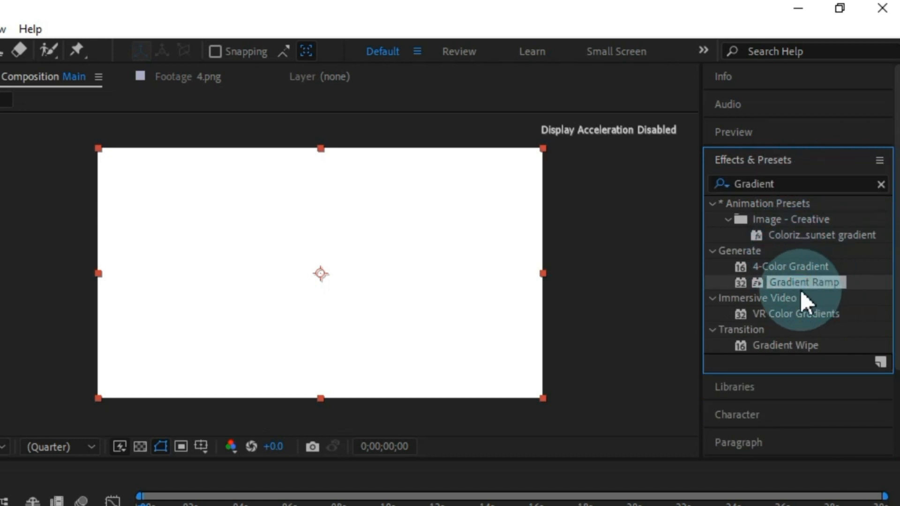
drag(793, 286, 0, 505)
drag(195, 386, 110, 409)
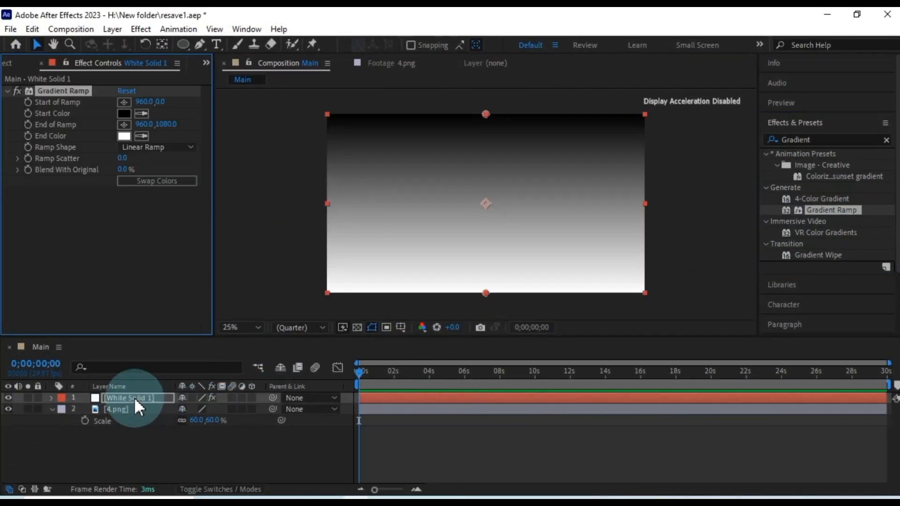
Step: Swap the Gradient Ramp's start and end colours and set its shape to Radial Ramp
click(157, 182)
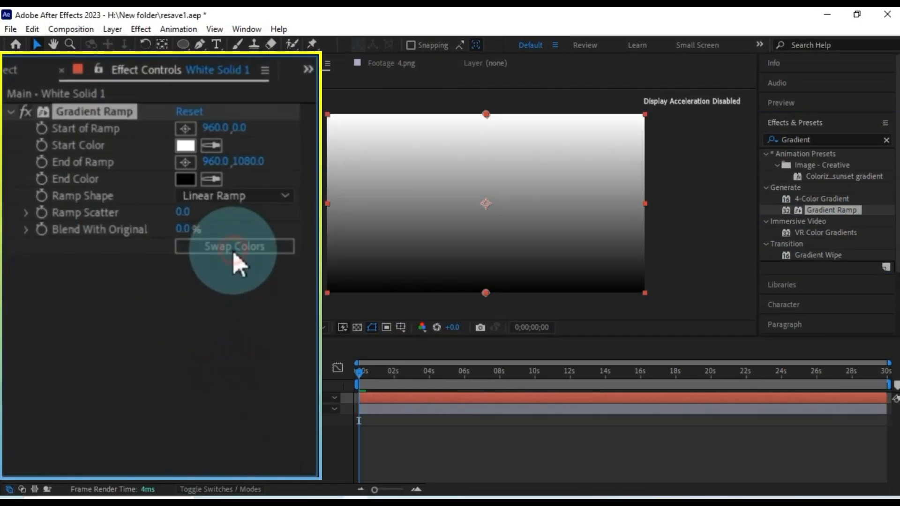
click(217, 197)
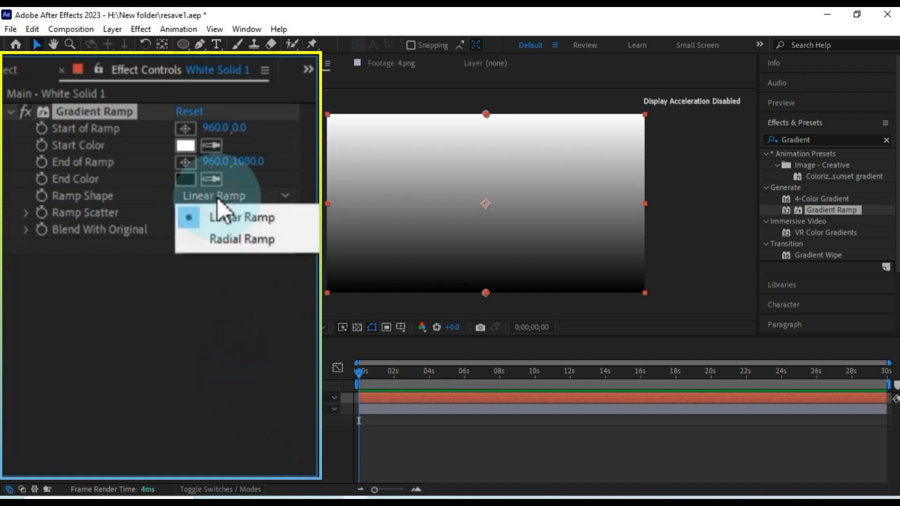
click(237, 240)
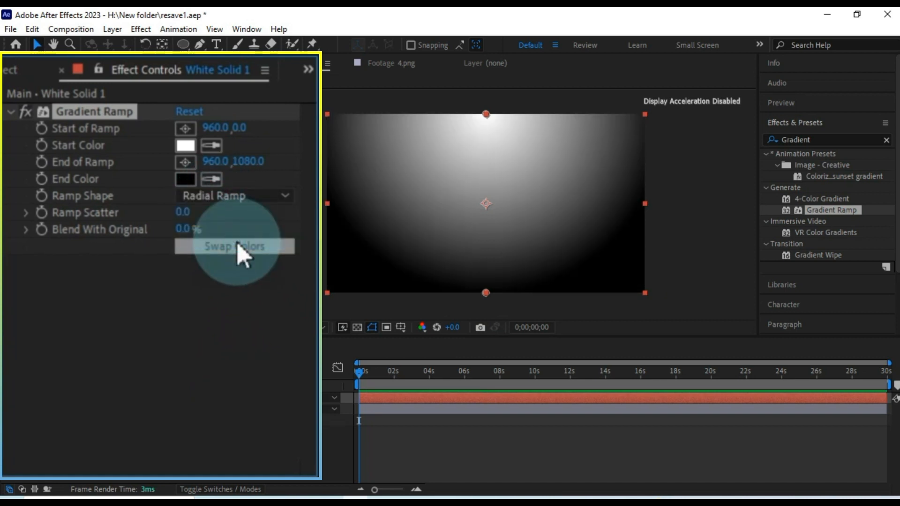
Step: Set the ramp's end colour to dark red 620000 and its start colour to bright red E50505
click(185, 179)
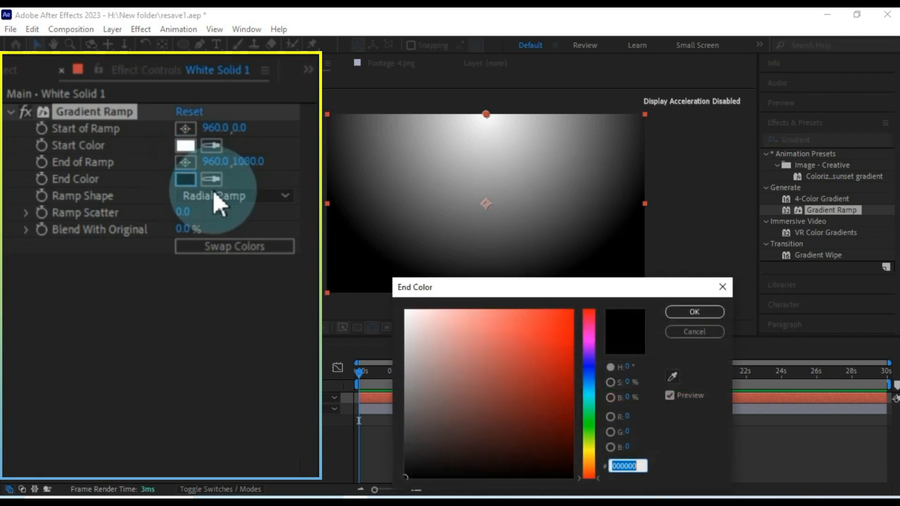
drag(562, 323, 585, 419)
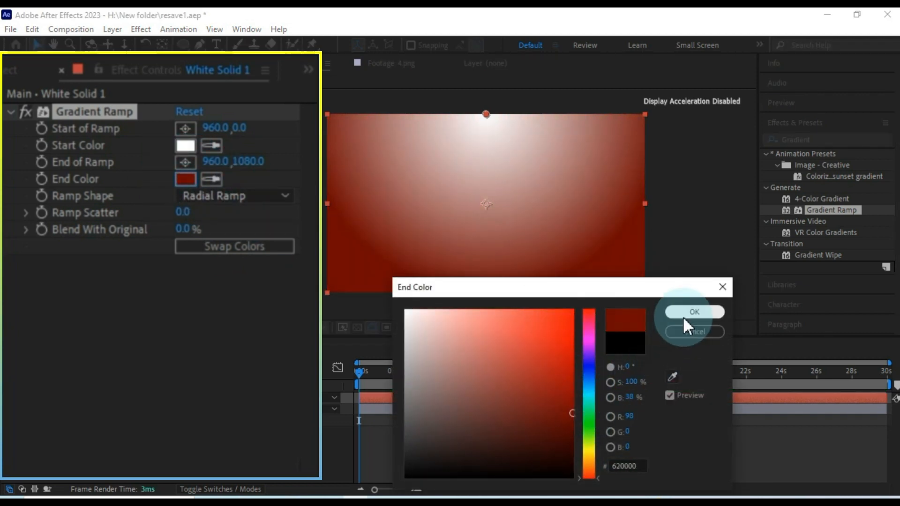
click(686, 313)
click(185, 146)
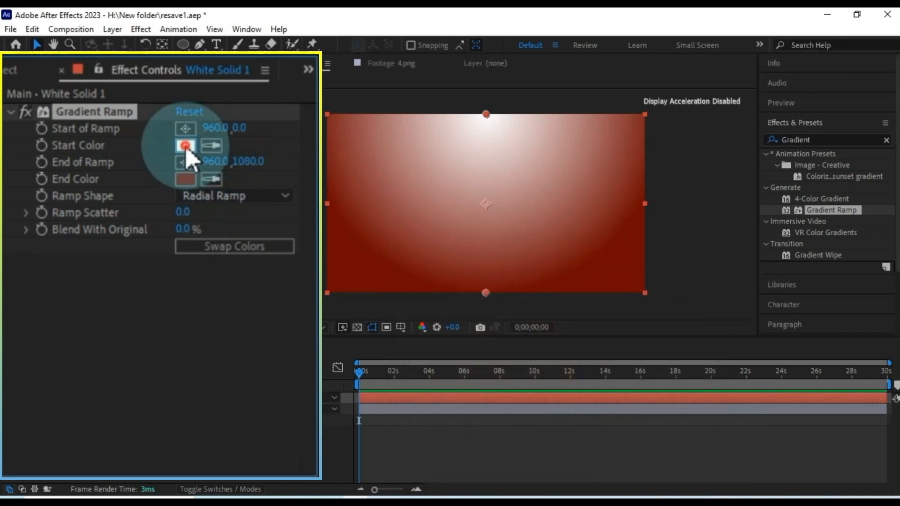
drag(565, 346, 570, 329)
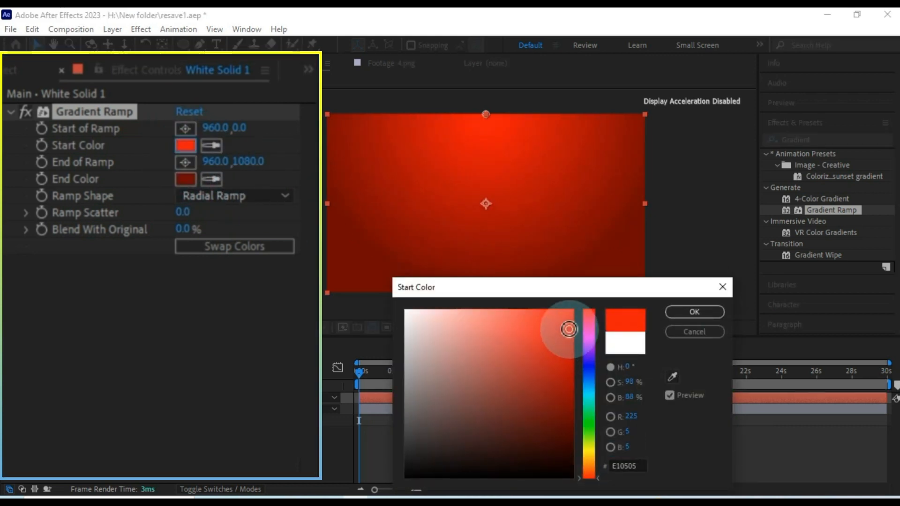
click(684, 311)
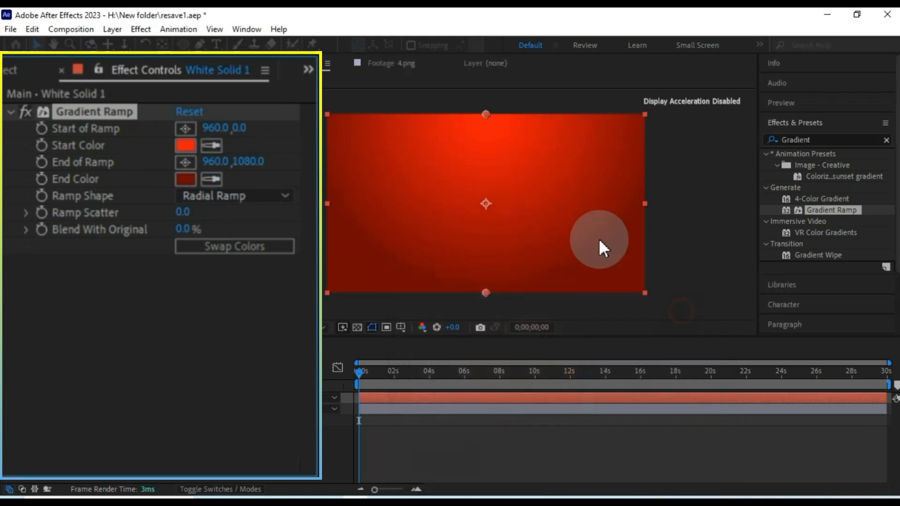
Step: Move the ramp's start point near the composition's centre, about 944, 548, and its end point to about 1836, 1180
drag(485, 113, 483, 201)
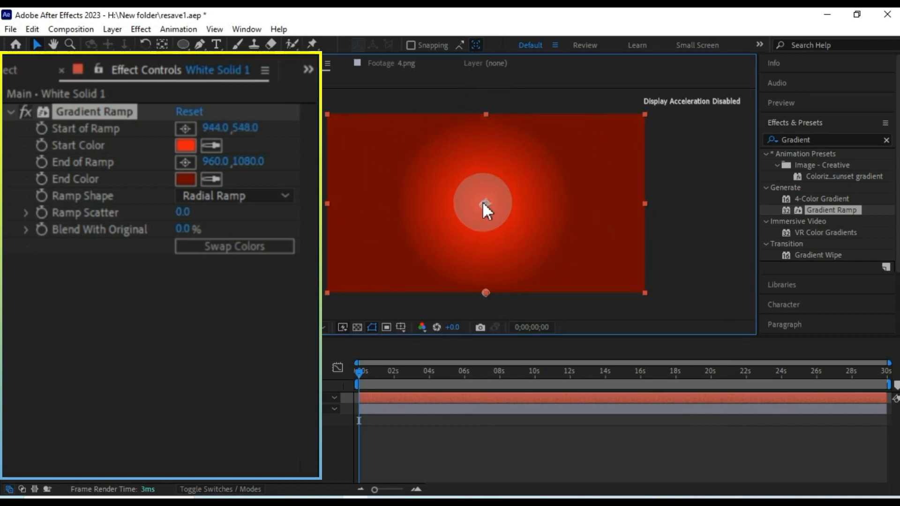
drag(486, 293, 632, 309)
Step: Darken the Gradient Ramp's end colour to 4C0000 and its start colour to DA0000
click(185, 178)
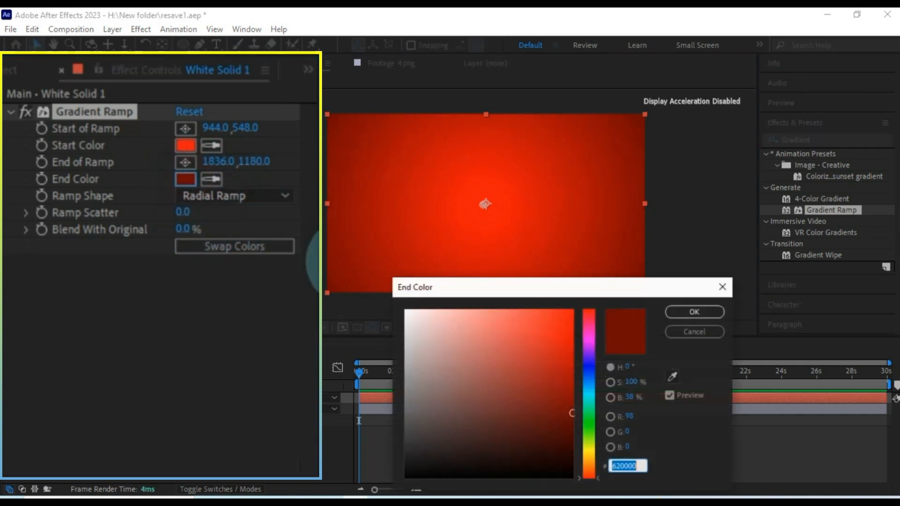
mouse_move(581, 440)
mouse_down()
mouse_move(569, 419)
mouse_move(582, 427)
mouse_up()
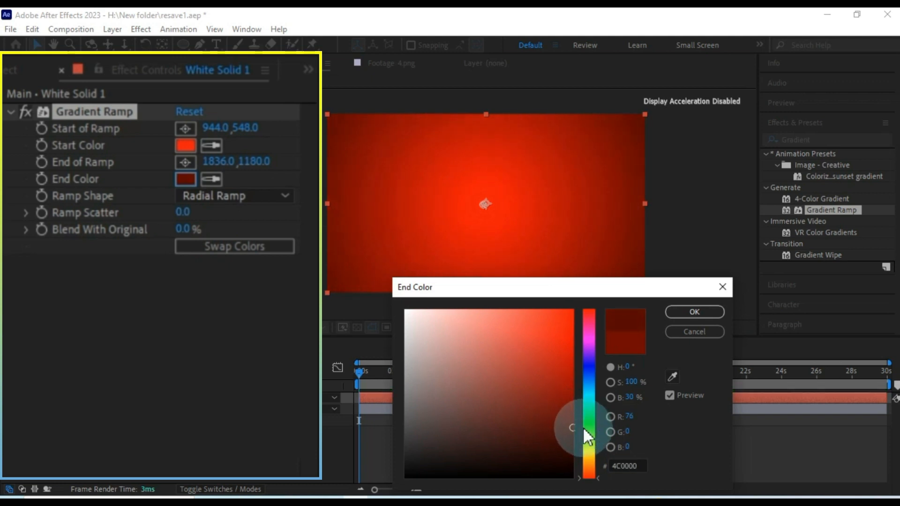
click(679, 318)
click(185, 145)
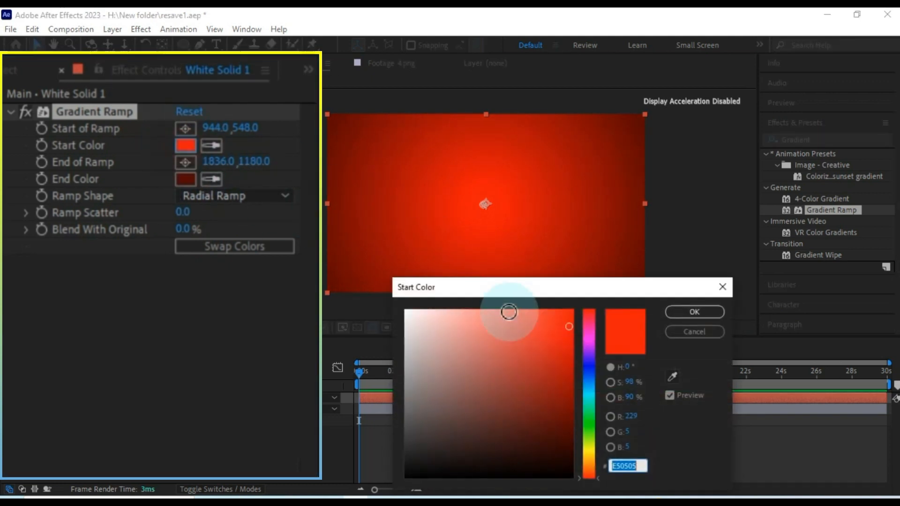
click(572, 333)
drag(572, 333, 577, 331)
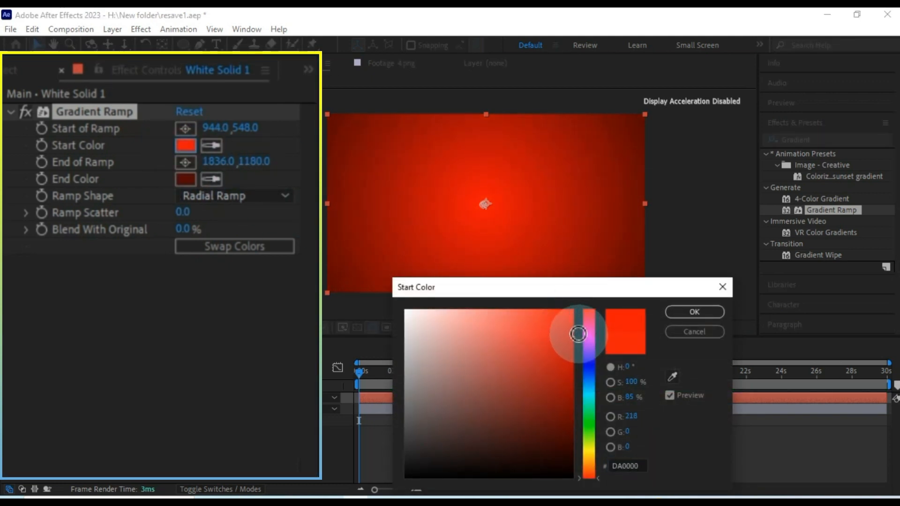
click(682, 311)
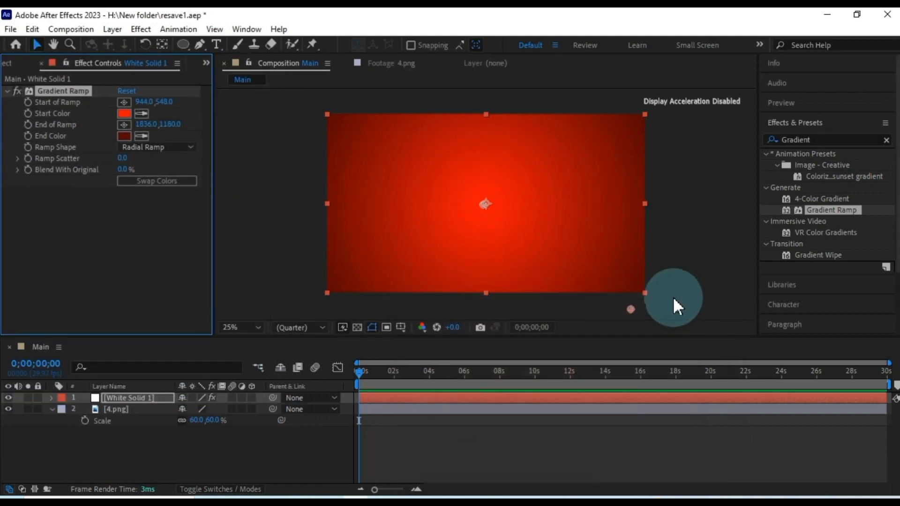
Step: Move the White Solid 1 layer beneath the 4.png bag layer
click(674, 300)
drag(140, 398, 131, 423)
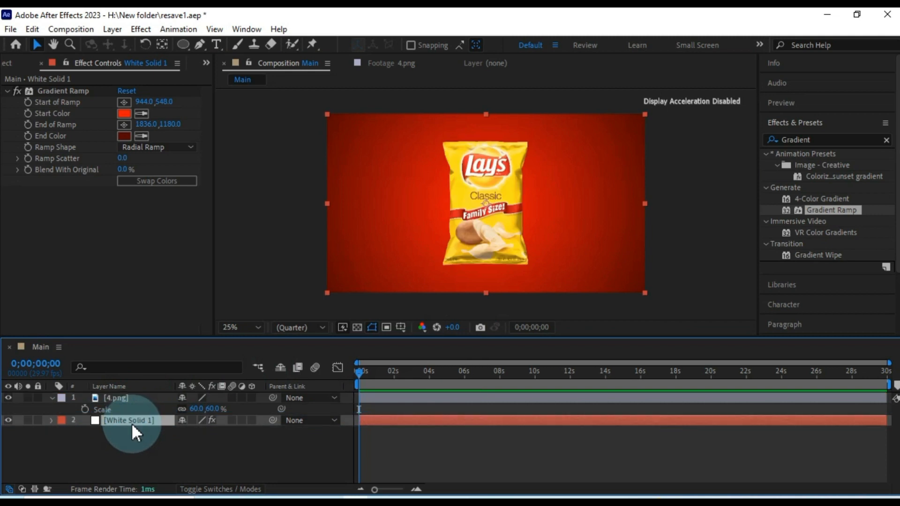
Step: Add the red bell pepper PNG from the project images between the 4.png and White Solid 1 layers
click(9, 64)
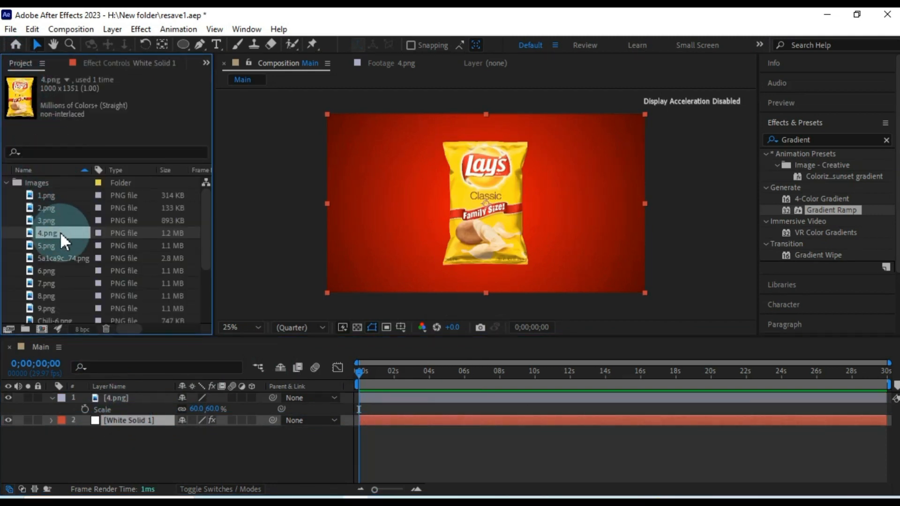
click(43, 248)
click(44, 259)
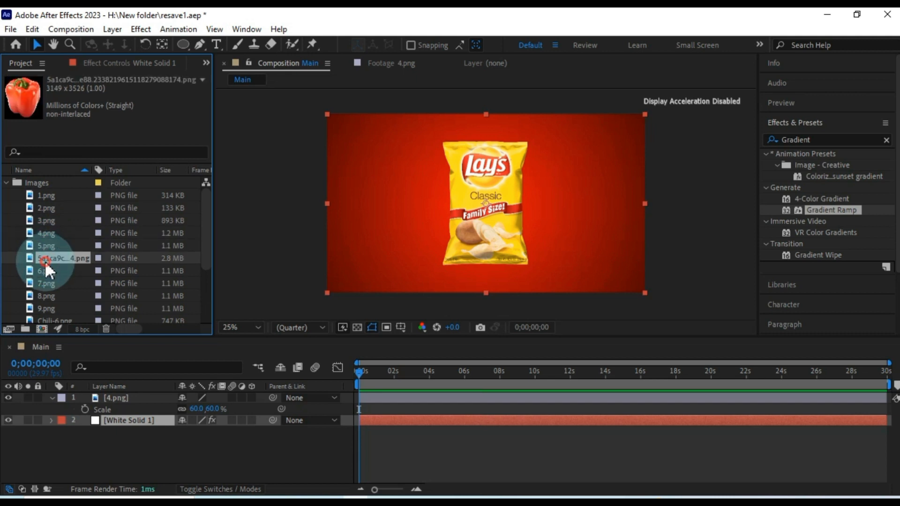
scroll(44, 261, down, 1)
drag(46, 222, 109, 401)
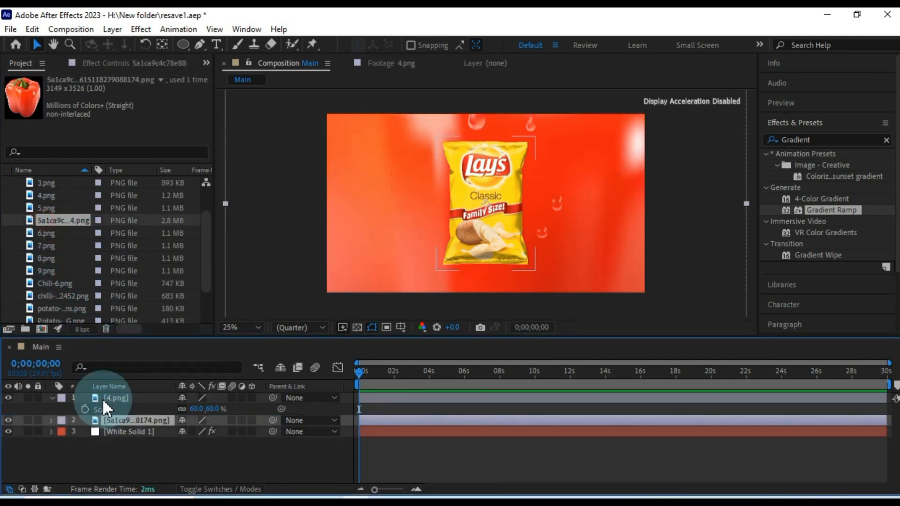
Step: Make the bell pepper layer 3D and scale it down to 15%
click(252, 420)
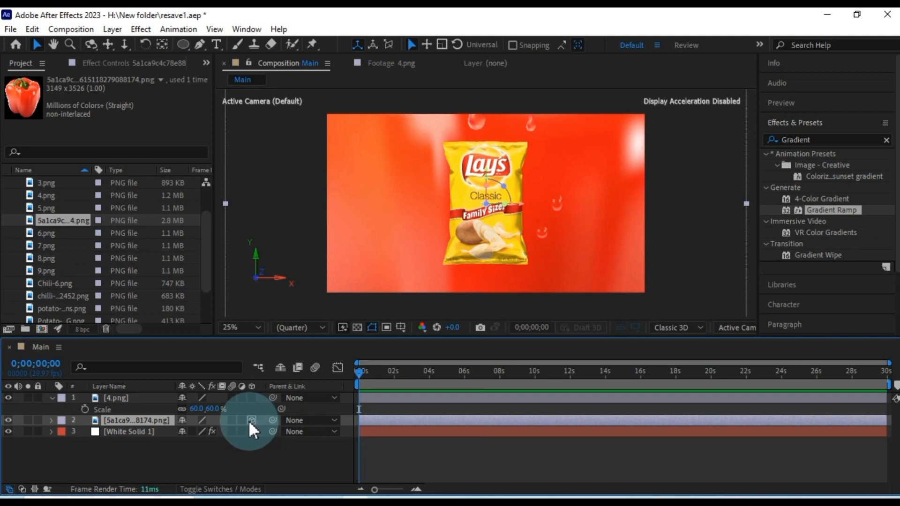
key(s)
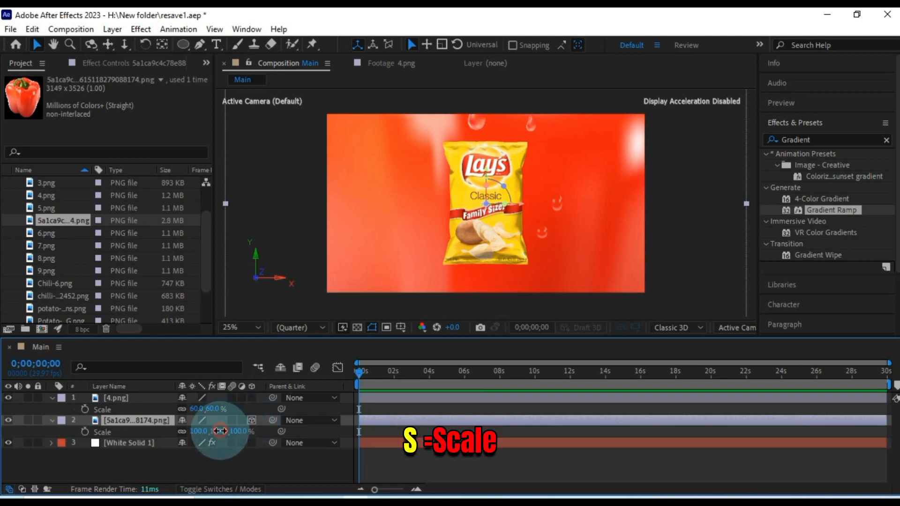
drag(220, 431, 149, 417)
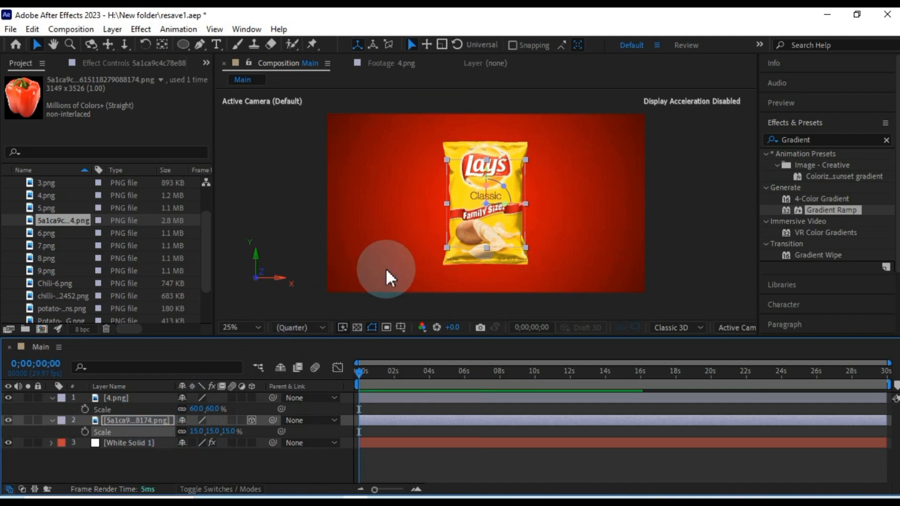
Step: Place the bell pepper left of the bag, shrink it to about 10.2% and tilt it slightly counterclockwise
drag(467, 207, 356, 209)
click(430, 164)
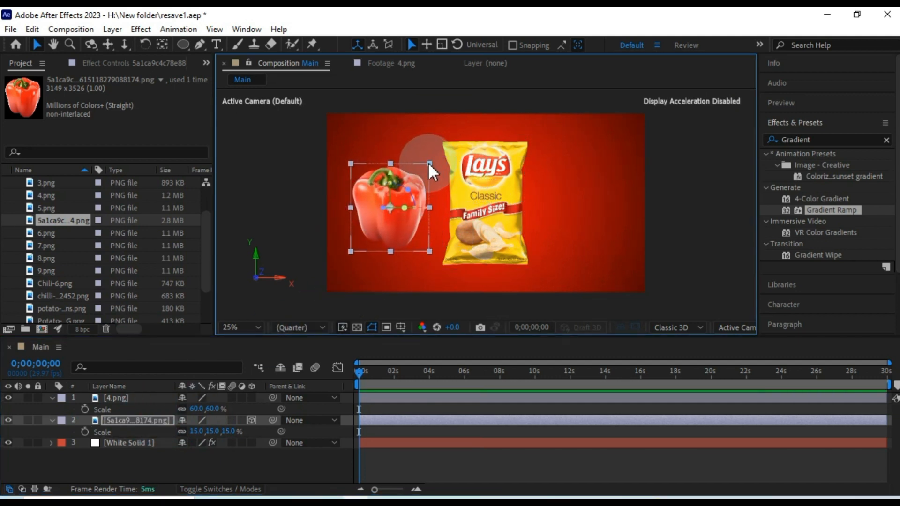
drag(429, 163, 411, 177)
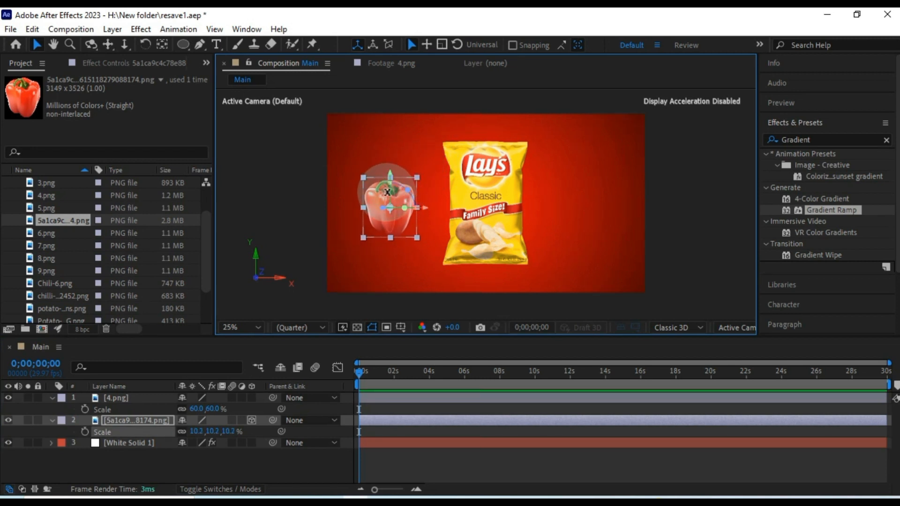
drag(400, 190, 403, 188)
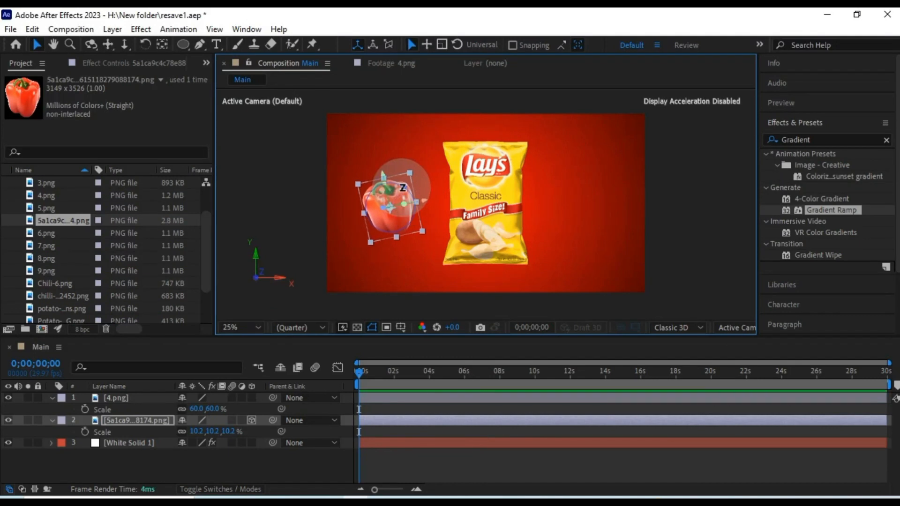
Step: Add Chili-6.png directly below the bag layer, shrink it and place it right of the bag
click(54, 233)
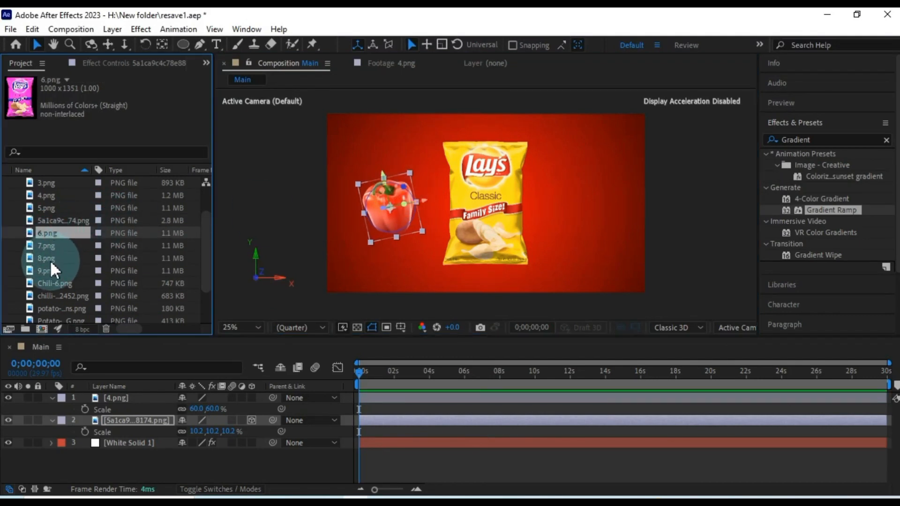
scroll(50, 271, down, 3)
click(53, 245)
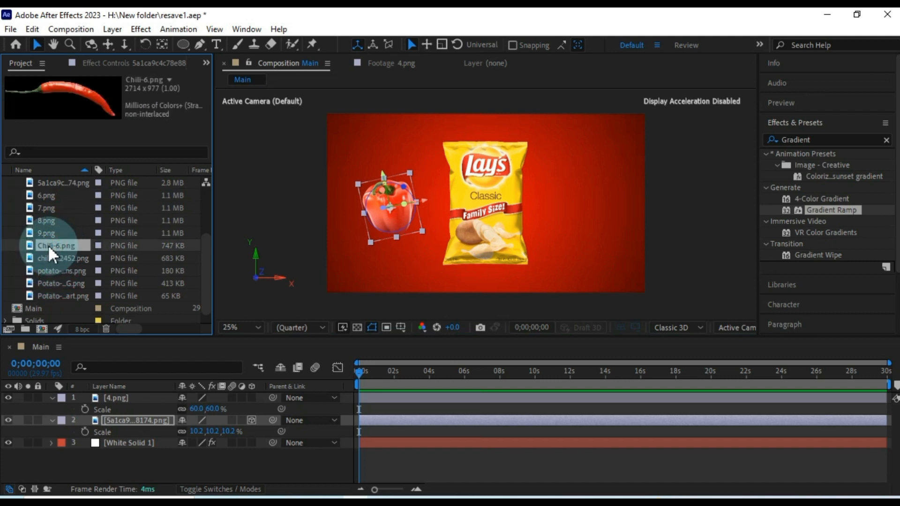
drag(47, 246, 129, 415)
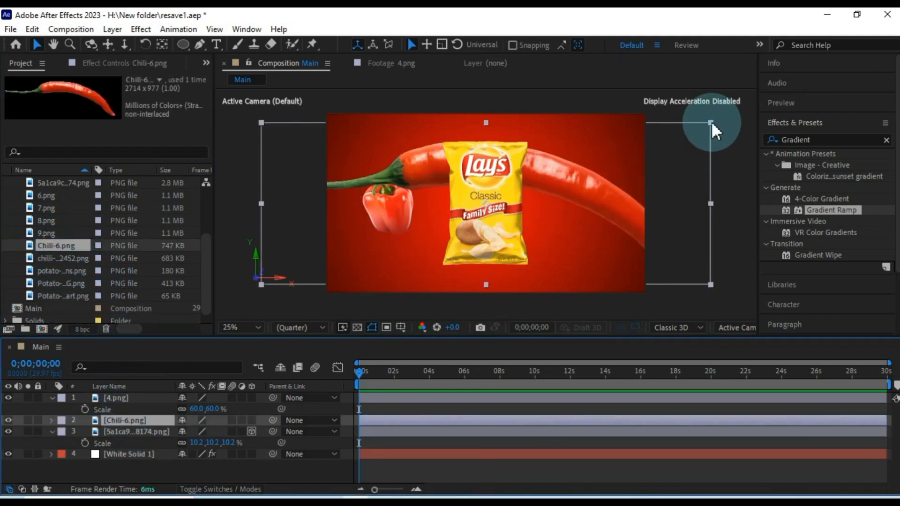
drag(710, 122, 633, 168)
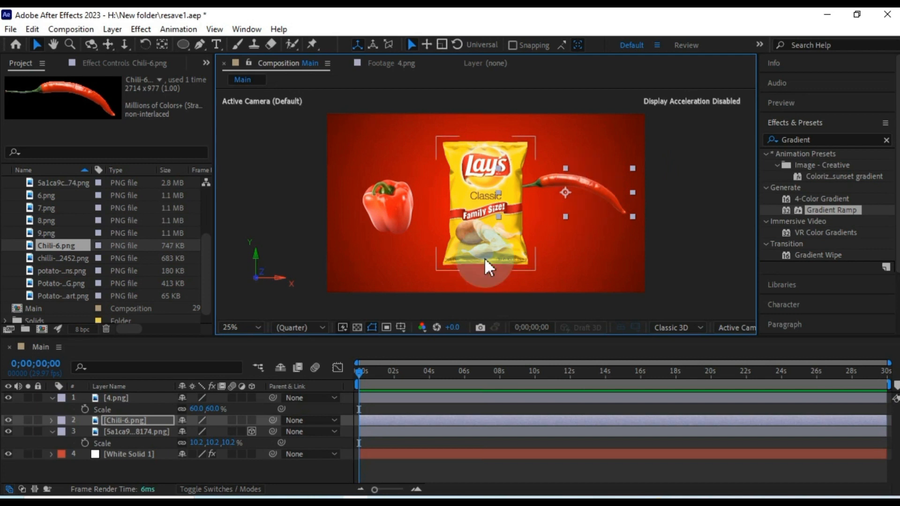
Step: Make the Chili-6 layer 3D and rotate it clockwise so it points steeply downward near the right edge
click(252, 420)
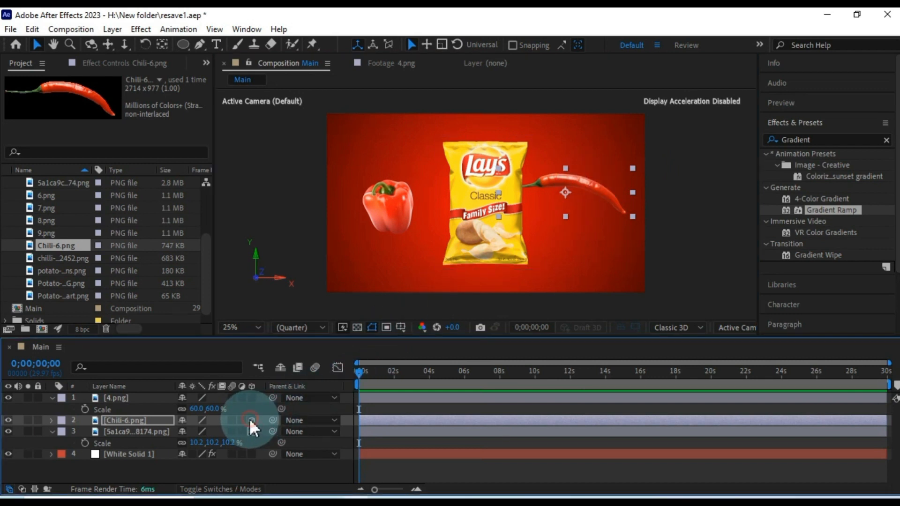
click(576, 182)
mouse_move(585, 173)
mouse_down()
mouse_move(582, 162)
mouse_move(582, 199)
mouse_move(618, 240)
mouse_move(572, 153)
mouse_move(576, 167)
mouse_up()
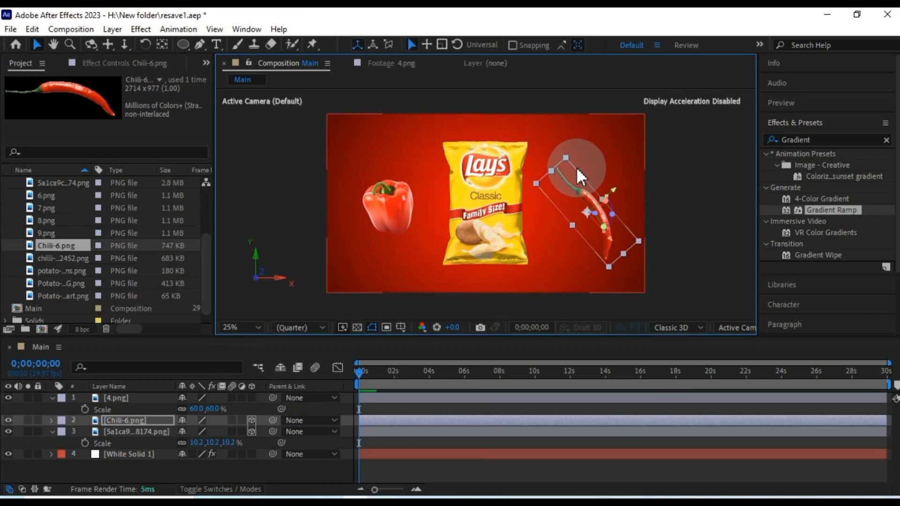
Step: Add the chilli-png-2452 image below the bag layer as a small 3D layer in the lower-left corner, tilted slightly counterclockwise
drag(54, 258, 119, 403)
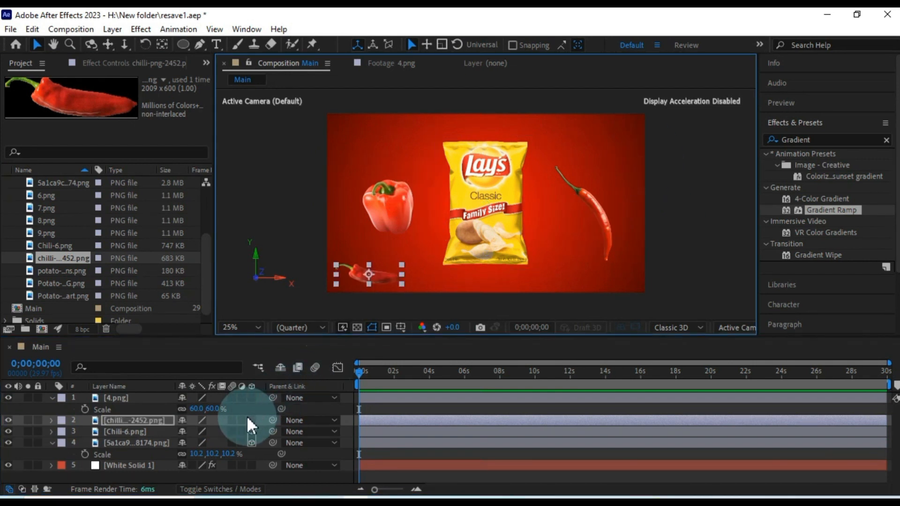
drag(247, 417, 251, 429)
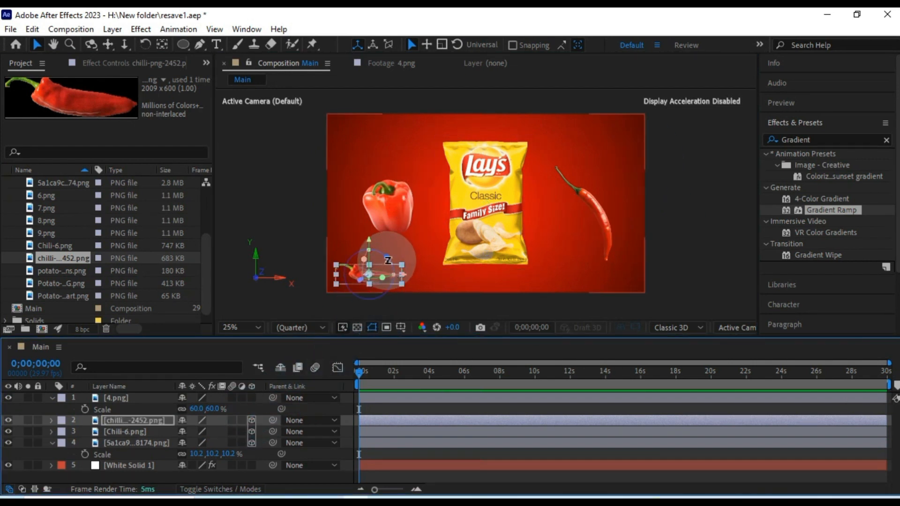
drag(387, 257, 382, 255)
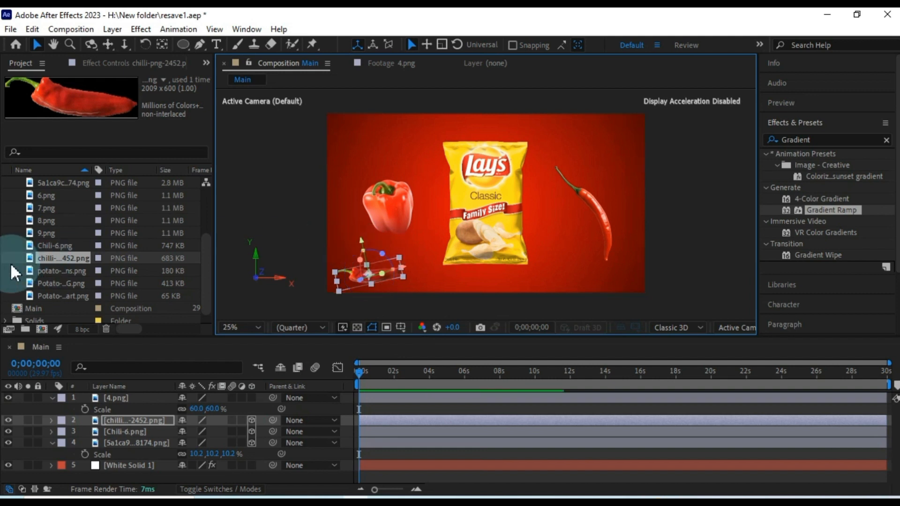
Step: Add the potato chip image to the composition, make it 3D and shrink it into the upper-left corner
click(56, 271)
drag(53, 271, 411, 145)
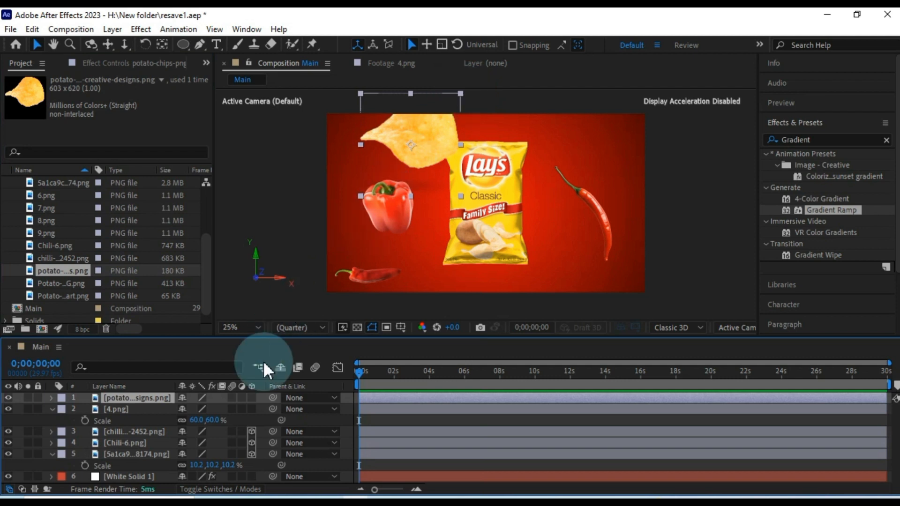
click(252, 398)
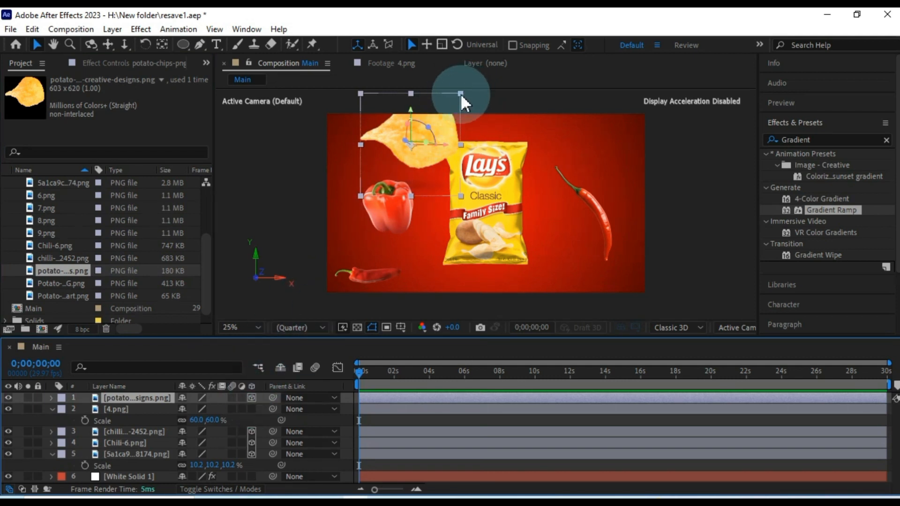
drag(460, 94, 405, 136)
Step: Duplicate the potato chip, keep the chip layers below the bag layer and place a rotated copy at the lower right
key(ctrl+d)
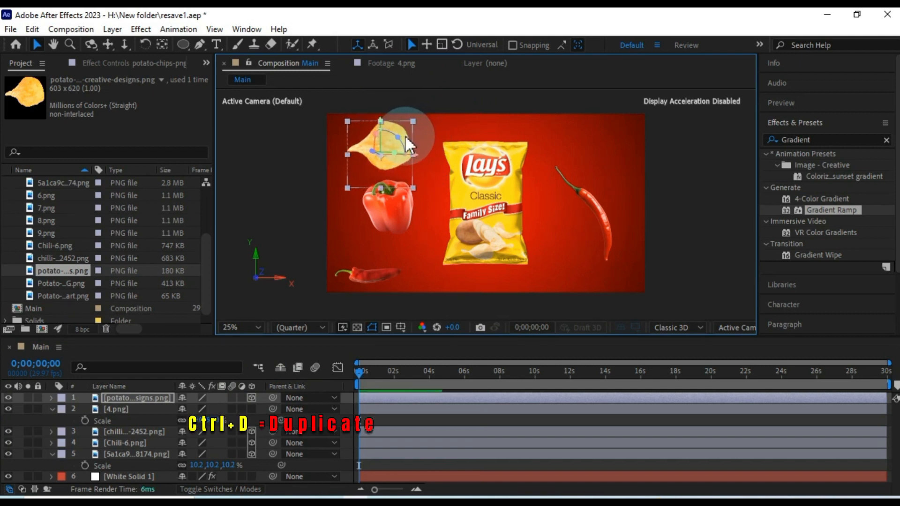
drag(125, 422, 124, 396)
drag(389, 150, 580, 277)
drag(614, 233, 607, 236)
Step: Add chip copies at the upper right and, smaller, beside the bag's lower-left side, and enlarge and tilt the lower-left chilli
click(136, 423)
key(ctrl+d)
drag(560, 261, 388, 274)
key(ctrl+d)
click(382, 274)
Step: Duplicate the long chili right of the bag and place a smaller, rotated copy under the bag
click(597, 208)
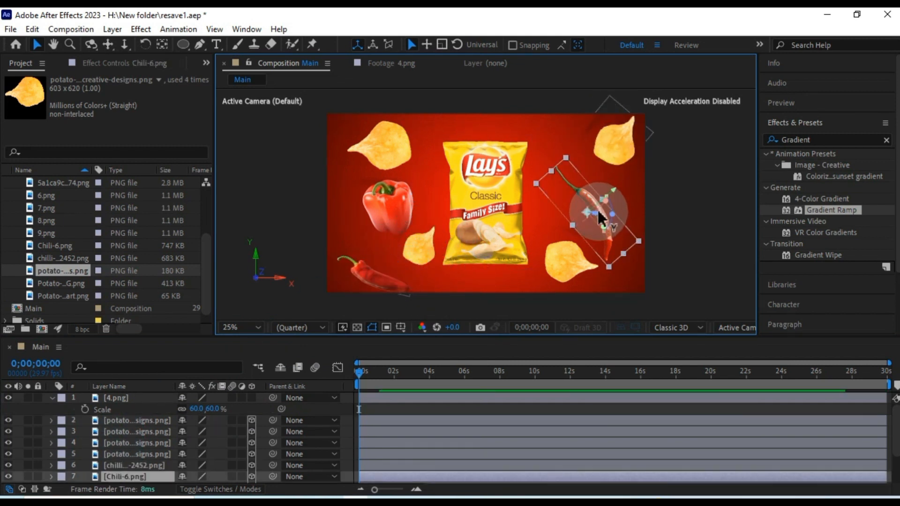
key(ctrl+d)
drag(597, 208, 454, 272)
mouse_move(509, 258)
mouse_down()
mouse_move(516, 278)
mouse_move(506, 271)
mouse_up()
Step: Duplicate the small potato chip and place the rotated copy just off the bag's upper-right corner
click(140, 421)
key(ctrl+d)
drag(429, 244, 537, 154)
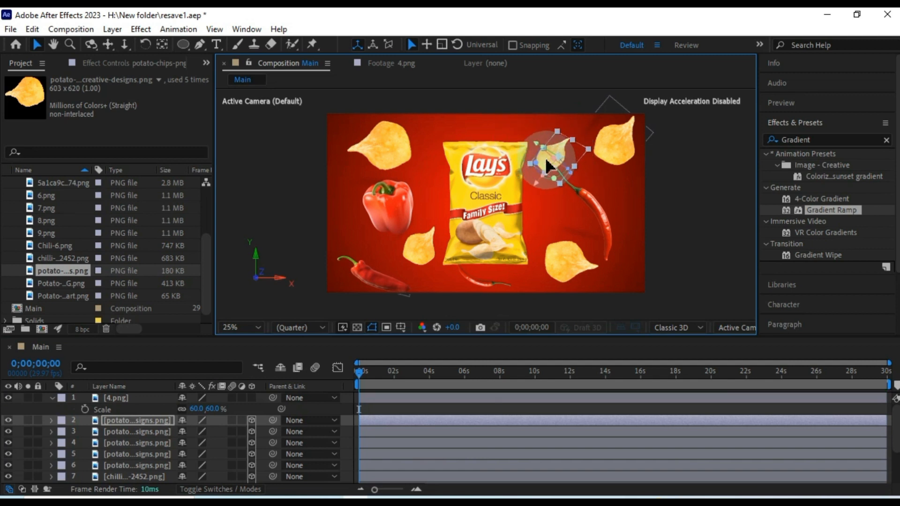
Step: Duplicate more potato chips and place small copies above the bag, at its right side and under its lower-right corner
click(387, 147)
key(ctrl+d)
drag(379, 147, 525, 263)
key(ctrl+d)
key(ctrl+d)
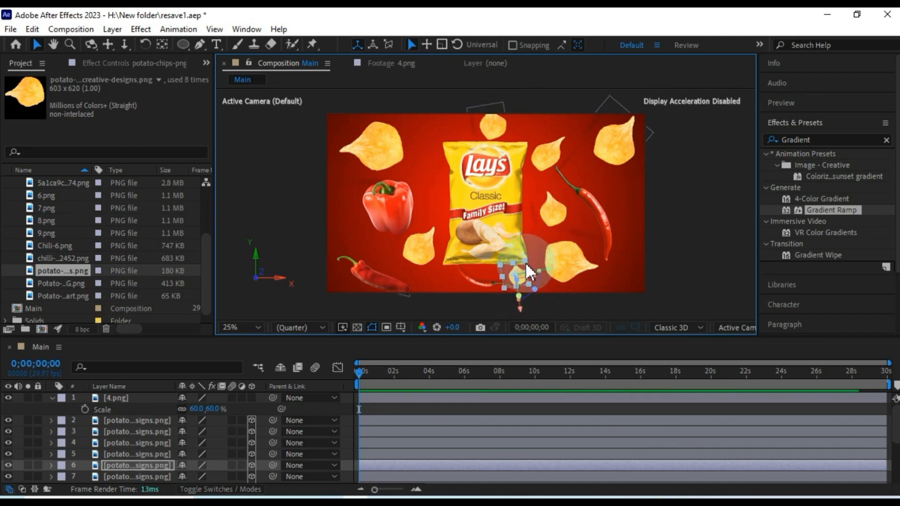
Step: Rotate the long chili on the right to point up toward the edge, and fine-tune the positions of the surrounding chips
click(604, 224)
drag(615, 214, 649, 190)
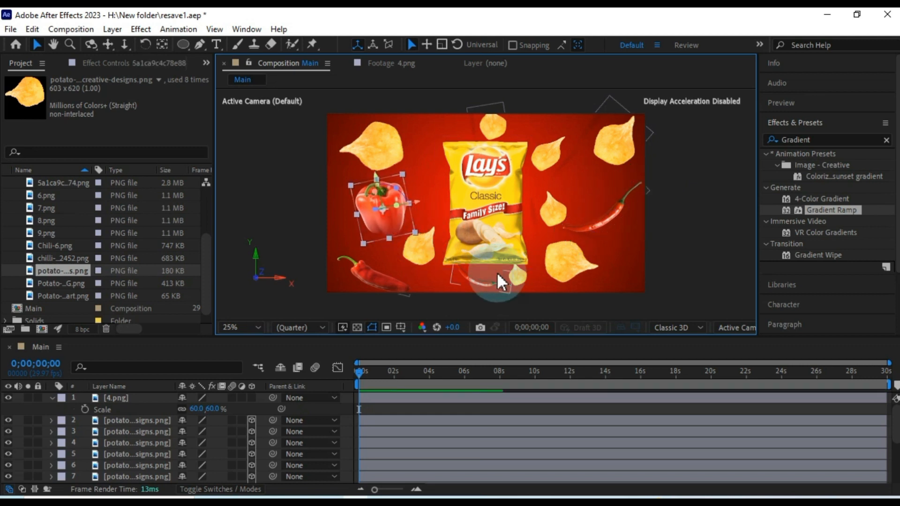
click(581, 271)
drag(581, 263, 584, 265)
drag(560, 153, 559, 142)
drag(385, 150, 389, 143)
Step: Duplicate the chip at the bag's lower left, place a small copy beside the pepper and adjust the chip above the bag
drag(418, 248, 428, 192)
key(ctrl+d)
drag(449, 184, 505, 105)
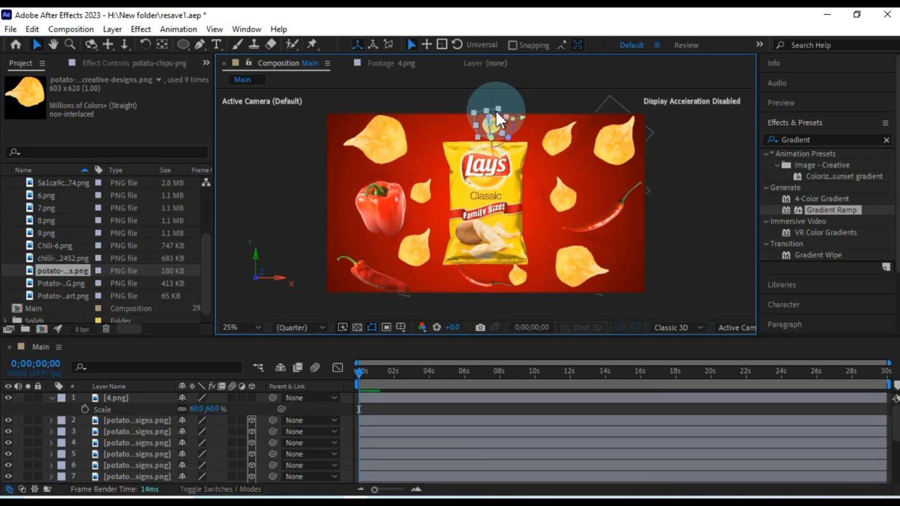
Step: Create a two-node 35mm camera named Camera 1 with depth of field enabled and move it to the top of the layer stack
click(367, 406)
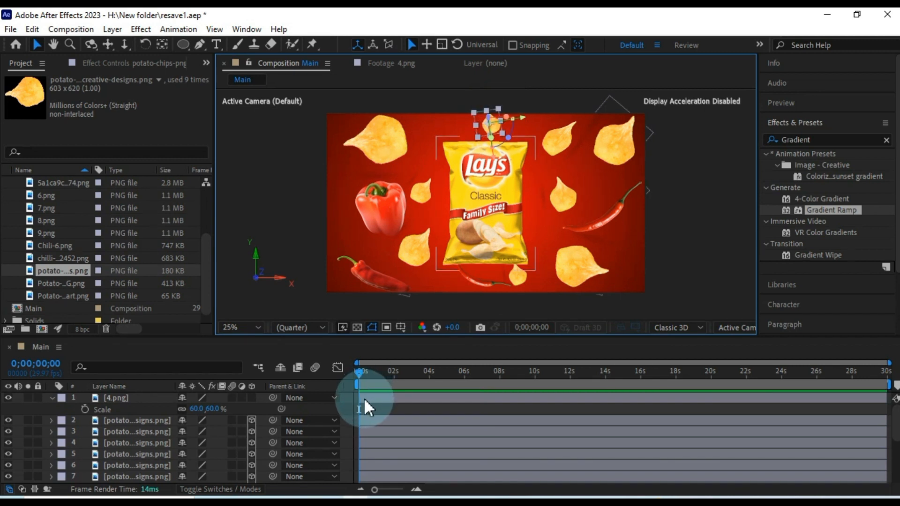
click(4, 412)
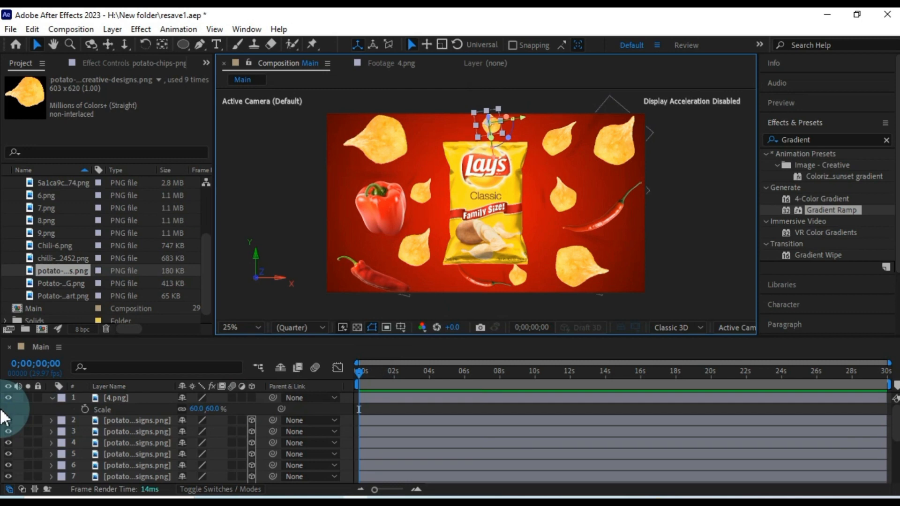
right_click(5, 414)
mouse_move(76, 255)
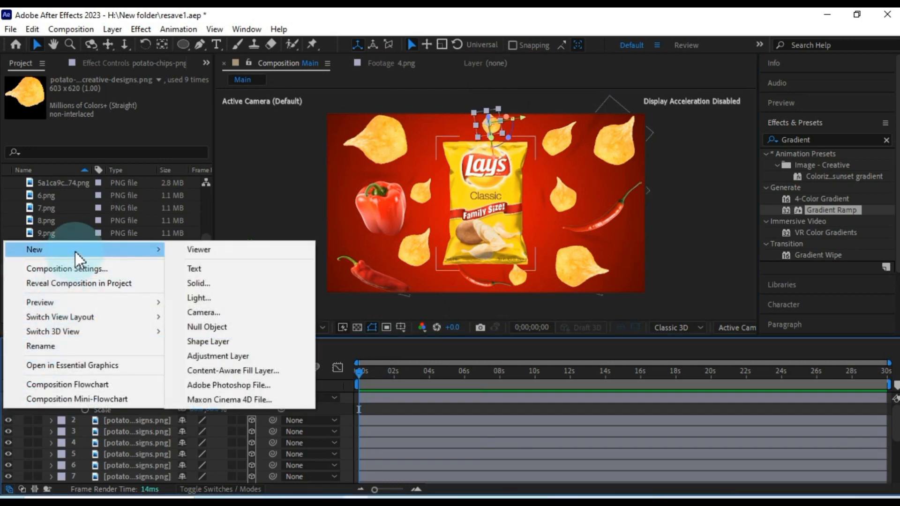
click(224, 314)
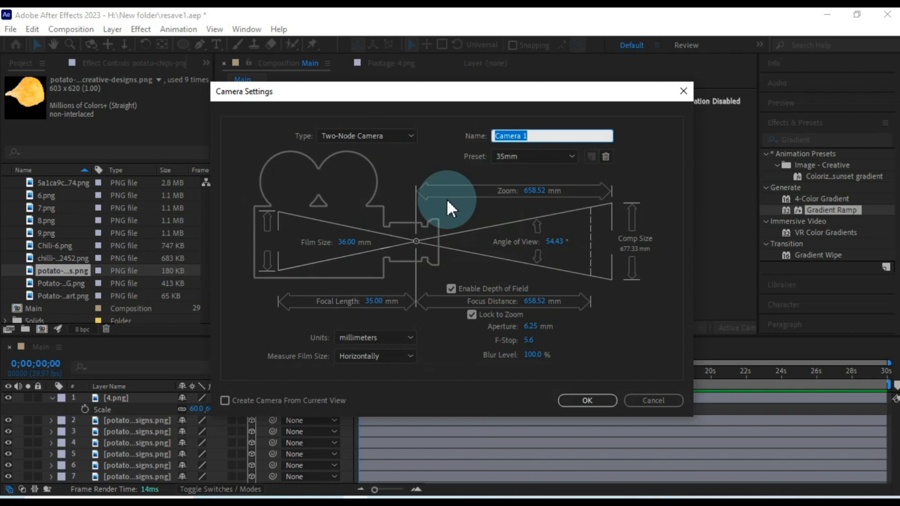
click(538, 136)
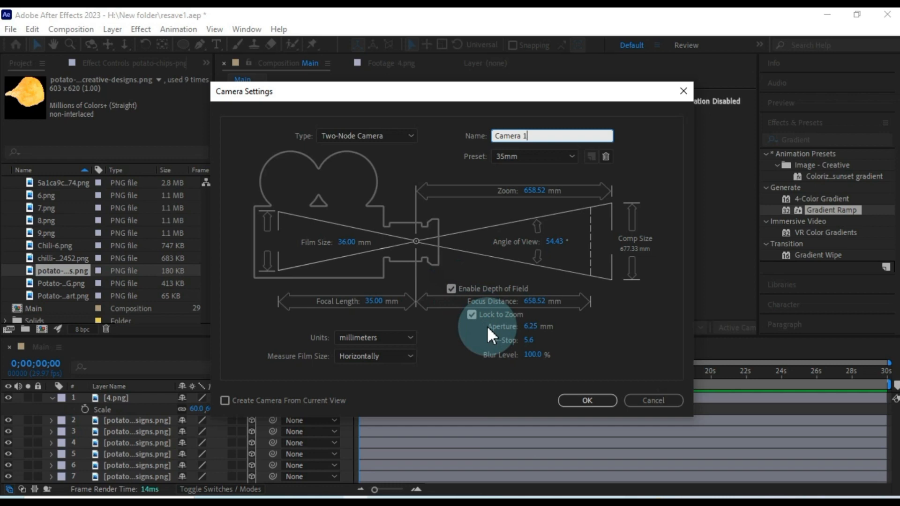
click(582, 398)
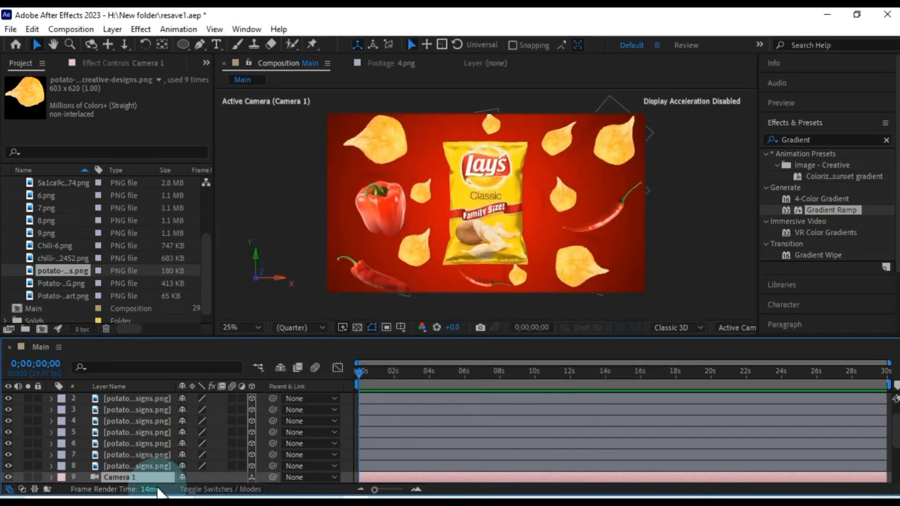
drag(134, 477, 125, 395)
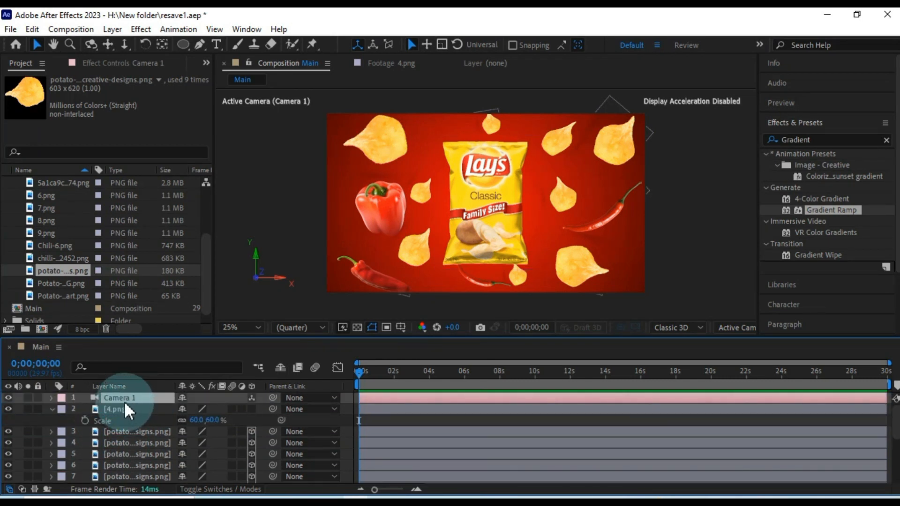
Step: Turn on depth of field for Camera 1 and set its aperture to 120 pixels
click(51, 398)
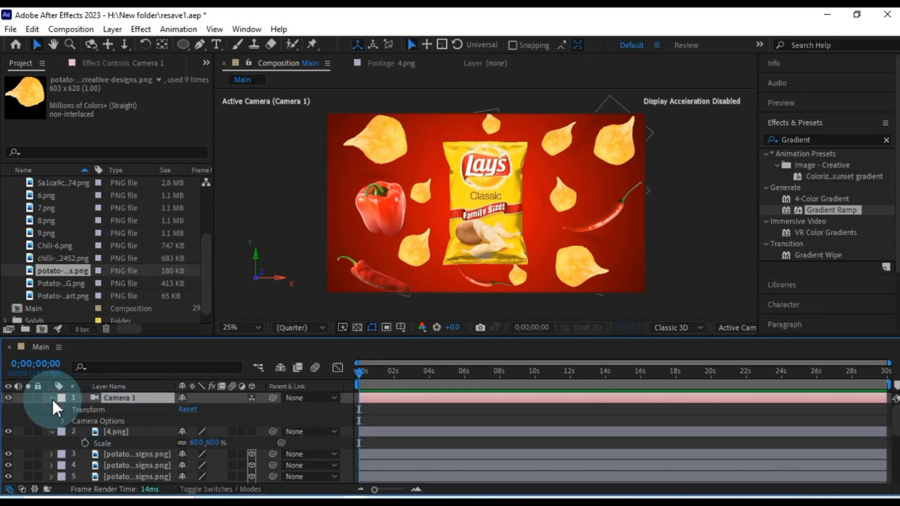
click(62, 421)
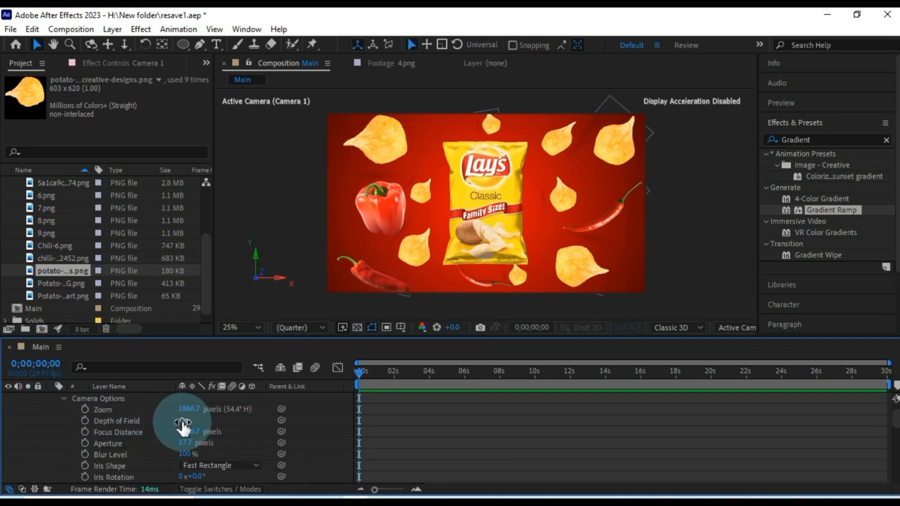
click(183, 422)
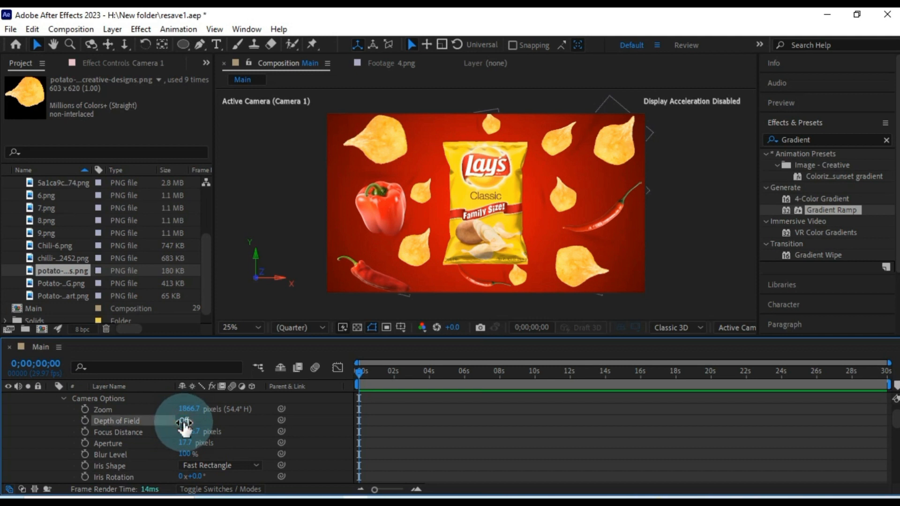
click(184, 422)
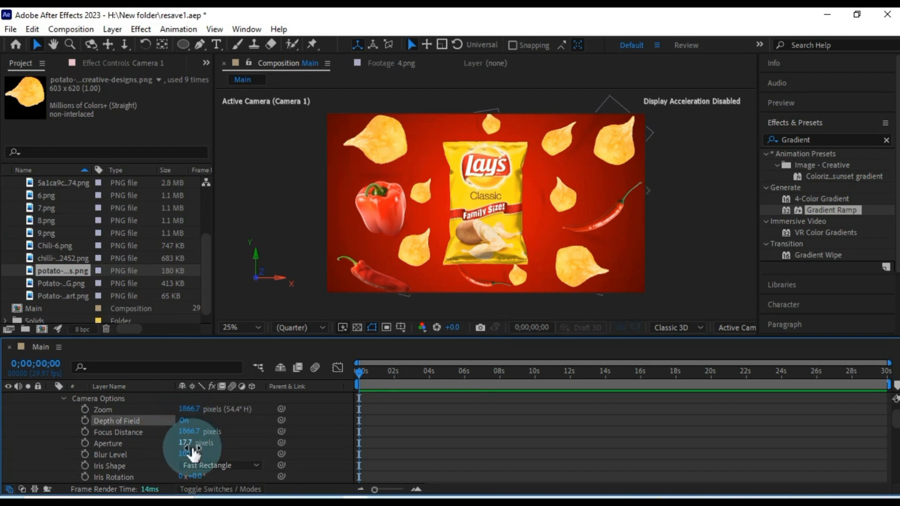
click(185, 443)
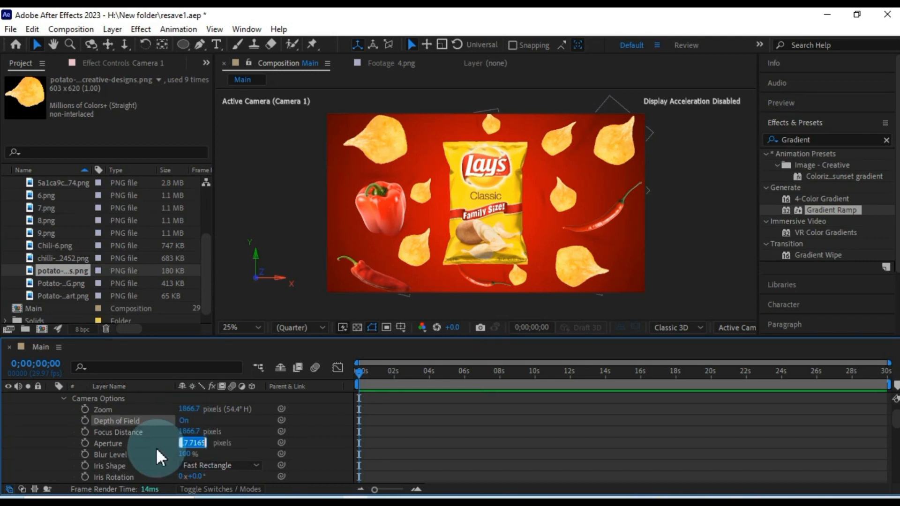
text(120)
click(156, 446)
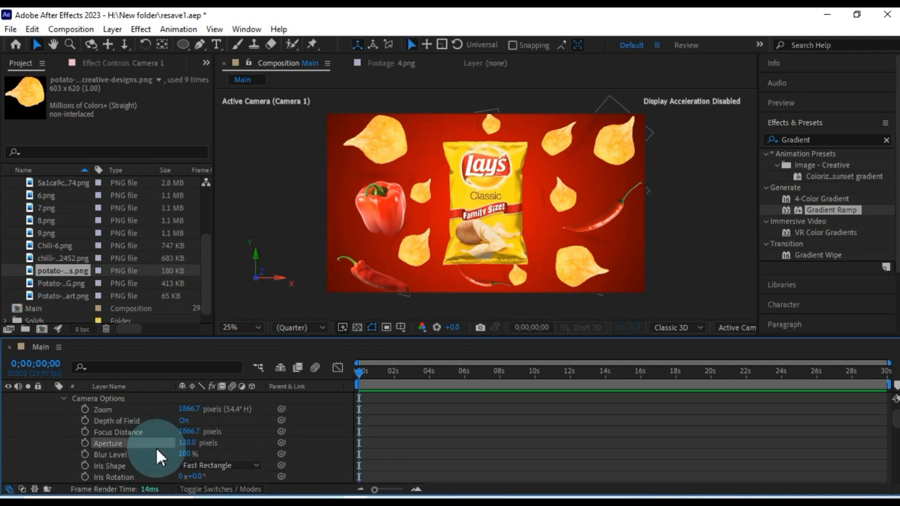
Step: Set the blur level of Camera 1 to 350% and collapse the properties of the camera and bag layers
click(185, 454)
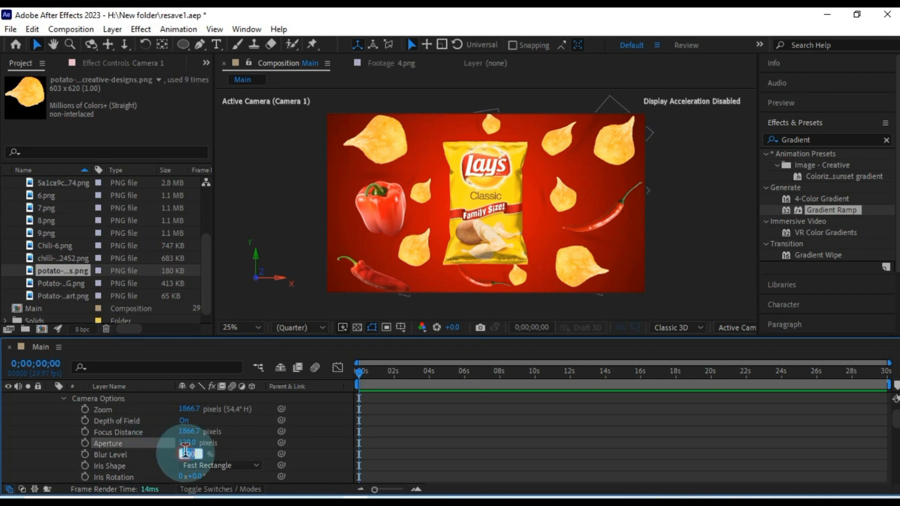
text(350)
click(151, 456)
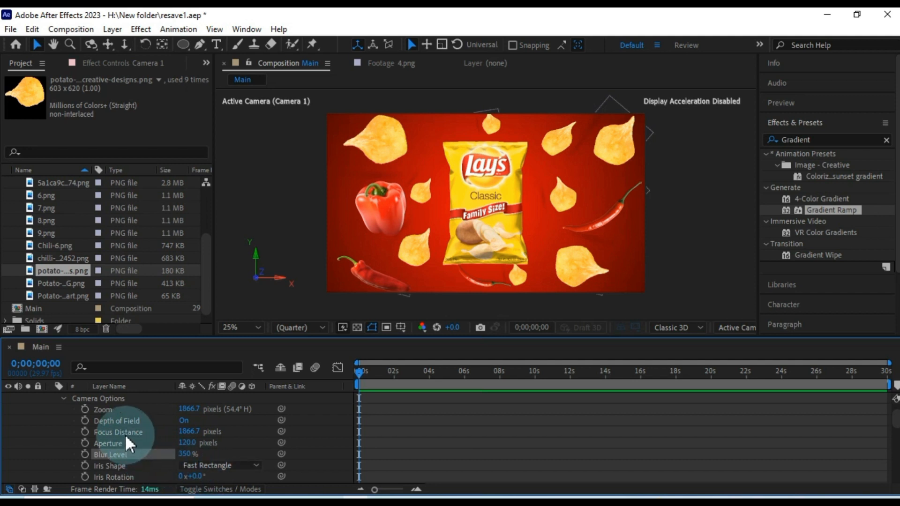
click(63, 398)
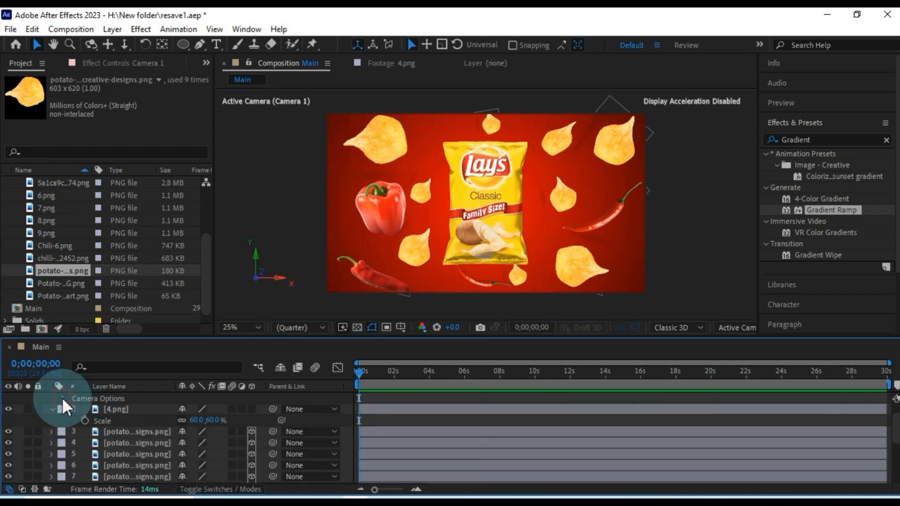
click(54, 406)
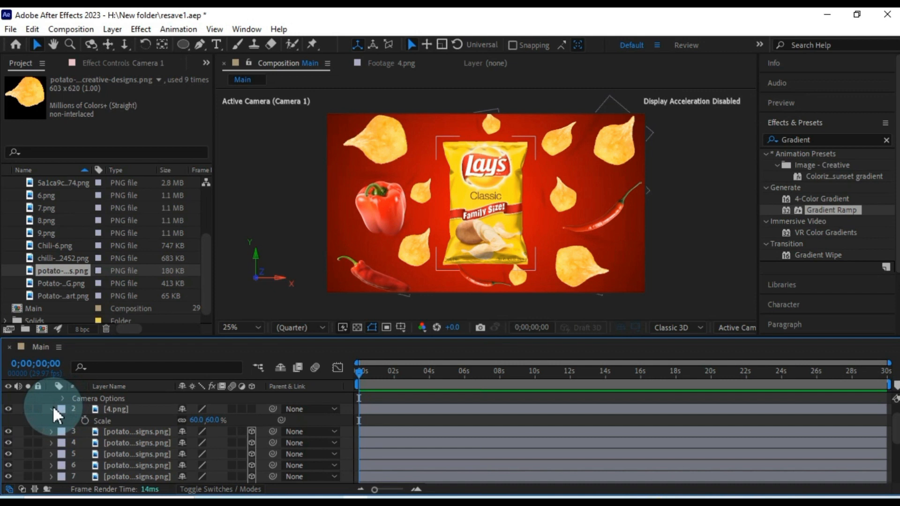
click(52, 408)
click(52, 398)
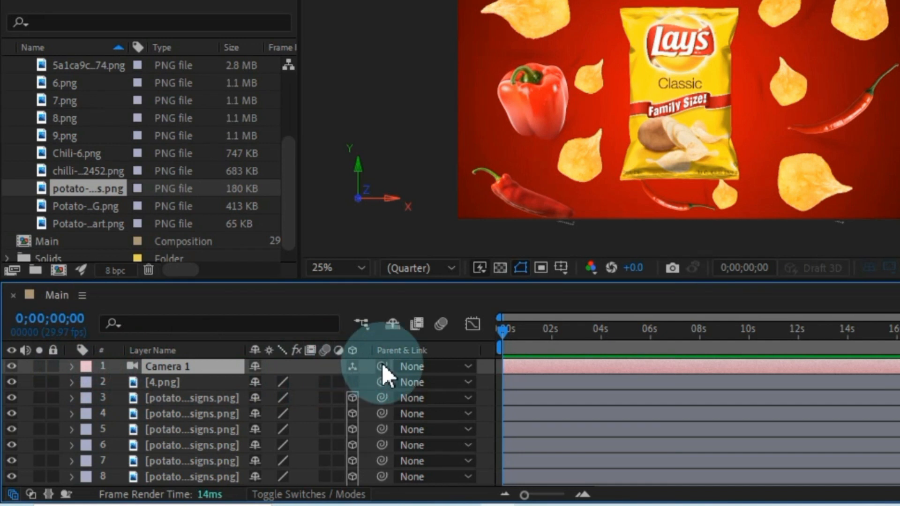
Step: Parent Camera 1 to the bag layer 4.png
drag(381, 368, 188, 386)
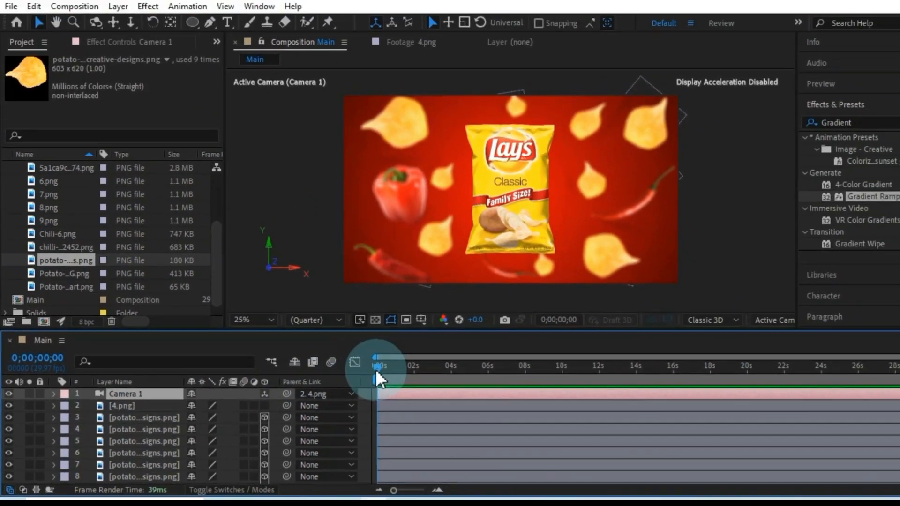
drag(455, 346, 495, 346)
drag(391, 374, 342, 378)
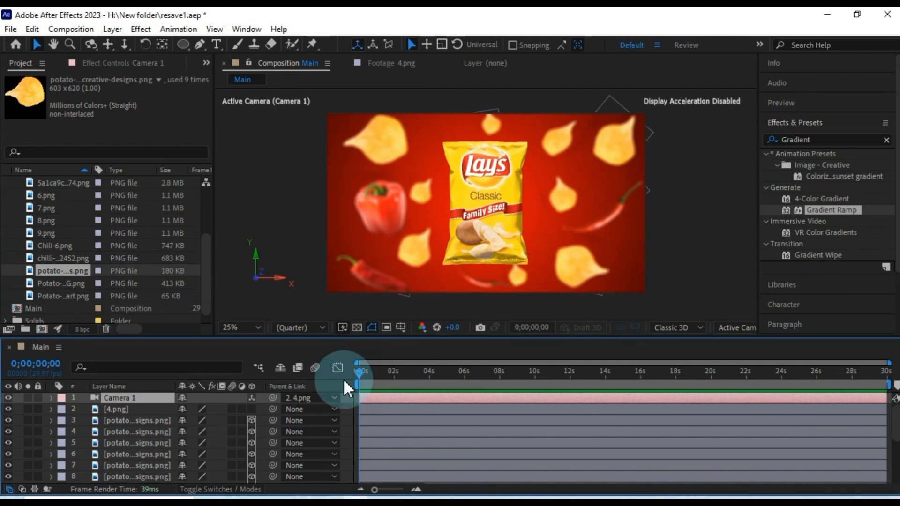
Step: Duplicate the bag layer 4.png and add Position keyframes to both copies at 0;00;02;18
click(118, 409)
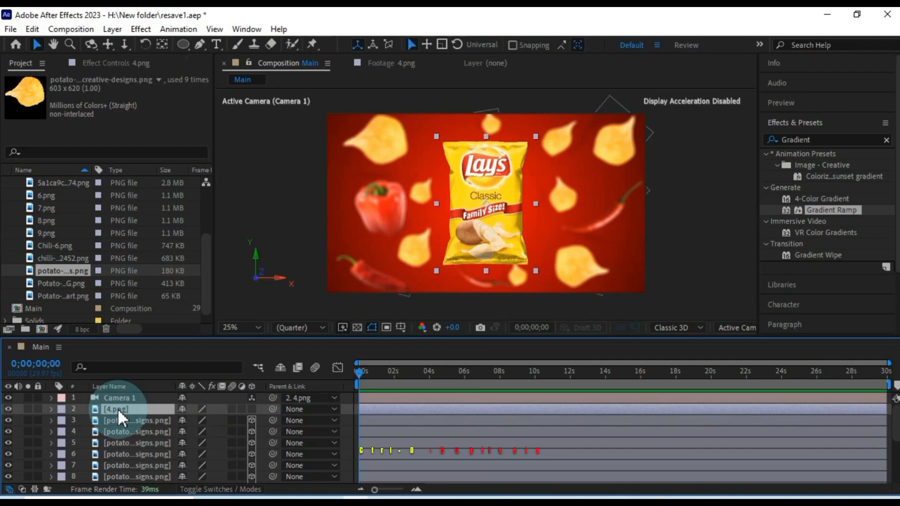
key(ctrl+d)
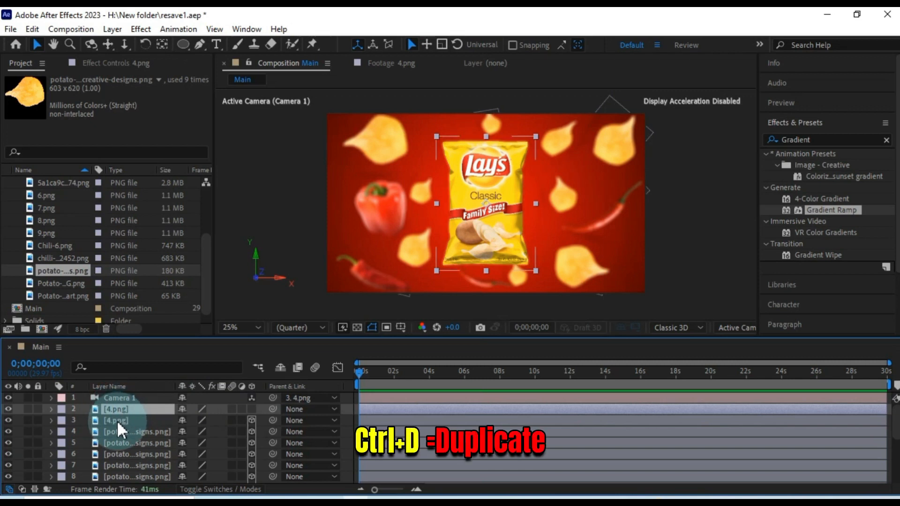
shift+click(117, 420)
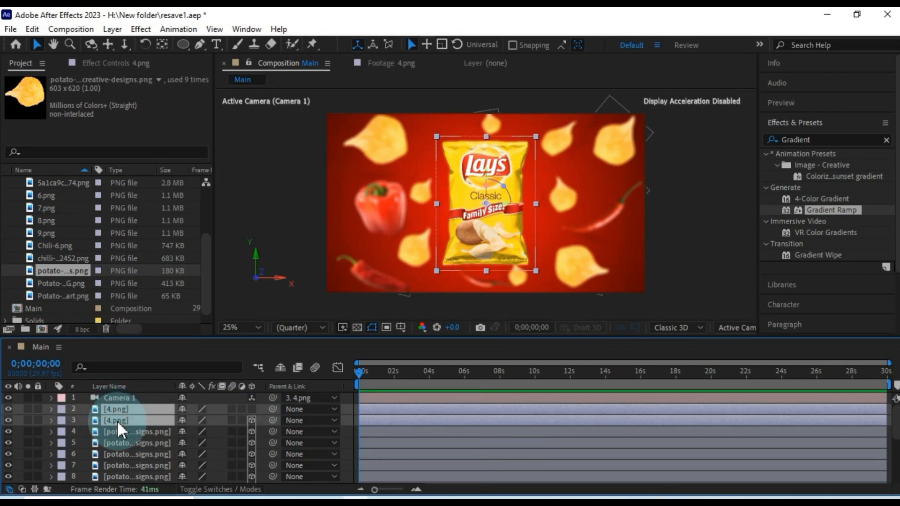
key(p)
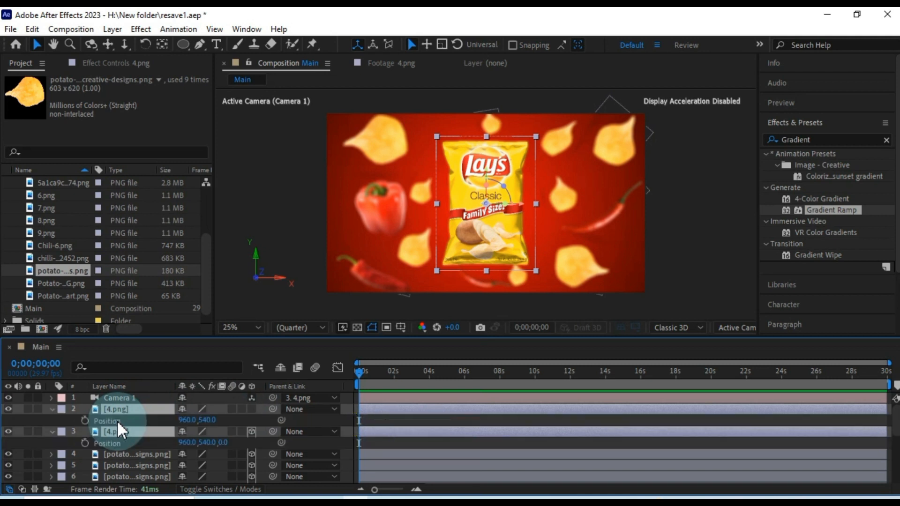
drag(358, 376, 401, 386)
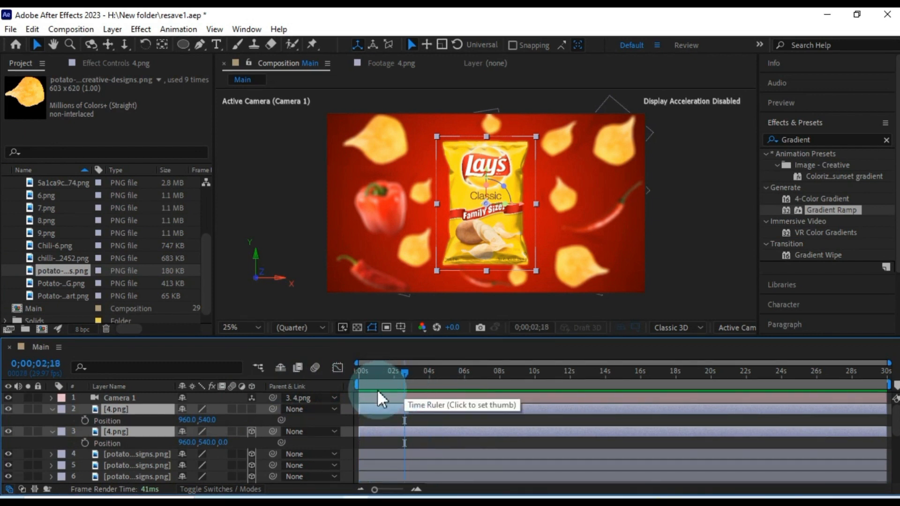
click(86, 421)
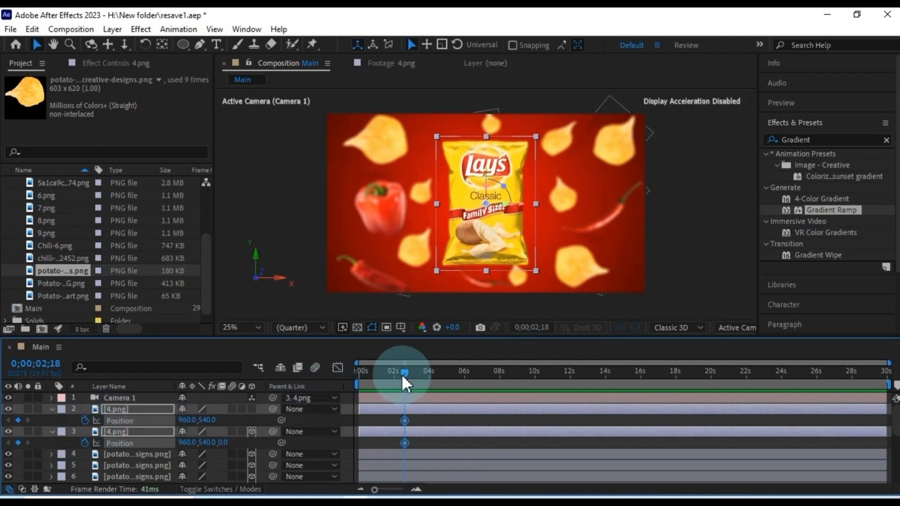
Step: At 0;00;00;00, move both 4.png layers straight down out of frame to Position 996, 1687, and scrub through the motion to 4 seconds
drag(401, 373, 355, 384)
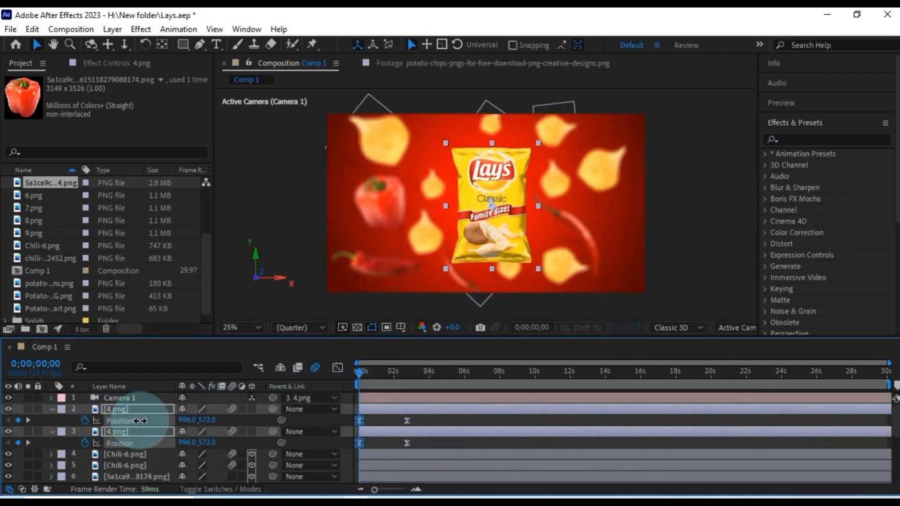
drag(151, 422, 341, 408)
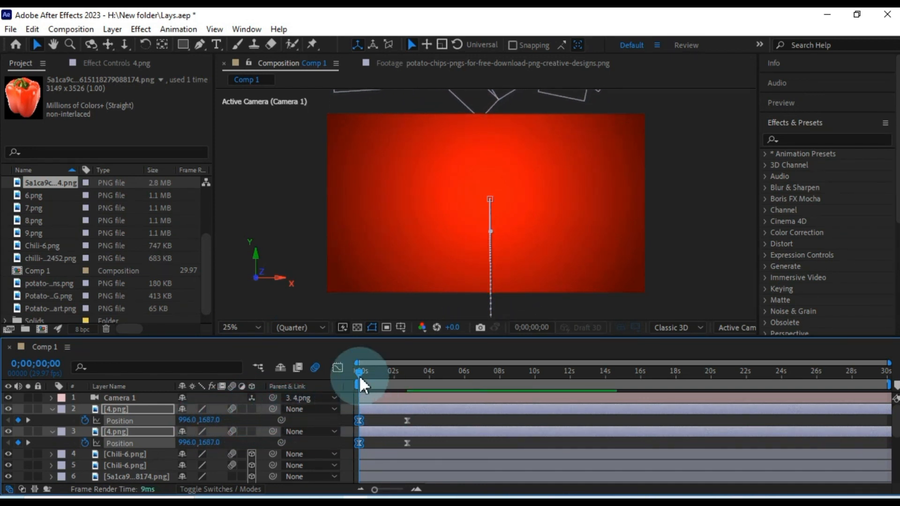
drag(359, 375, 429, 374)
Step: Apply Easy Ease to all Position keyframes of both 4.png layers
click(394, 423)
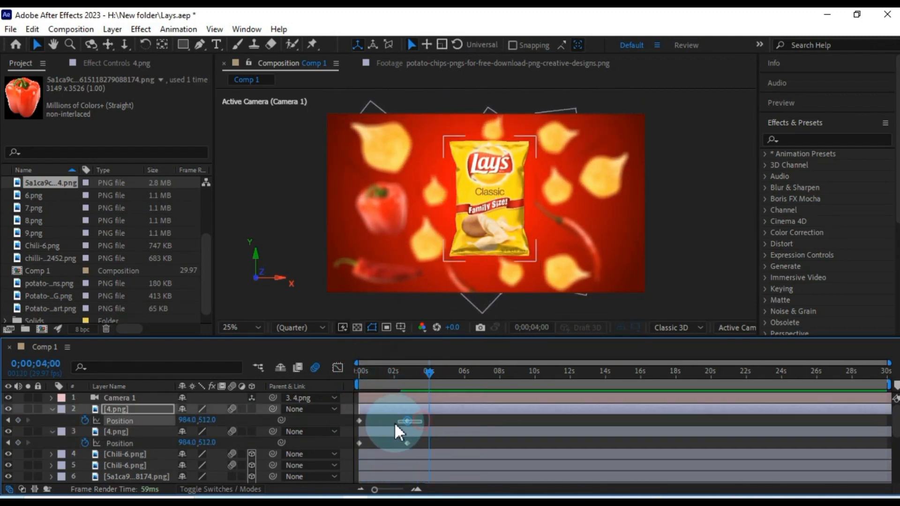
drag(395, 423, 354, 446)
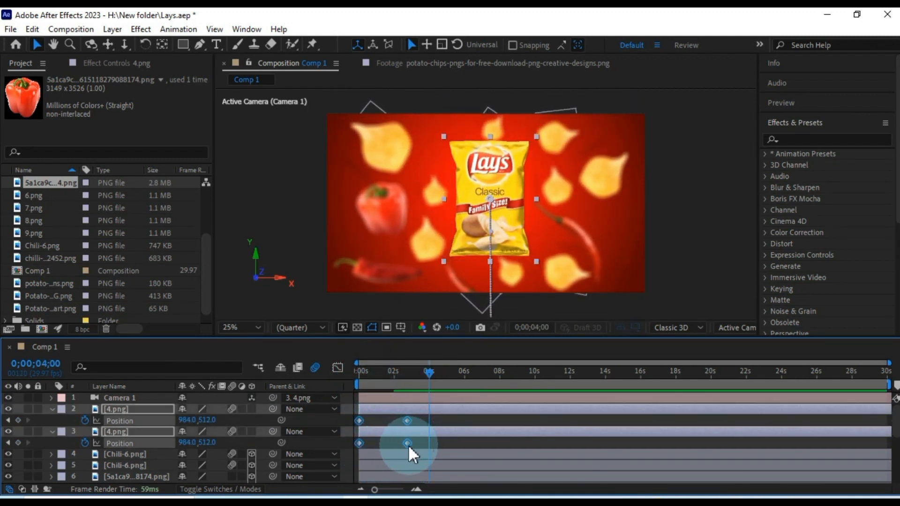
right_click(409, 445)
mouse_move(501, 441)
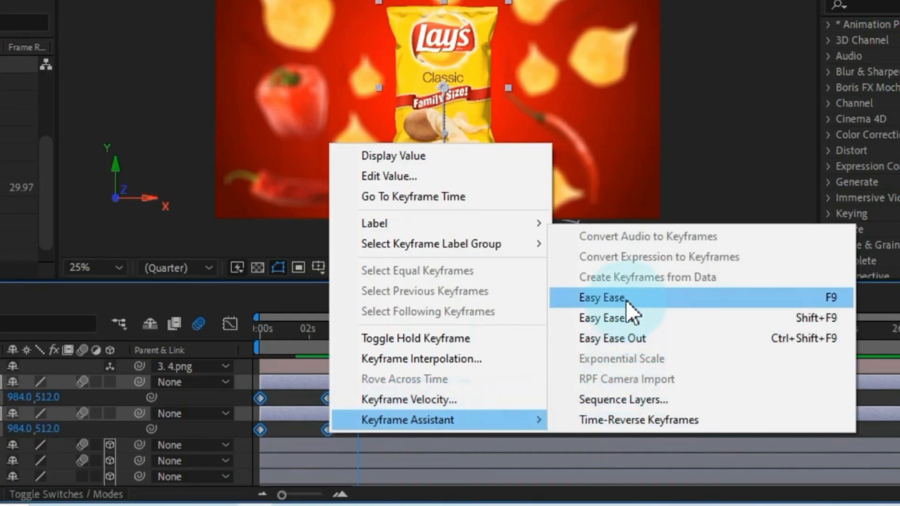
click(626, 300)
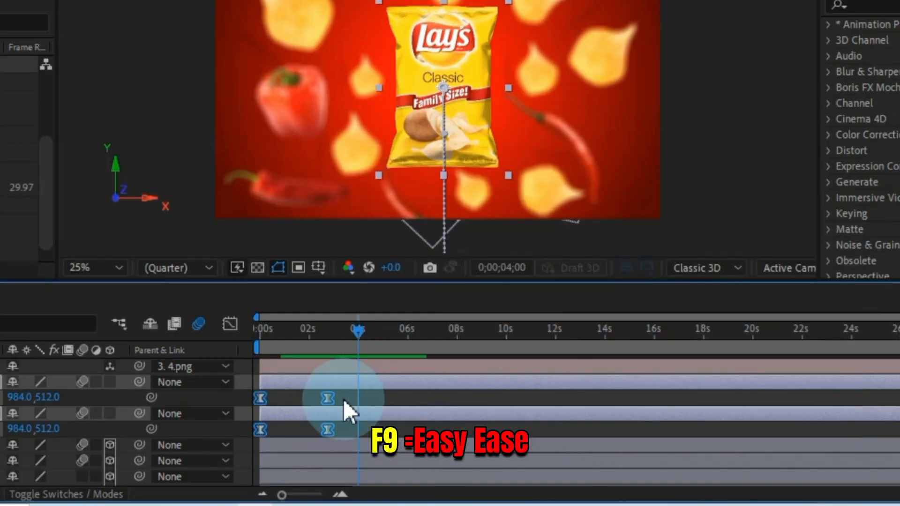
Step: Reshape the Position speed graph of both 4.png layers so the speed peaks right at the start and tapers off slowly
click(230, 325)
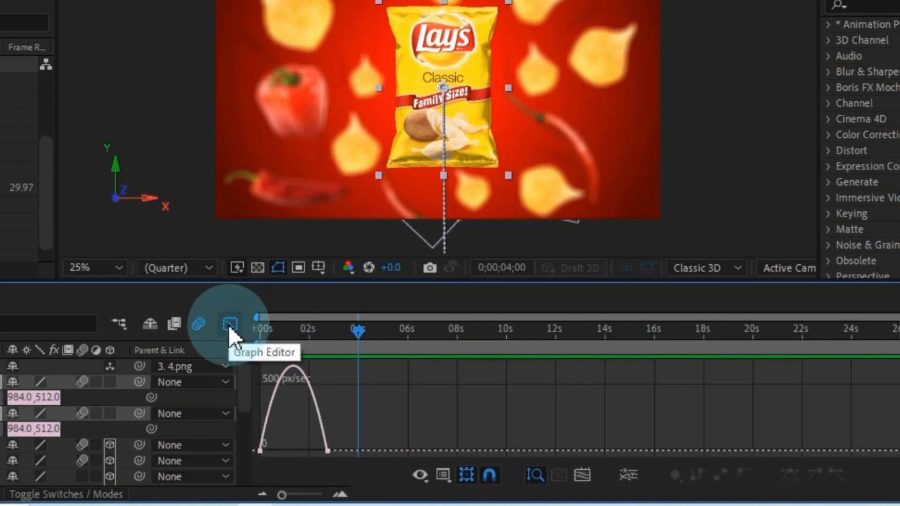
click(347, 407)
drag(347, 406, 255, 460)
drag(281, 495, 314, 496)
drag(382, 500, 348, 501)
drag(539, 444, 409, 443)
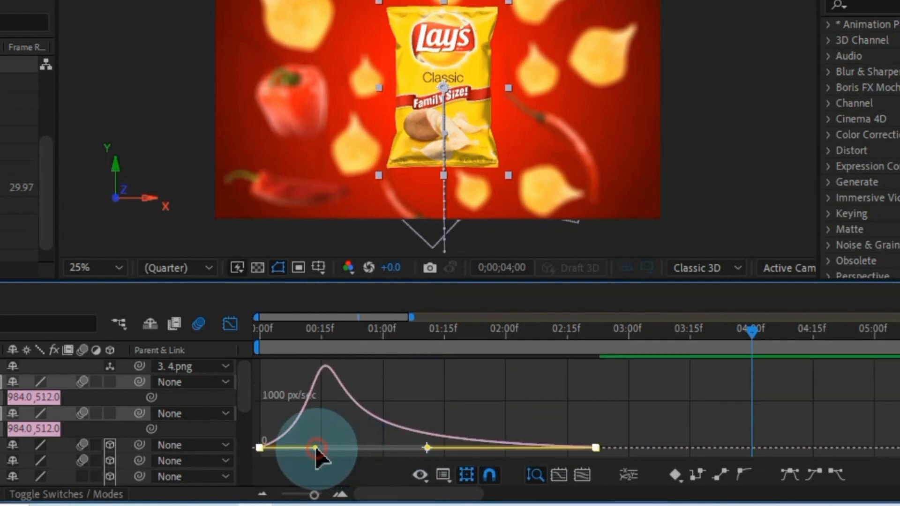
drag(315, 443, 264, 443)
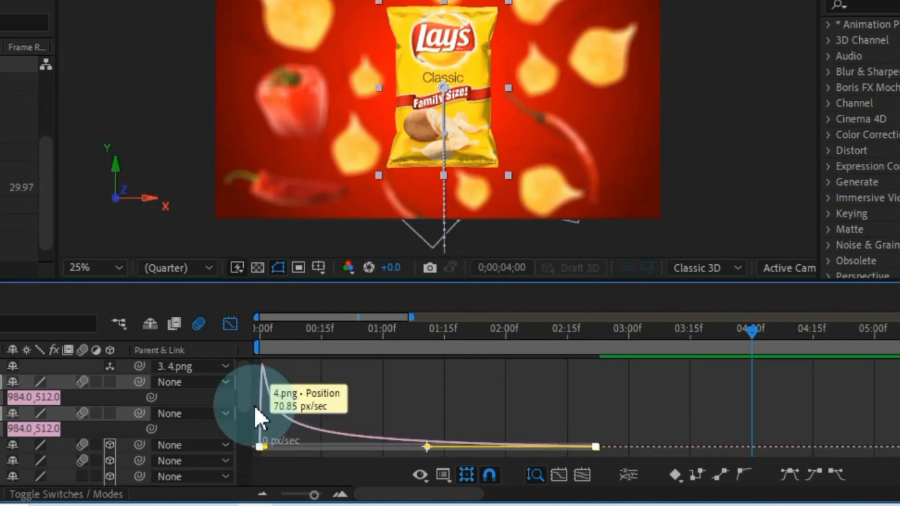
Step: Return to the layer view, collapse both 4.png layers and preview the eased bag motion from the start
click(229, 324)
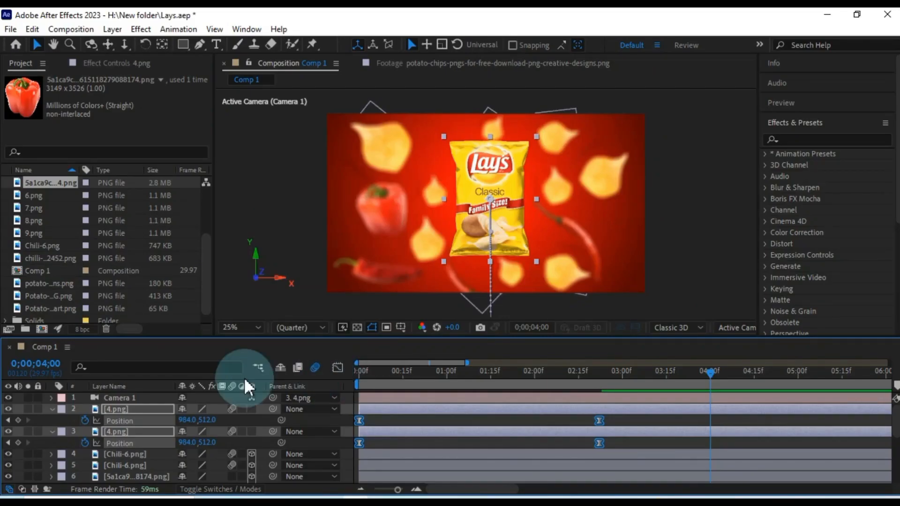
click(51, 409)
click(17, 430)
drag(360, 372, 337, 373)
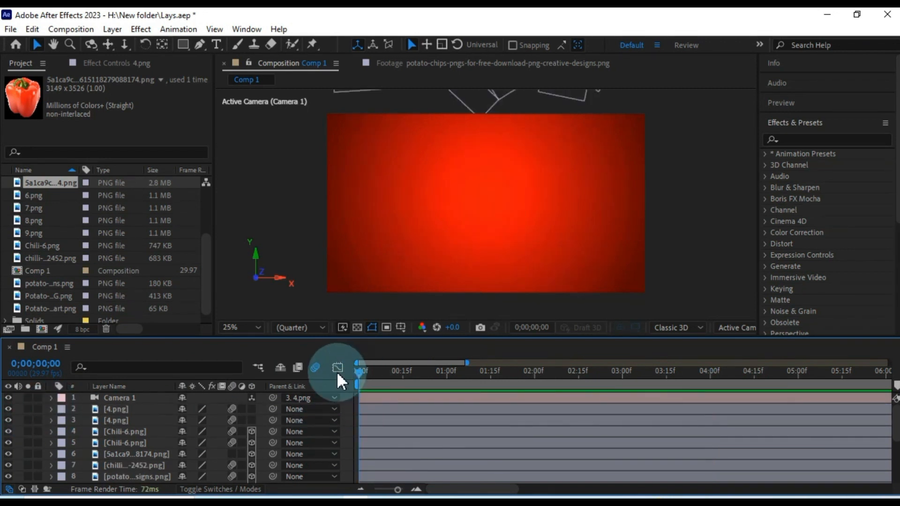
key(space)
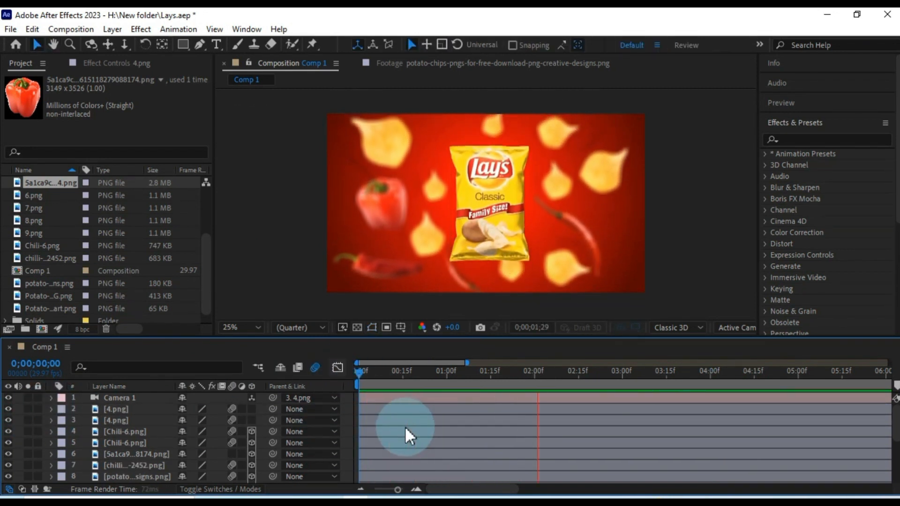
key(space)
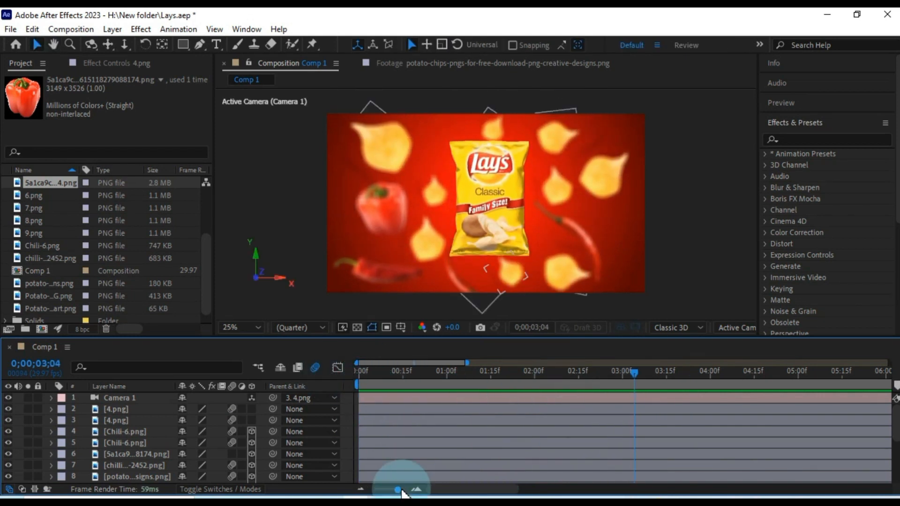
Step: Shorten the work area to end at about 5.5 seconds and return to 0;00;00;00
drag(402, 491, 374, 491)
drag(886, 385, 462, 396)
drag(412, 373, 336, 395)
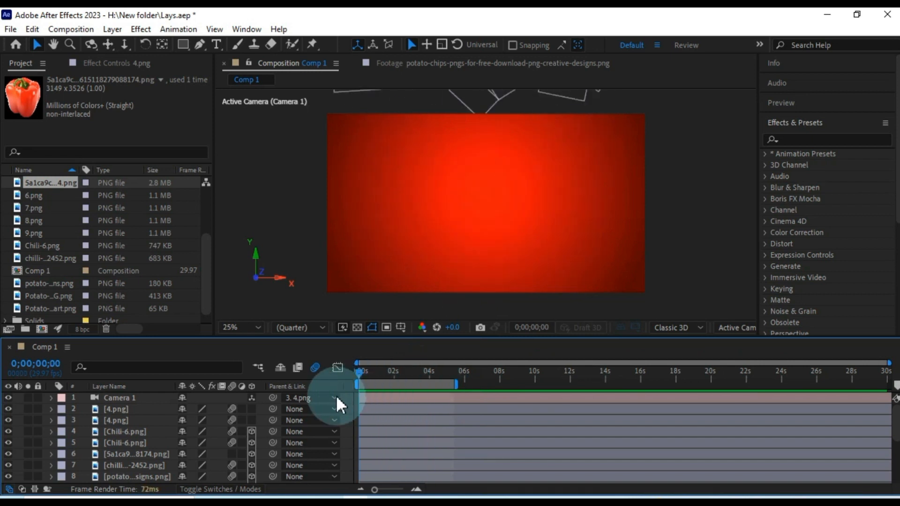
drag(375, 490, 386, 490)
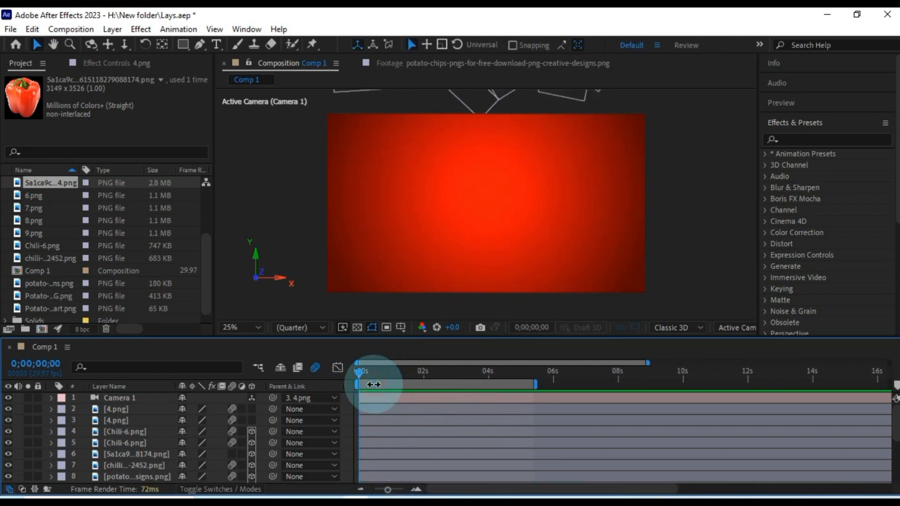
Step: Preview the shortened work area from the first frame
click(378, 408)
click(378, 397)
click(372, 371)
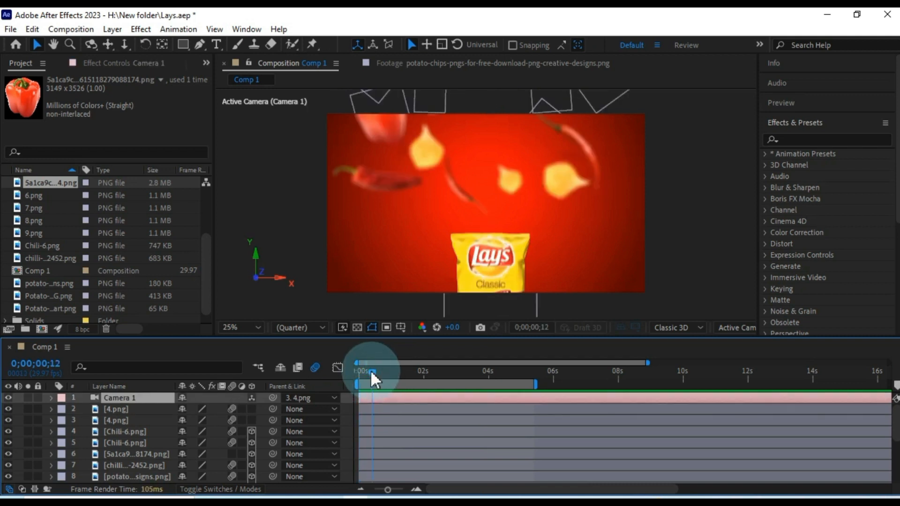
drag(370, 370, 345, 371)
key(space)
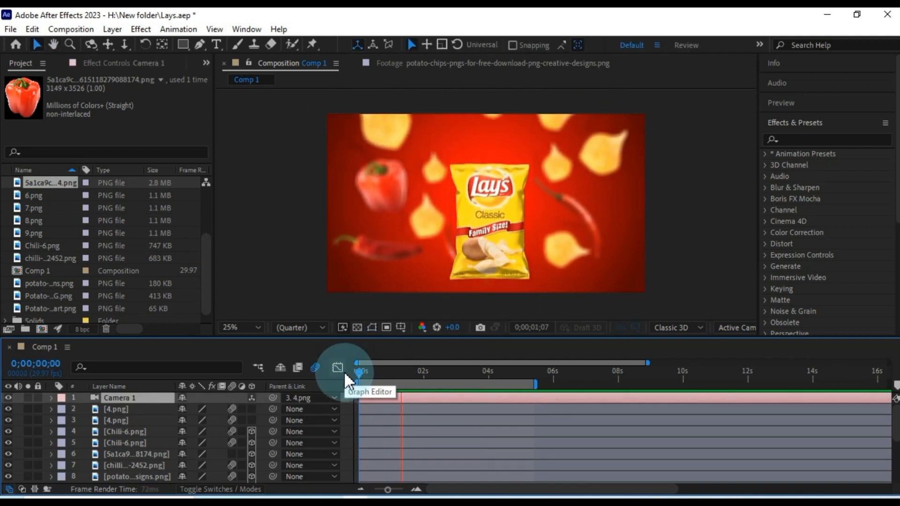
key(space)
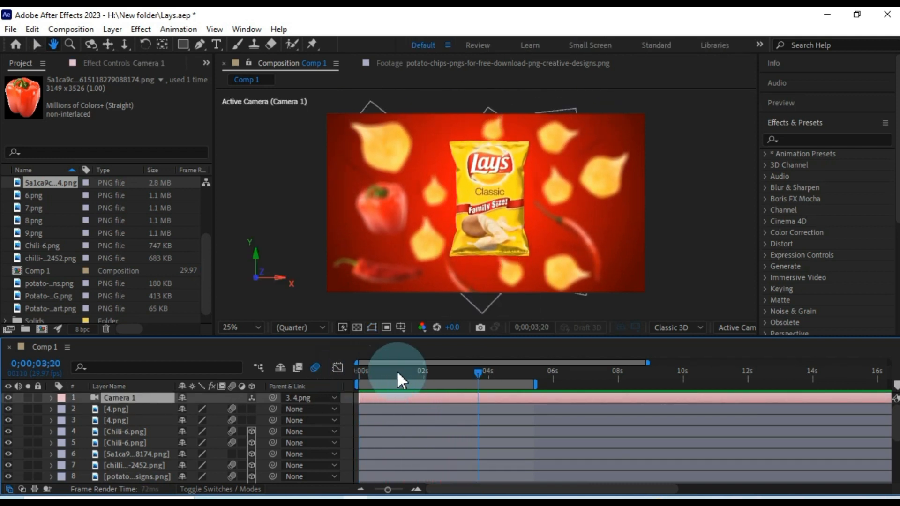
Step: Add Z Rotation keyframes at 0;00;00;00 to all chili, pepper and chip layers, 4 through 16
shift+click(116, 408)
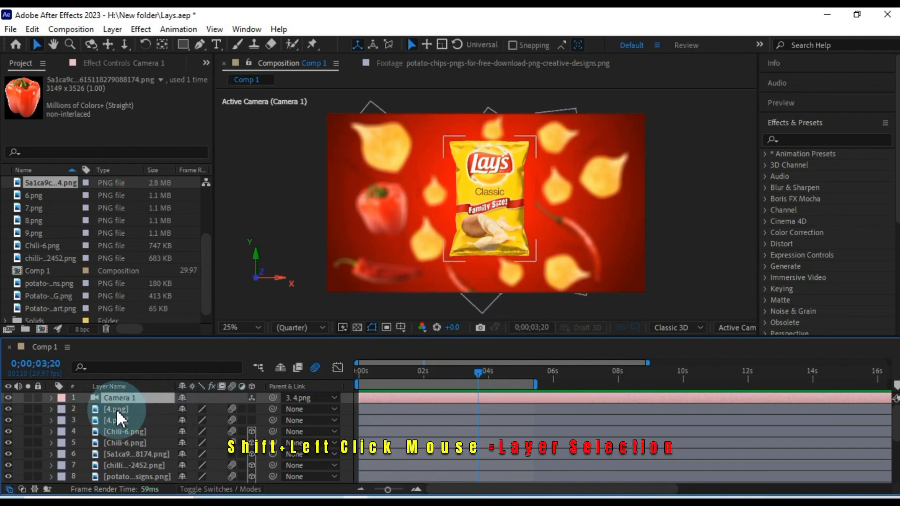
click(114, 431)
scroll(114, 430, down, 3)
shift+click(136, 466)
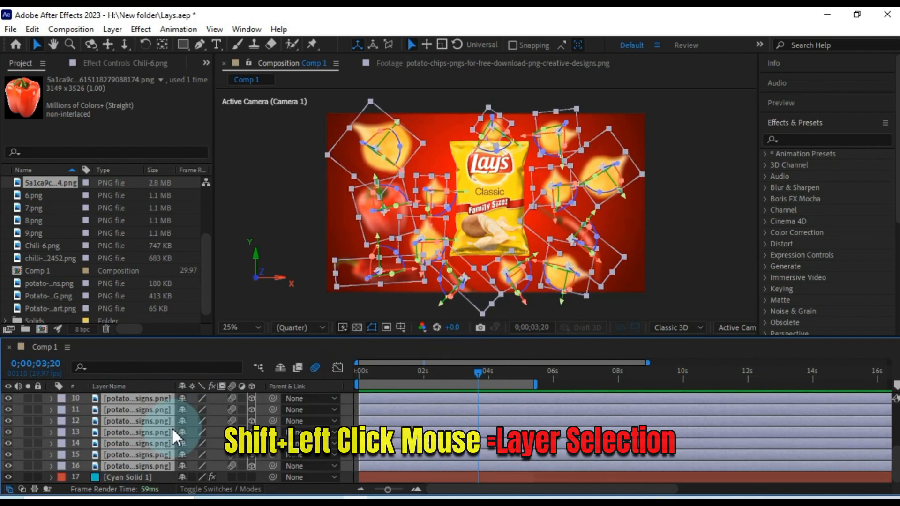
scroll(172, 428, up, 3)
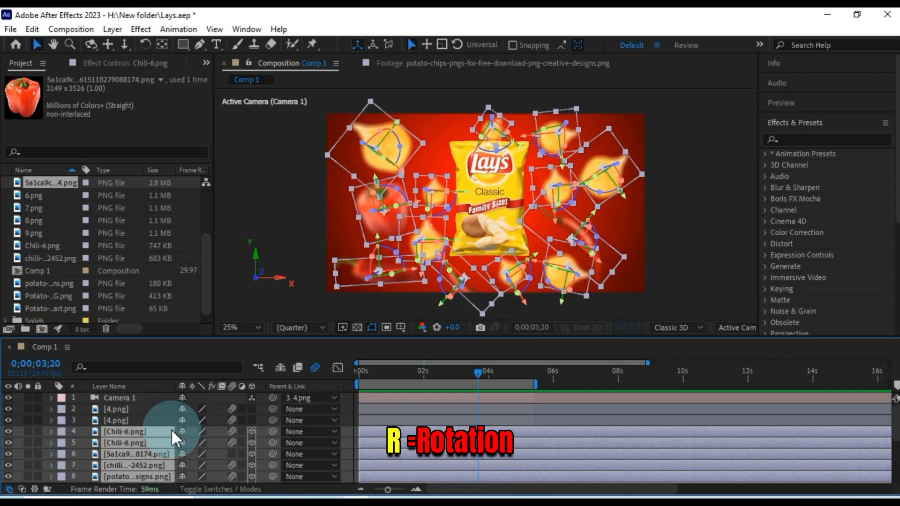
key(r)
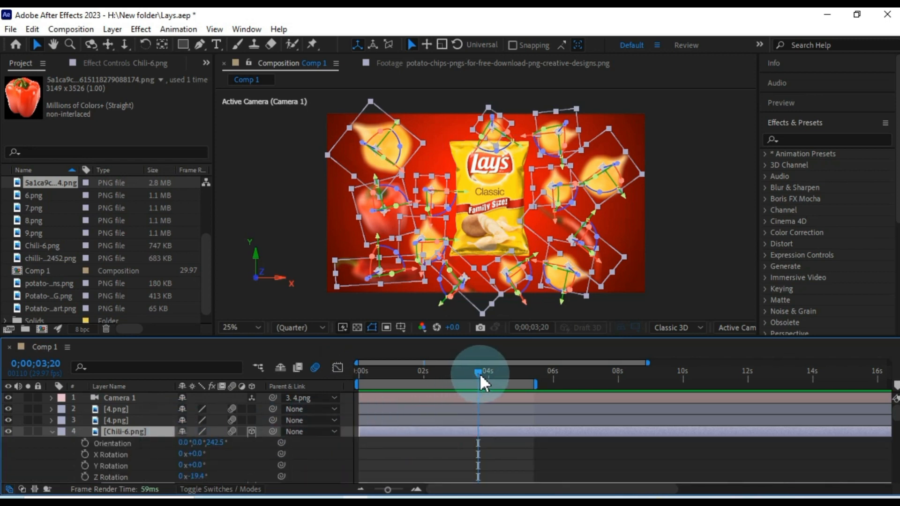
drag(480, 374, 346, 403)
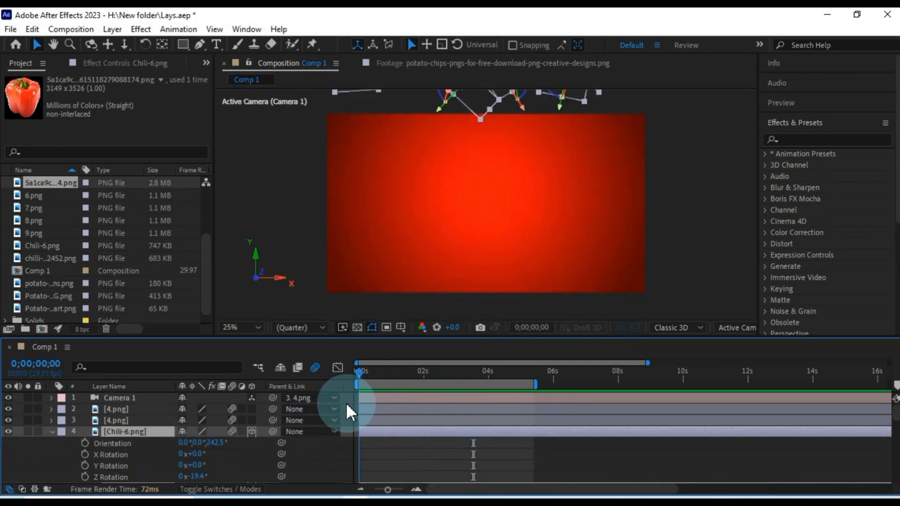
click(85, 478)
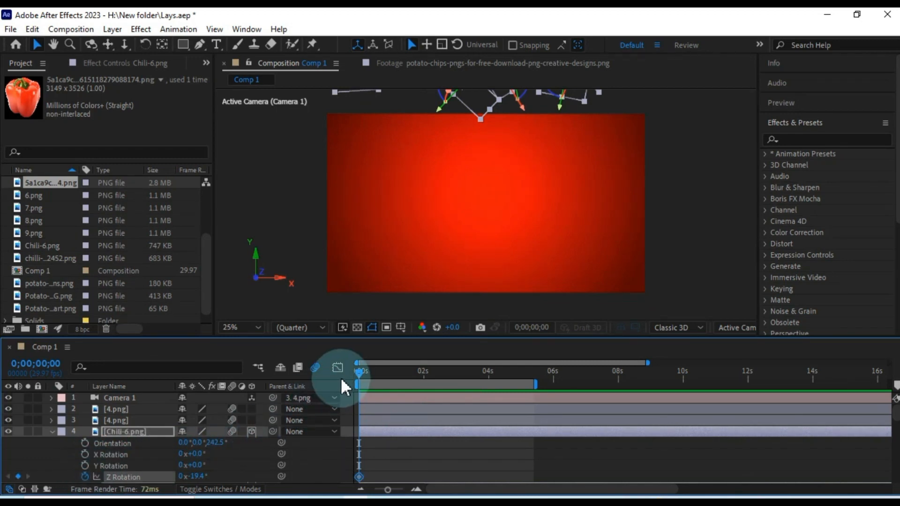
Step: Add matching Z Rotation keyframes at 0;00;04;04 to the chili, pepper and chip layers
drag(397, 379, 495, 380)
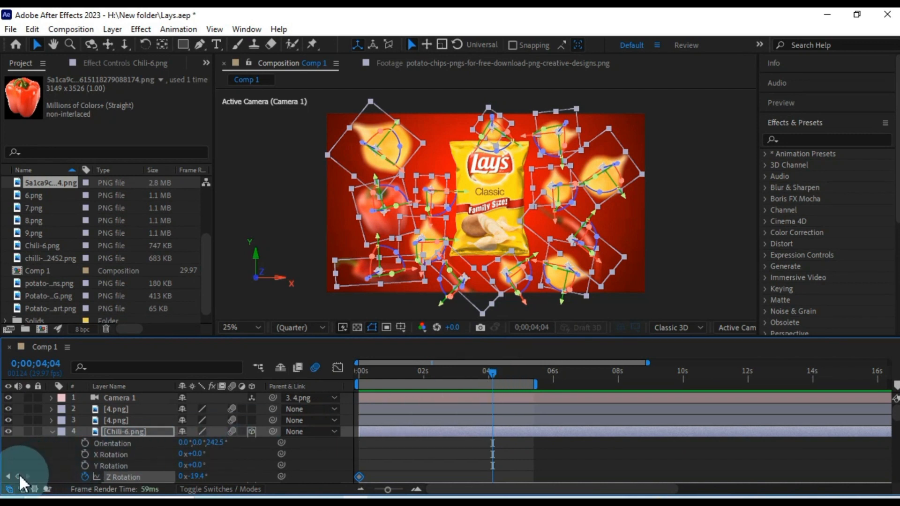
scroll(479, 440, down, 5)
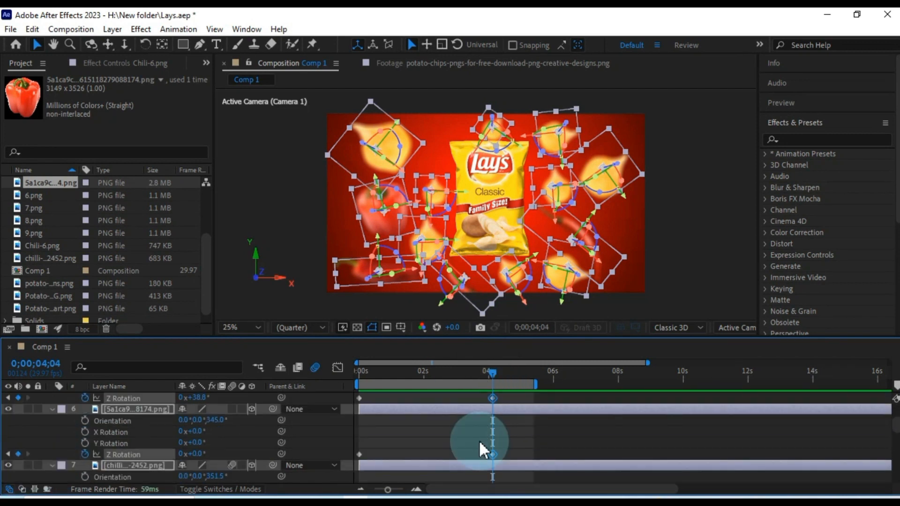
scroll(479, 442, up, 5)
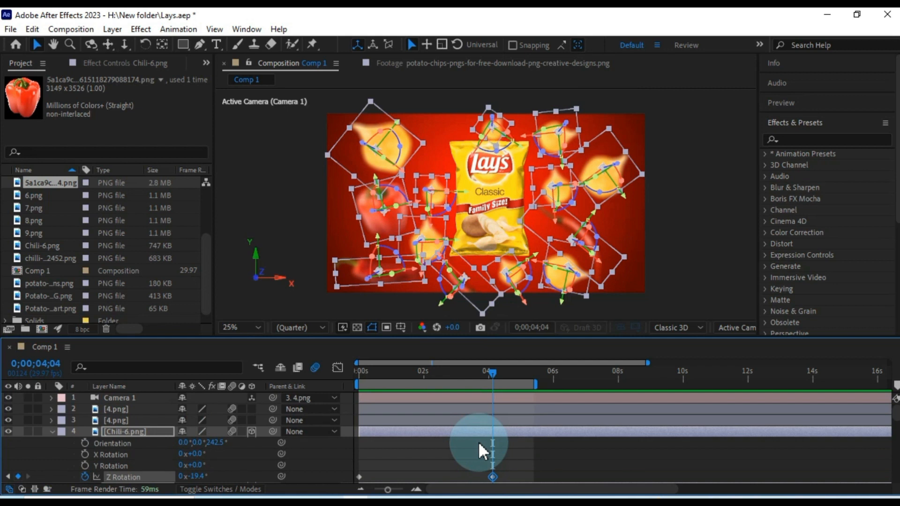
Step: Collapse the revealed properties of layers 4 through 16 and clear their selection
click(618, 206)
click(116, 430)
scroll(116, 430, down, 10)
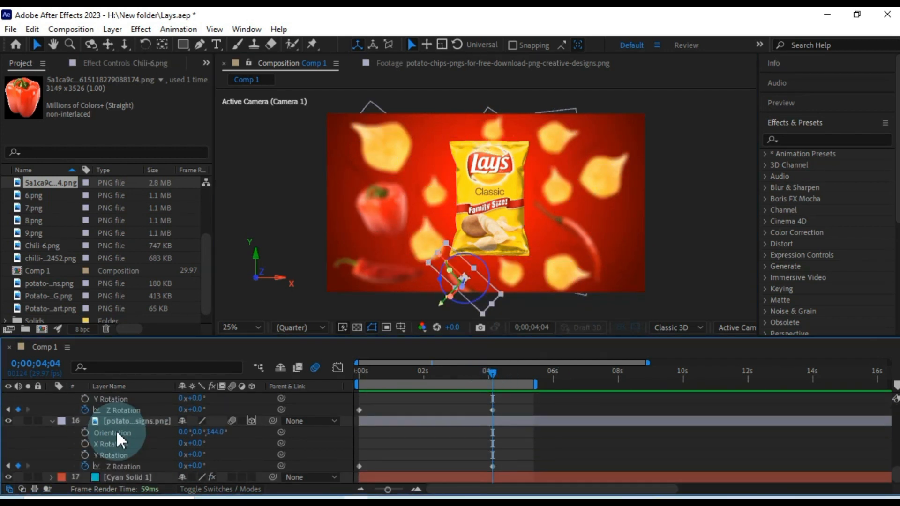
shift+click(116, 426)
scroll(116, 427, up, 10)
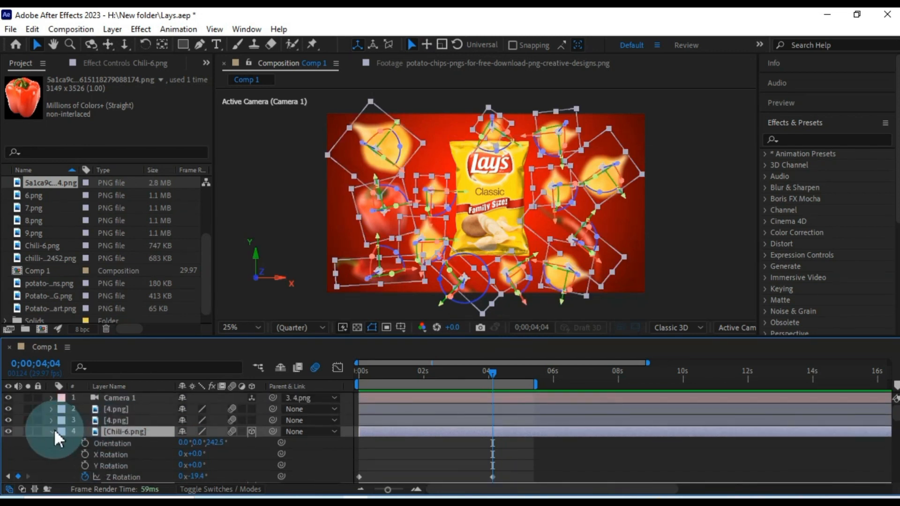
click(51, 431)
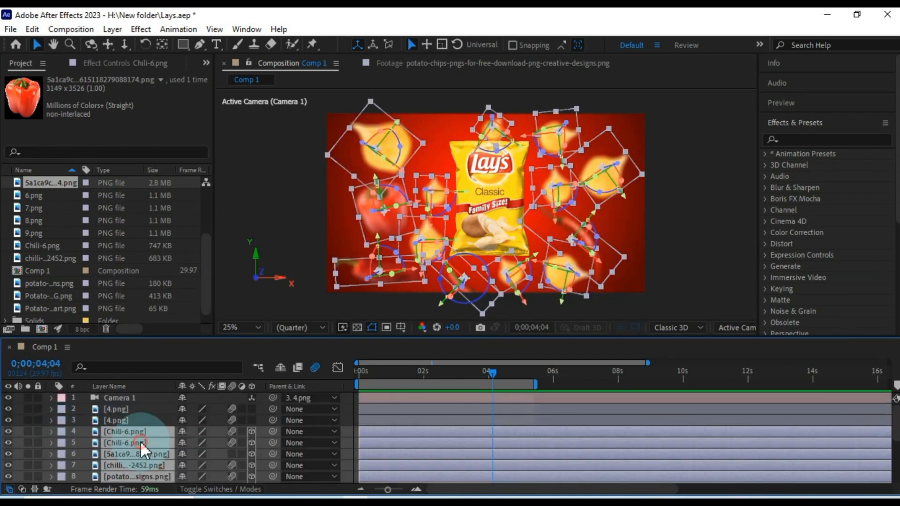
click(389, 443)
click(417, 417)
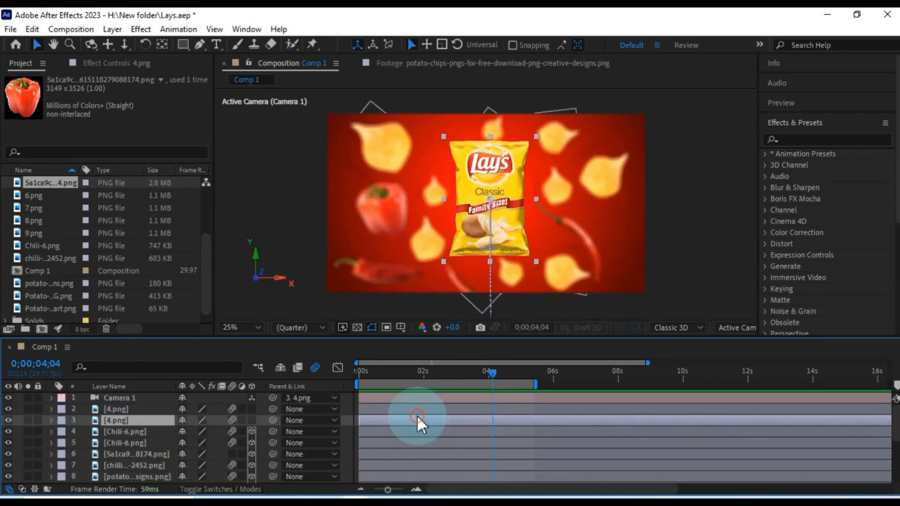
Step: Set the Z Rotation of the Chili-6.png copy on layer 4 to 75.6° at 0;00;04;04 and collapse the layer
click(393, 432)
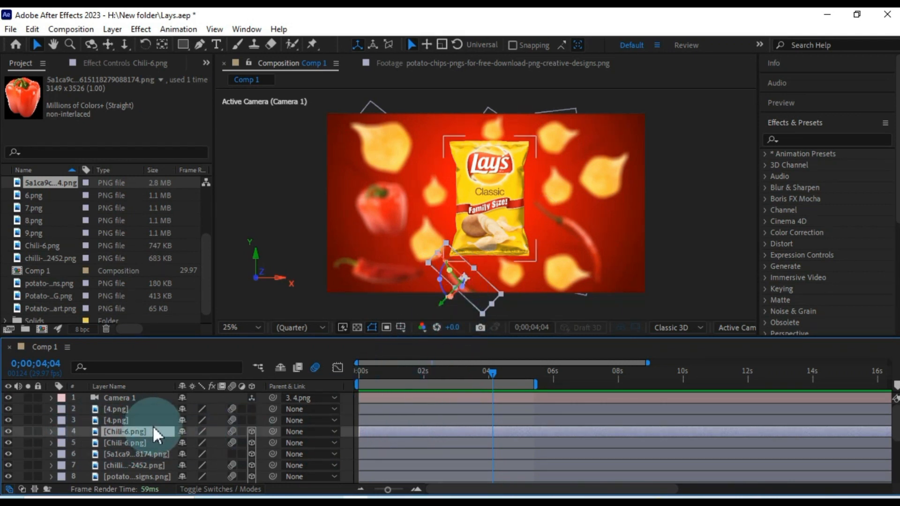
key(r)
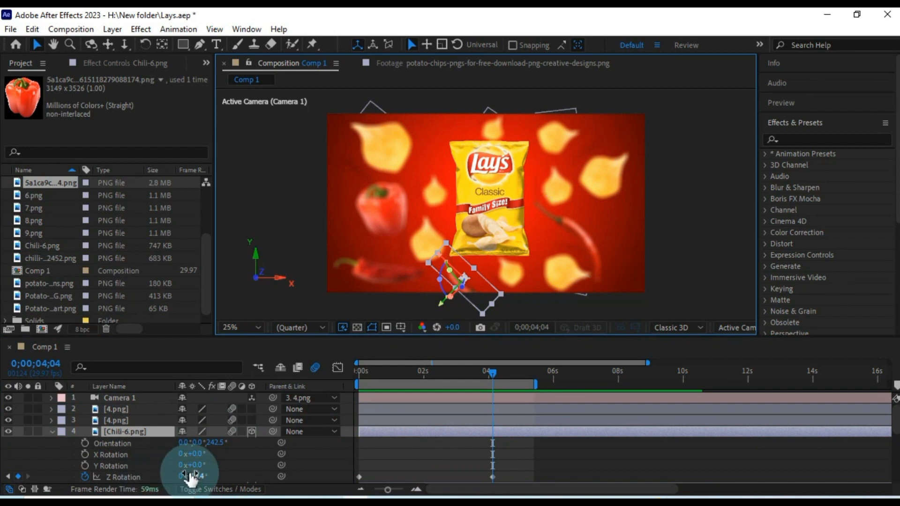
drag(190, 477, 237, 477)
click(63, 443)
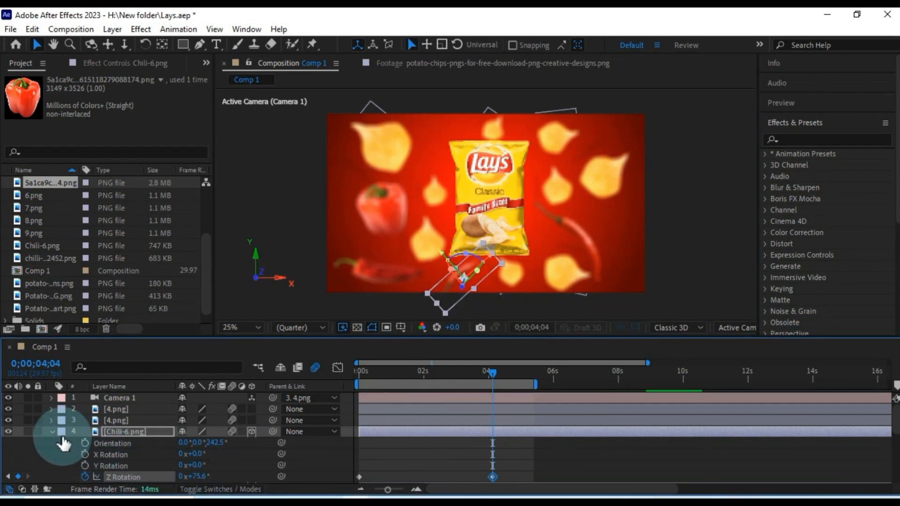
click(50, 431)
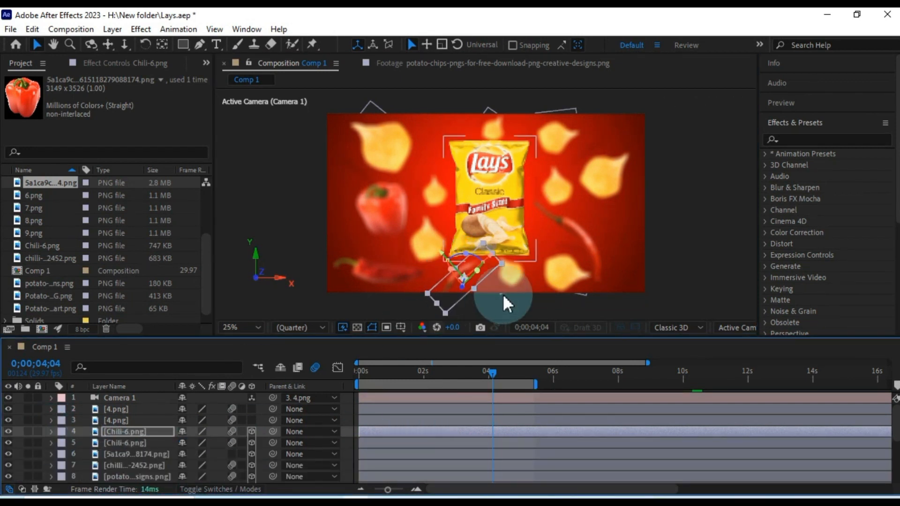
Step: Set the Z Rotation of the Chili-6.png copy on layer 5 to -168.2° at 0;00;04;04 and nudge the chili slightly upward
click(112, 443)
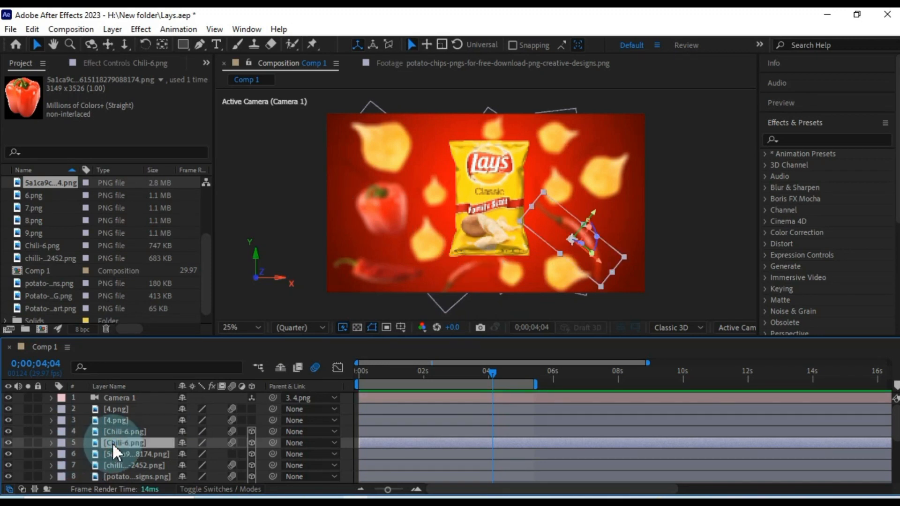
key(r)
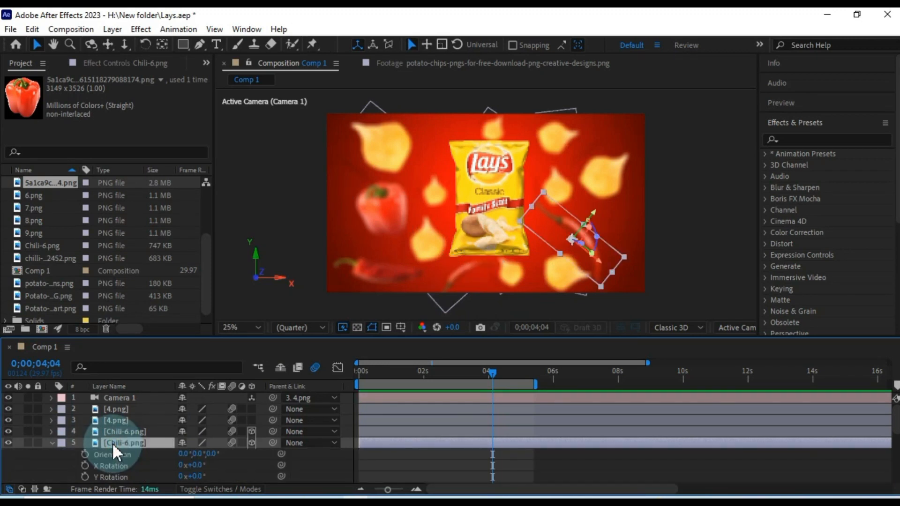
scroll(112, 442, down, 1)
drag(196, 455, 19, 432)
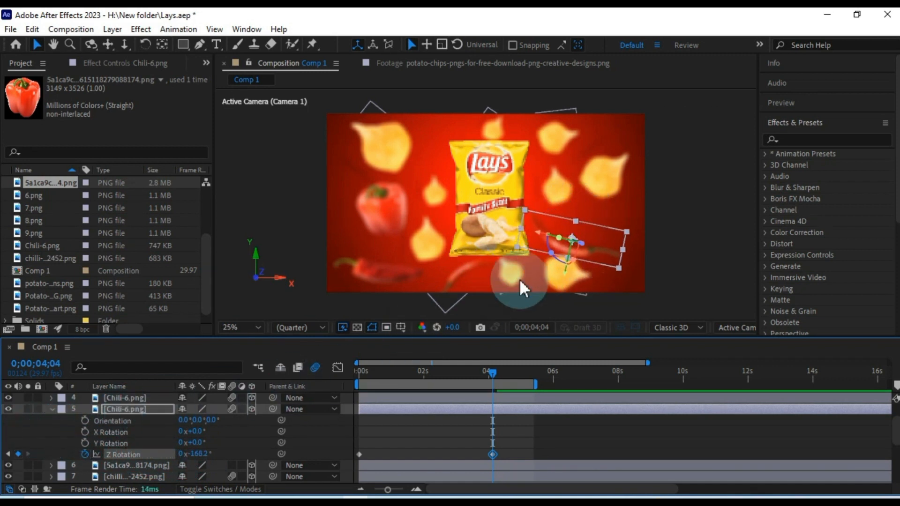
drag(559, 246, 564, 238)
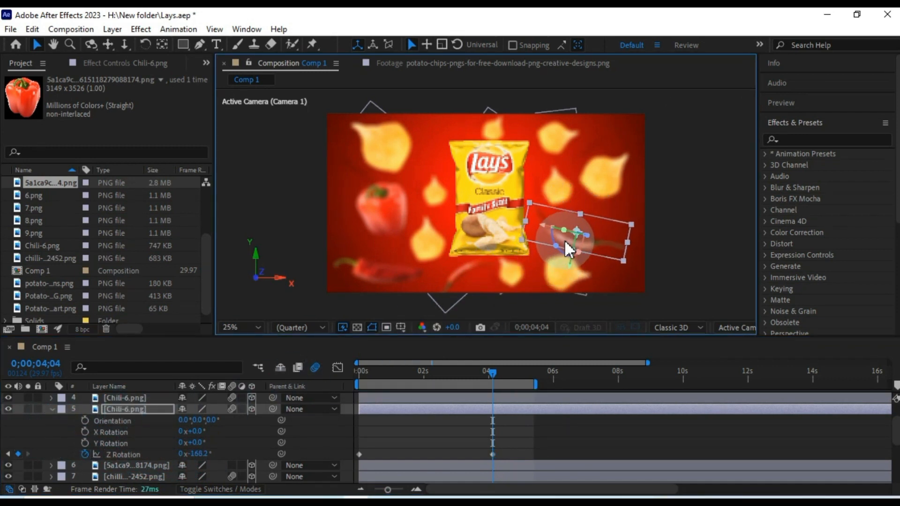
Step: At 0;00;04;04, rotate the large upper-right chip, the large upper-left chip and the red pepper about their Z axes
click(612, 176)
drag(597, 195, 627, 146)
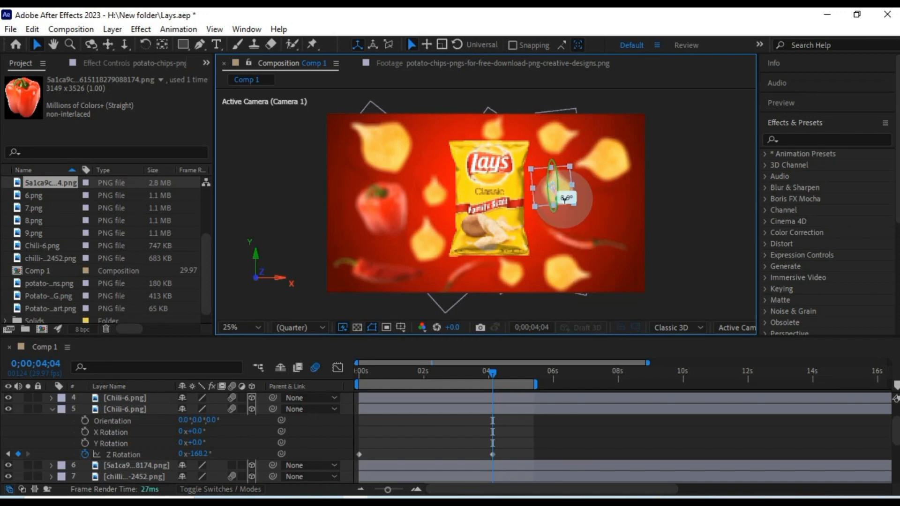
click(396, 149)
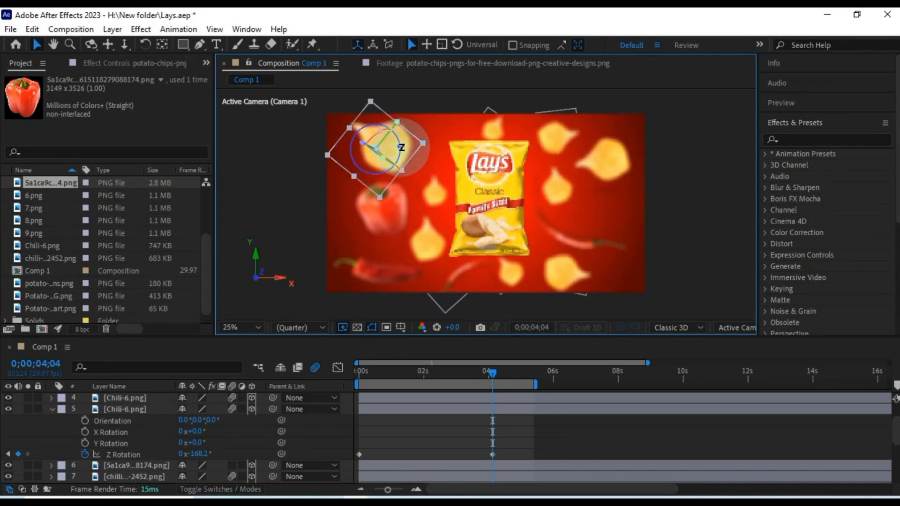
drag(400, 148, 357, 142)
click(378, 206)
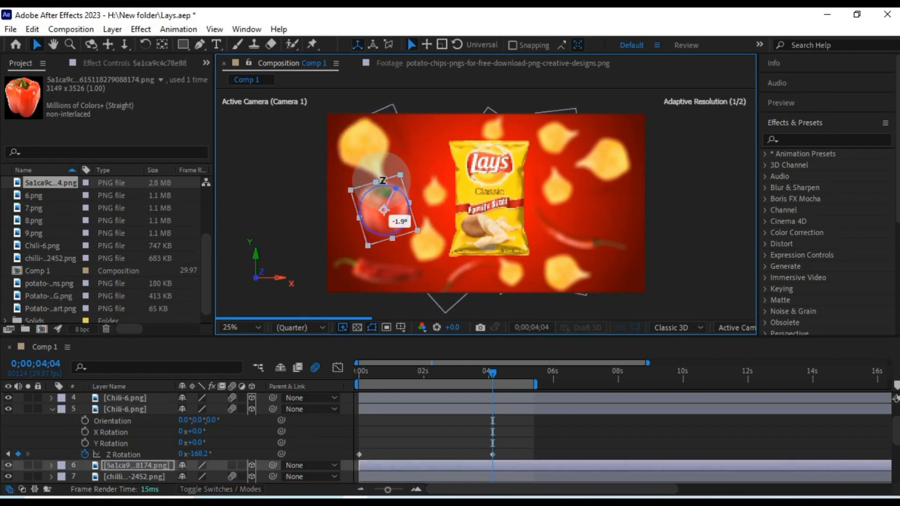
Step: Rotate the two chips between the pepper and the bag about their Z axes at 0;00;04;04
click(442, 235)
drag(438, 256, 401, 251)
click(434, 193)
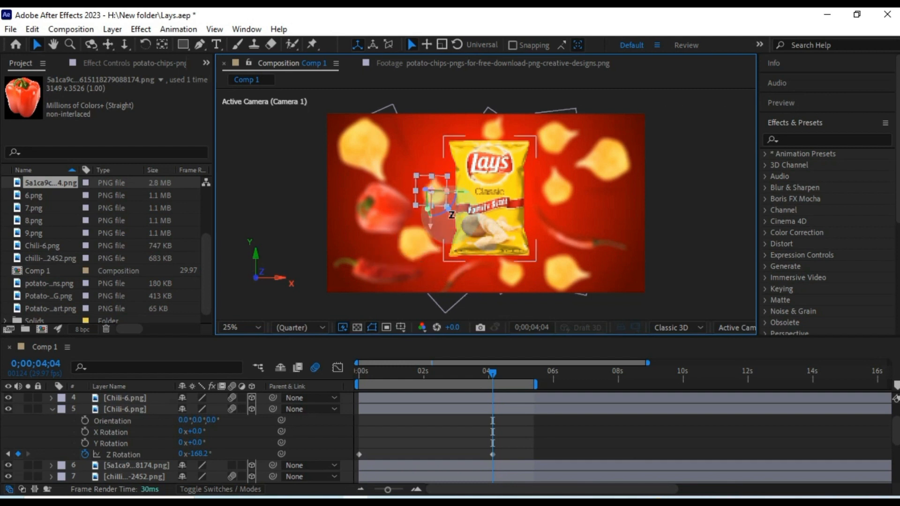
drag(443, 206, 418, 214)
Step: At 0;00;04;04, rotate the lower-left chili, the bottom-centre chili and the small chip below the bag about their Z axes
click(377, 271)
drag(392, 251, 299, 317)
click(459, 277)
drag(479, 276, 478, 254)
click(512, 276)
drag(529, 279, 479, 275)
Step: At 0;00;04;04, rotate the lower-right chip, the small chip beside the bag's right edge and the chip above it about Z, and deselect
click(567, 274)
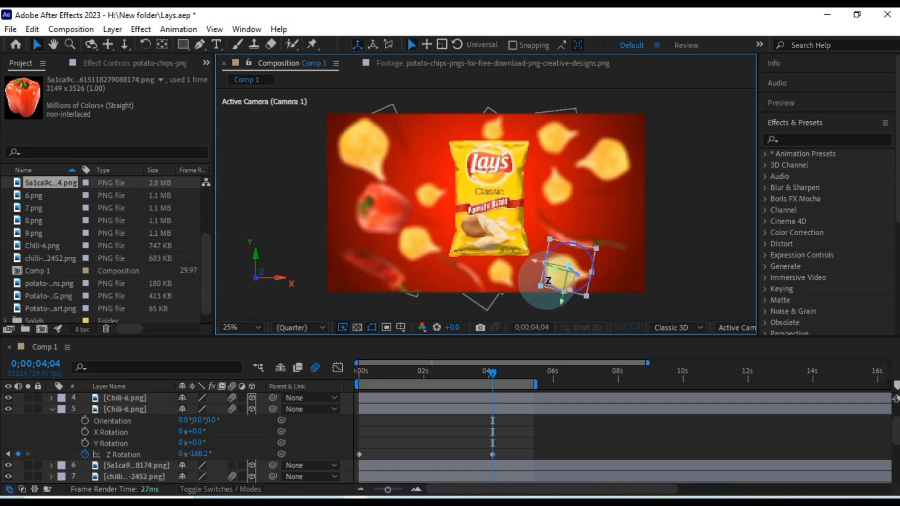
drag(546, 282, 571, 261)
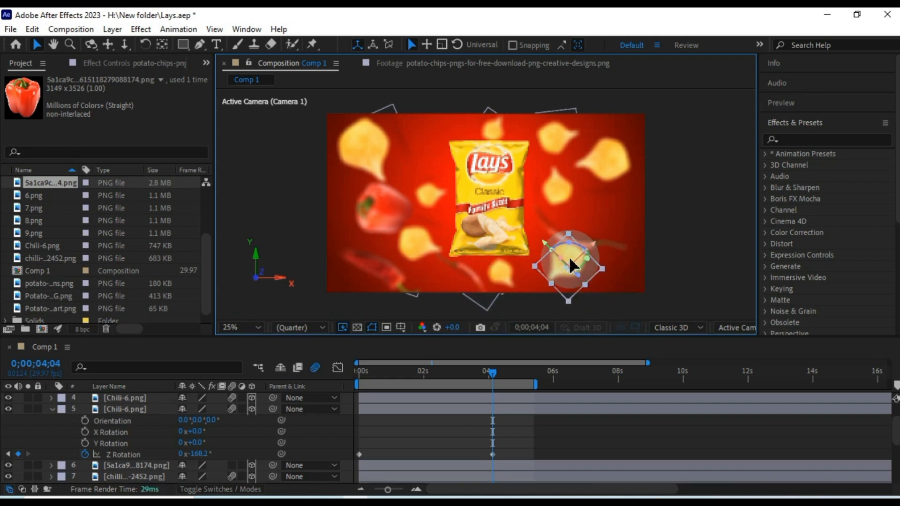
click(572, 207)
drag(573, 205, 590, 126)
click(555, 138)
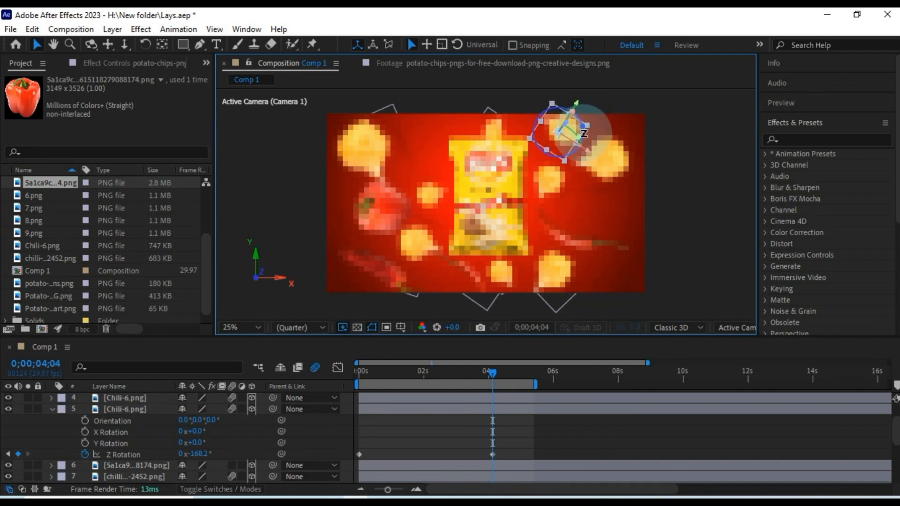
click(547, 419)
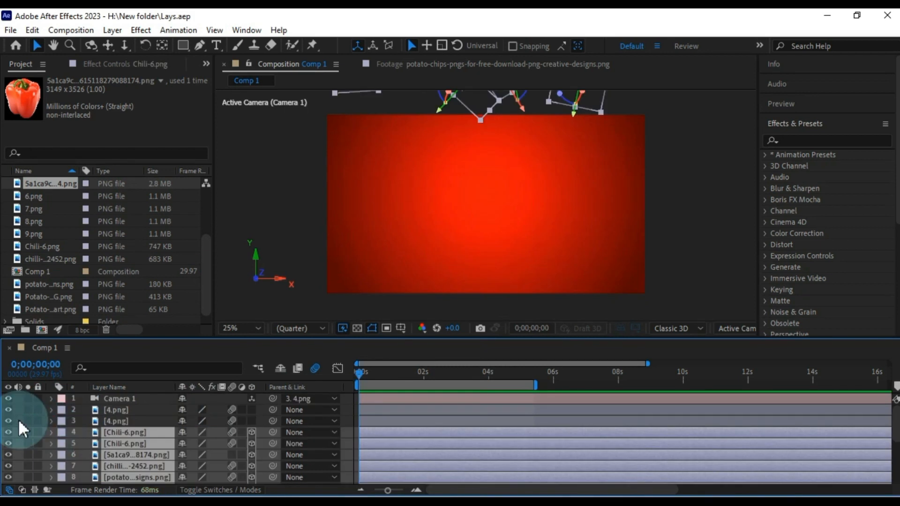
Step: Preview the rotation animation, collapse the two 4.png layers and move the current time to 0;00;04;21
key(space)
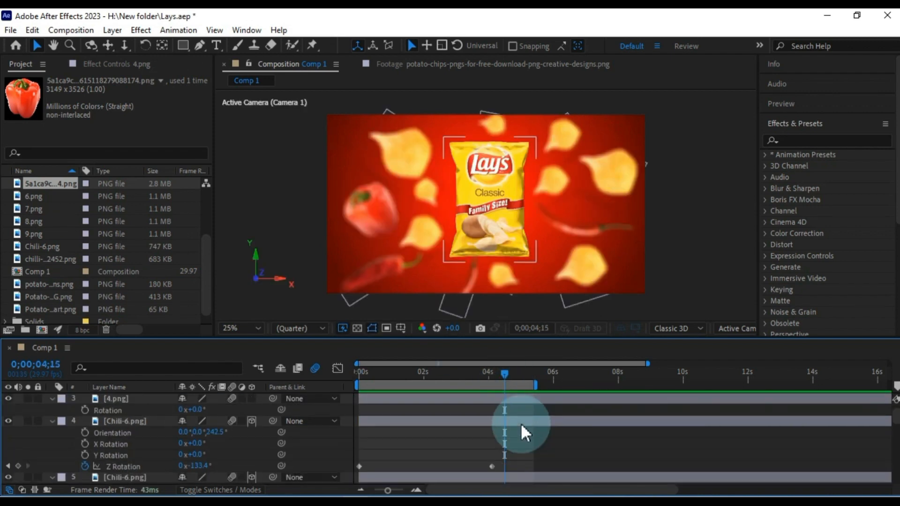
scroll(521, 423, up, 2)
click(51, 410)
click(53, 423)
click(501, 459)
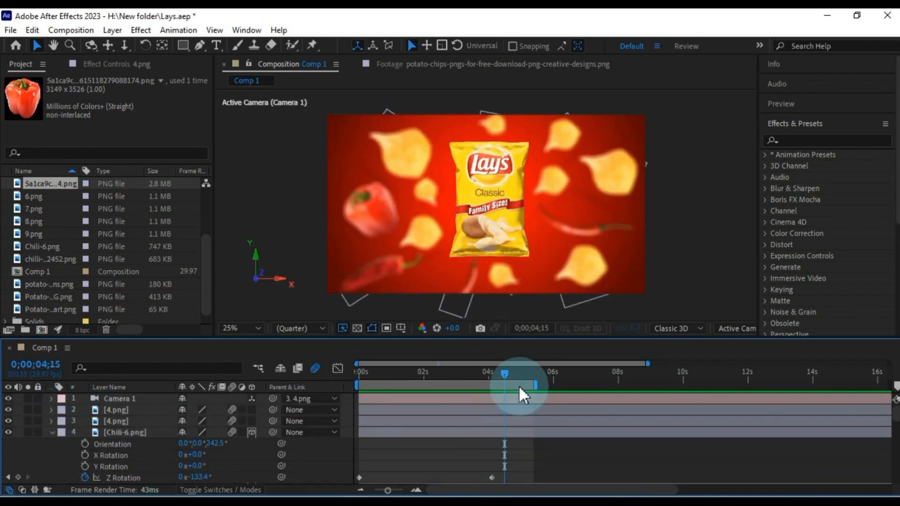
drag(511, 378, 512, 379)
Step: Apply Easy Ease to all Z Rotation keyframes of the chili, pepper and chip layers
scroll(516, 439, down, 2)
scroll(513, 467, down, 5)
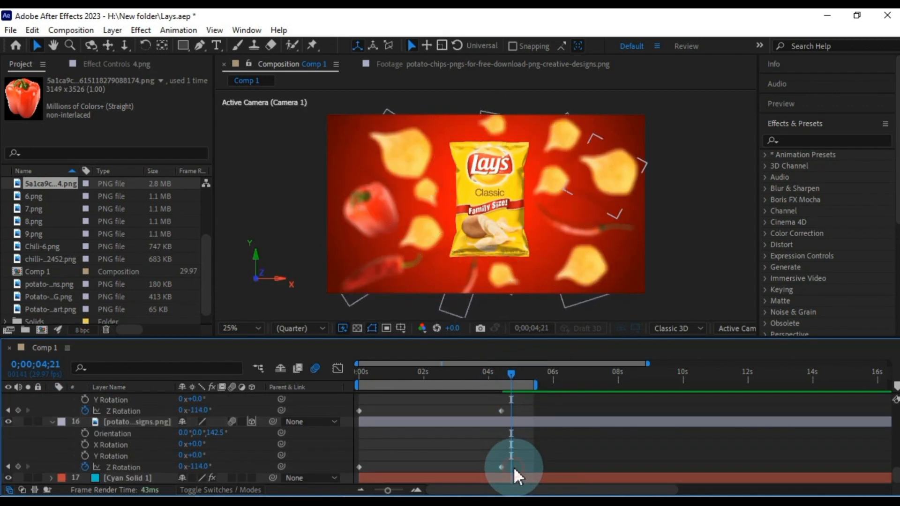
drag(514, 466, 347, 458)
scroll(441, 463, down, 2)
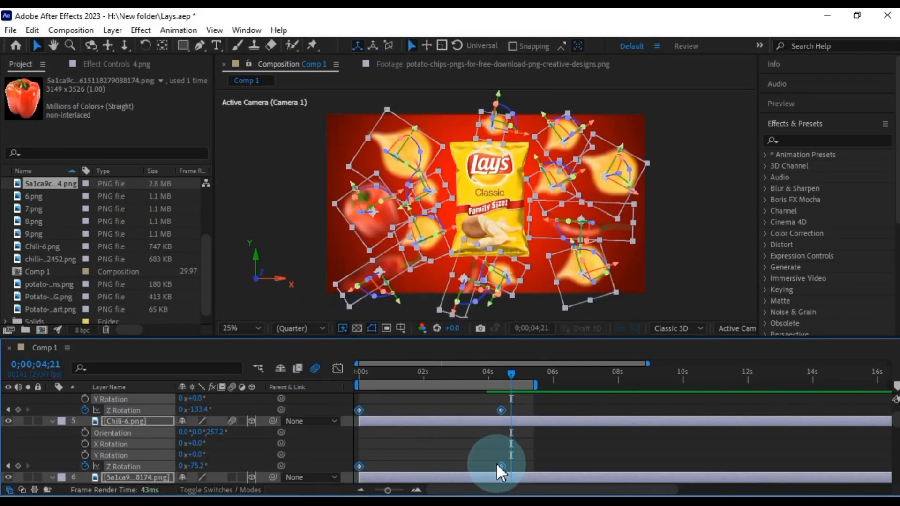
right_click(501, 467)
mouse_move(550, 456)
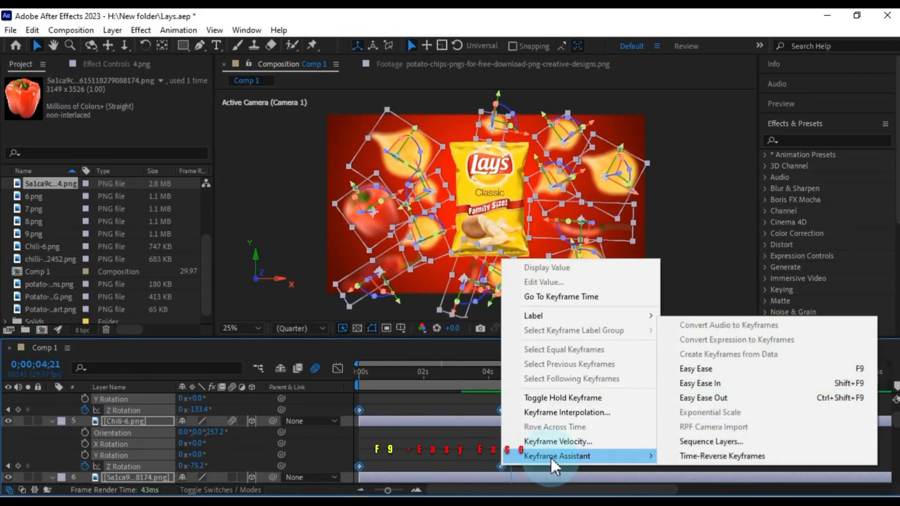
click(697, 370)
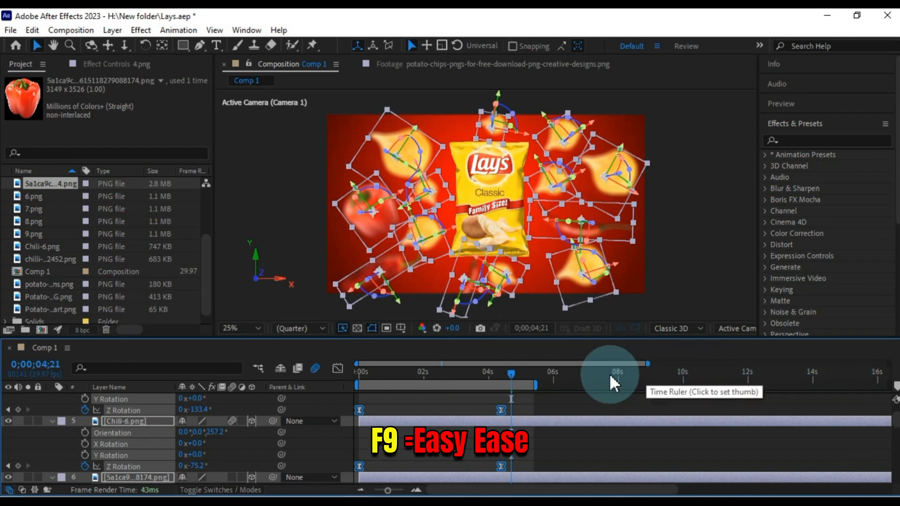
Step: In the Graph Editor, extend the start and end ease handles of all Z Rotation speed curves inward, and return to the layer bars
click(337, 368)
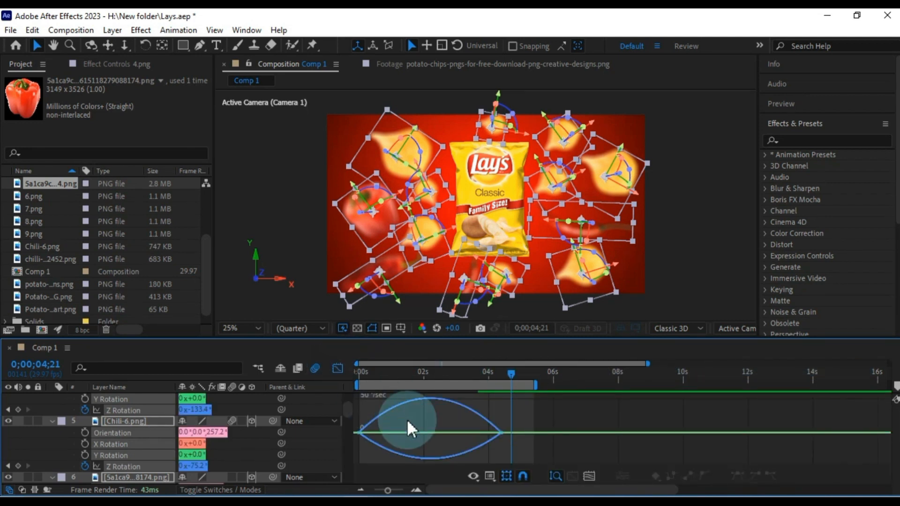
drag(522, 398, 353, 464)
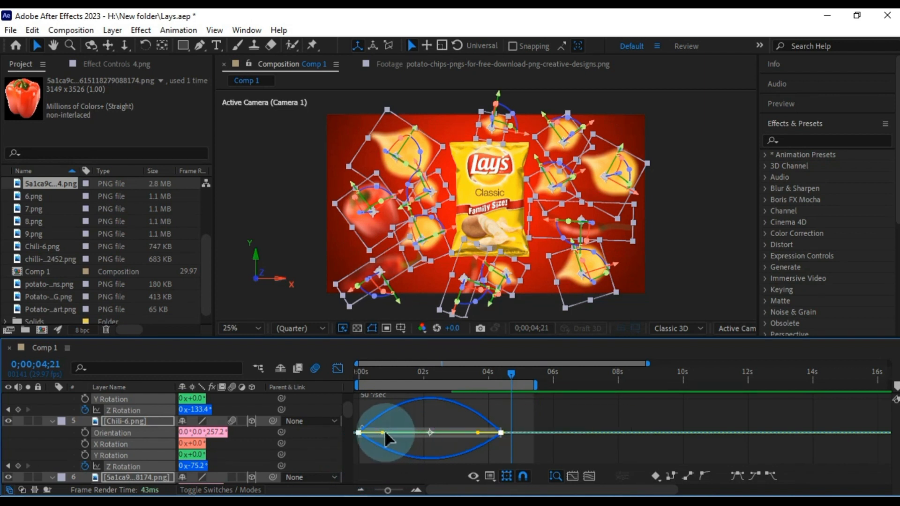
drag(389, 491, 436, 492)
drag(432, 432, 487, 432)
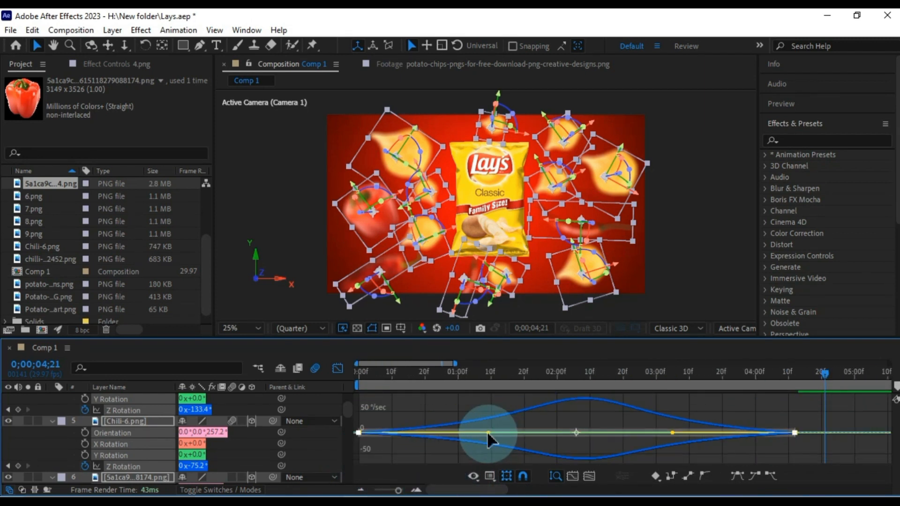
drag(722, 432, 671, 430)
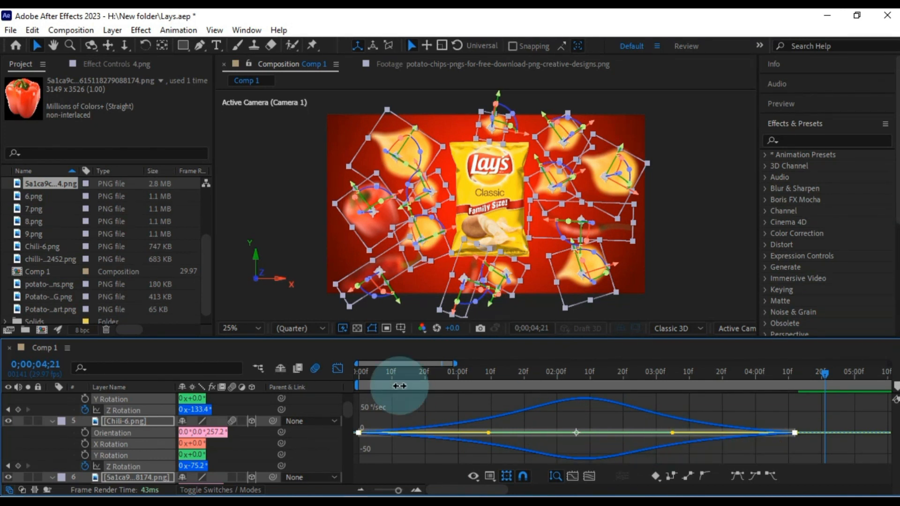
click(339, 368)
Step: Collapse all ingredient layers, deselect everything and preview the eased rotation from the start of the composition
scroll(61, 429, up, 3)
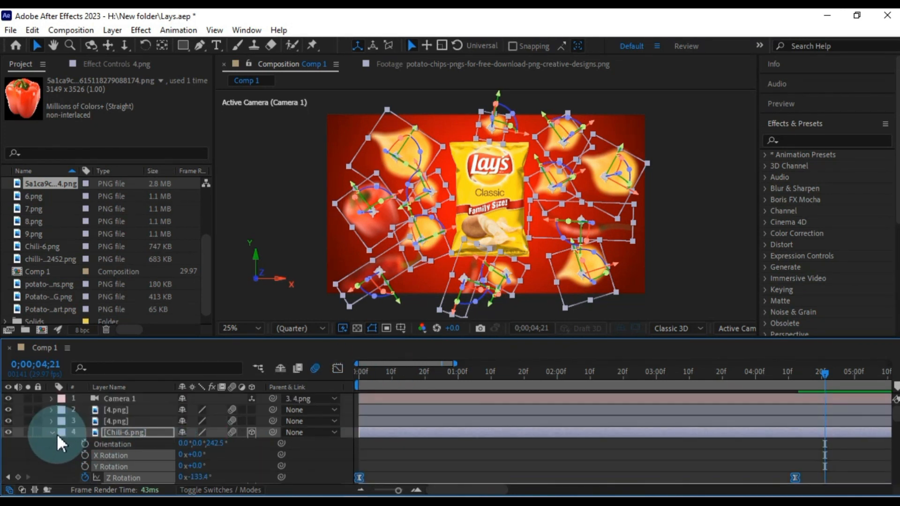
click(52, 433)
key(F2)
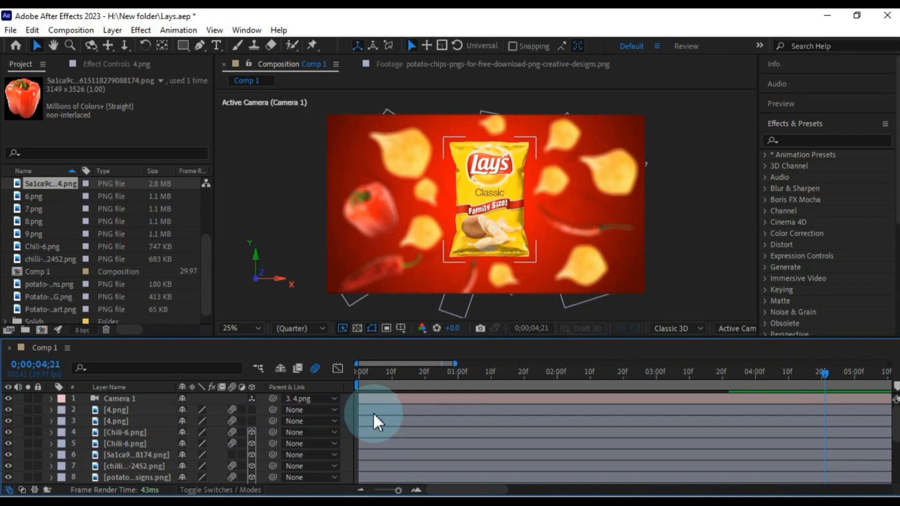
key(space)
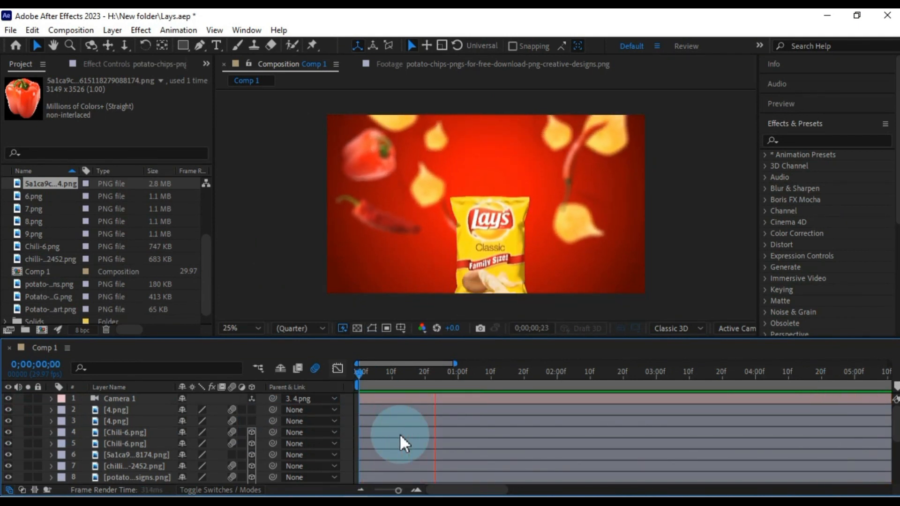
drag(398, 490, 388, 490)
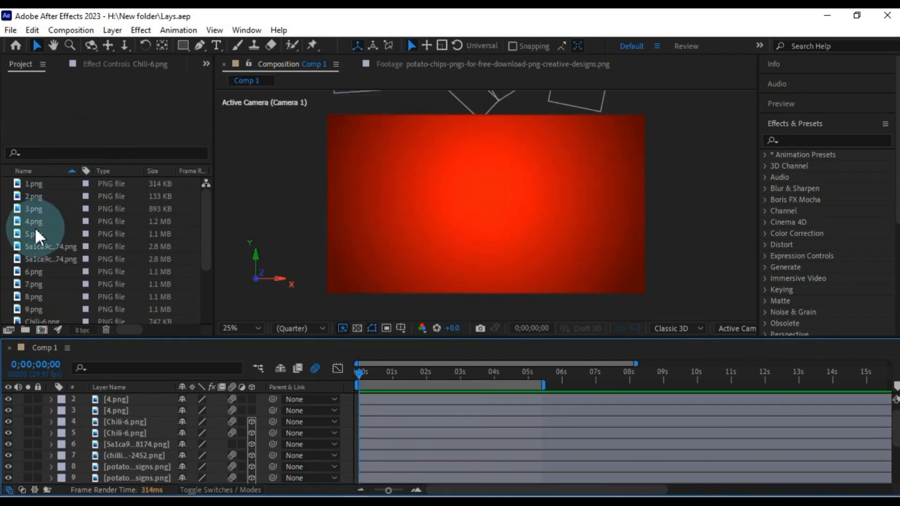
Step: Check the 5.png and 6.png footage and add both to Comp 1 directly below the 4.png layers, starting at 0;00;02;23
click(32, 234)
double_click(33, 234)
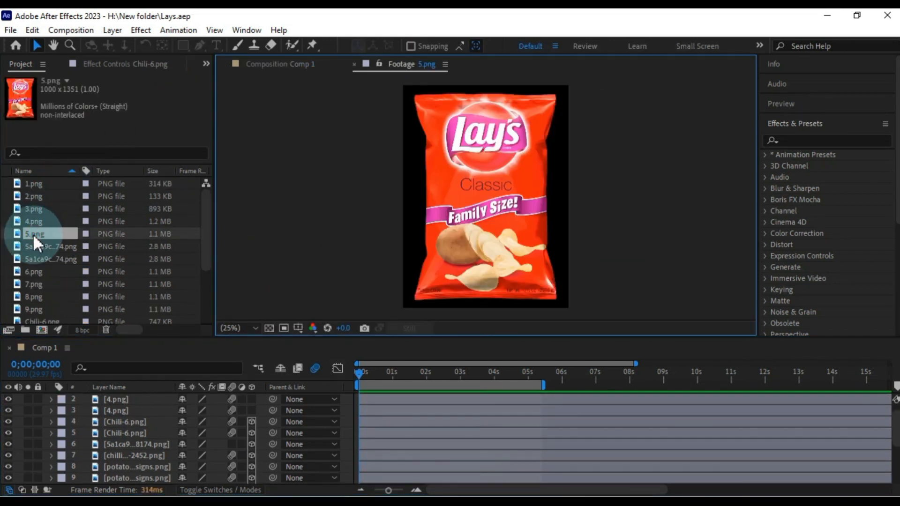
double_click(30, 271)
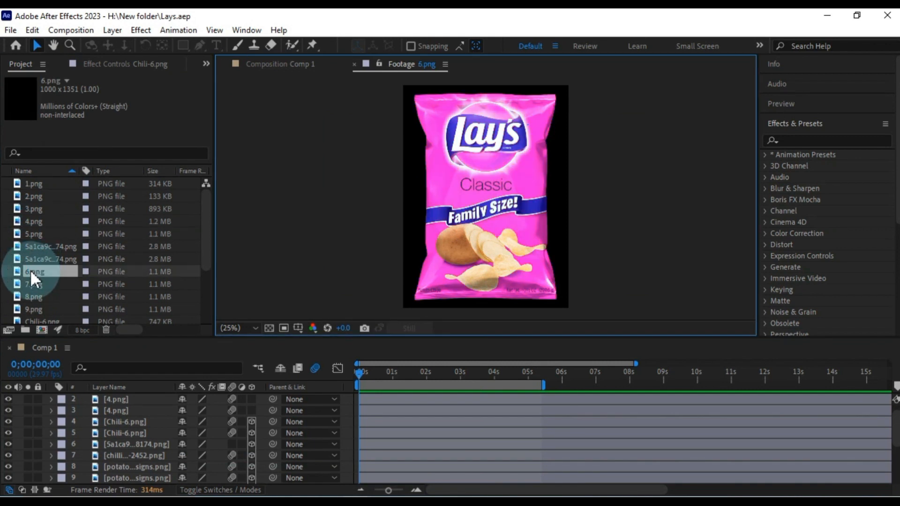
ctrl+click(37, 236)
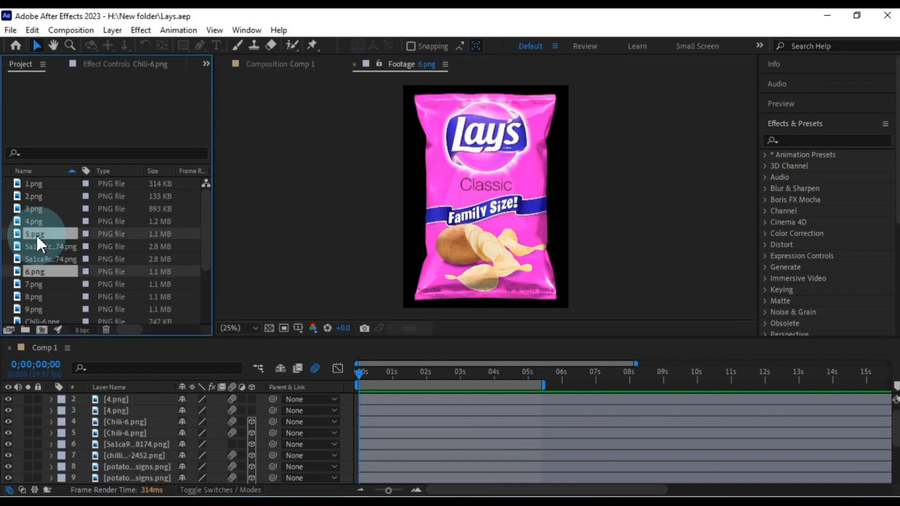
drag(36, 235, 116, 412)
drag(377, 433, 468, 431)
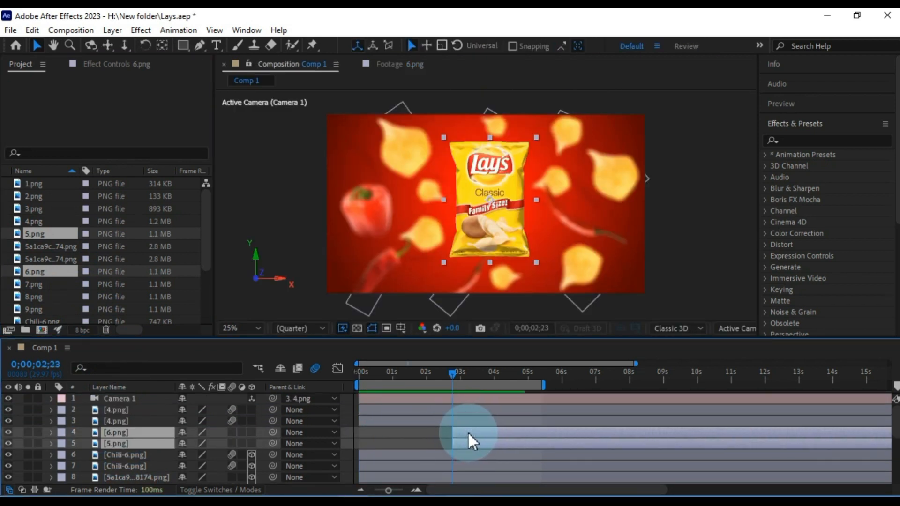
Step: Preview the composition from the beginning to check when the 5.png and 6.png layers start
click(450, 380)
drag(452, 373, 359, 393)
key(space)
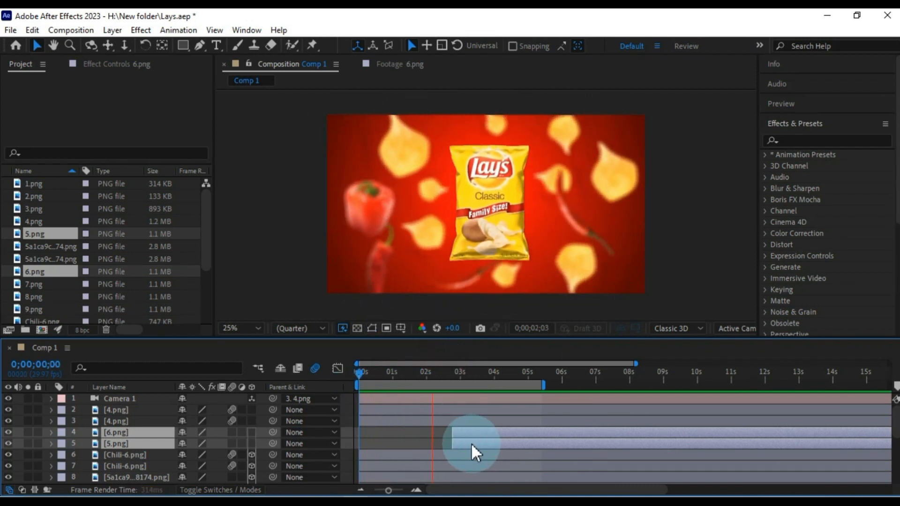
key(space)
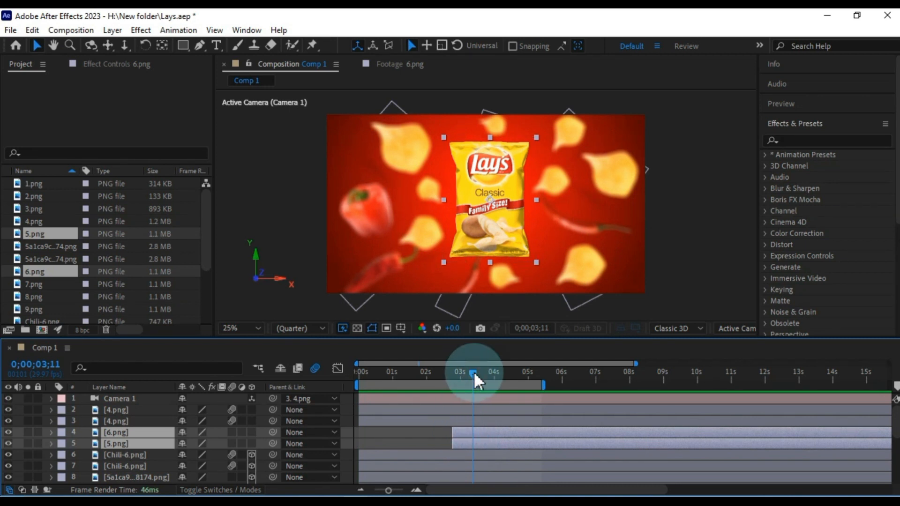
Step: Add Position keyframes to the 5.png and 6.png layers at 0;00;02;23
drag(473, 372, 453, 373)
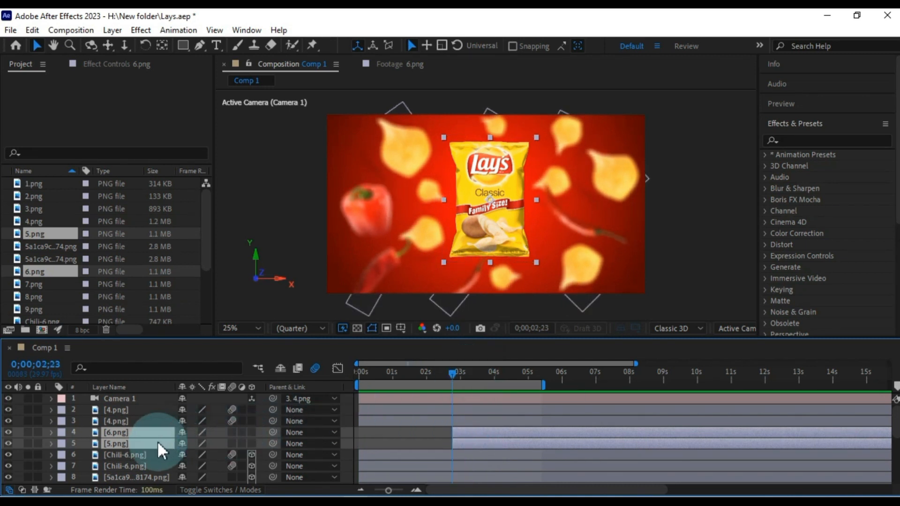
key(p)
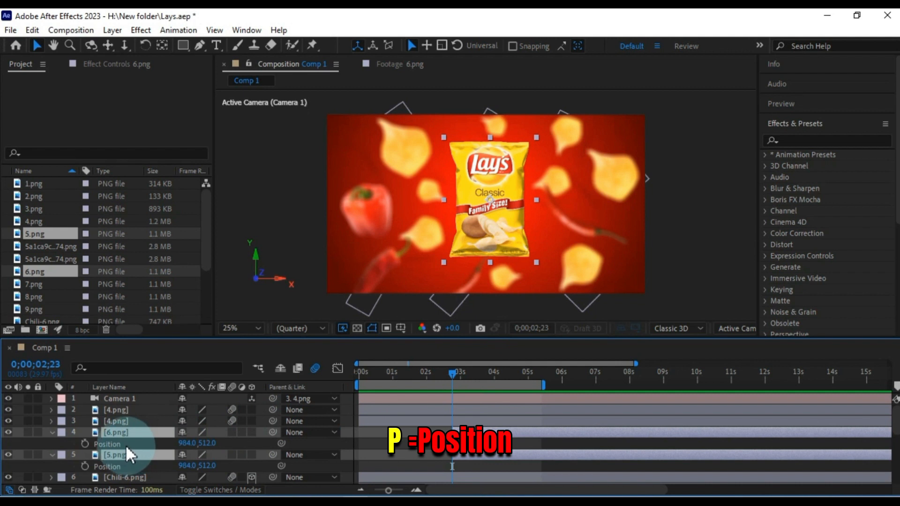
click(85, 443)
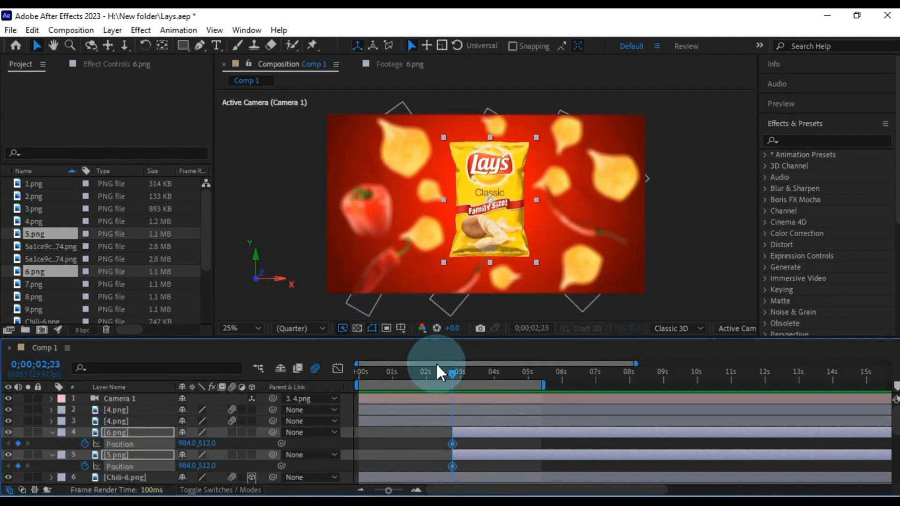
Step: Set the Position of the 6.png bag to 1481, 512 at 0;00;04;01, placing it to the right of the yellow bag
drag(454, 375, 496, 375)
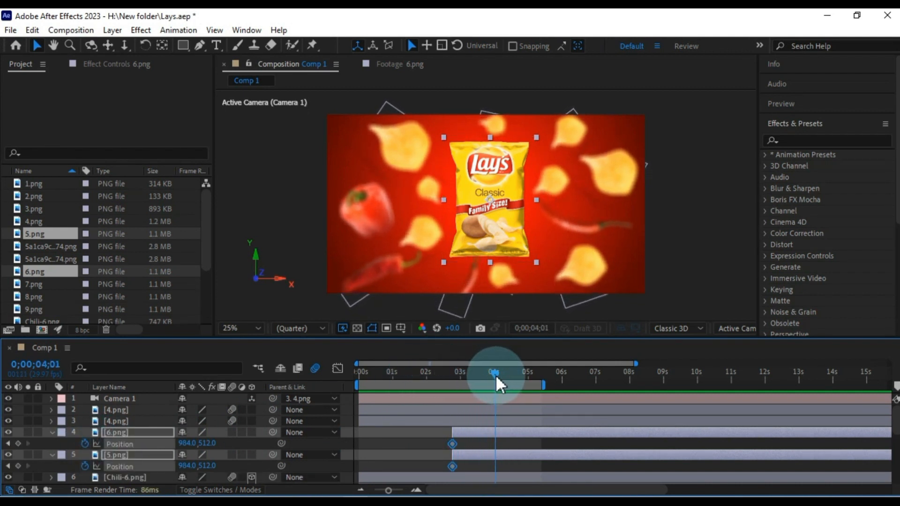
click(499, 434)
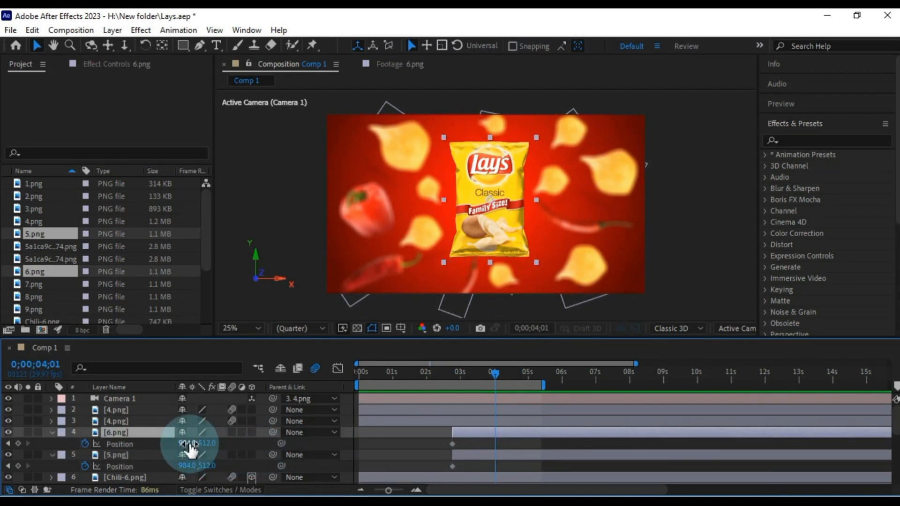
drag(190, 445, 519, 445)
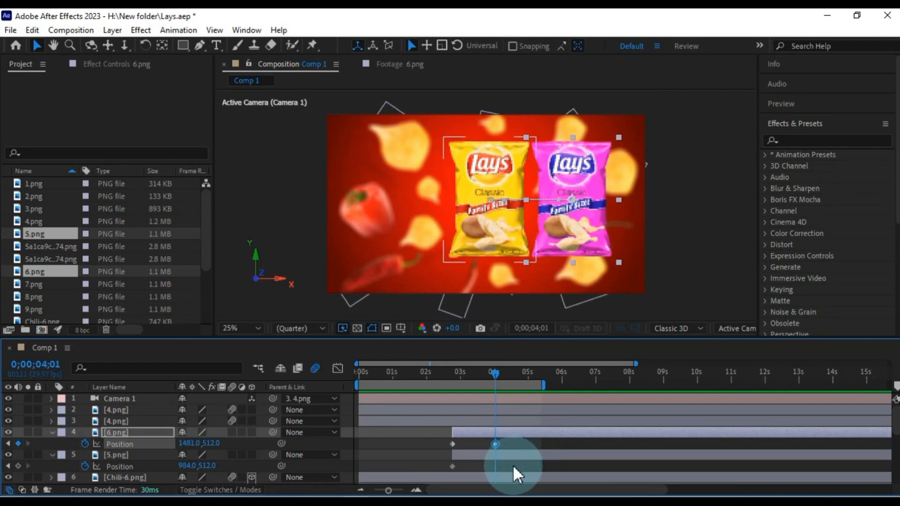
Step: Set the Position of the 5.png bag to 489, 512 at 0;00;04;01, placing it to the left of the yellow bag
click(508, 455)
click(182, 453)
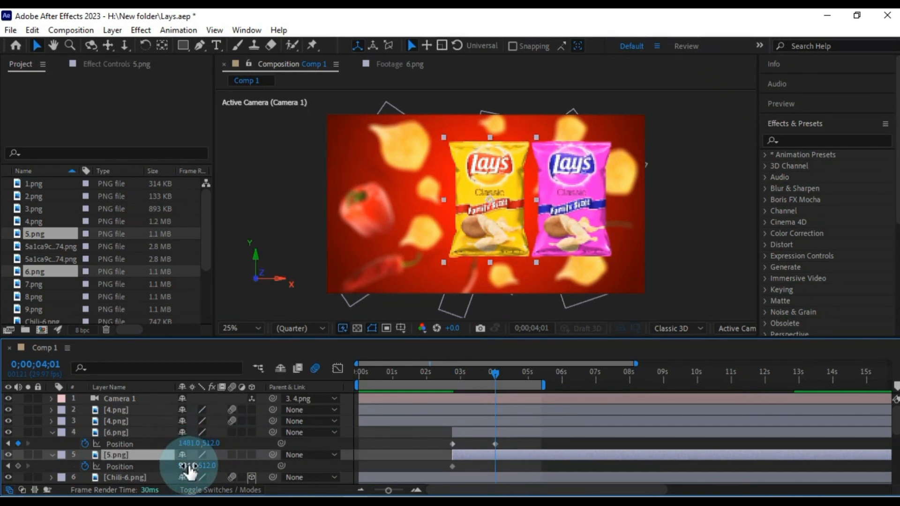
drag(190, 466, 3, 464)
drag(190, 466, 49, 473)
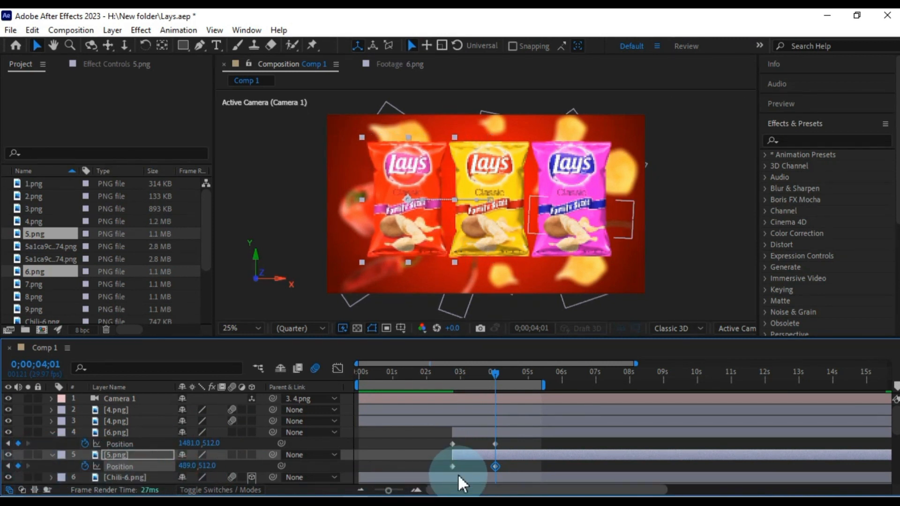
Step: Apply Easy Ease to all four Position keyframes of the 5.png and 6.png layers
drag(504, 440, 443, 465)
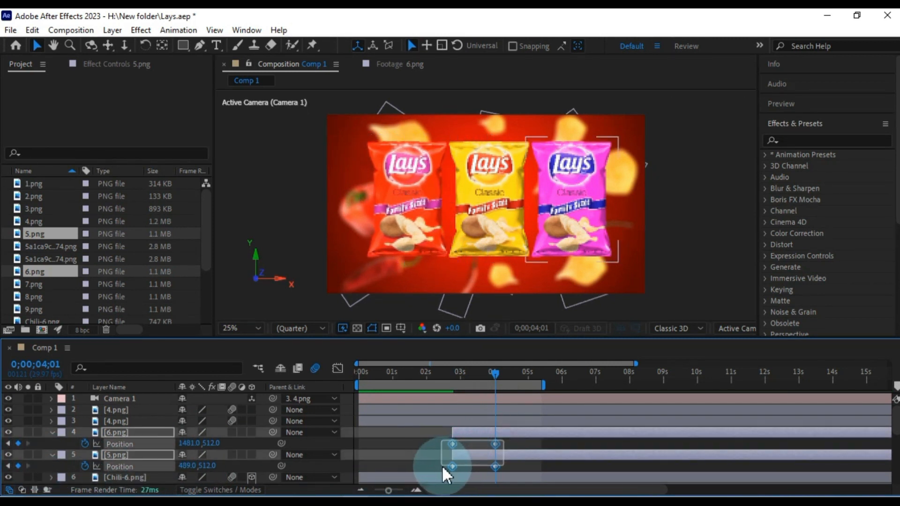
right_click(495, 467)
mouse_move(607, 458)
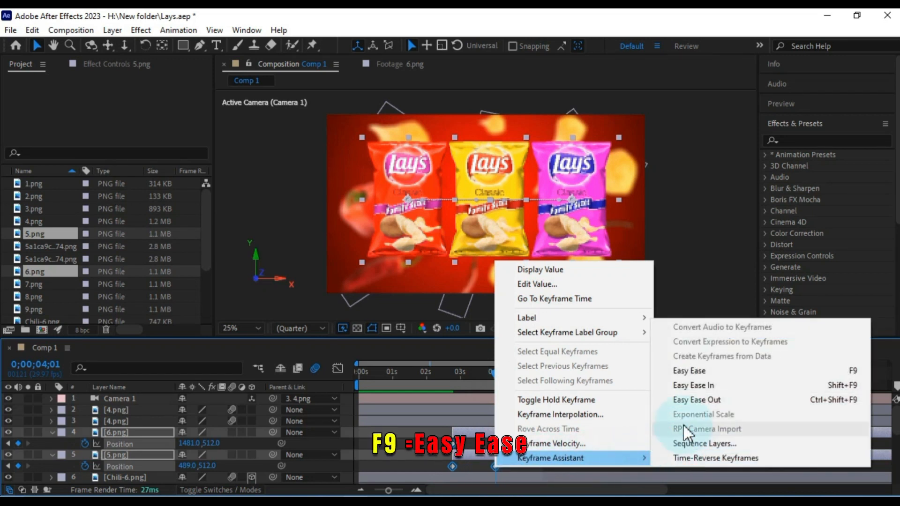
click(696, 371)
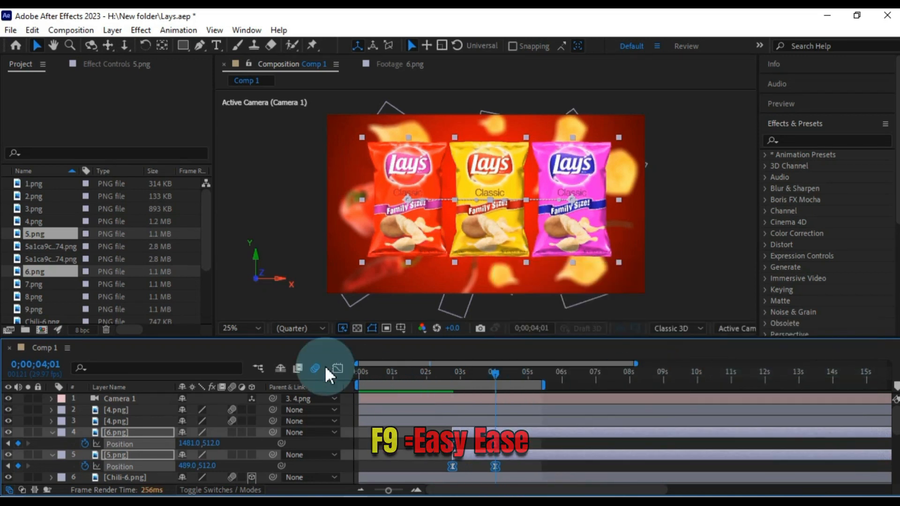
Step: Reshape the Position speed graph of the 5.png and 6.png layers to peak at the start and slow gradually into the end keyframes
click(338, 368)
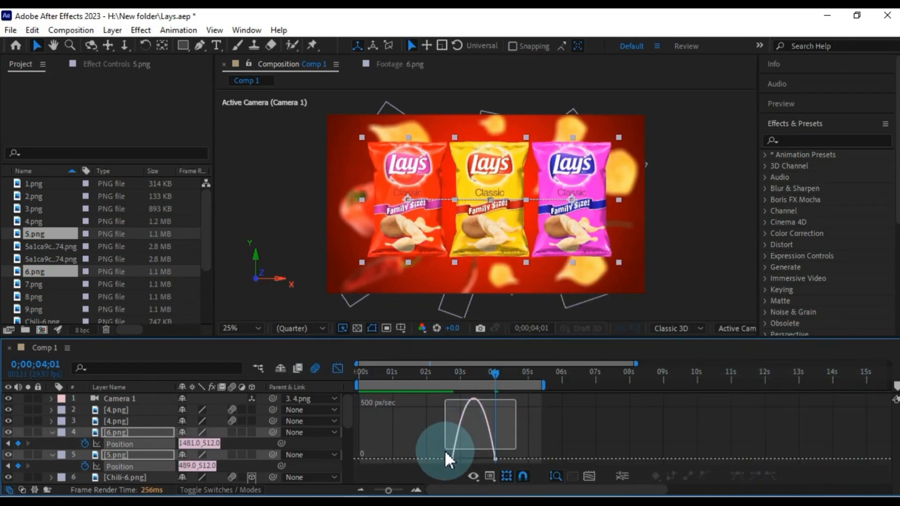
drag(445, 451, 441, 463)
drag(388, 491, 400, 492)
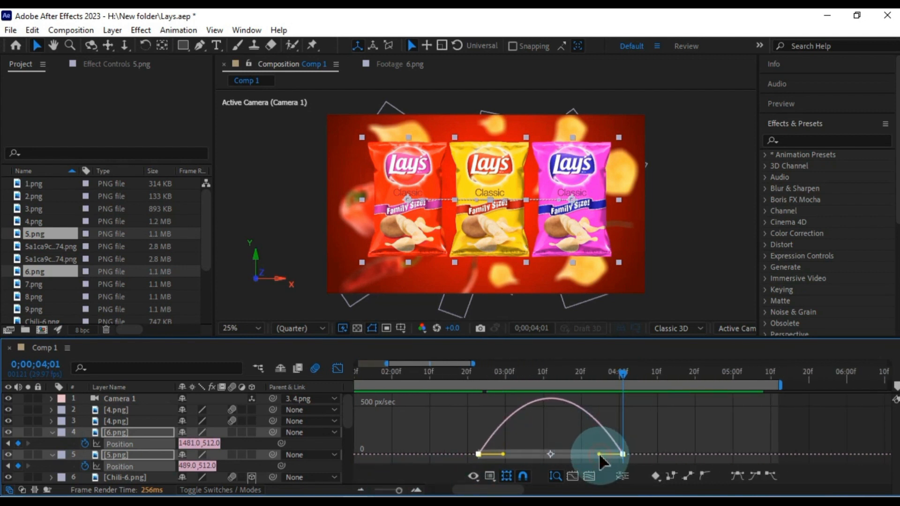
drag(599, 453, 480, 456)
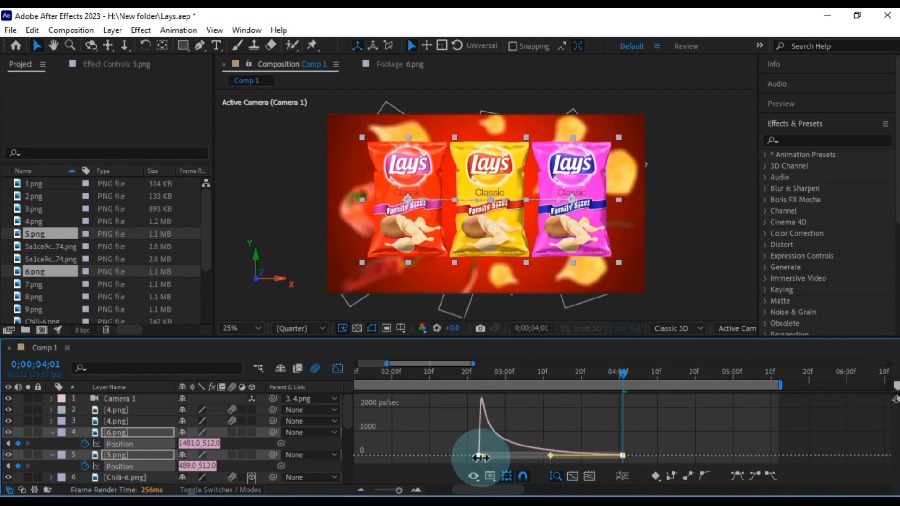
click(337, 369)
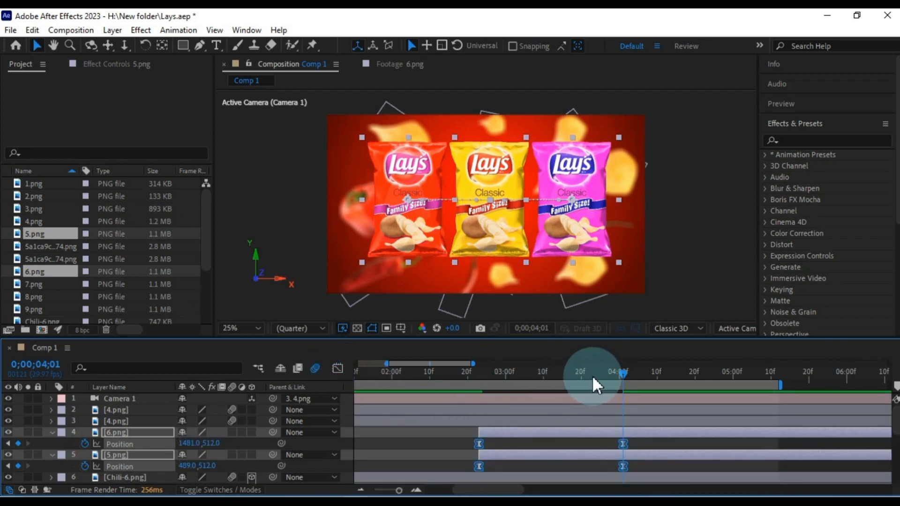
Step: Preview the two bags sliding out, playing from 0;00;01;24
drag(624, 377, 414, 375)
key(minus)
key(minus)
key(space)
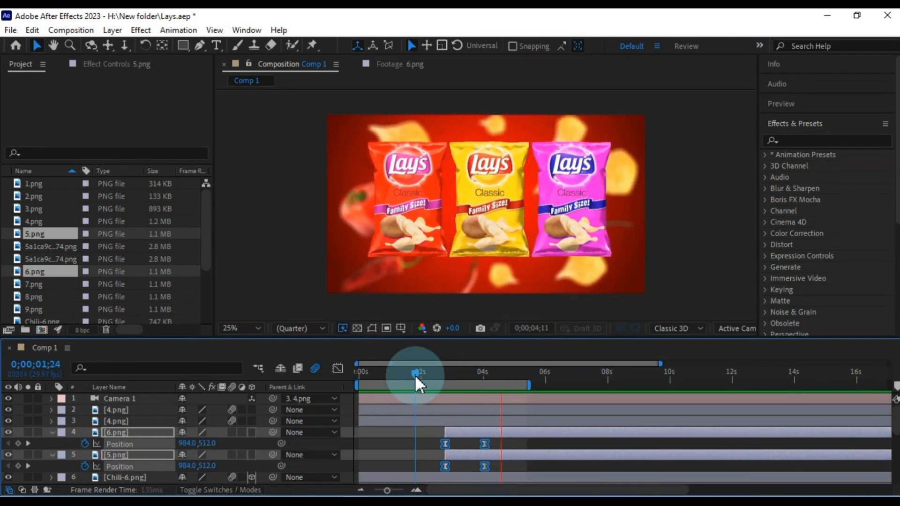
key(space)
Step: Duplicate the pairs of Position keyframes on the 6.png and 5.png layers so the copies start at 0;00;04;22
click(501, 442)
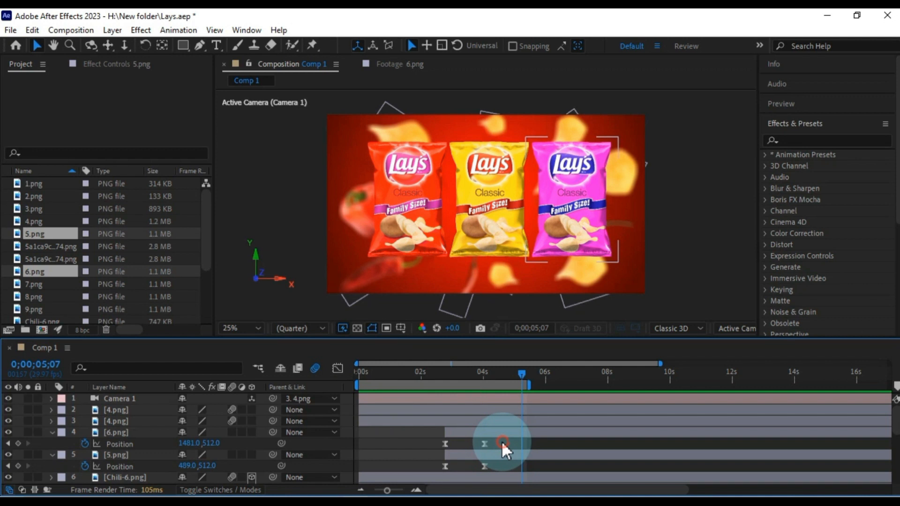
drag(501, 441, 444, 447)
key(ctrl+c)
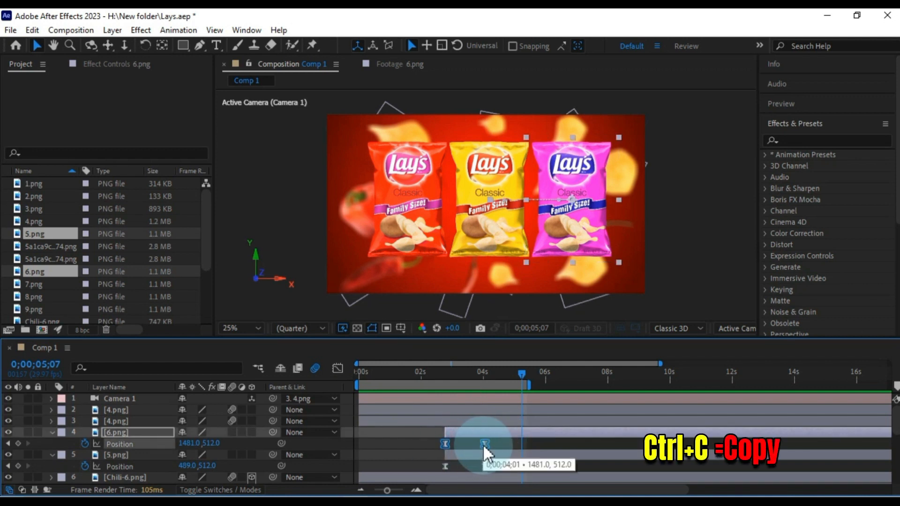
drag(522, 374, 507, 382)
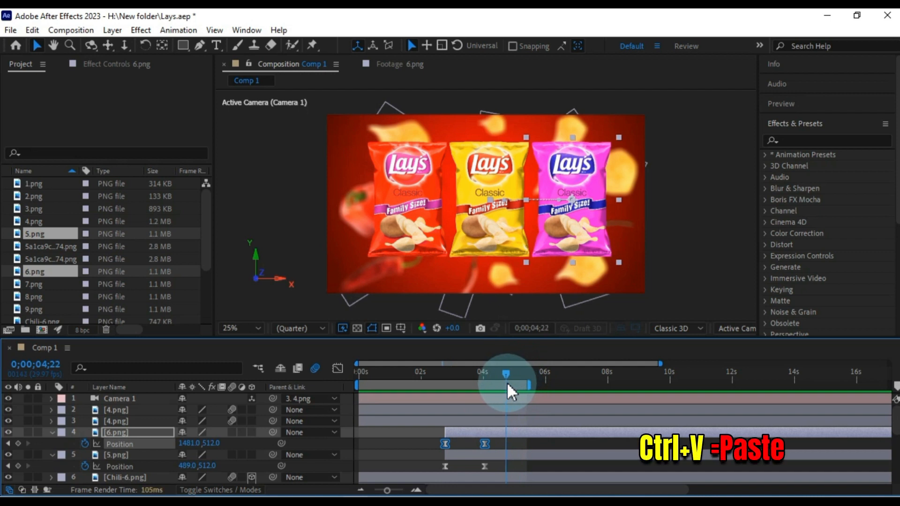
key(ctrl+v)
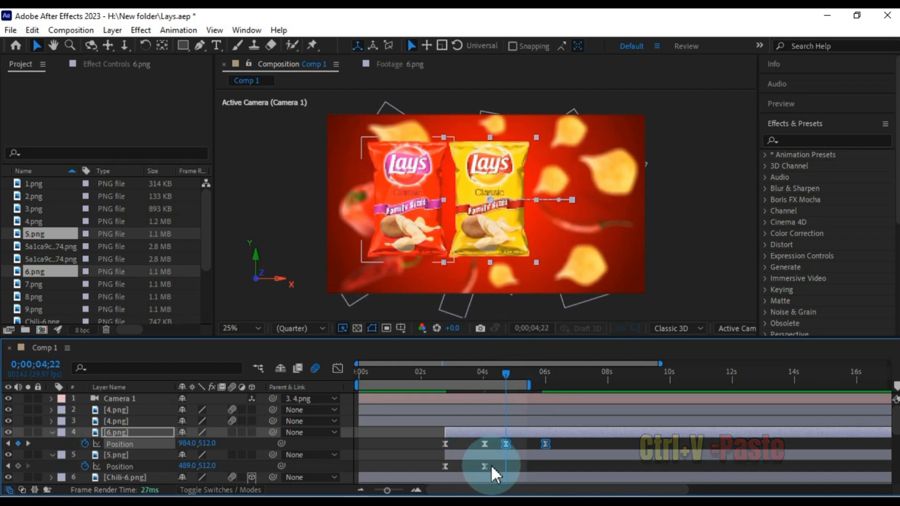
drag(489, 471, 437, 468)
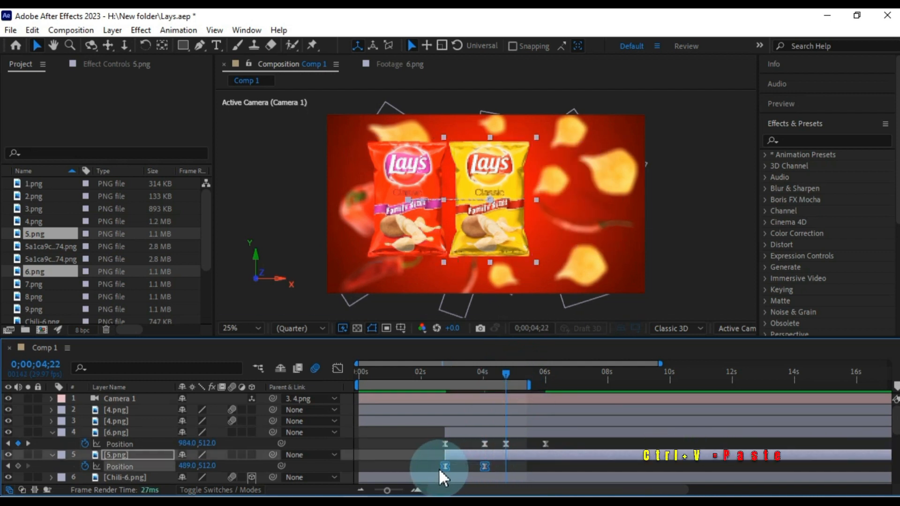
key(ctrl+v)
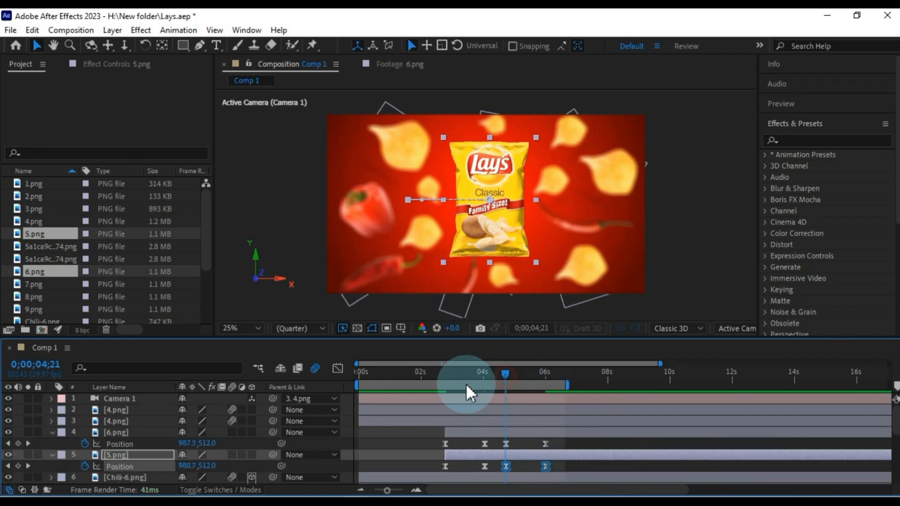
Step: Preview the repeated bag slide, playing from 0;00;02;13
click(434, 377)
key(space)
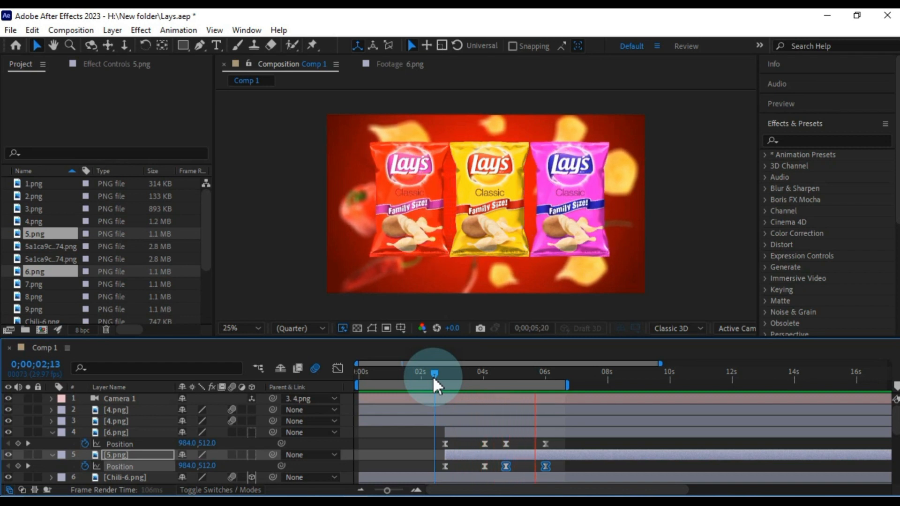
click(485, 445)
click(520, 450)
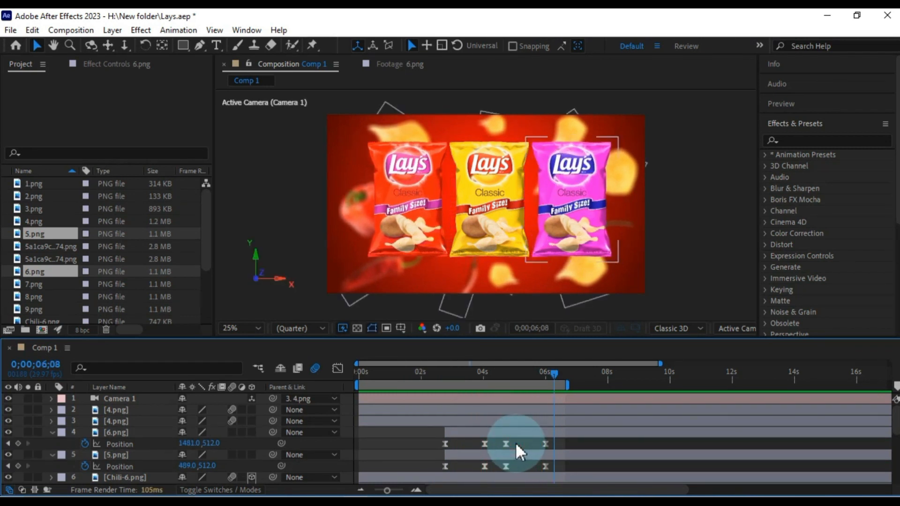
Step: Copy the 0;00;04;22 Position keyframes of the 6.png and 5.png layers to 0;00;06;08
click(507, 444)
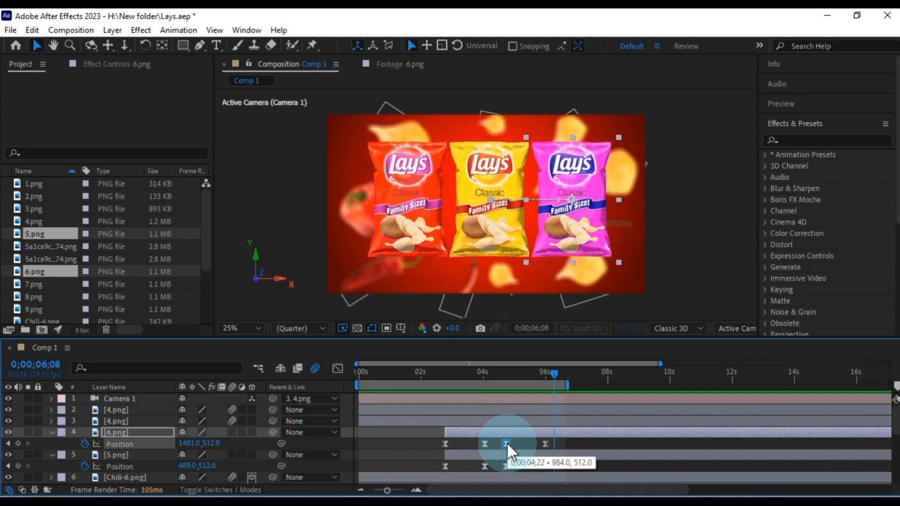
key(ctrl+v)
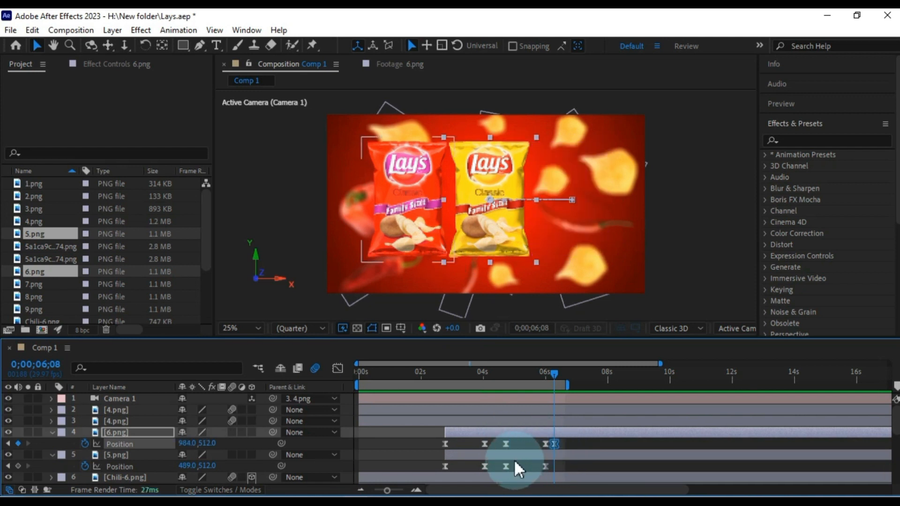
click(506, 467)
key(ctrl+v)
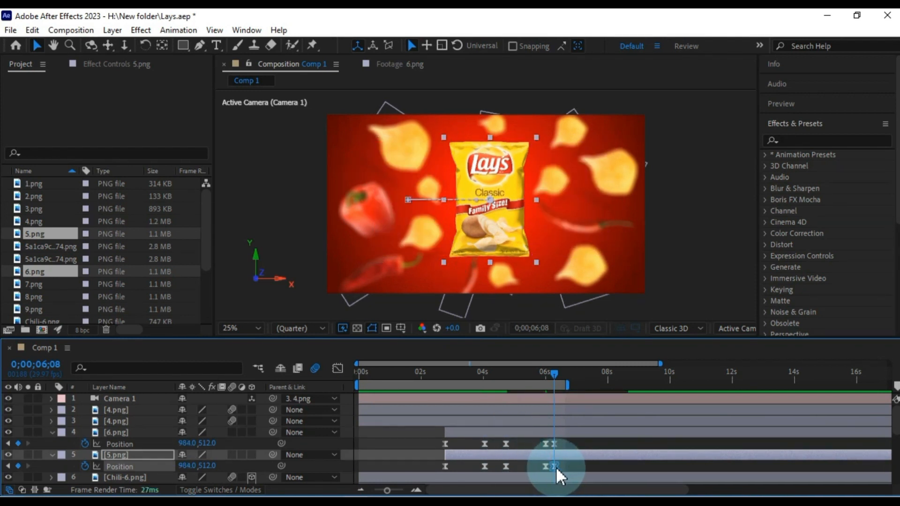
drag(563, 441, 558, 468)
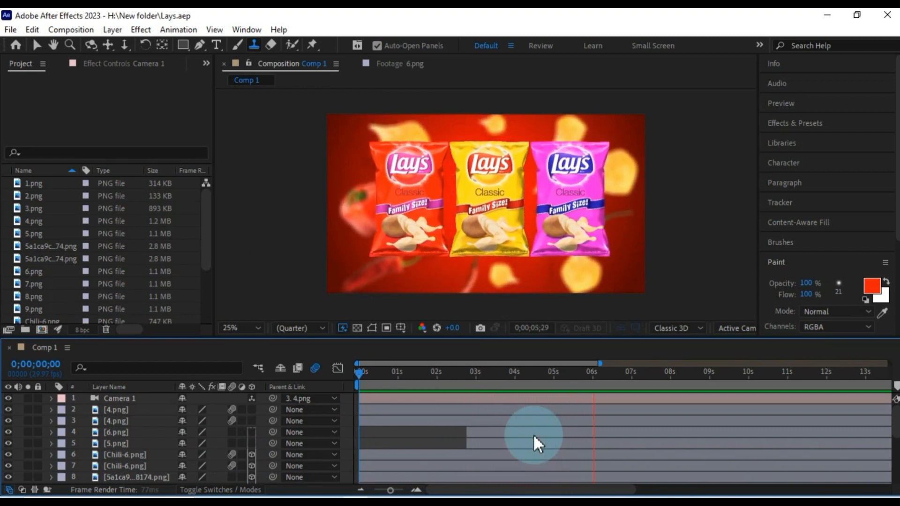
Step: Trim the ends of all layers together so the camera and ingredient layers finish at 0;00;07;04
key(space)
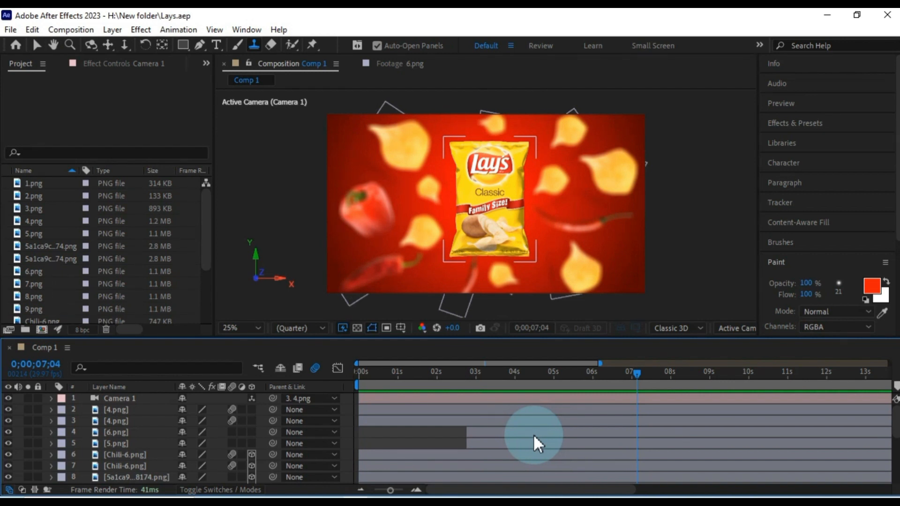
drag(549, 488, 653, 488)
scroll(649, 413, down, 3)
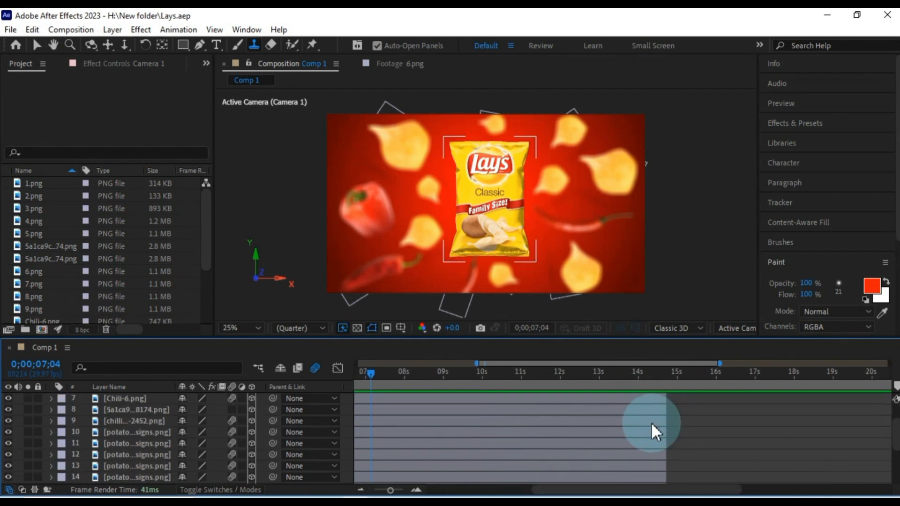
key(ctrl+a)
scroll(653, 466, up, 3)
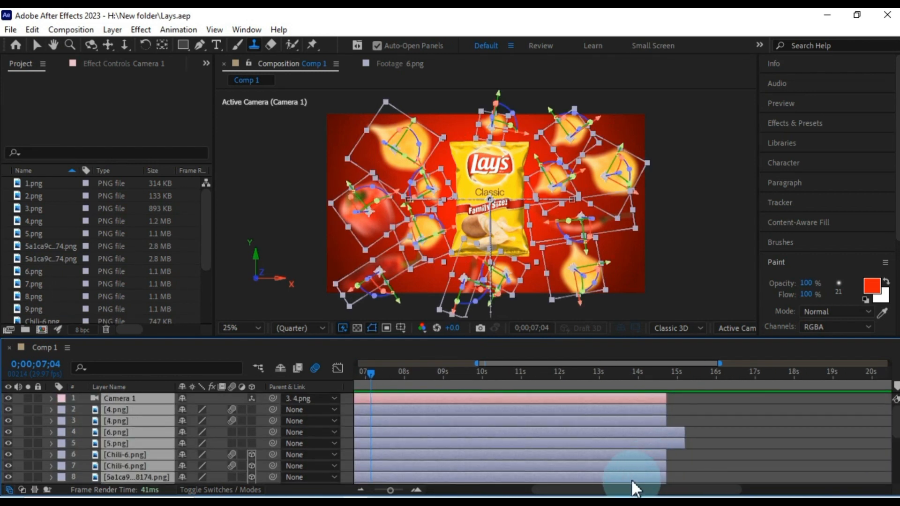
drag(633, 488, 553, 488)
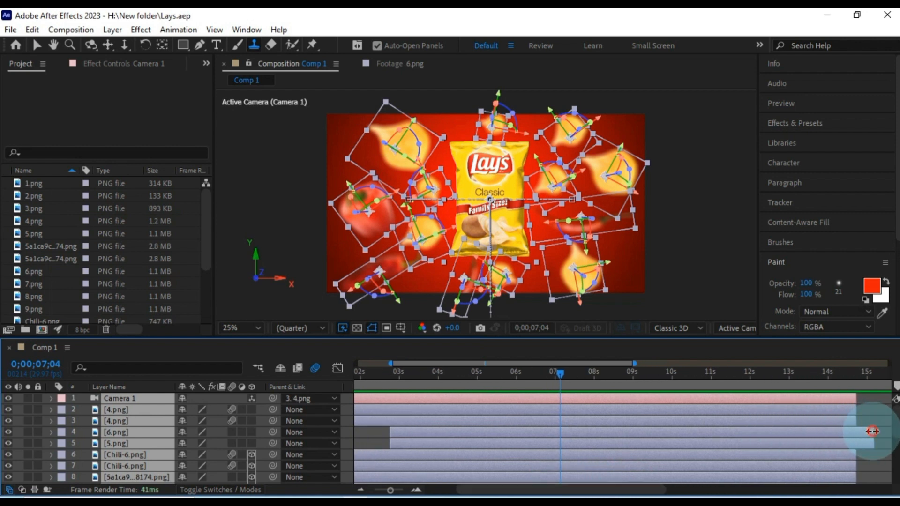
drag(872, 432, 579, 436)
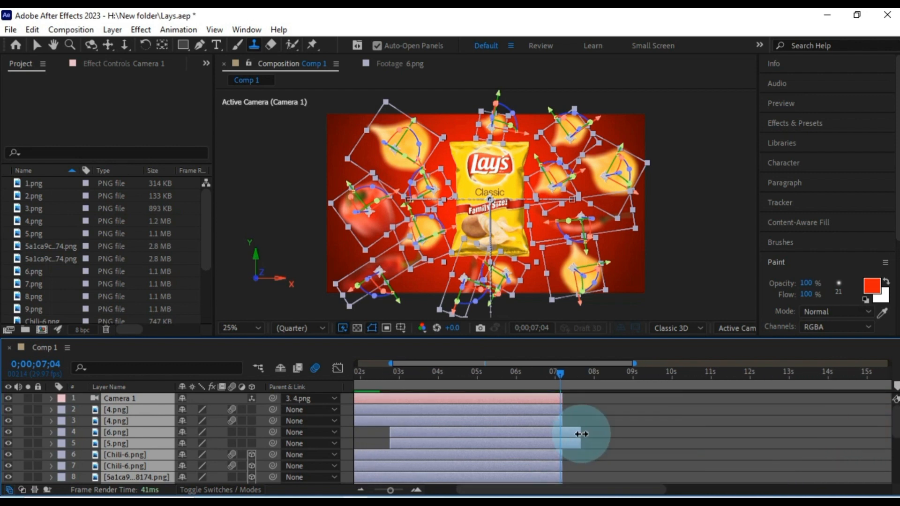
Step: Trim the ends of the 6.png and 5.png layers to 0;00;07;04 to match the other layers
click(573, 429)
click(565, 433)
shift+click(568, 443)
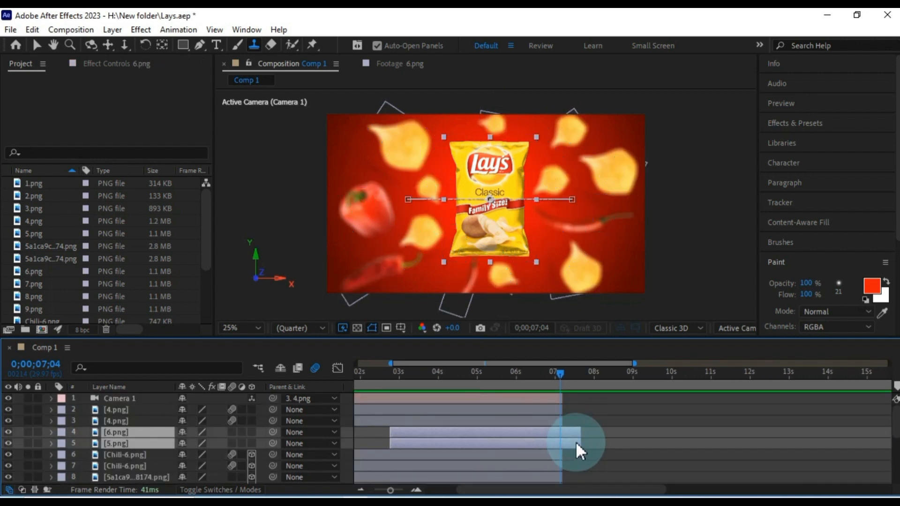
click(589, 443)
drag(593, 488, 518, 488)
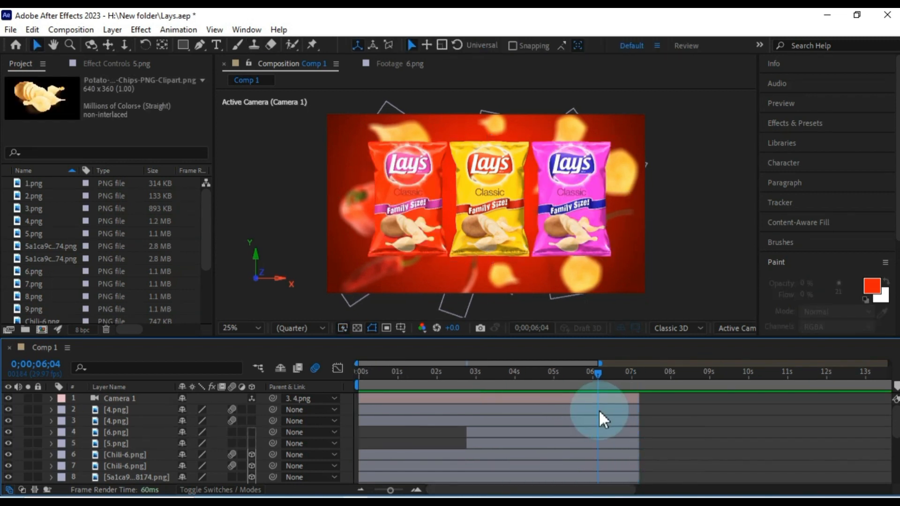
Step: Go to 0;00;06;06 and show the Position properties of the 6.png and 5.png layers
key(Page_Down)
key(Page_Down)
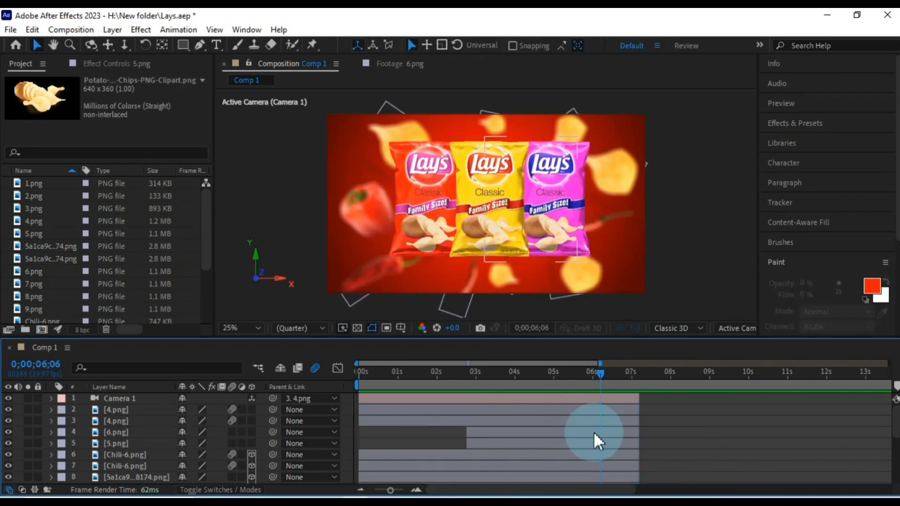
click(594, 432)
shift+click(593, 443)
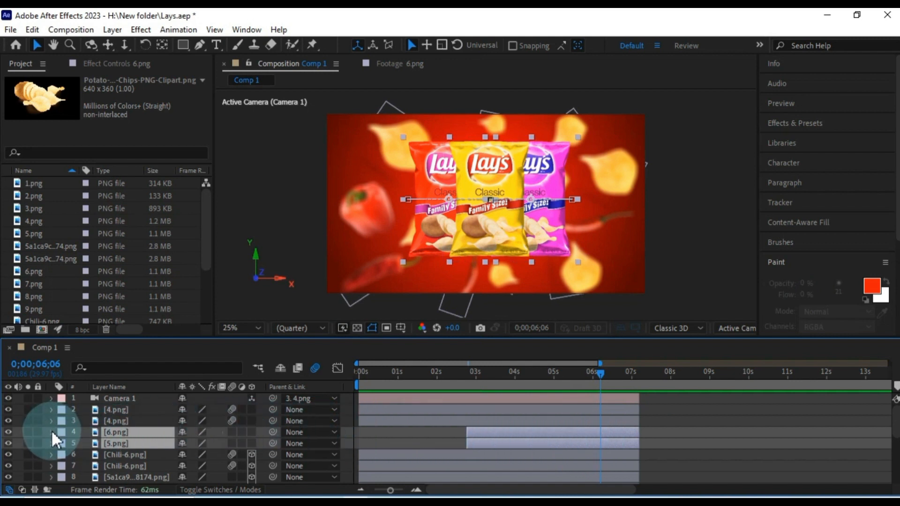
key(p)
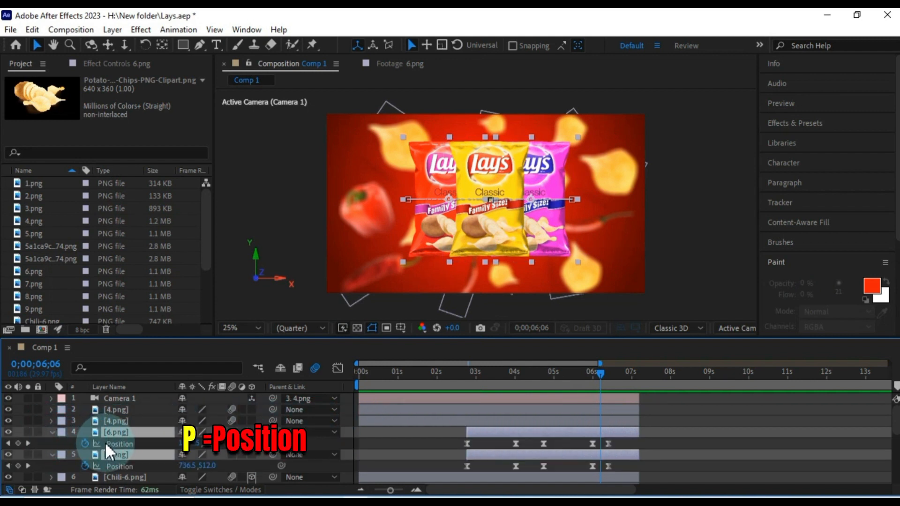
Step: Play the bag animation from 0;00;03;19 to review the slide
click(616, 442)
click(501, 371)
key(space)
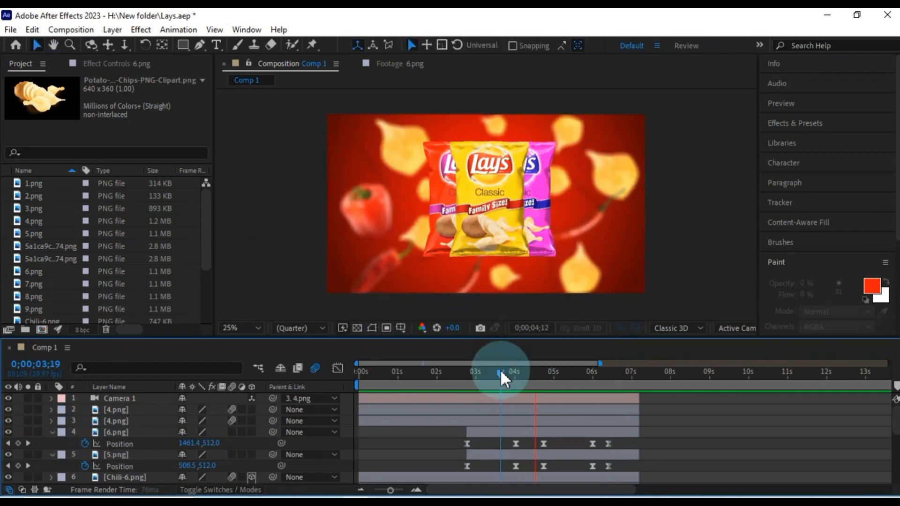
Step: Delete the last two Position keyframes, from 0;00;06;00 onward, on both the 6.png and 5.png layers
click(600, 373)
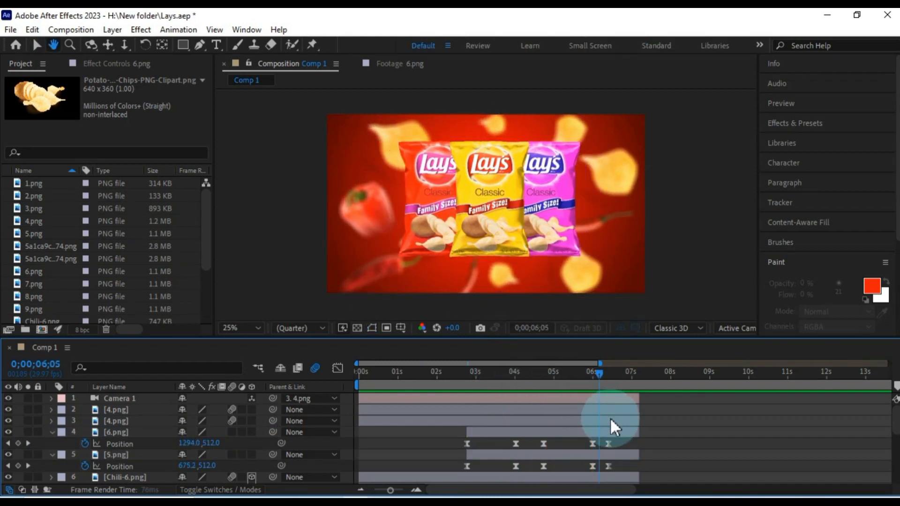
drag(599, 375, 593, 382)
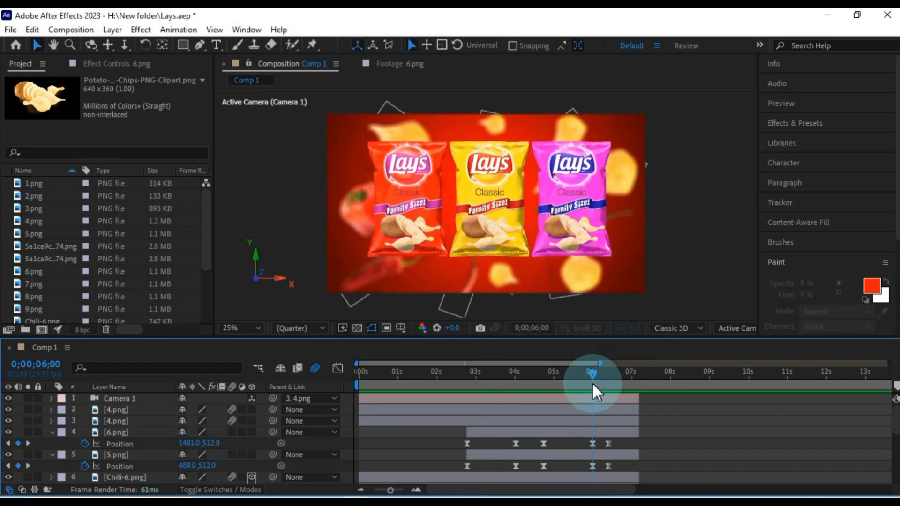
click(614, 444)
drag(614, 443, 589, 464)
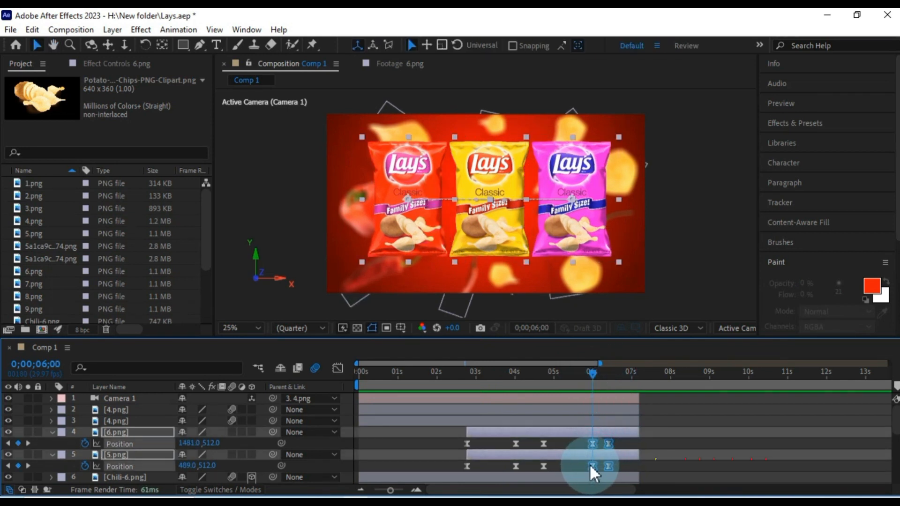
key(Delete)
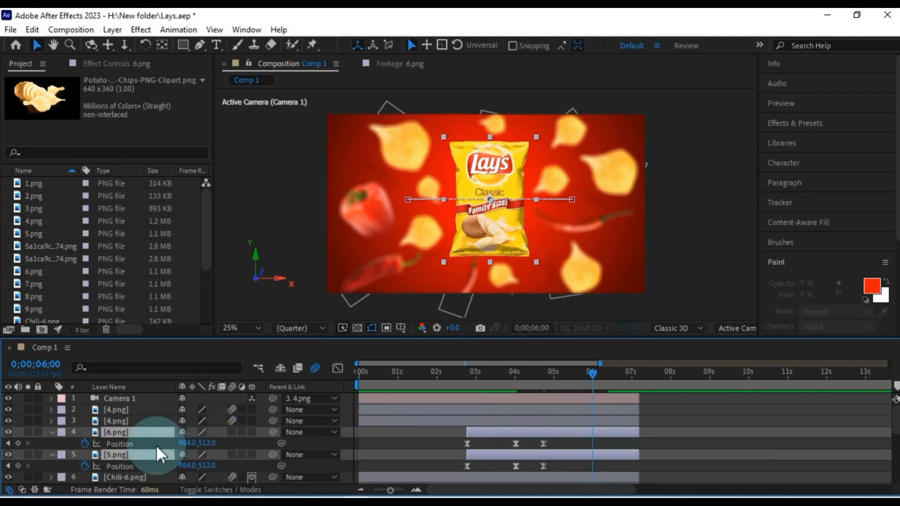
Step: Add Position keyframes to the 6.png and 5.png layers at 0;00;06;00, and set the 6.png Position to 496, 512
click(19, 443)
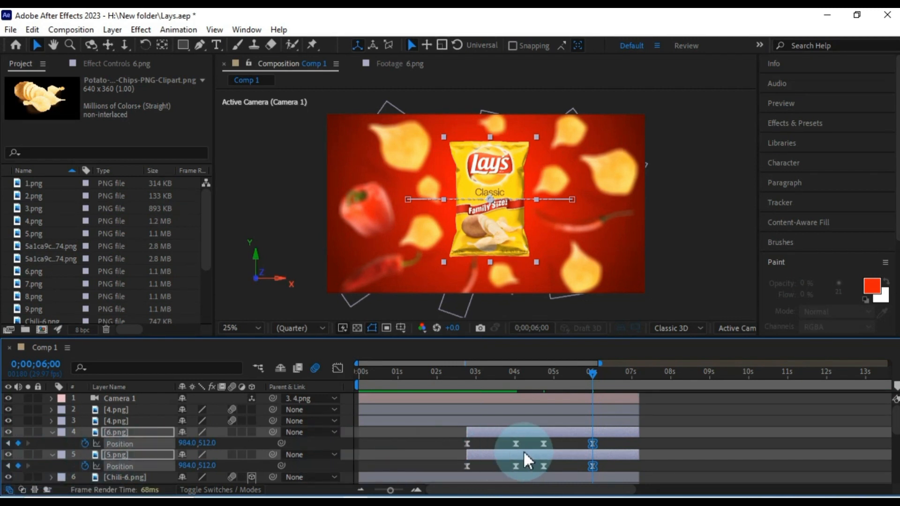
click(571, 441)
click(577, 432)
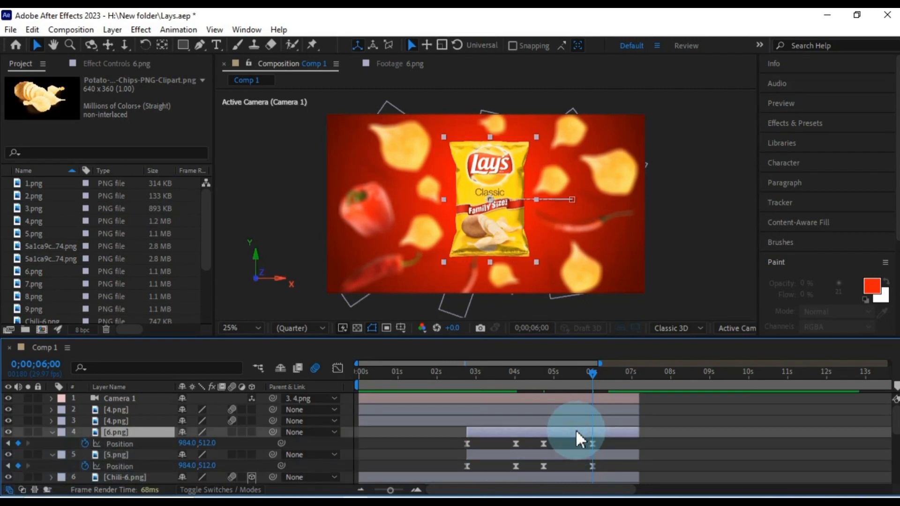
drag(194, 452, 120, 452)
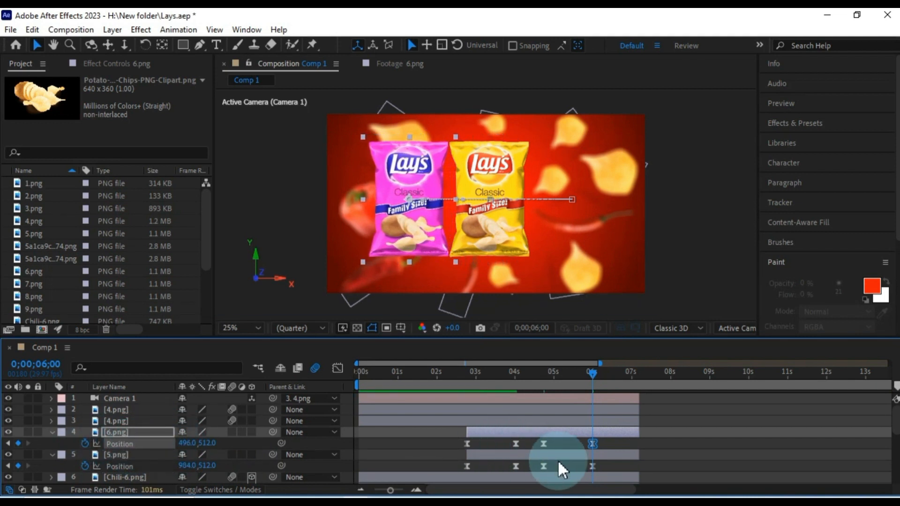
Step: Set the 5.png layer's Position to 1469, 512 at 0;00;06;00
click(612, 456)
drag(185, 466, 258, 467)
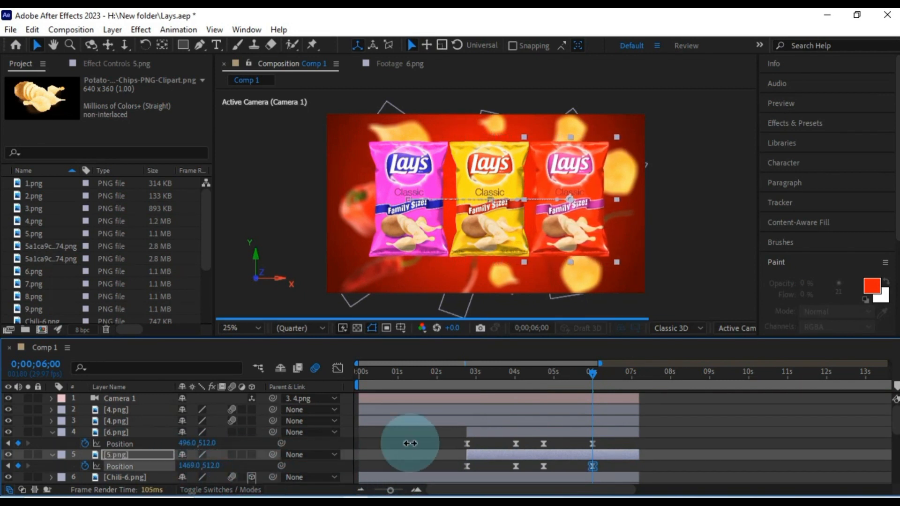
Step: At 0;00;06;10, bring both bags back behind the yellow bag by setting Position to 983, 512 for 6.png and 984, 512 for 5.png
drag(592, 375, 606, 393)
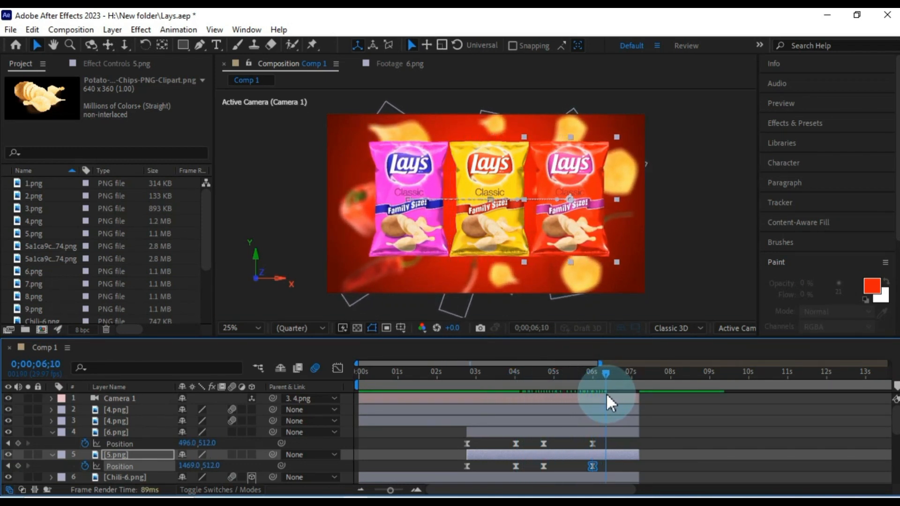
click(613, 445)
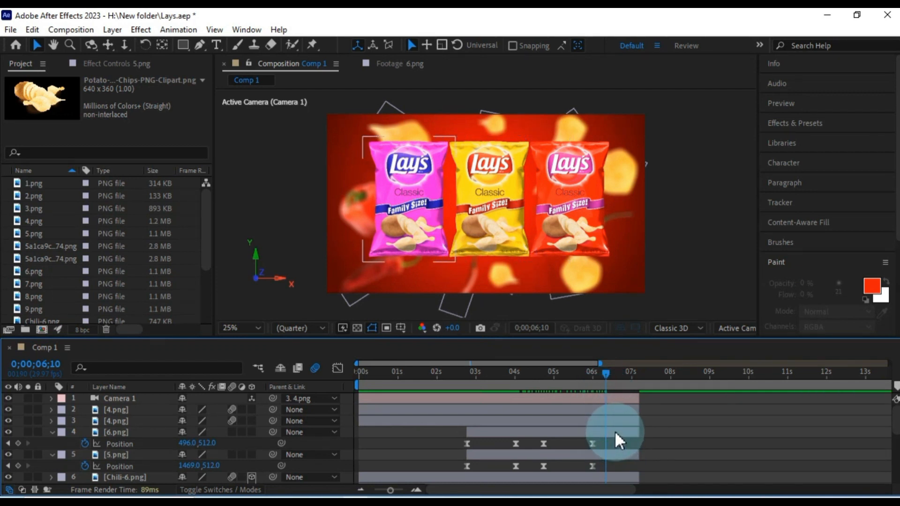
click(614, 432)
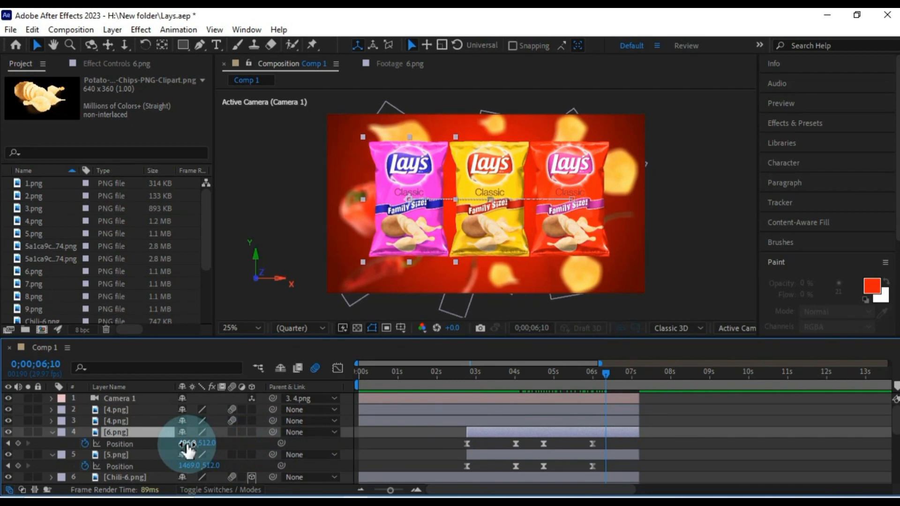
drag(186, 445, 492, 429)
click(604, 456)
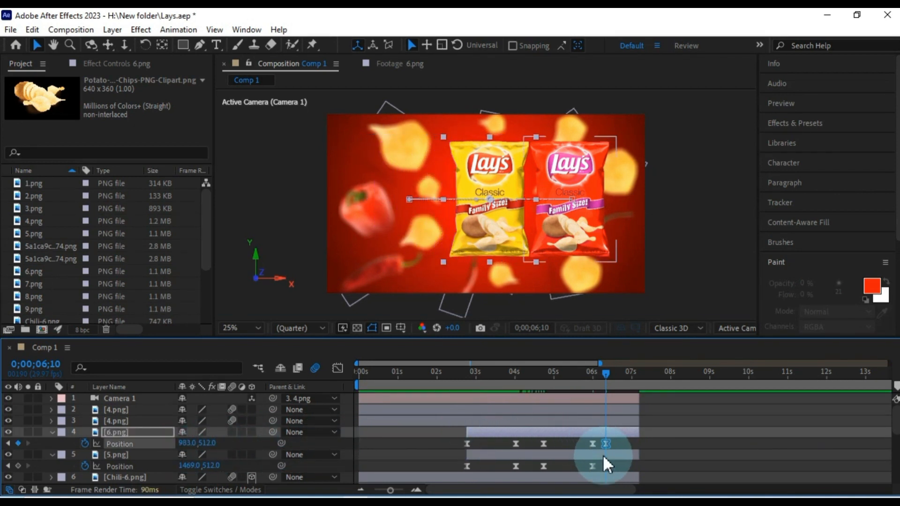
click(615, 461)
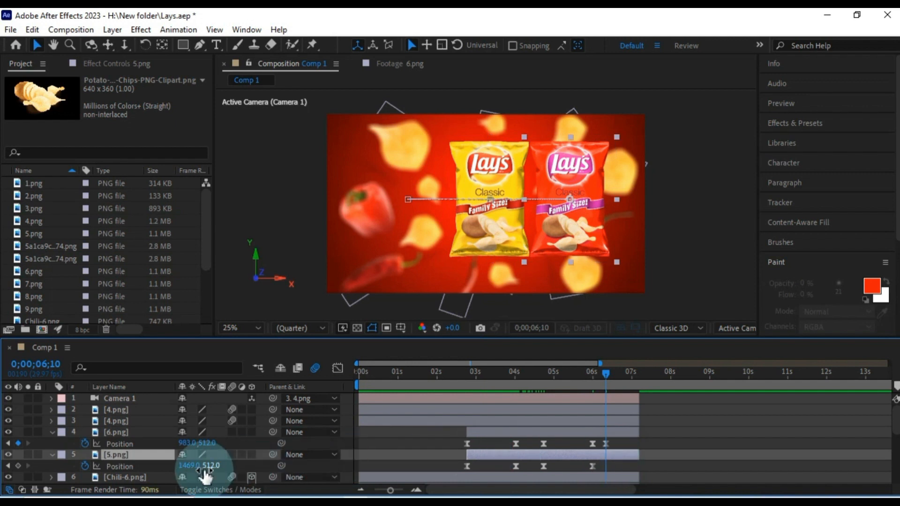
drag(192, 475, 6, 446)
click(633, 441)
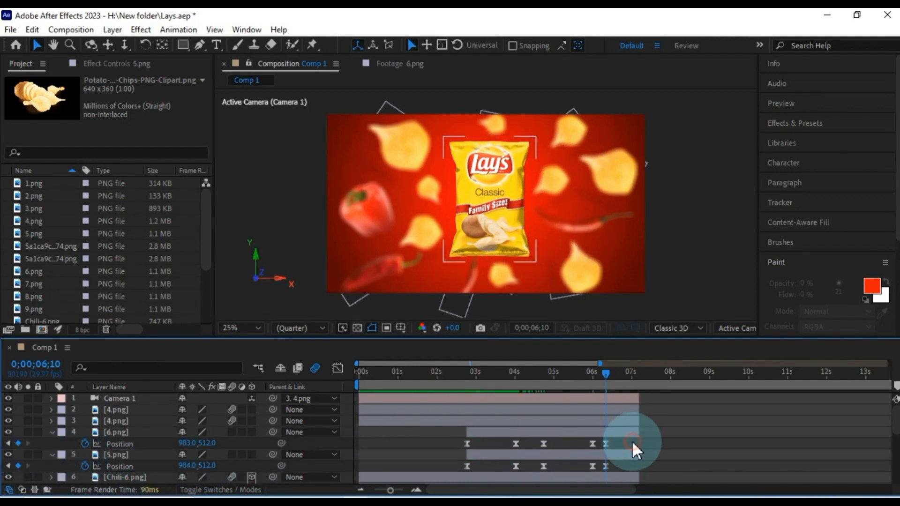
Step: Play the bag animation from 0;00;02;17 and delay the last Position keyframes of the 6.png and 5.png layers by a few frames
drag(608, 378, 459, 392)
click(465, 402)
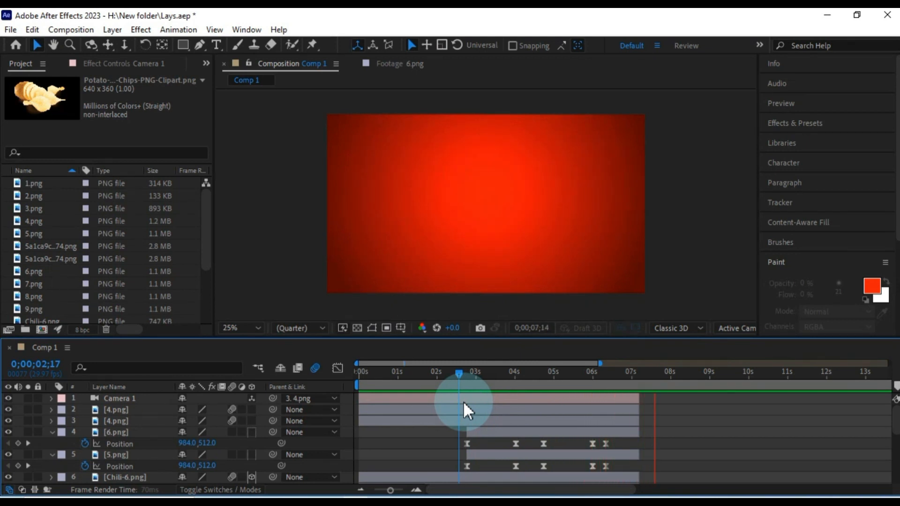
drag(609, 440, 639, 451)
click(639, 451)
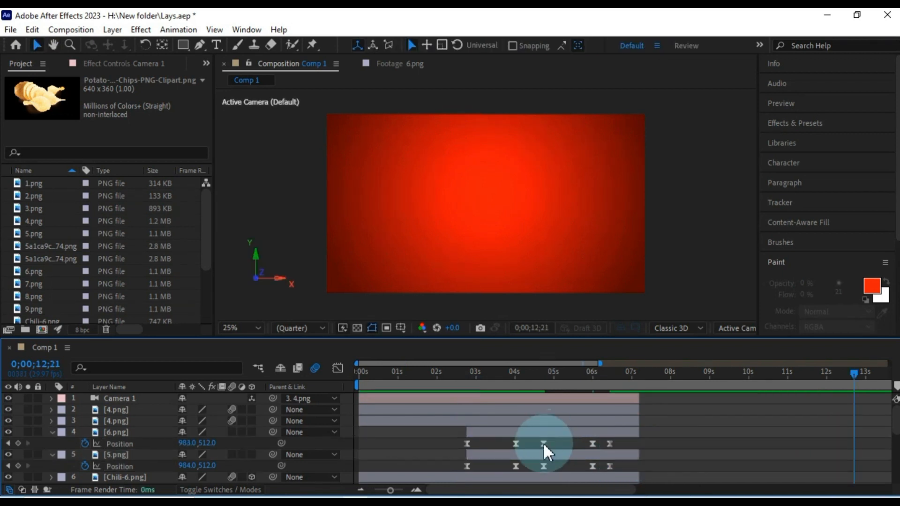
Step: Duplicate the layer of the large potato chip beside the red bag and move the copy directly below Camera 1 in the layer order
drag(390, 491, 374, 491)
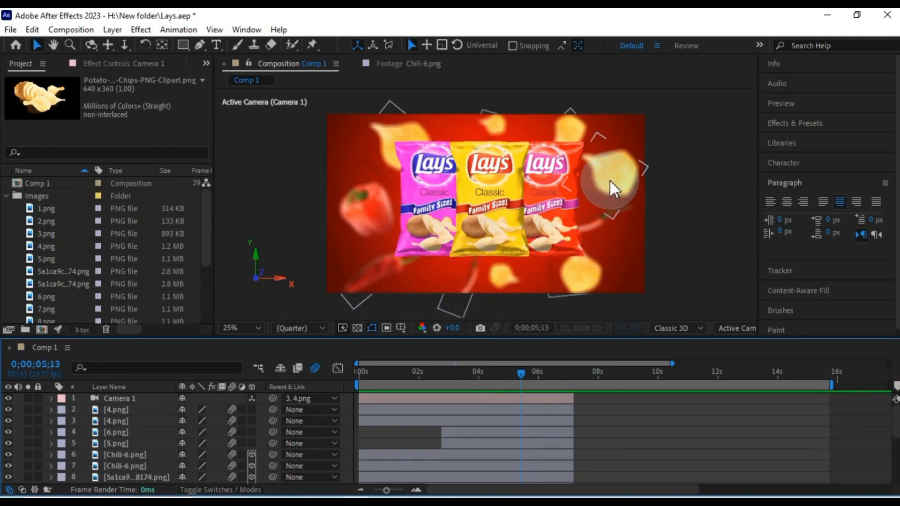
click(610, 180)
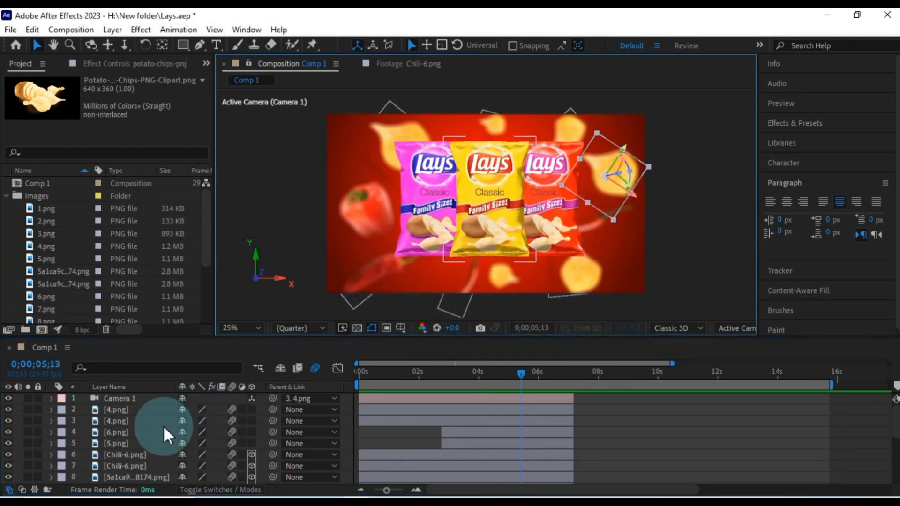
scroll(163, 426, down, 4)
click(144, 468)
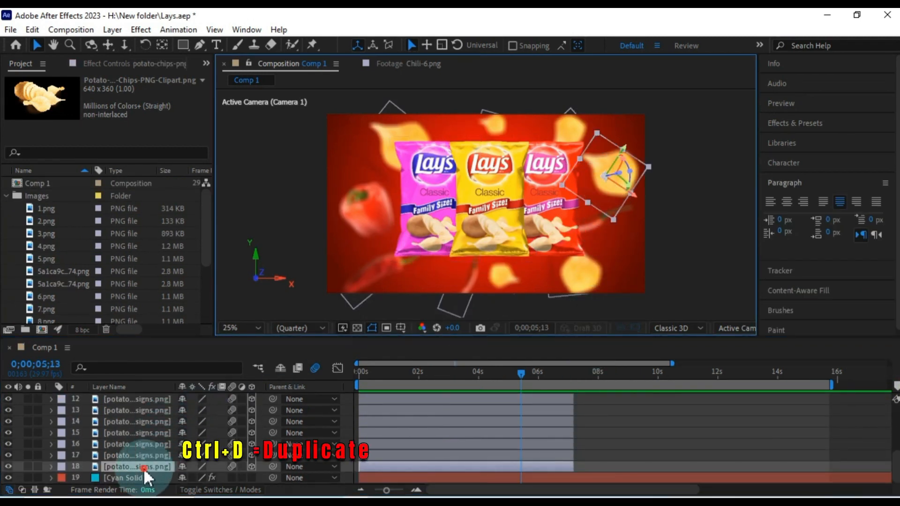
key(ctrl+d)
drag(145, 466, 144, 402)
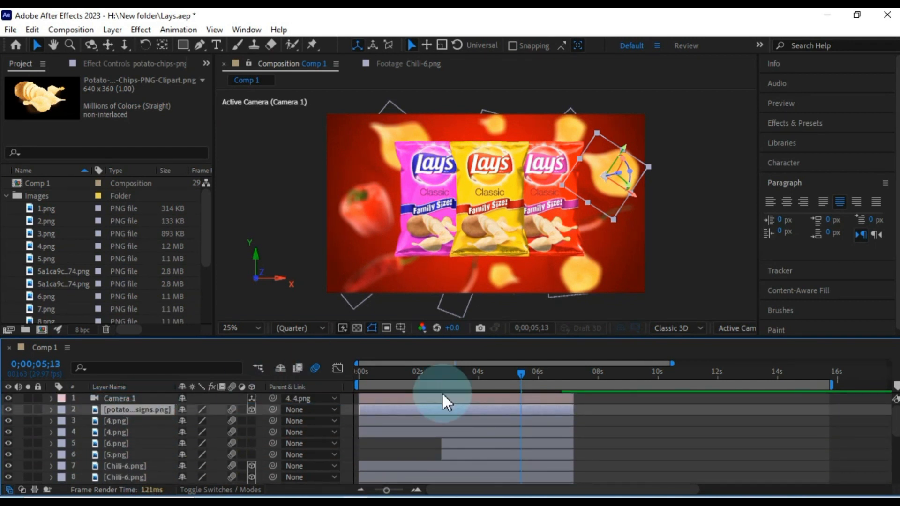
Step: Shorten the duplicated chip layer to a brief clip and place it to start at 0;00;06;27, overlapping the end of the bag layers
drag(395, 412, 589, 409)
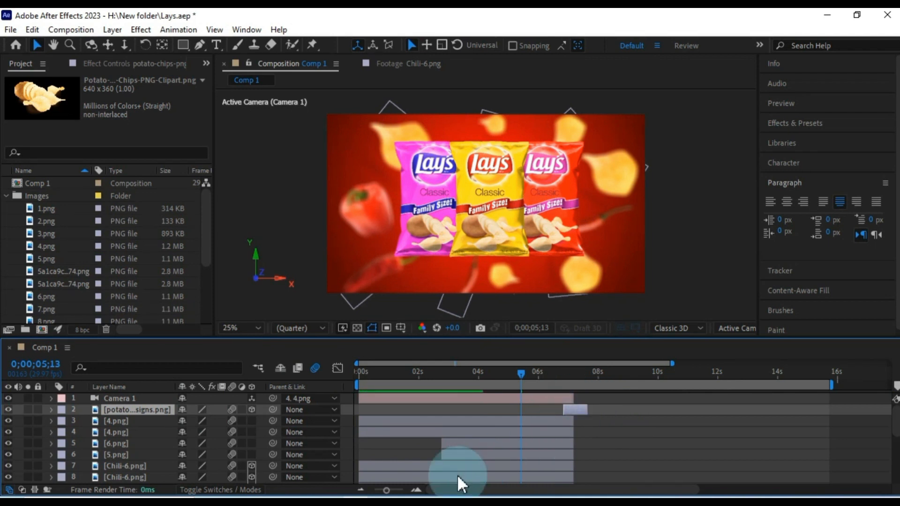
drag(386, 491, 398, 491)
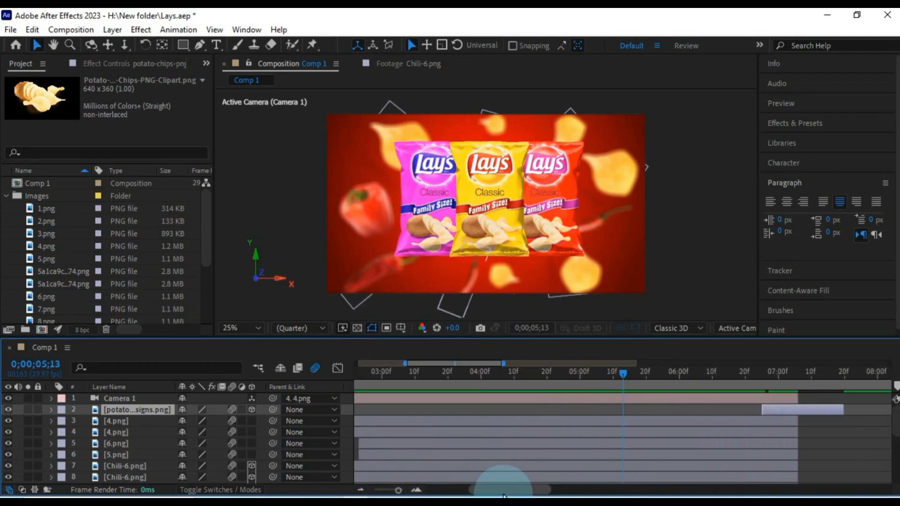
drag(515, 491, 546, 491)
drag(550, 406, 526, 413)
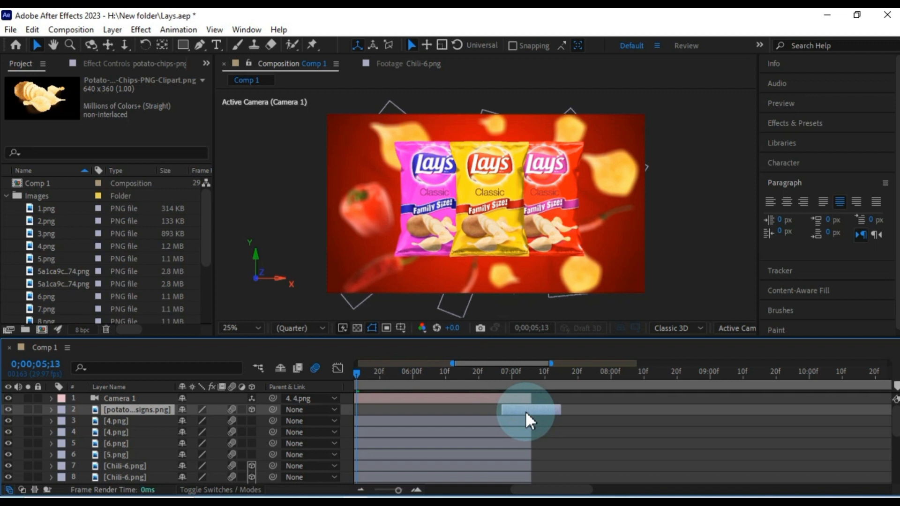
Step: At 0;00;07;02, enlarge the duplicated chip to 272.7% Scale and move it over the middle of the frame to check its coverage
click(519, 373)
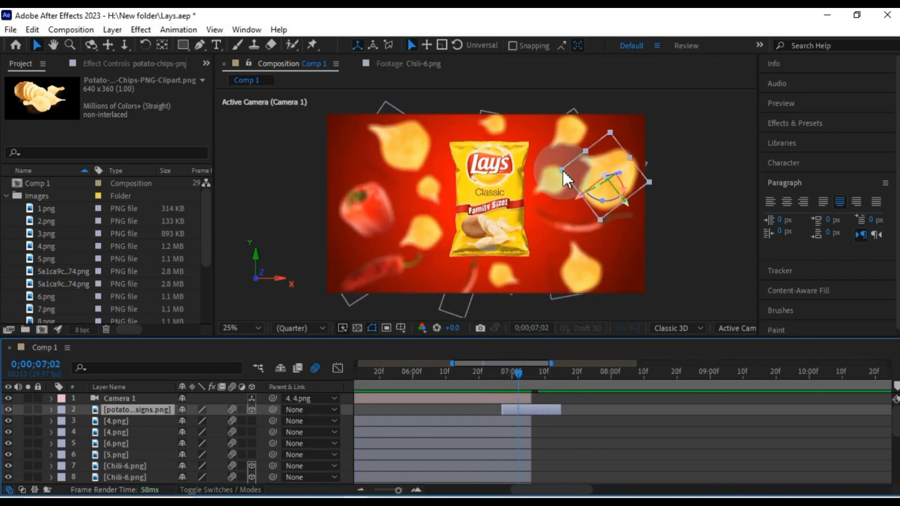
key(s)
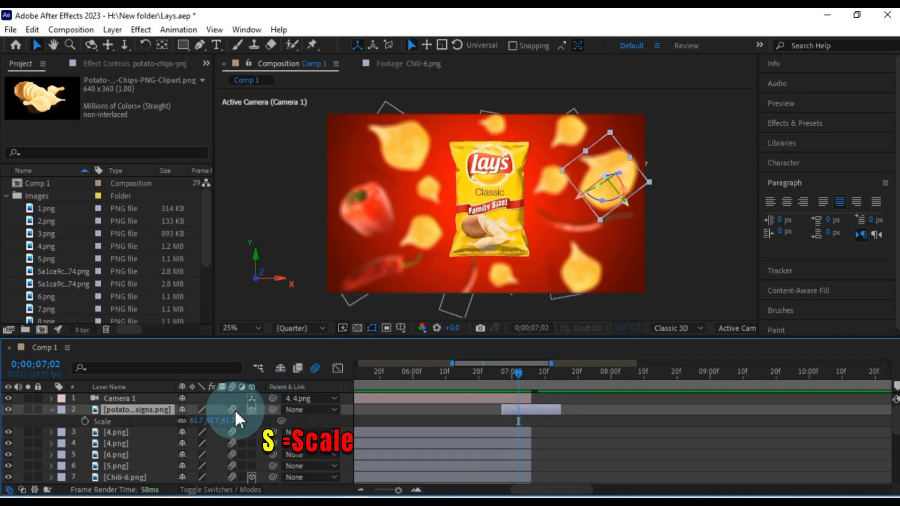
drag(218, 427, 346, 432)
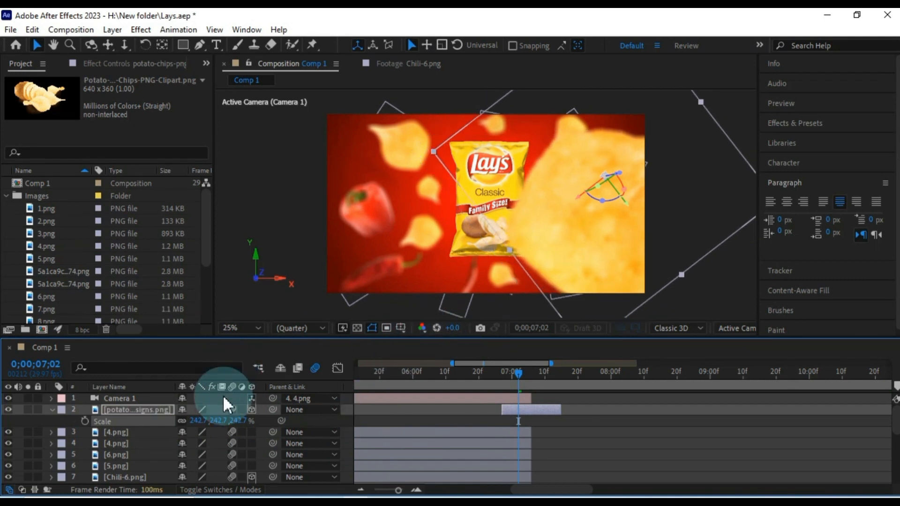
mouse_move(227, 427)
mouse_down()
mouse_move(251, 422)
mouse_move(233, 422)
mouse_up()
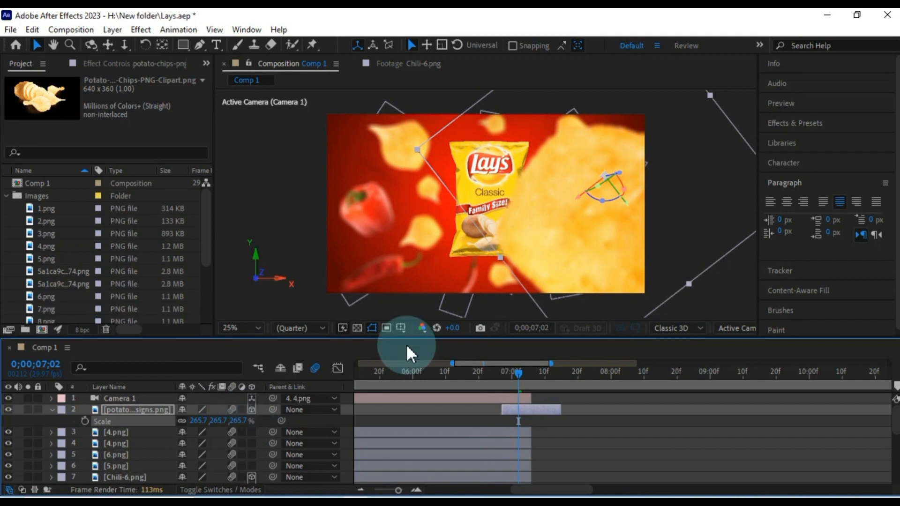
click(585, 257)
drag(585, 257, 480, 238)
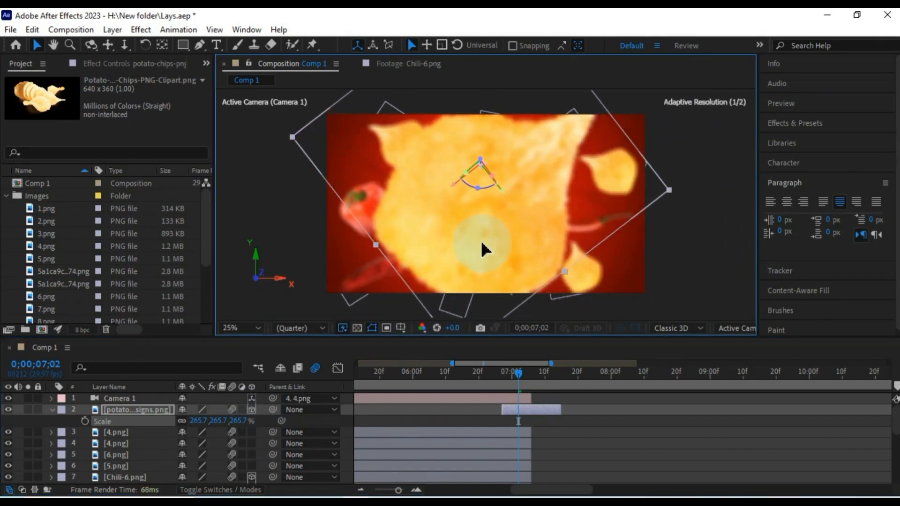
click(208, 438)
drag(221, 427, 224, 423)
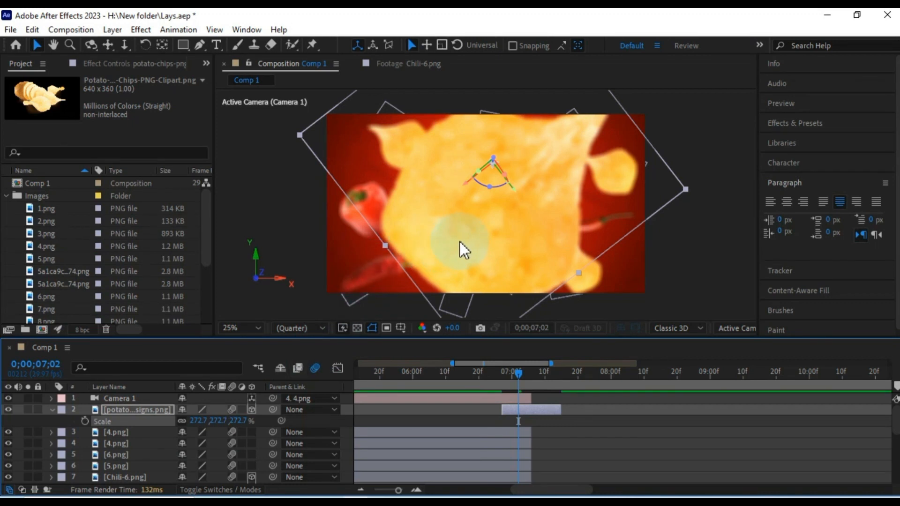
Step: Move the enlarged chip beyond the frame's right edge and set a Position keyframe for it at 0;00;06;27
drag(457, 241, 704, 244)
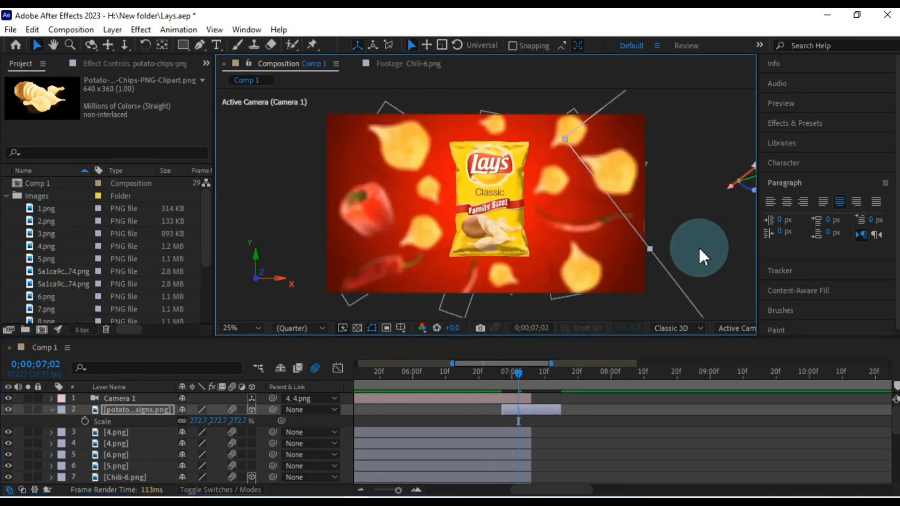
drag(519, 380, 502, 382)
key(p)
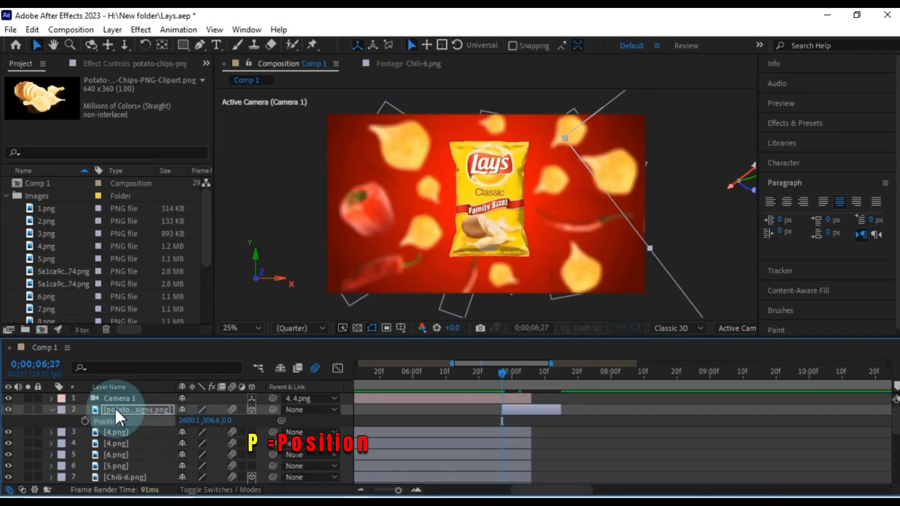
click(84, 422)
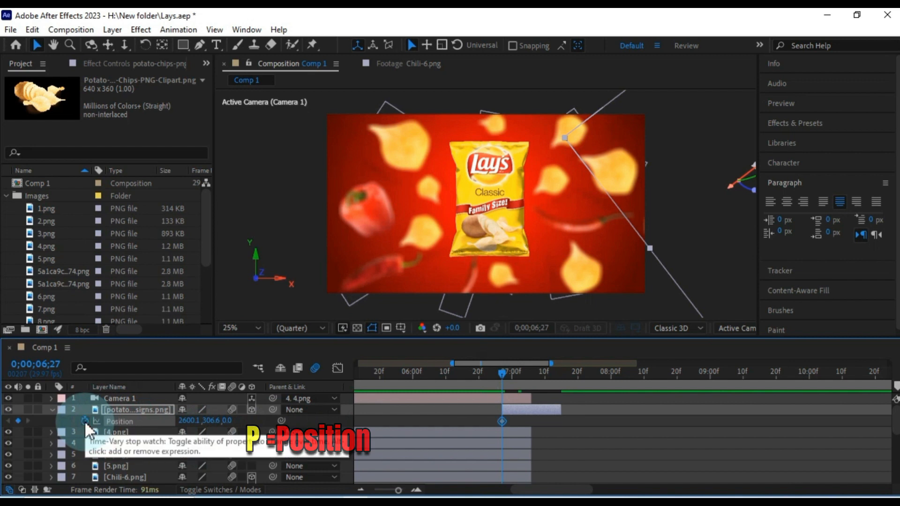
Step: Add a Position keyframe at 0;00;07;06 with the chip moved beyond the frame's left edge, and shift its layer about four frames forward in time
drag(502, 375, 530, 377)
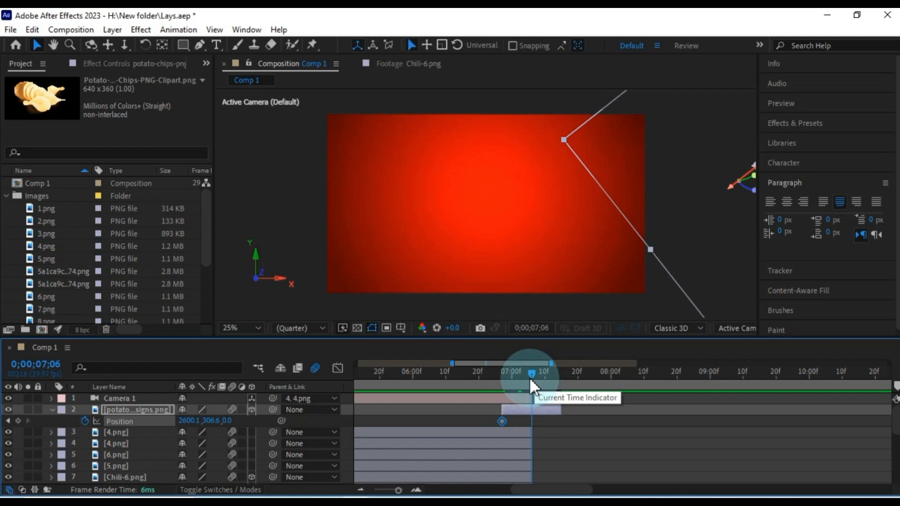
click(18, 419)
drag(697, 237, 139, 238)
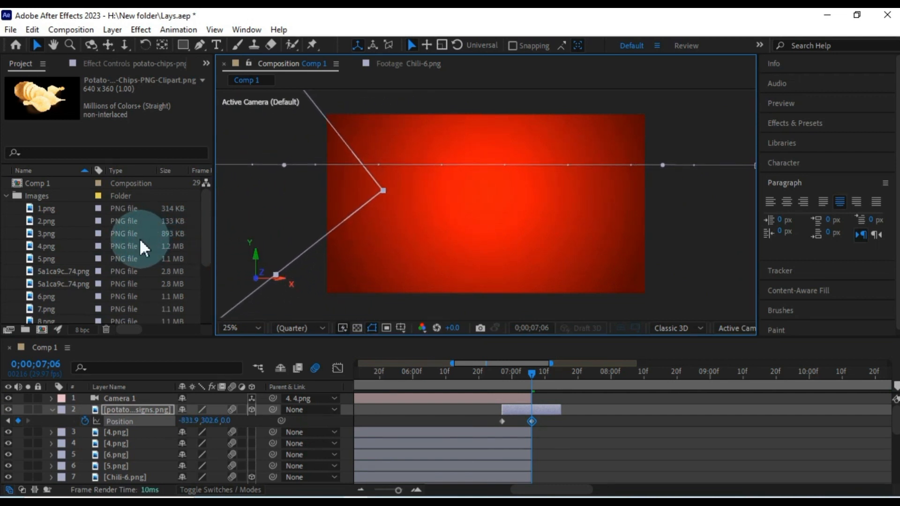
drag(510, 416, 522, 413)
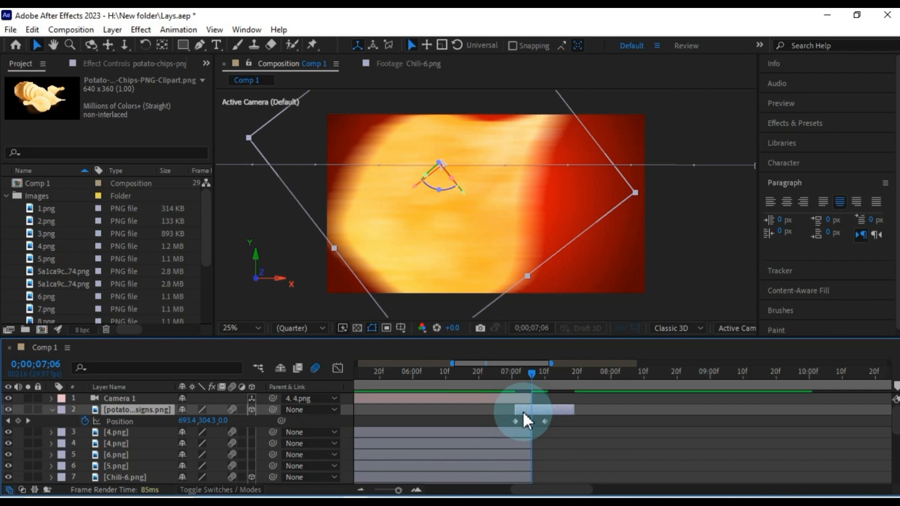
Step: Play the chip transition from 0;00;06;25 and again from 0;00;06;17 to review the chip sweeping across the frame
drag(532, 375, 496, 378)
click(562, 427)
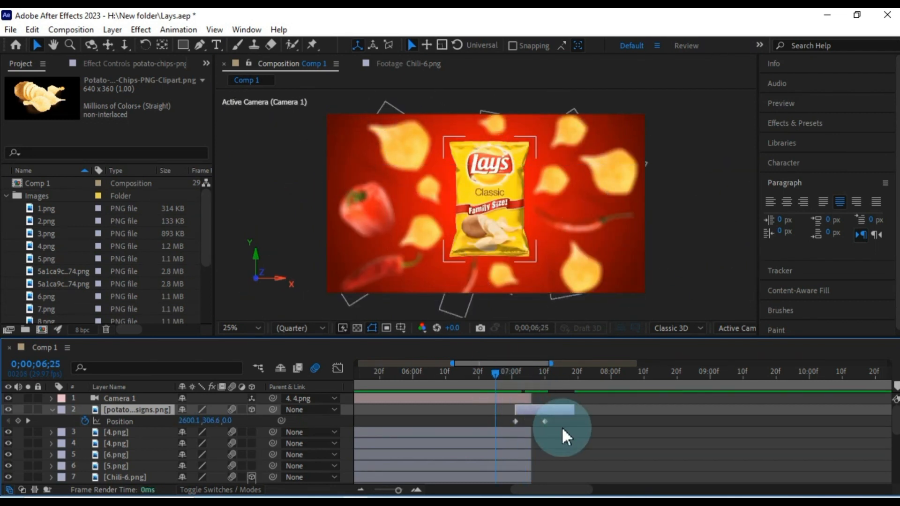
key(space)
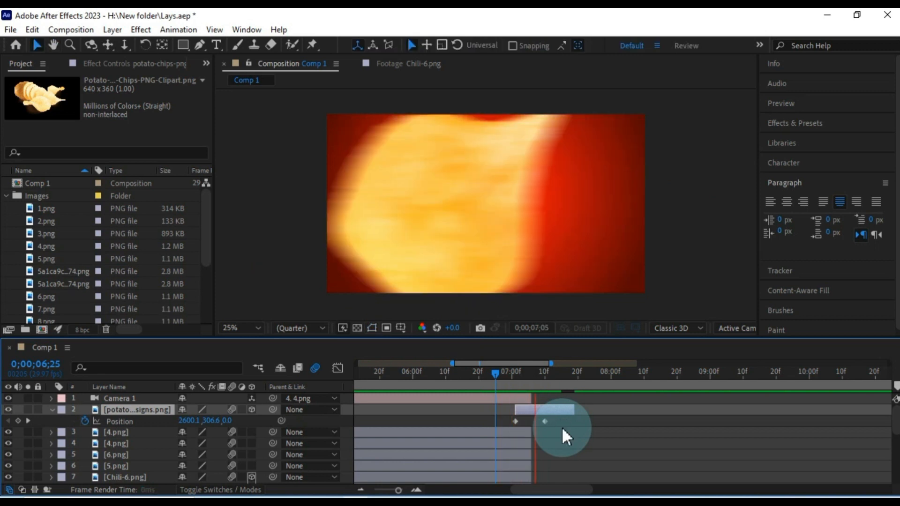
click(469, 378)
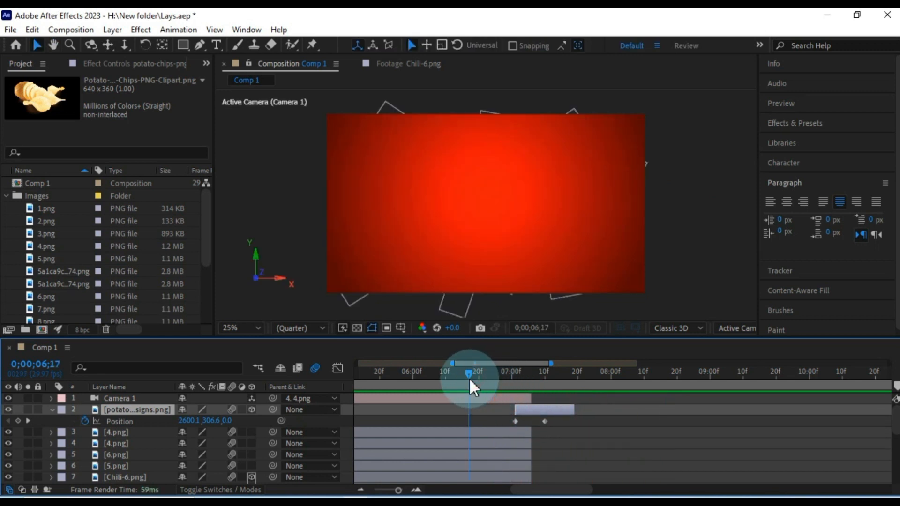
key(space)
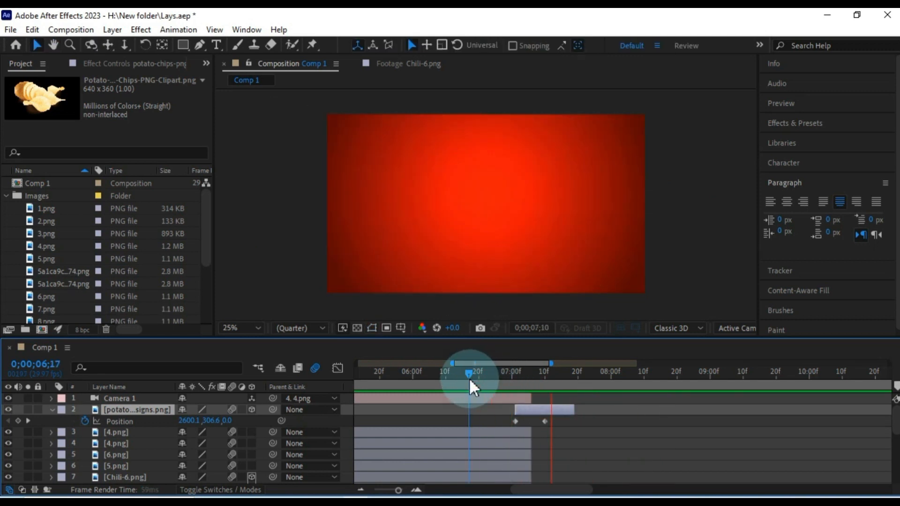
Step: With the current time at 0;00;07;11, add 4.png, 5.png, 6.png, 7.png and 8.png to the timeline directly above the Cyan Solid layer
drag(377, 490, 380, 491)
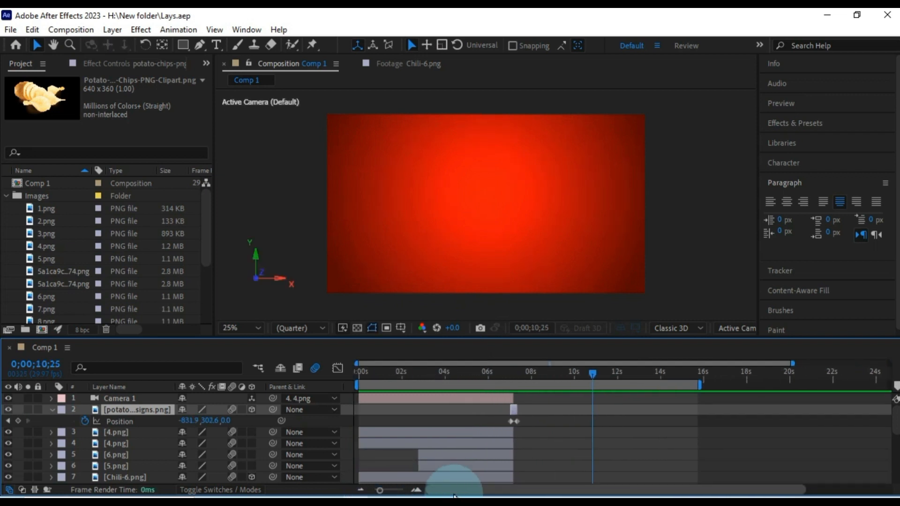
click(417, 491)
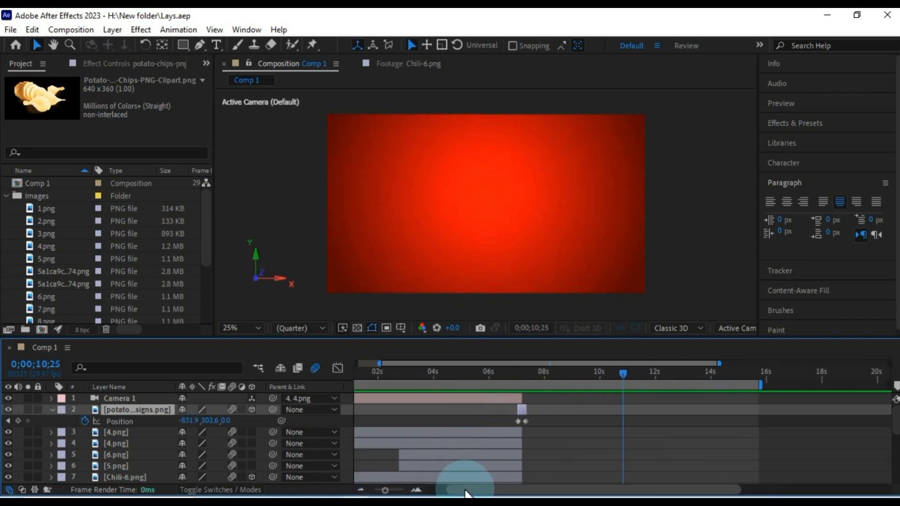
click(416, 490)
drag(657, 377, 564, 397)
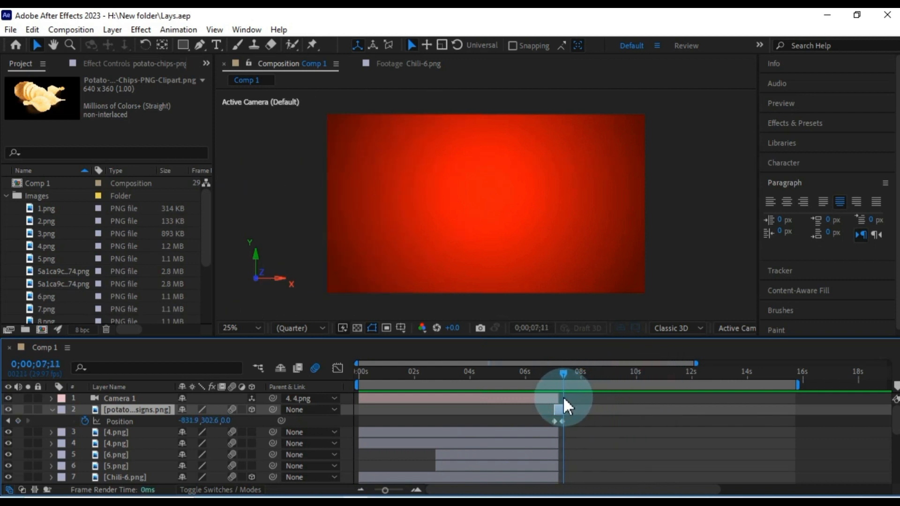
click(43, 246)
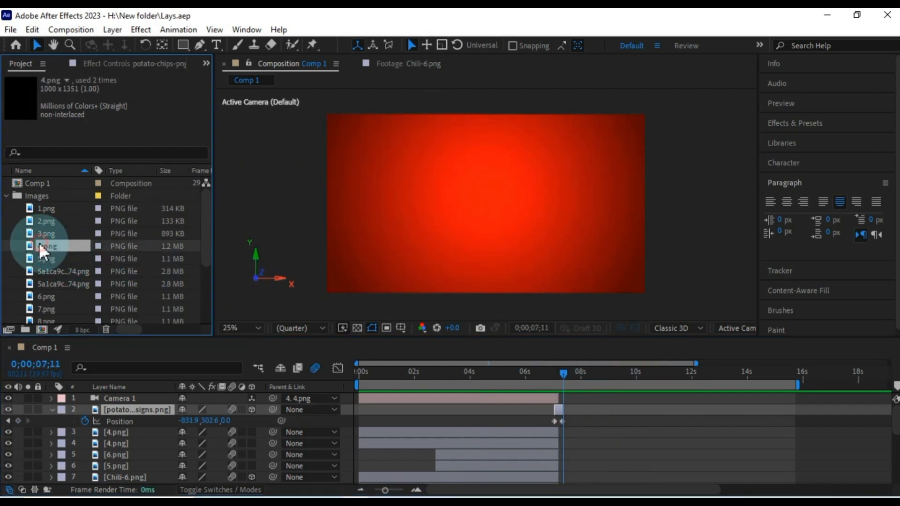
ctrl+click(44, 258)
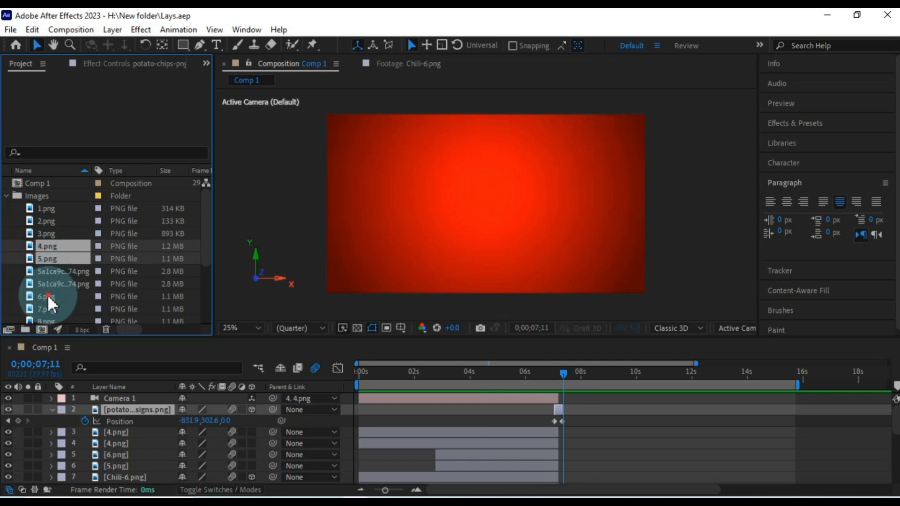
ctrl+click(47, 295)
scroll(47, 294, down, 1)
ctrl+click(46, 273)
ctrl+click(47, 284)
drag(47, 283, 588, 470)
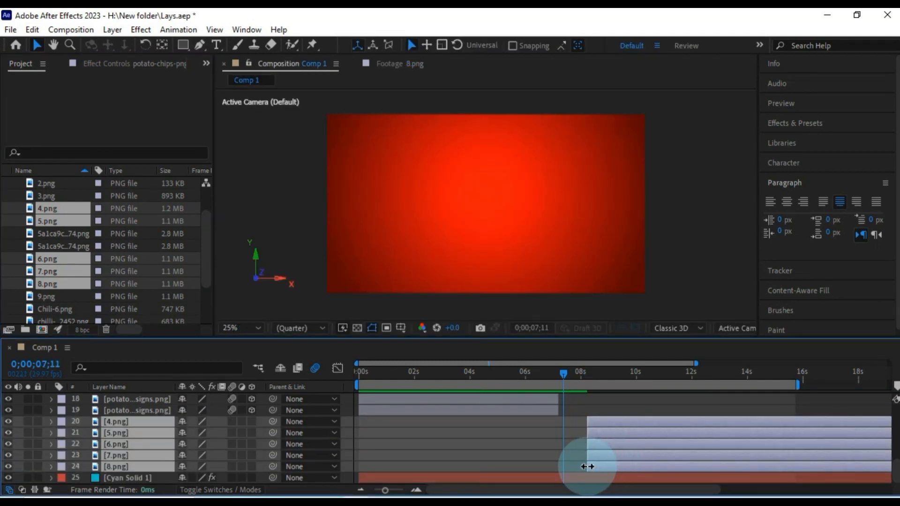
Step: Shift the five new bag layers to start where the first scene's layers end, and set the current time to 0;00;07;09
mouse_move(587, 467)
mouse_down()
mouse_move(870, 457)
mouse_move(588, 457)
mouse_up()
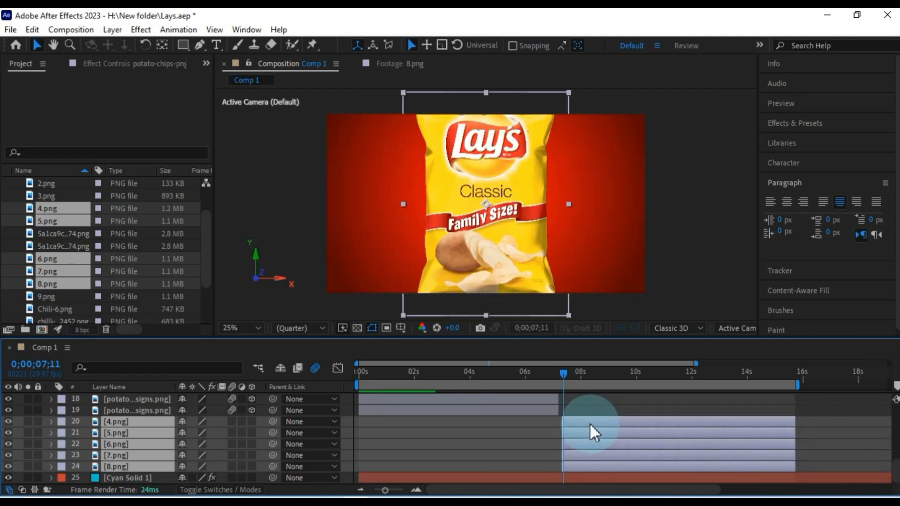
click(561, 378)
drag(567, 378, 544, 385)
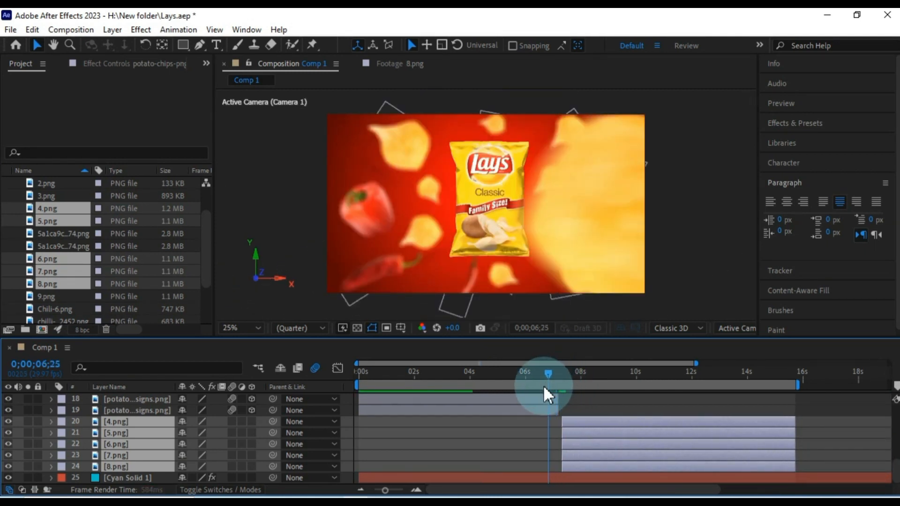
drag(385, 490, 389, 490)
drag(633, 424, 628, 423)
drag(583, 376, 608, 376)
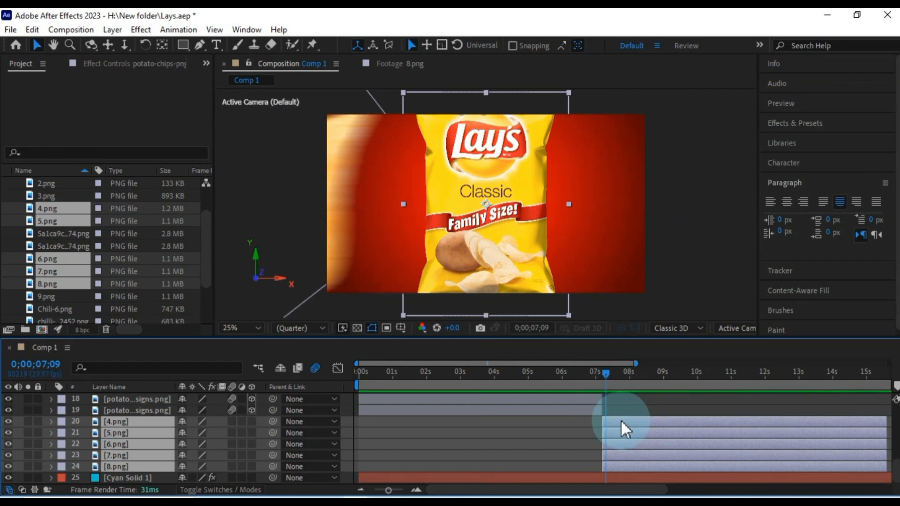
Step: Set the Scale of the five new bag layers to 60%
key(s)
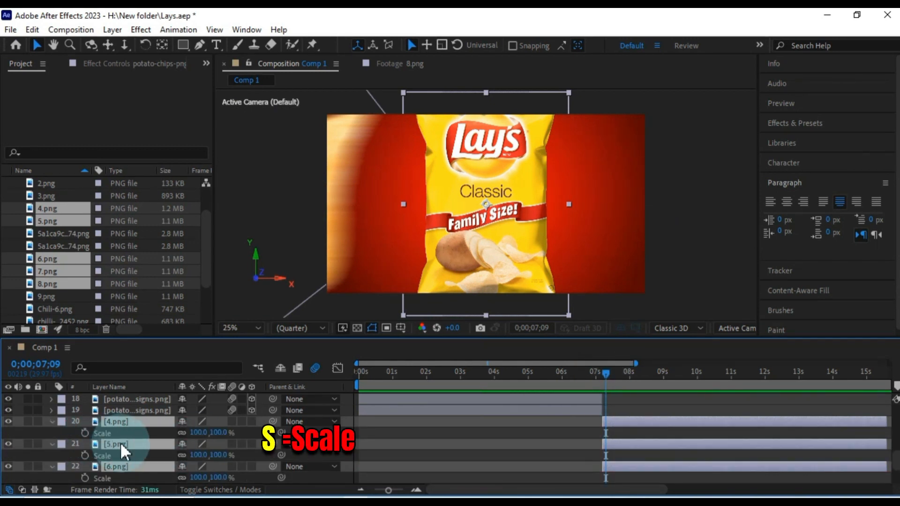
drag(216, 439, 203, 438)
click(213, 436)
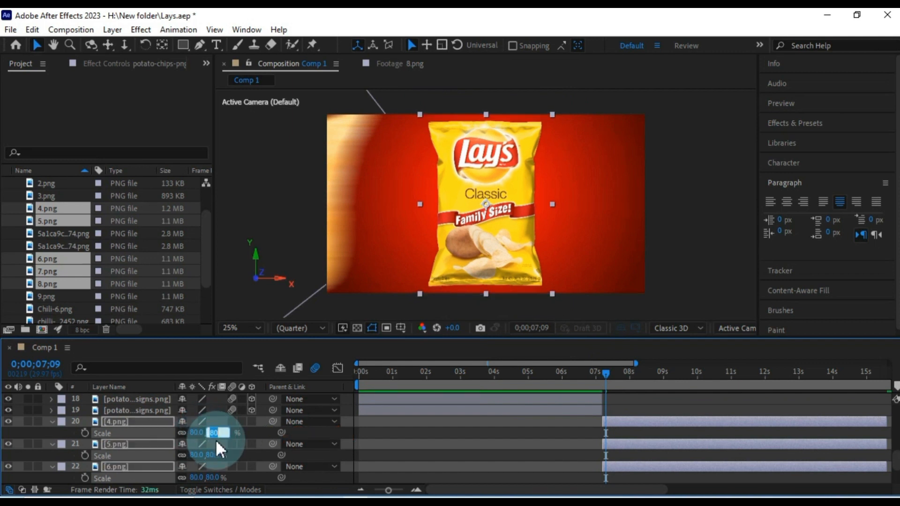
text(60)
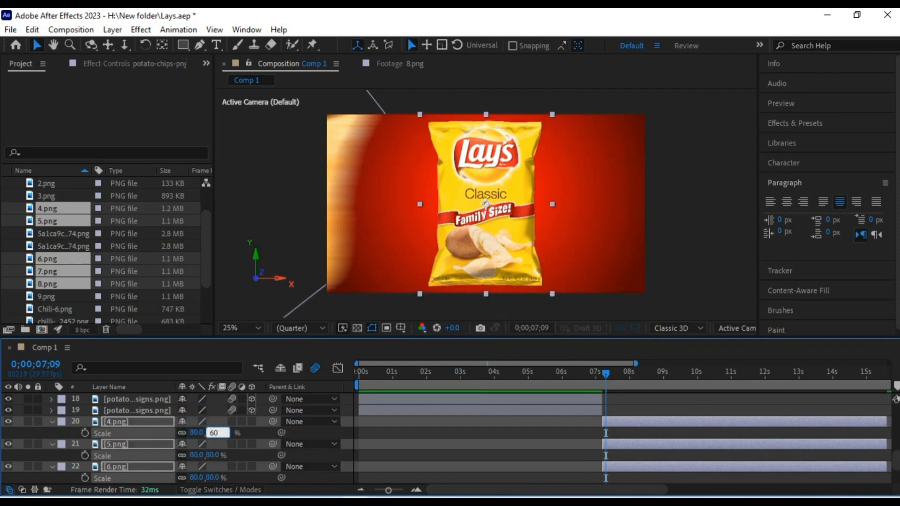
key(Return)
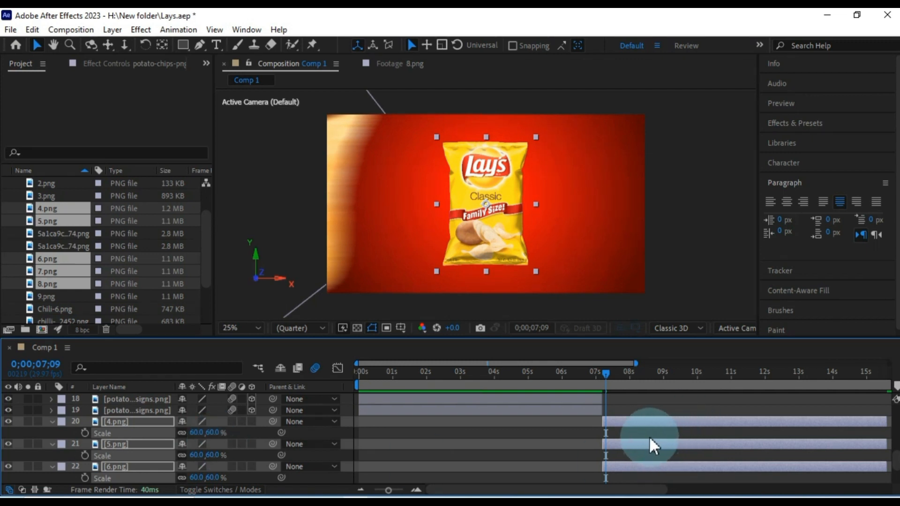
Step: Reselect the five new bag layers together and collapse their Scale properties
click(650, 438)
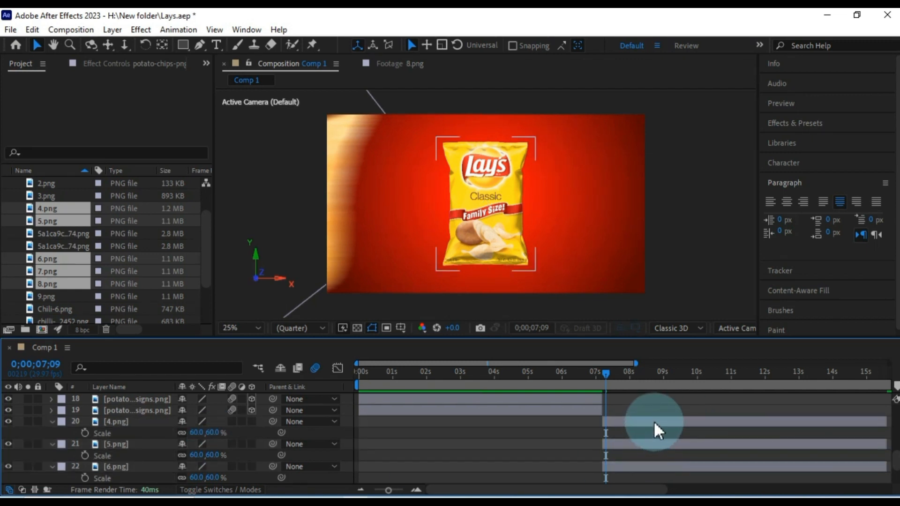
click(654, 419)
scroll(654, 418, down, 3)
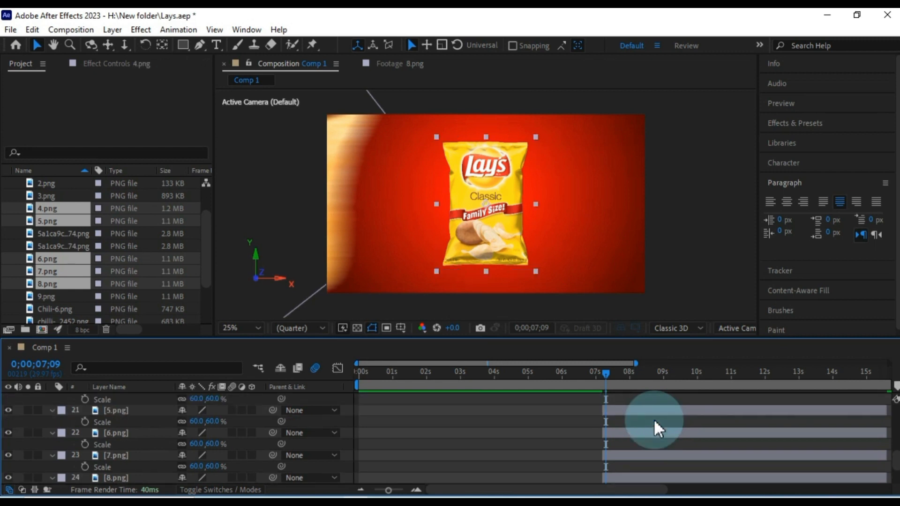
shift+click(654, 454)
scroll(660, 444, up, 5)
key(s)
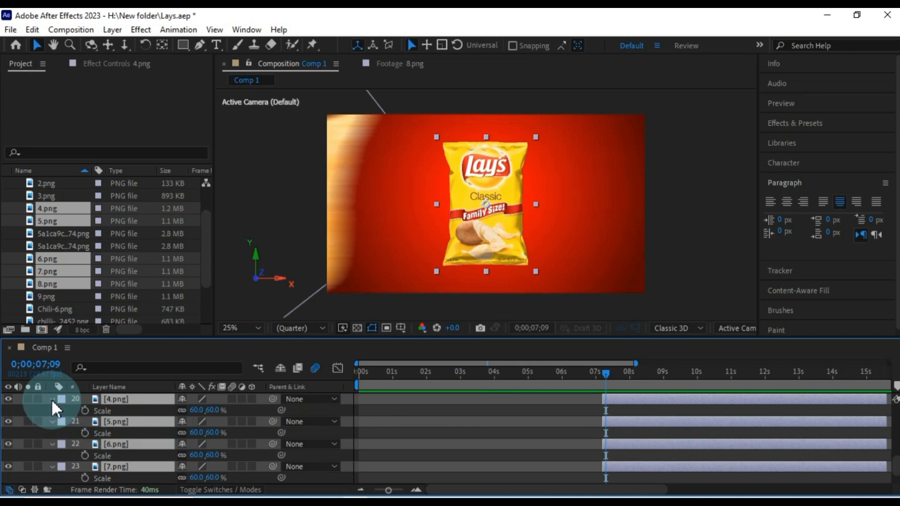
click(52, 399)
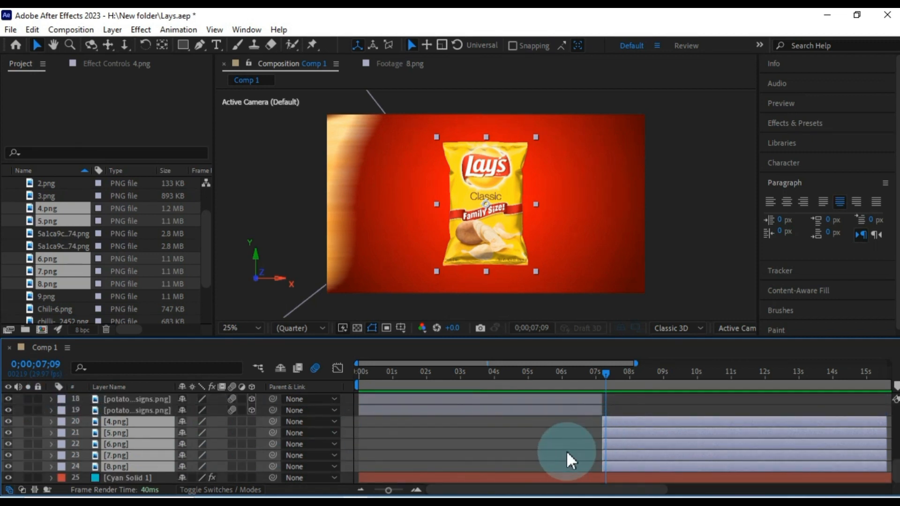
Step: Trim the ends of the five new bag layers to about 0;00;11;00 and deselect them
drag(446, 490, 491, 491)
drag(790, 468, 635, 468)
click(650, 467)
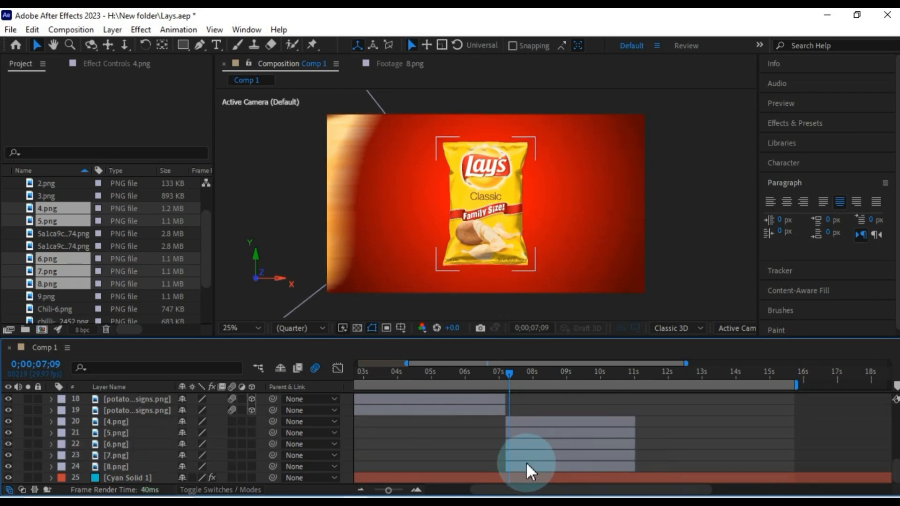
Step: Stagger the bag layers' starts in sequence, with 7.png at 0;00;07;17, 6.png at 0;00;07;28, 5.png after it and 4.png at 0;00;08;18
drag(516, 458, 519, 457)
drag(490, 455, 514, 454)
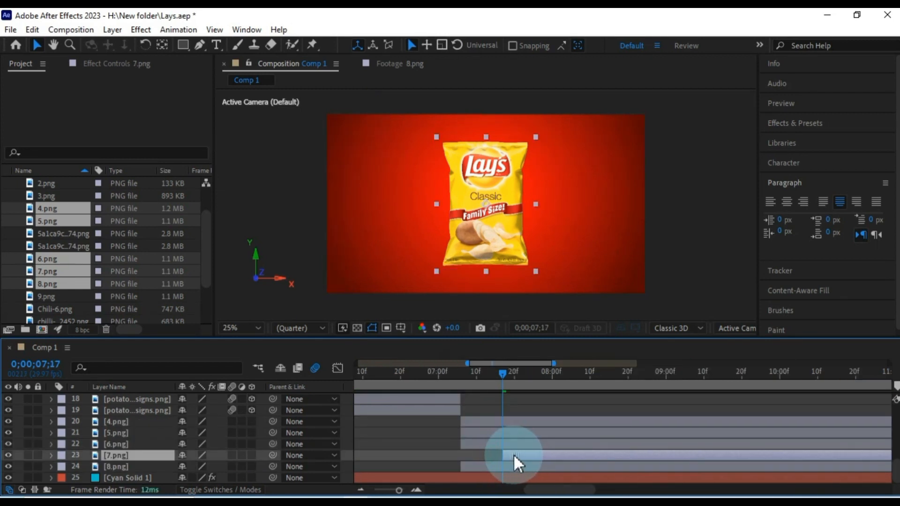
drag(513, 375, 542, 382)
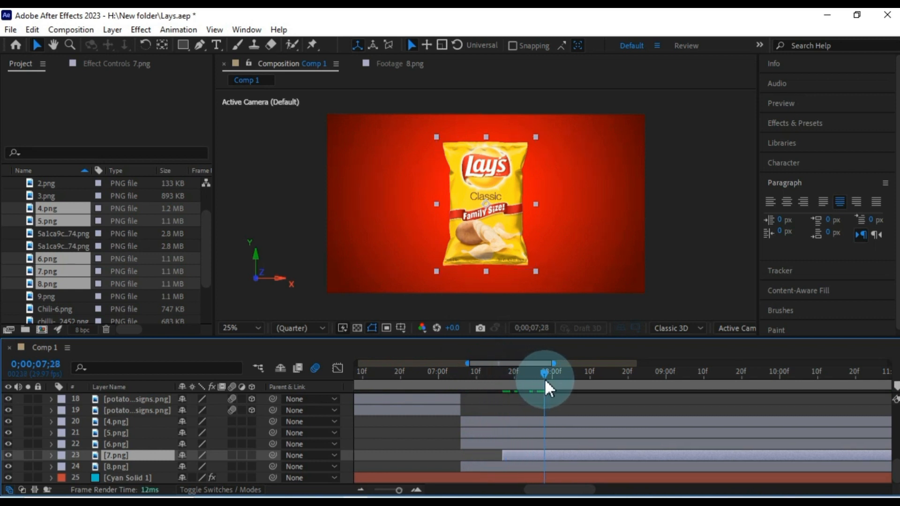
drag(475, 444, 562, 444)
drag(547, 376, 588, 382)
drag(489, 433, 614, 432)
drag(586, 376, 620, 380)
drag(488, 422, 619, 431)
drag(399, 490, 394, 491)
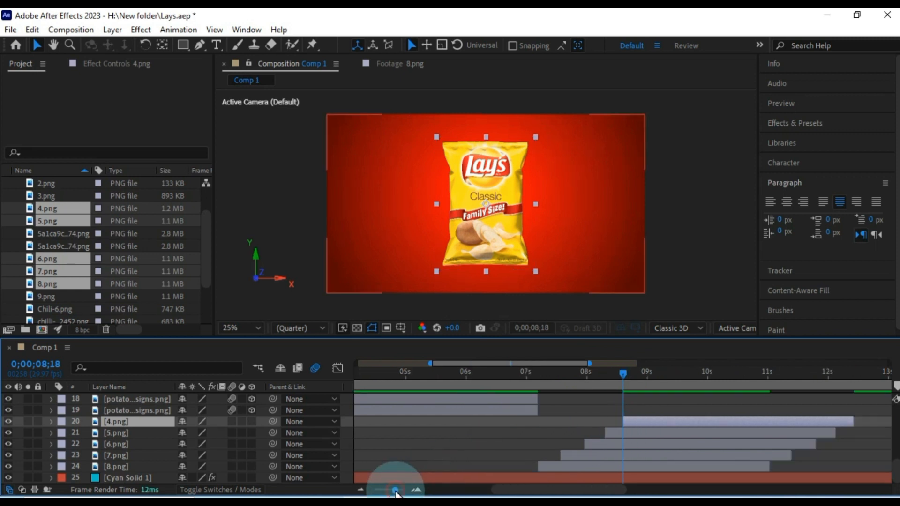
Step: Play the staggered bag sequence and trim the ends of the 4.png, 5.png, 6.png and 7.png layers to 0;00;11;20
key(space)
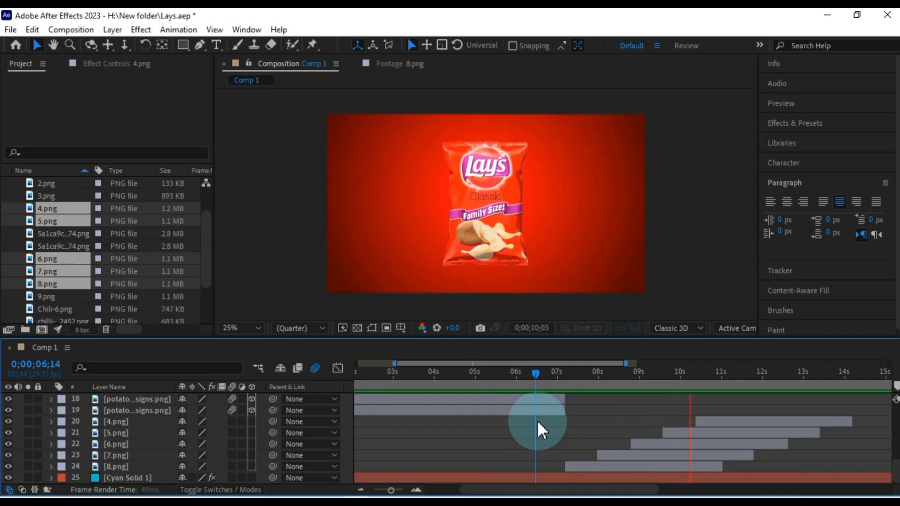
key(space)
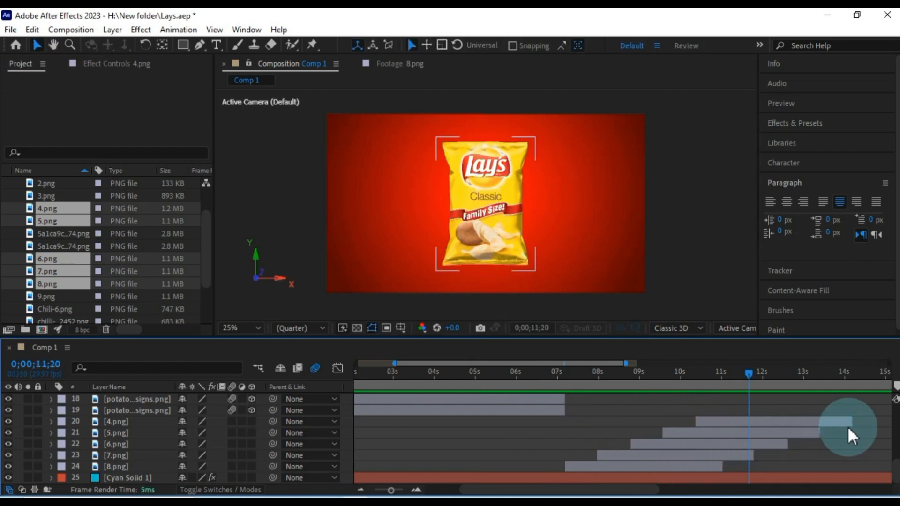
drag(852, 422, 749, 440)
drag(820, 433, 750, 445)
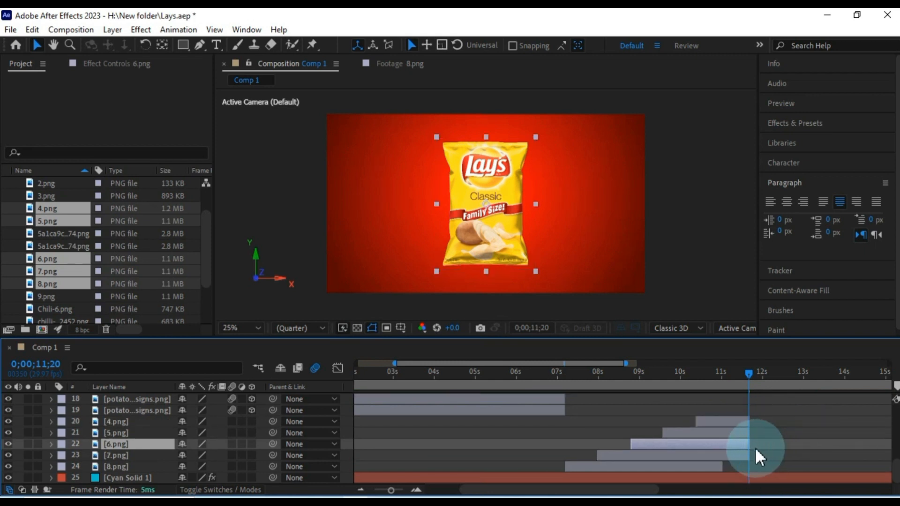
Step: Play the animation from 0;00;06;04 to review the chip transition and the changing bags
click(748, 373)
drag(736, 382, 521, 407)
click(547, 426)
key(space)
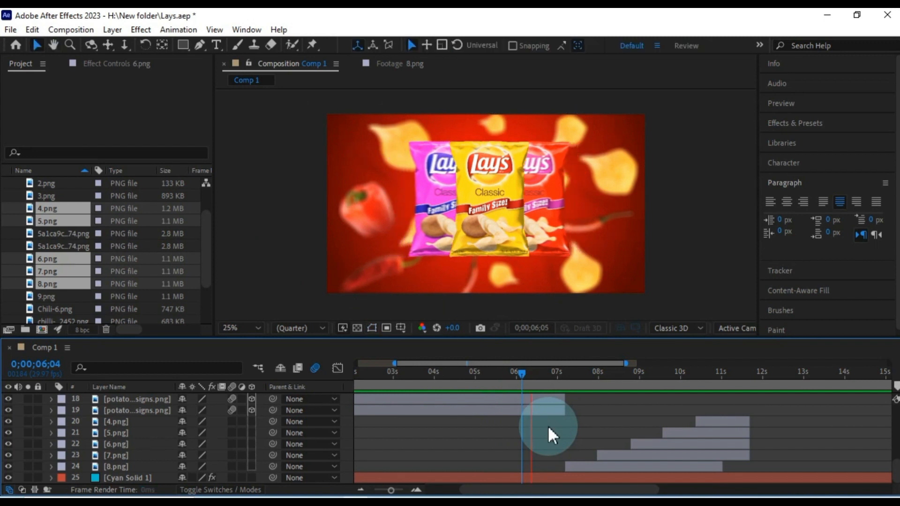
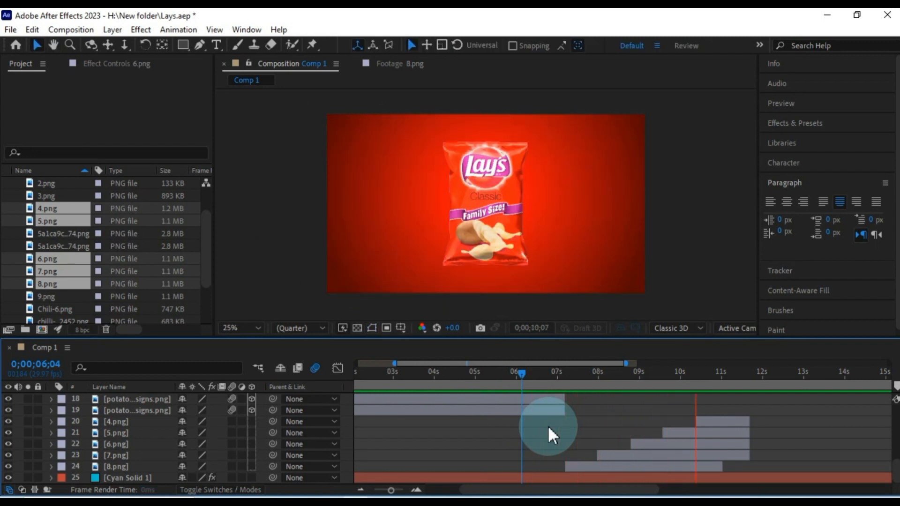
key(h)
key(v)
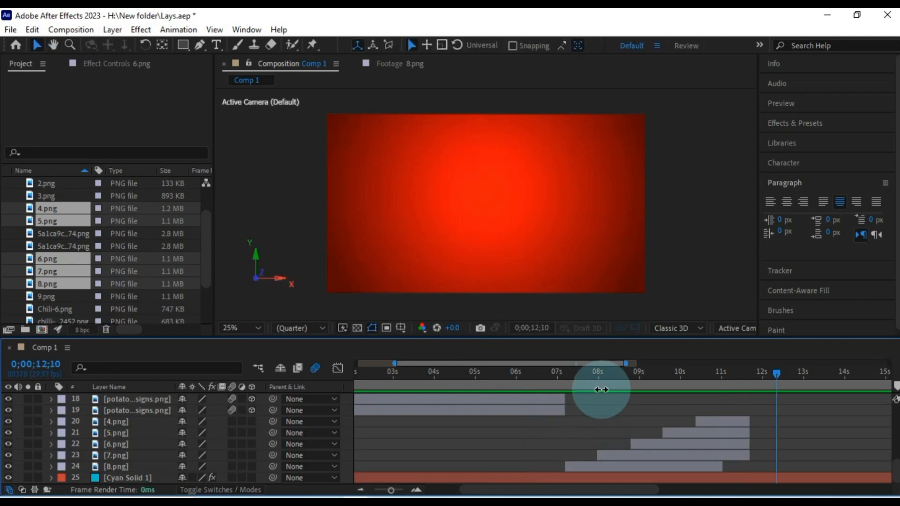
Step: Add second copies of 8.png, 6.png, 5.png and 4.png above the existing bag layers, starting after the first scene and trimmed to about 0;00;11;20
click(571, 372)
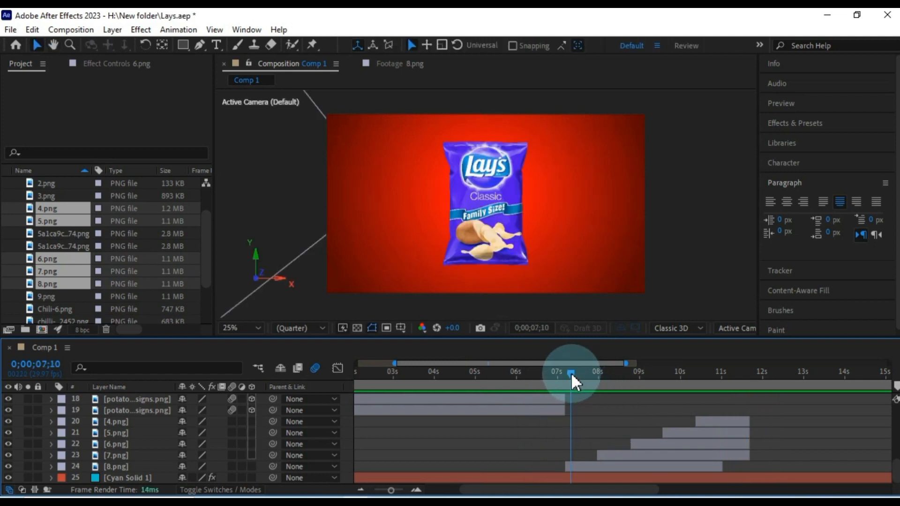
scroll(610, 432, up, 1)
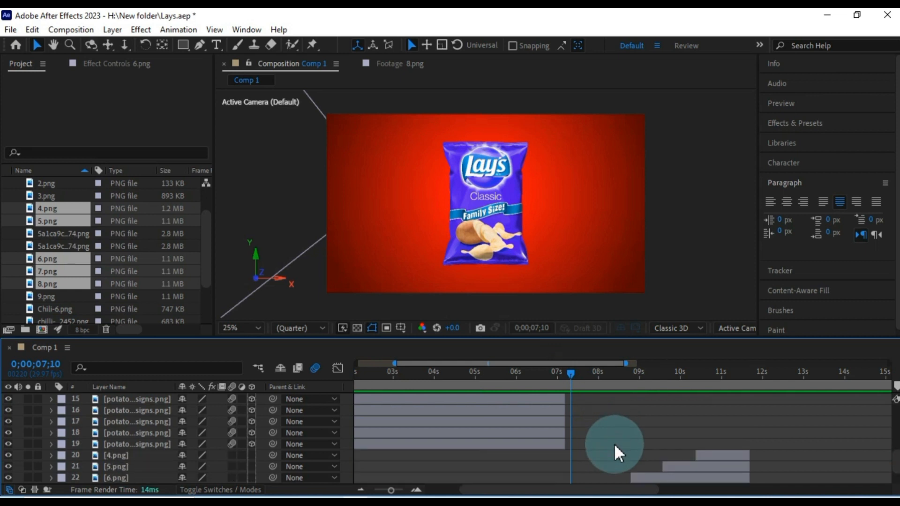
double_click(44, 260)
double_click(54, 271)
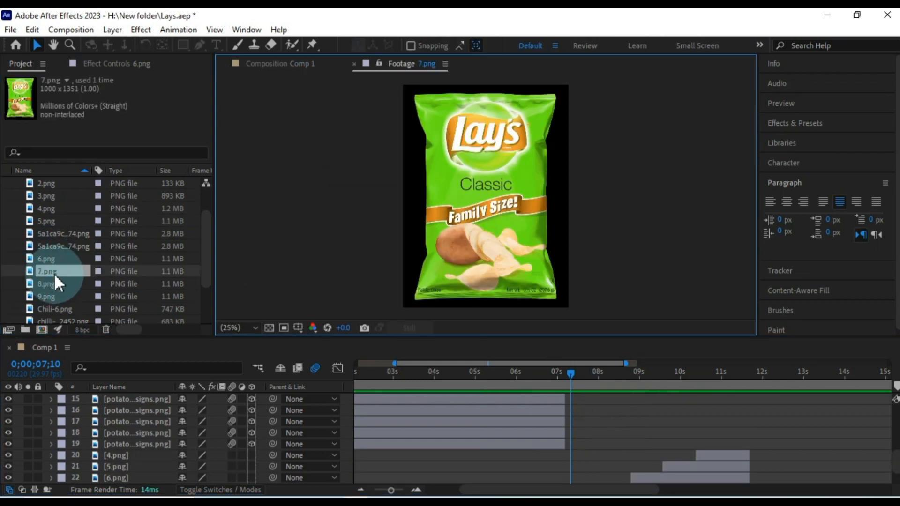
click(52, 281)
ctrl+click(48, 260)
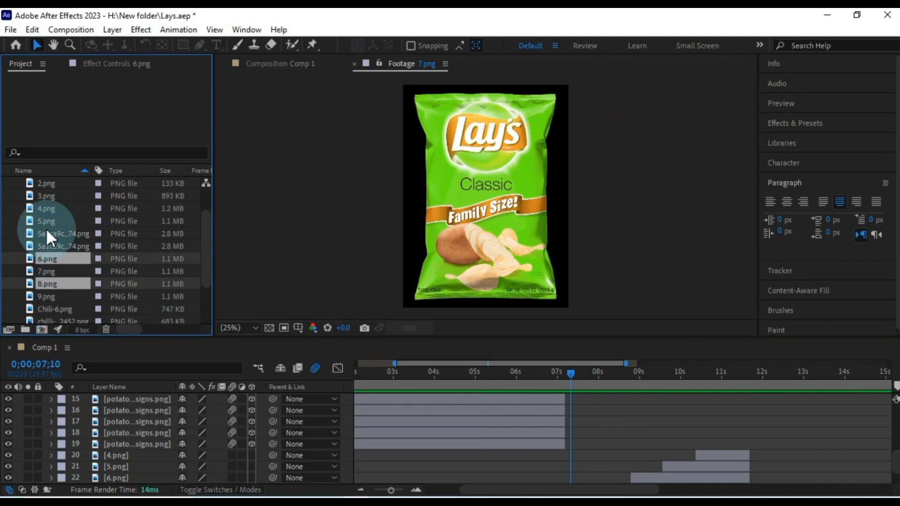
ctrl+click(46, 221)
ctrl+click(48, 212)
drag(50, 213, 500, 428)
drag(689, 436, 659, 432)
Step: Set the Scale of the four duplicate bag layers to 30%
key(s)
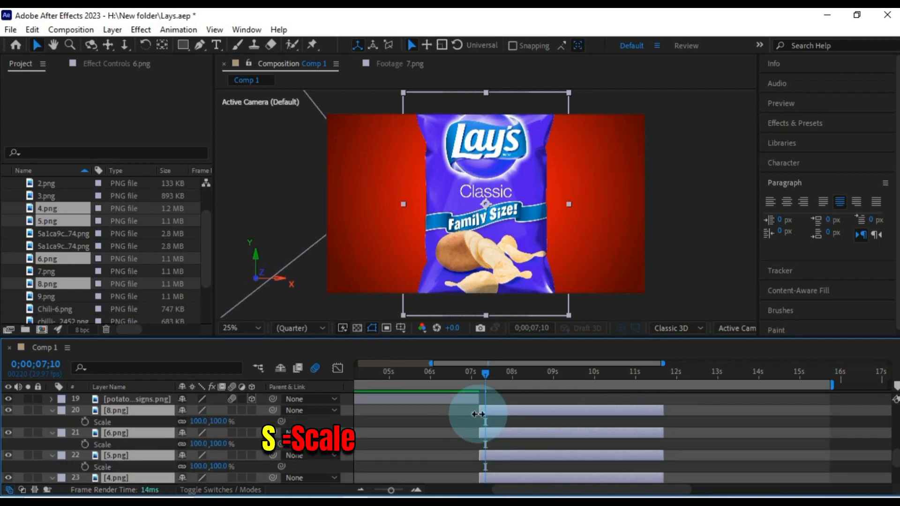
click(221, 422)
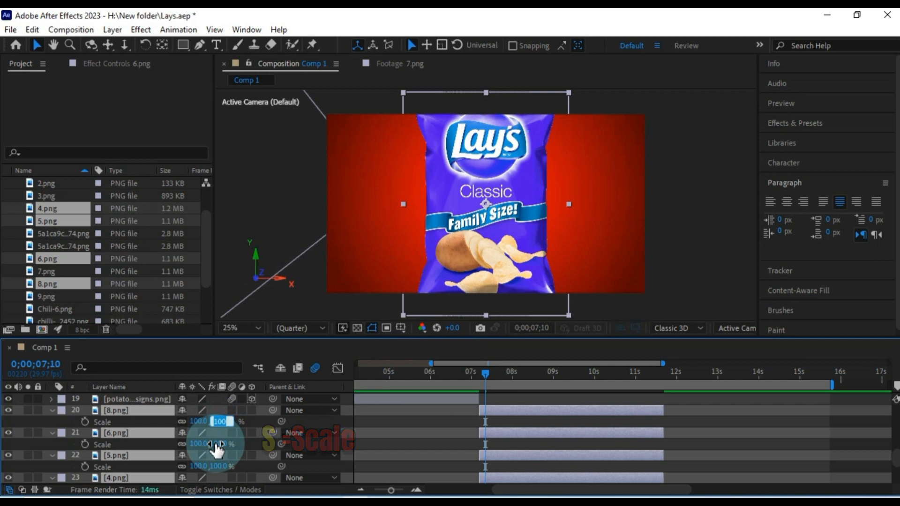
text(30)
key(Return)
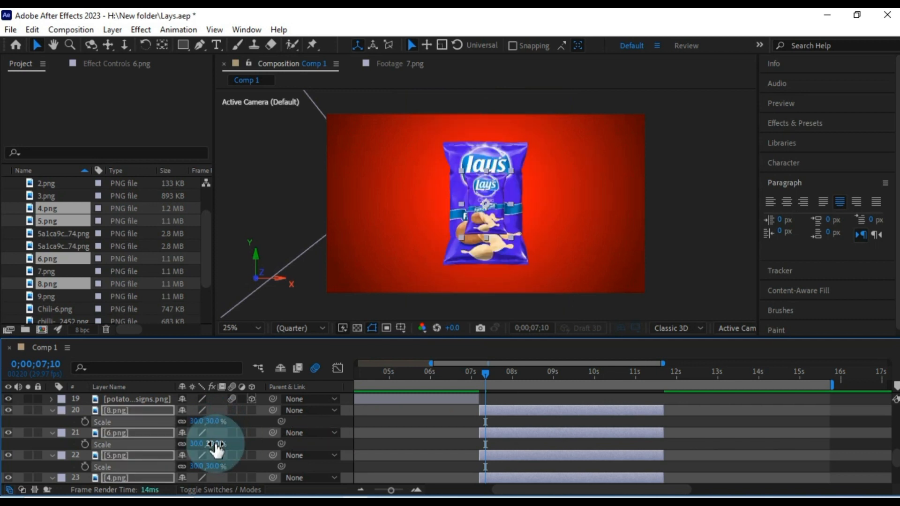
Step: Move the four small bags to the large bag's right by setting their X Position to 1498
key(p)
drag(210, 422, 542, 422)
click(277, 417)
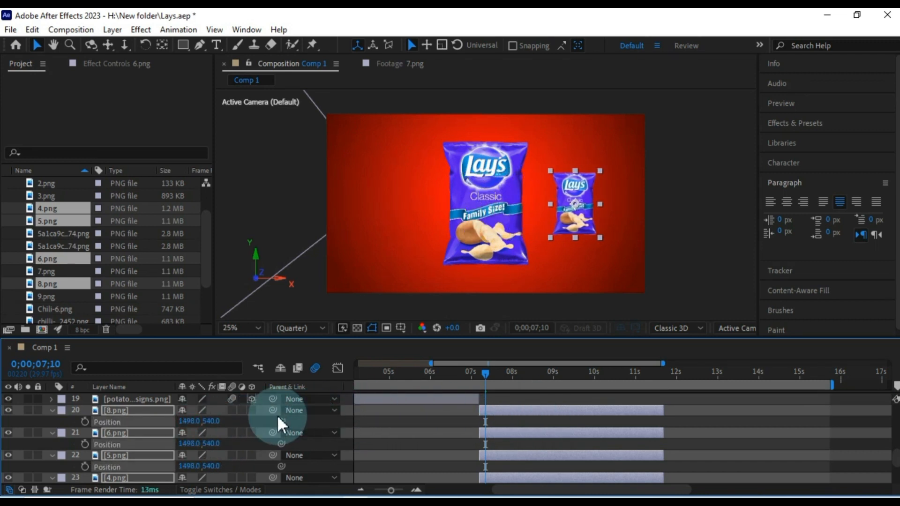
Step: Set the Rotation of the four small bag layers to 45°
key(r)
click(204, 423)
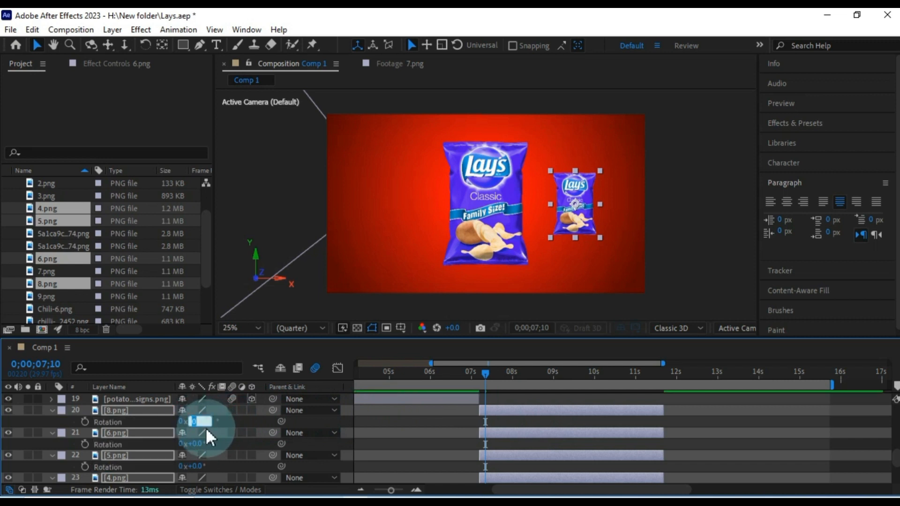
text(45)
key(Return)
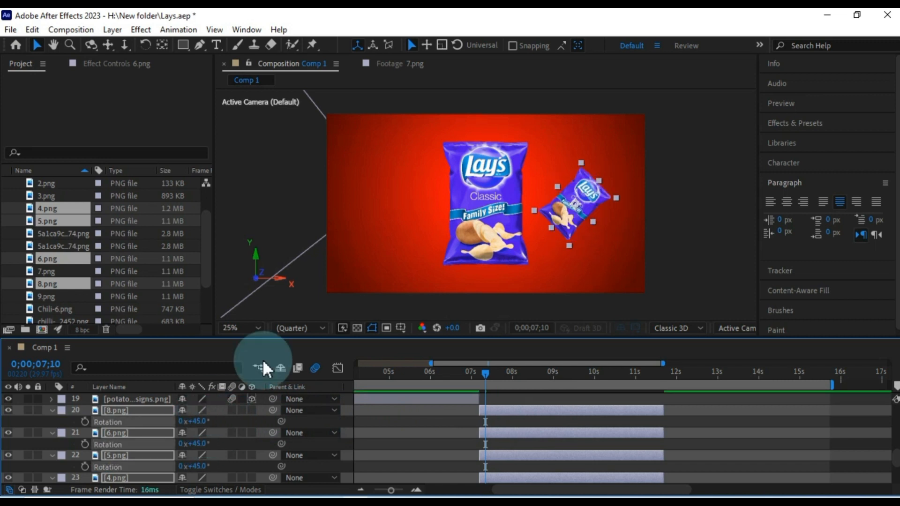
Step: Arrange the small bags around the large one: 8.png lower left, 6.png lower right, 5.png upper left and 4.png upper right
click(523, 422)
click(517, 406)
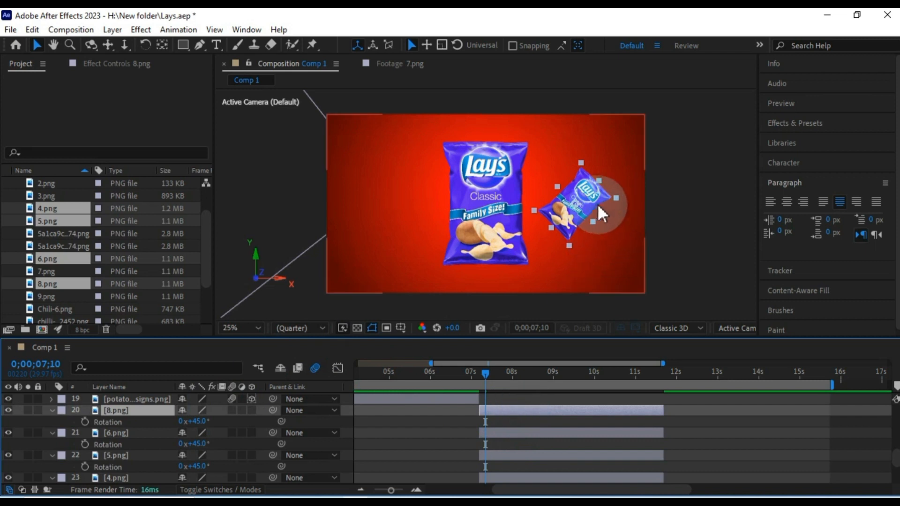
drag(579, 201, 411, 241)
drag(594, 195, 592, 144)
drag(599, 176, 598, 232)
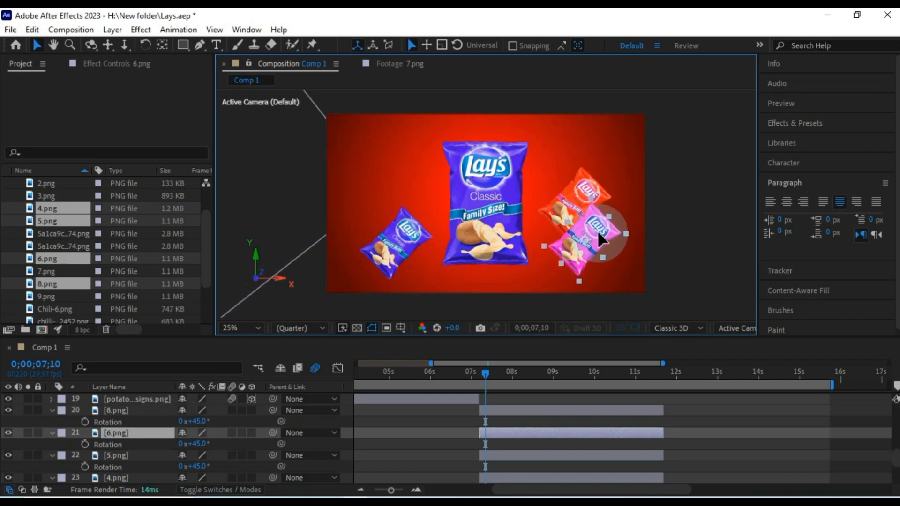
click(583, 182)
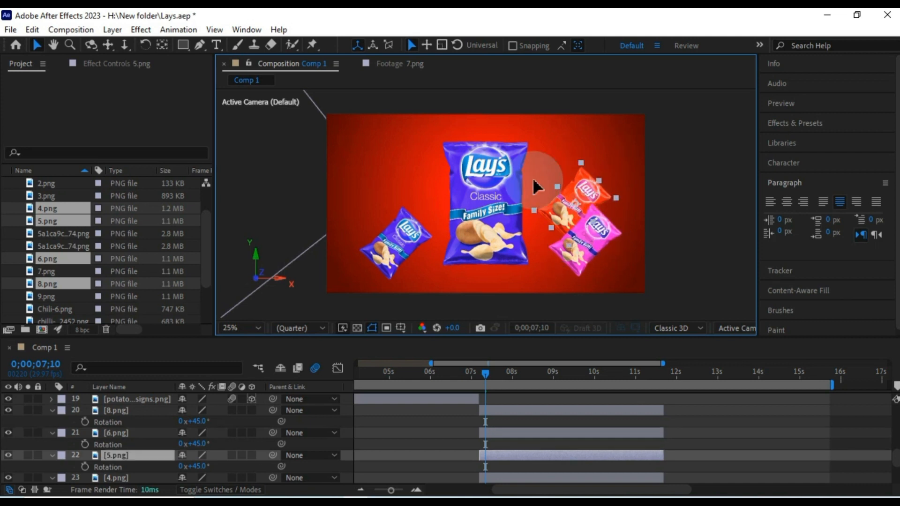
drag(581, 184, 396, 139)
click(586, 183)
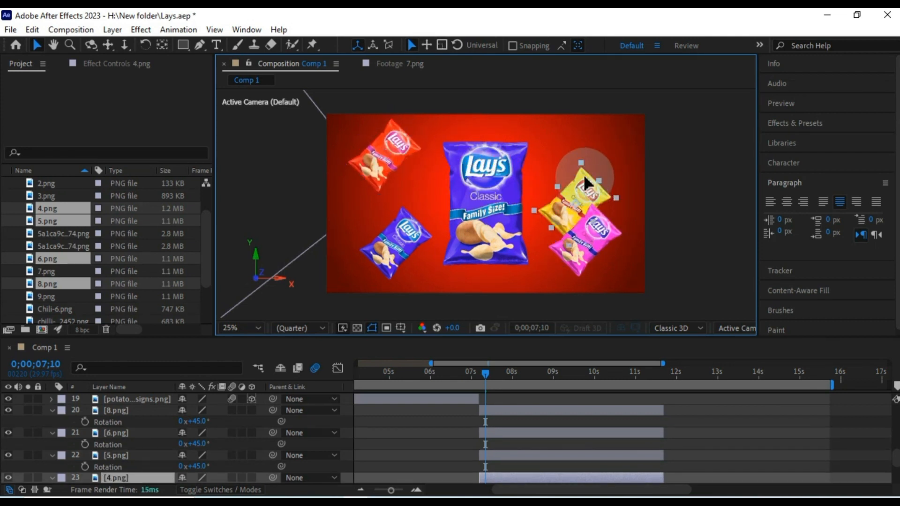
drag(586, 182, 587, 133)
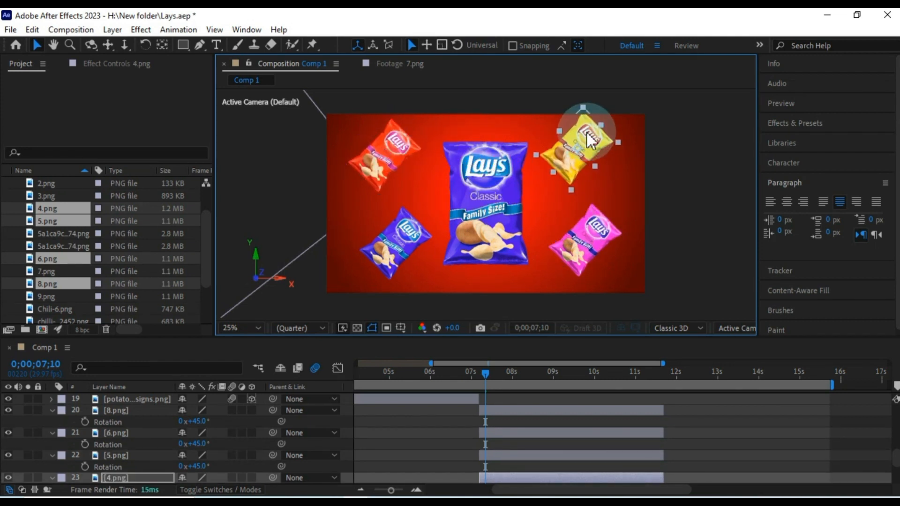
Step: Set the Rotation of the small 8.png bag and the small 4.png bag to 135°
click(593, 244)
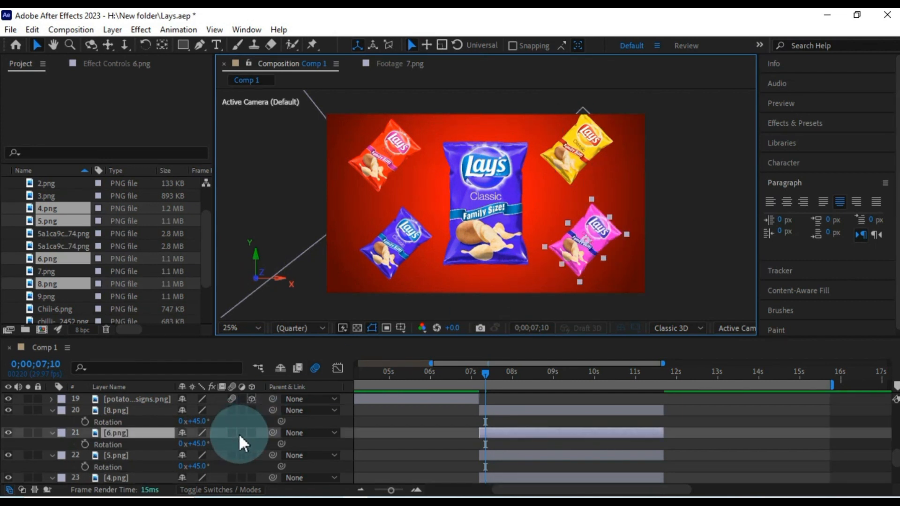
click(195, 421)
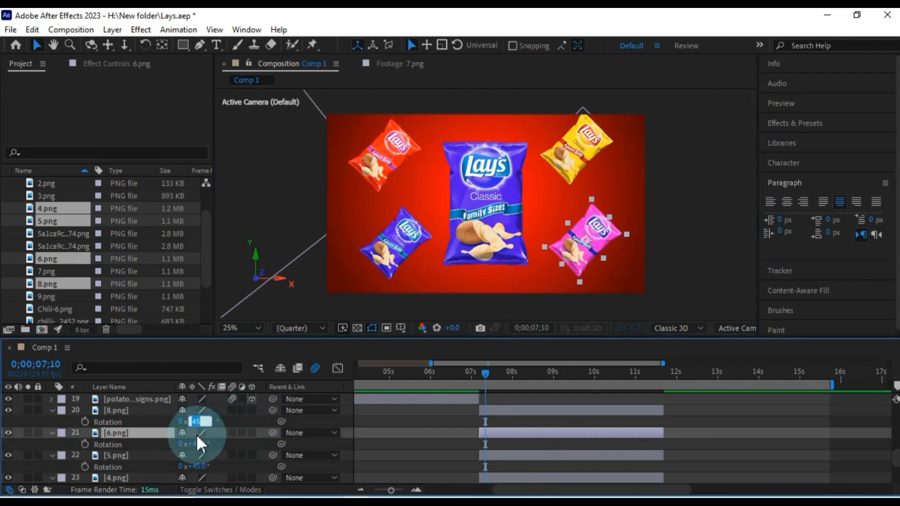
text(135)
key(Return)
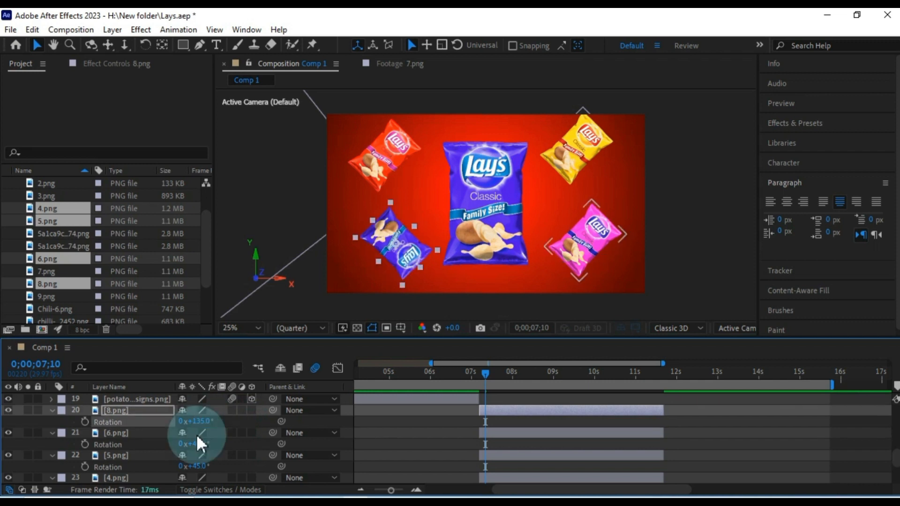
click(578, 145)
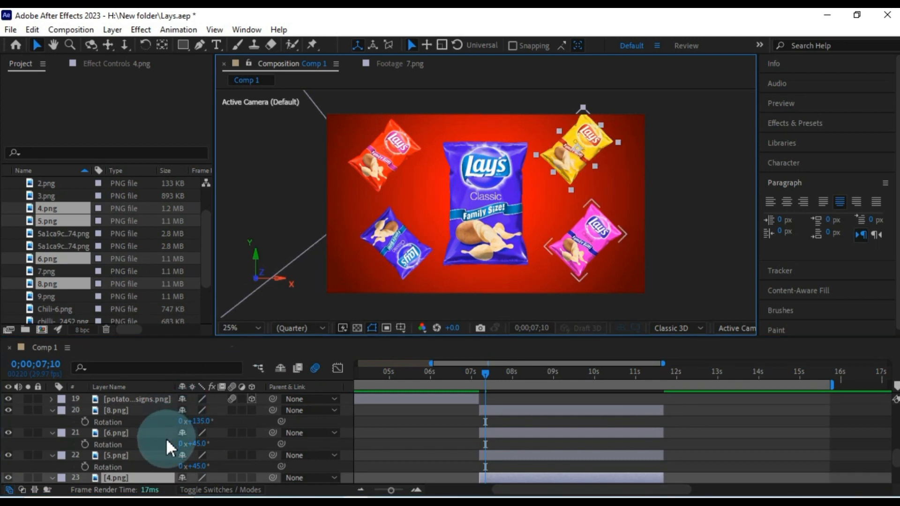
key(r)
click(194, 455)
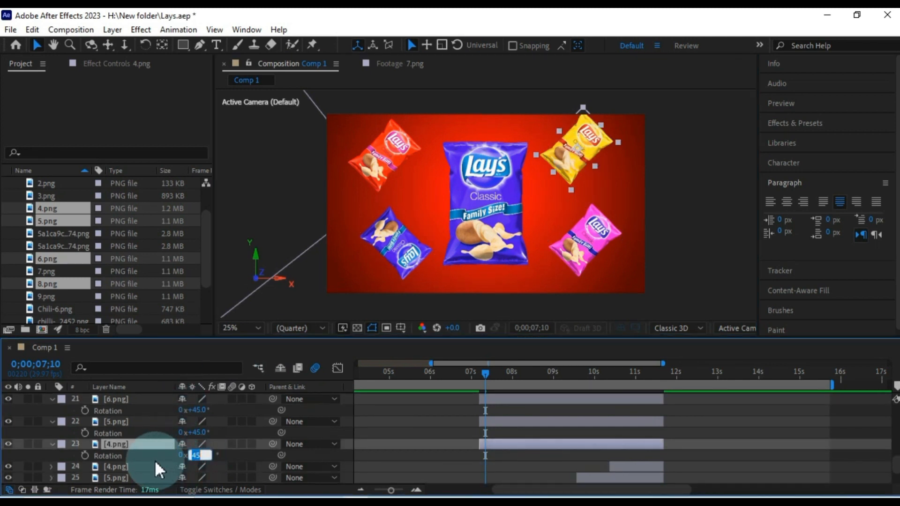
text(135)
key(Return)
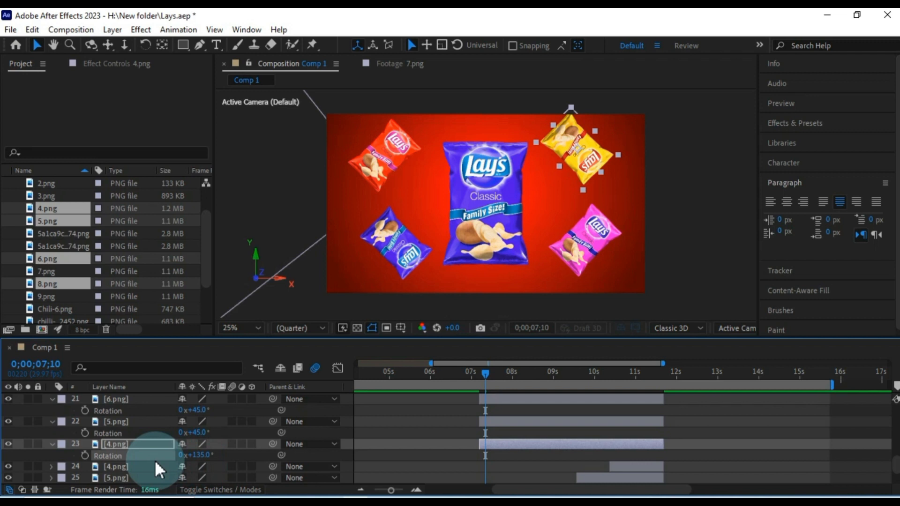
Step: Move the current time to 0;00;07;06 and make the four small bag layers 3D
click(567, 433)
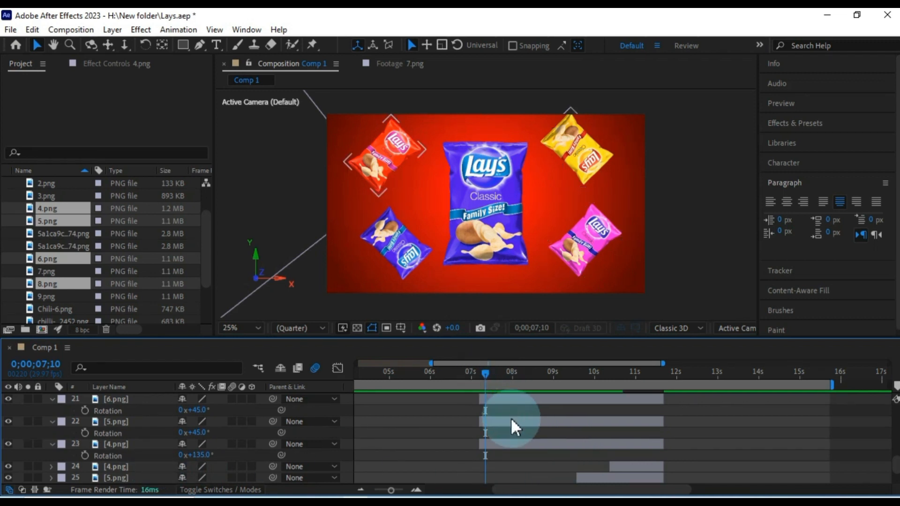
scroll(510, 419, up, 2)
click(516, 443)
scroll(517, 444, down, 1)
scroll(516, 443, down, 1)
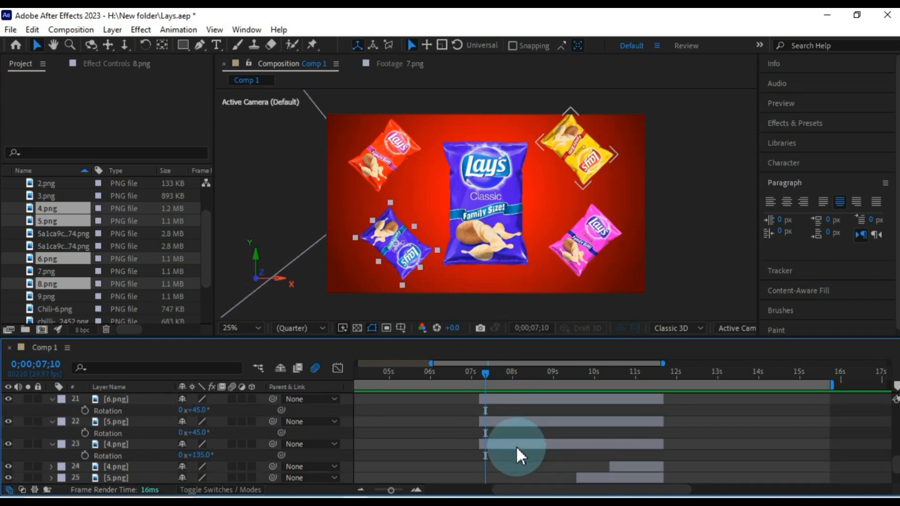
shift+click(516, 446)
drag(486, 374, 480, 378)
key(u)
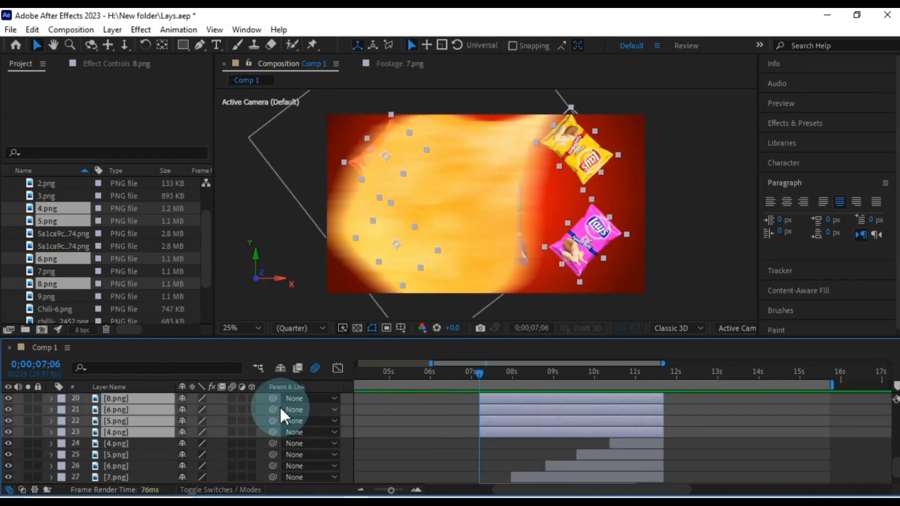
click(252, 399)
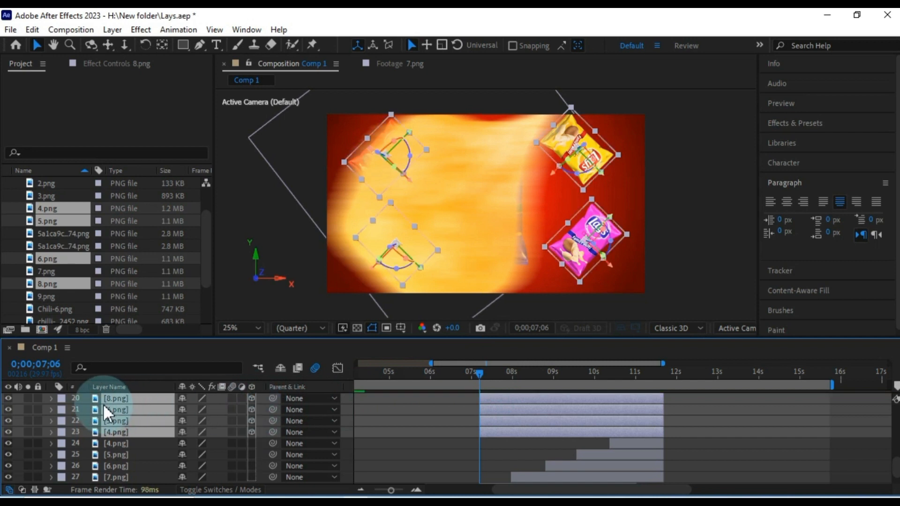
Step: Animate the small bags' Z Rotation with keyframes at 0;00;07;06 and 0;00;11;19, spinning them together until 8.png reaches 4x+50°
key(r)
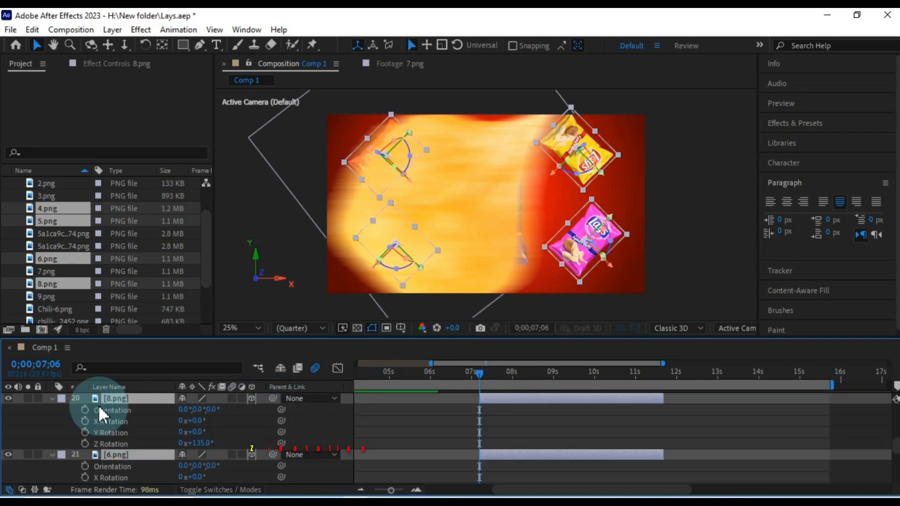
click(85, 443)
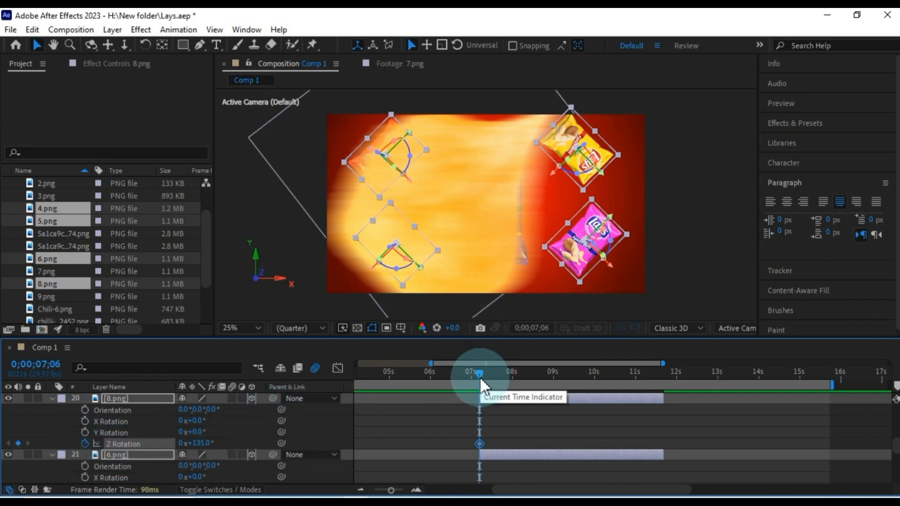
drag(480, 376, 663, 395)
drag(197, 444, 336, 446)
scroll(668, 438, up, 2)
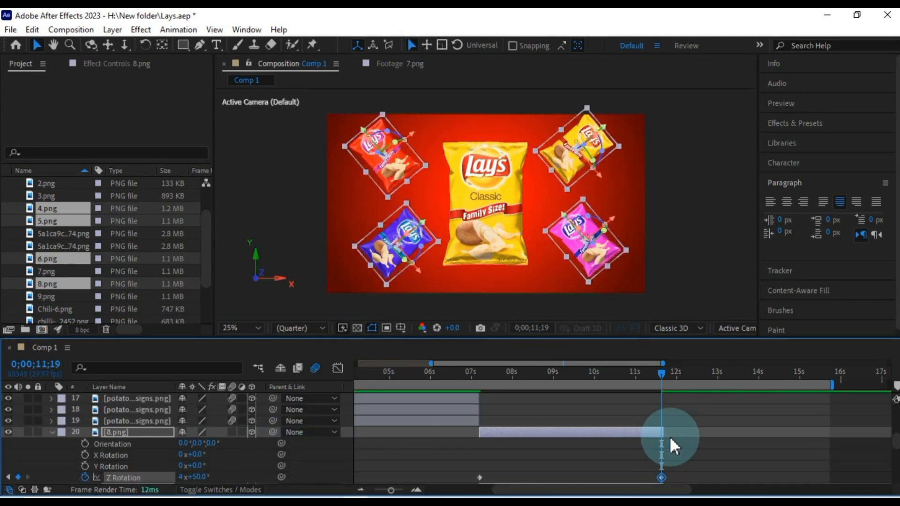
Step: Select the Z Rotation keyframes of the four small bags and open their keyframe options
click(686, 449)
drag(595, 472, 474, 439)
right_click(481, 437)
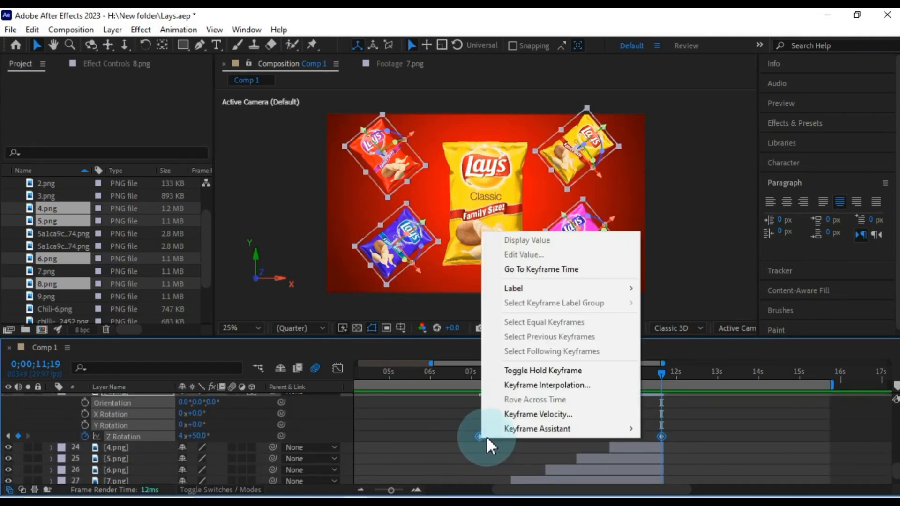
Step: Apply Easy Ease to the small bags' Z Rotation keyframes and shape their speed curves into an early peak with a long, slow ease-out
mouse_move(603, 429)
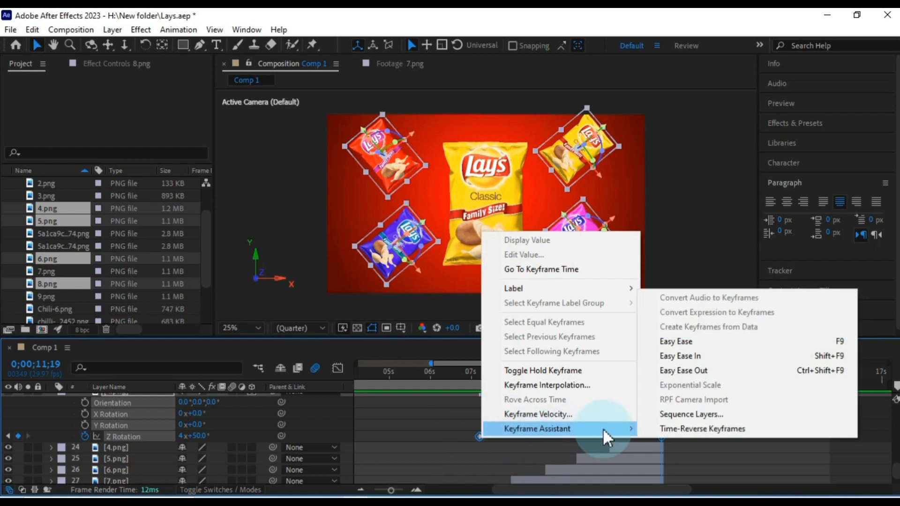
click(693, 346)
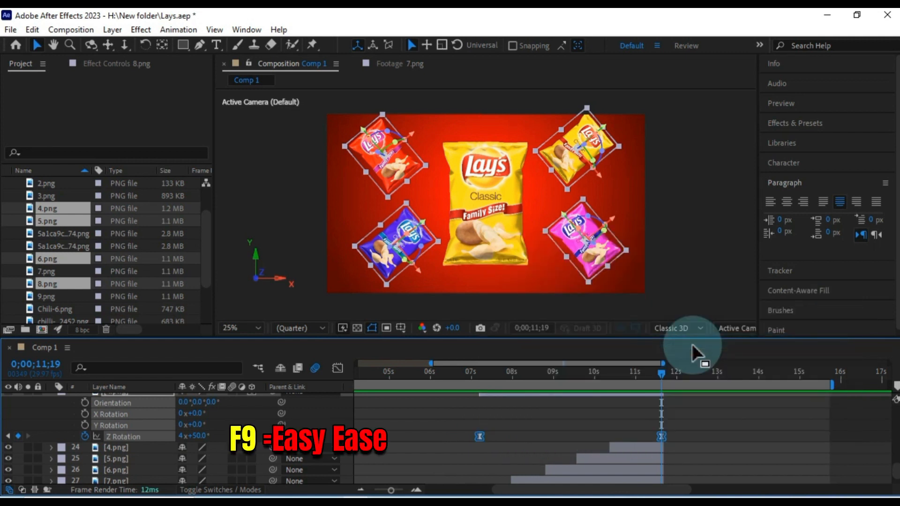
click(337, 367)
drag(684, 395, 456, 465)
drag(630, 452, 488, 455)
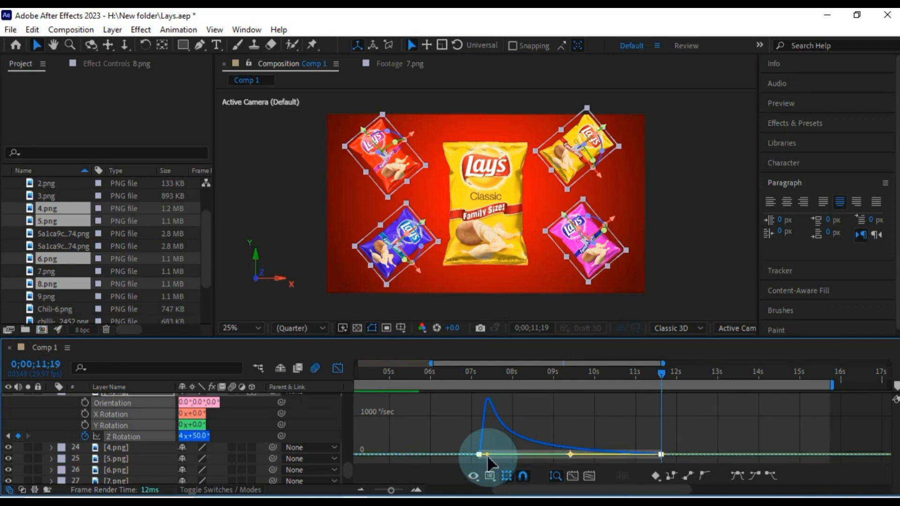
click(337, 368)
Step: Collapse the rotation properties of the four small-bag layers (8.png, 6.png, 5.png, 4.png) and enable motion blur on them
scroll(234, 443, up, 2)
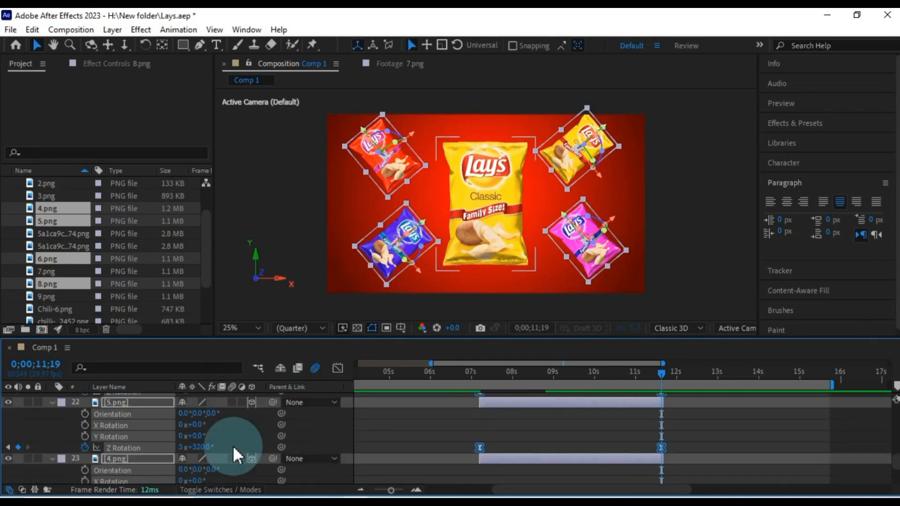
scroll(234, 448, up, 5)
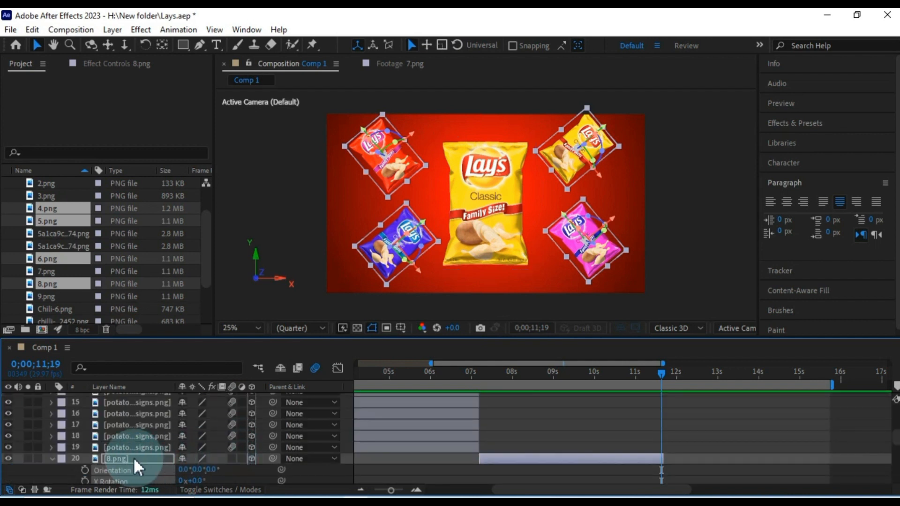
click(52, 459)
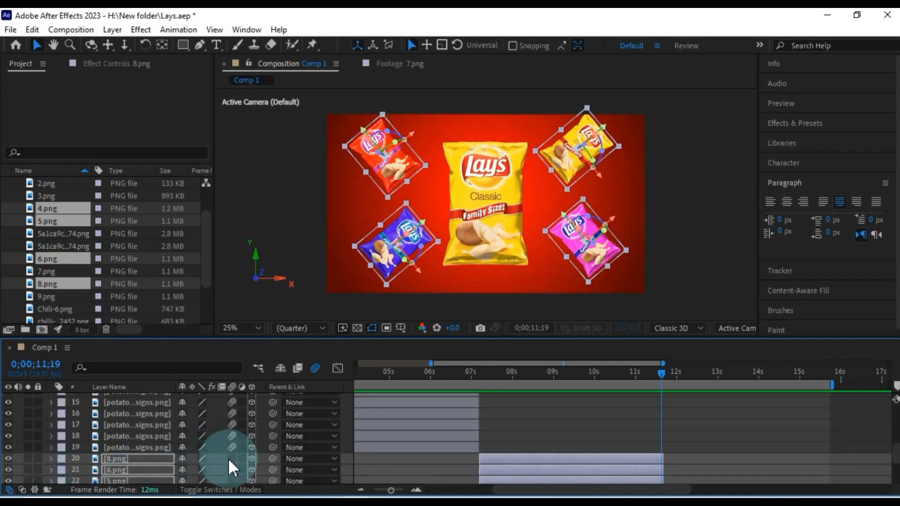
scroll(228, 457, down, 2)
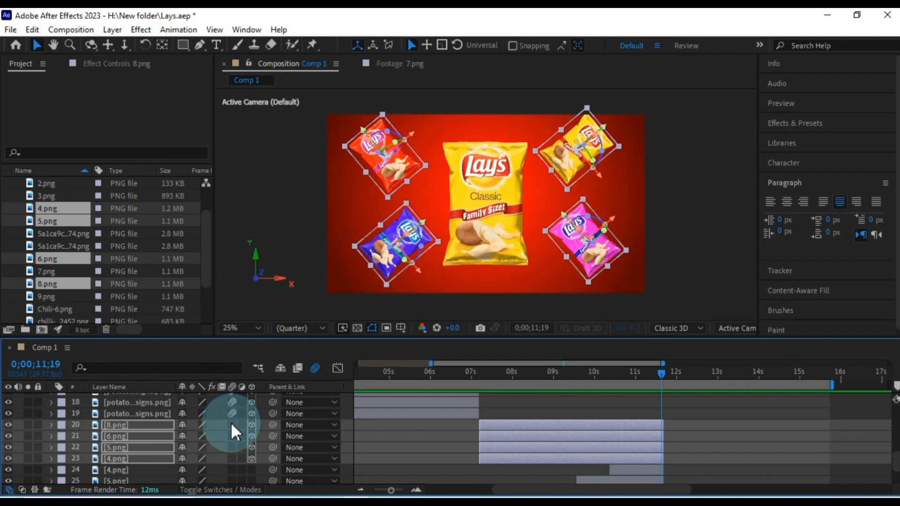
click(232, 424)
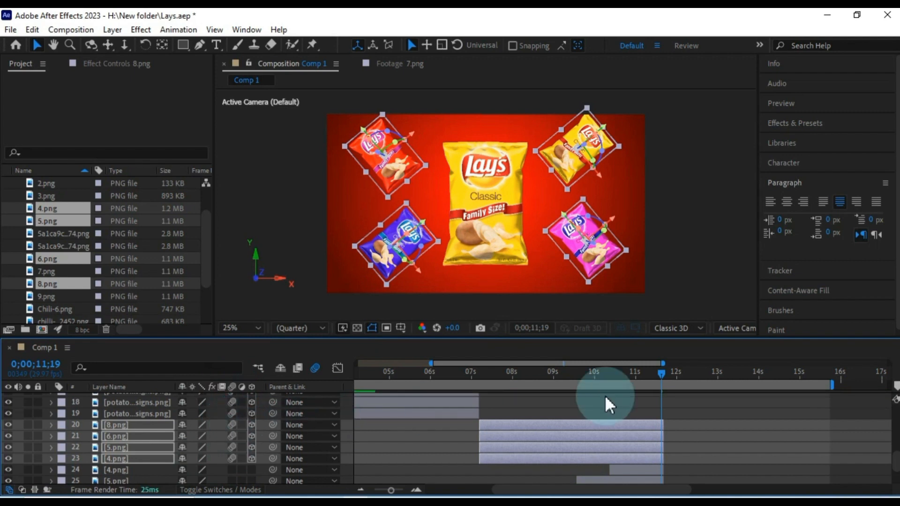
Step: Preview the spinning small bags twice, starting at 0;00;06;21 and at 0;00;06;12
drag(636, 382, 460, 413)
click(463, 427)
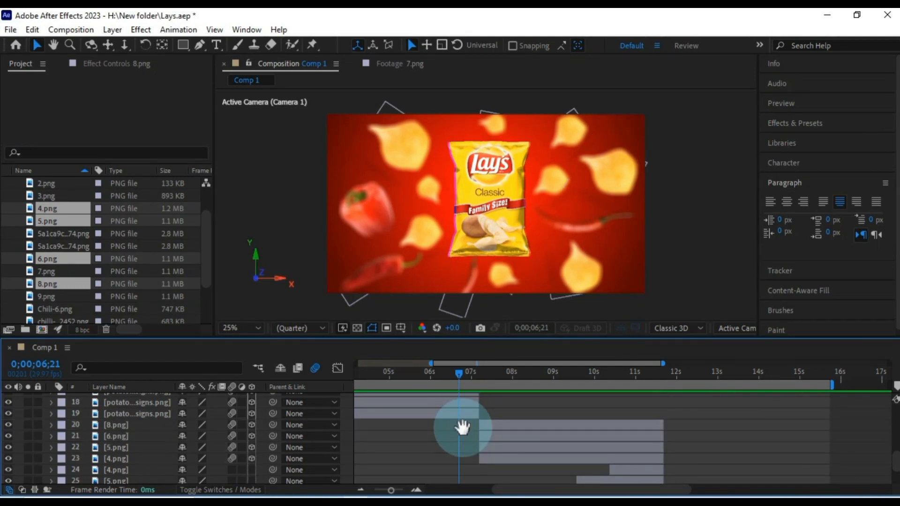
key(space)
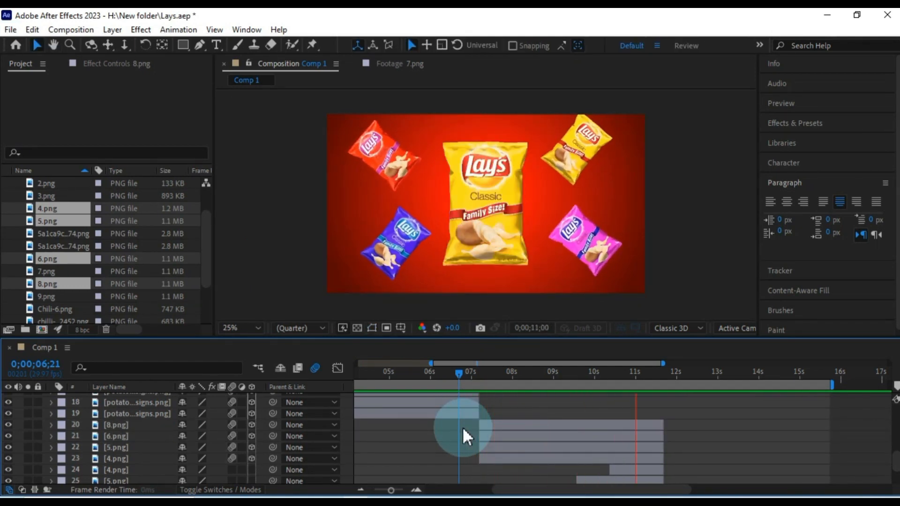
key(space)
click(447, 369)
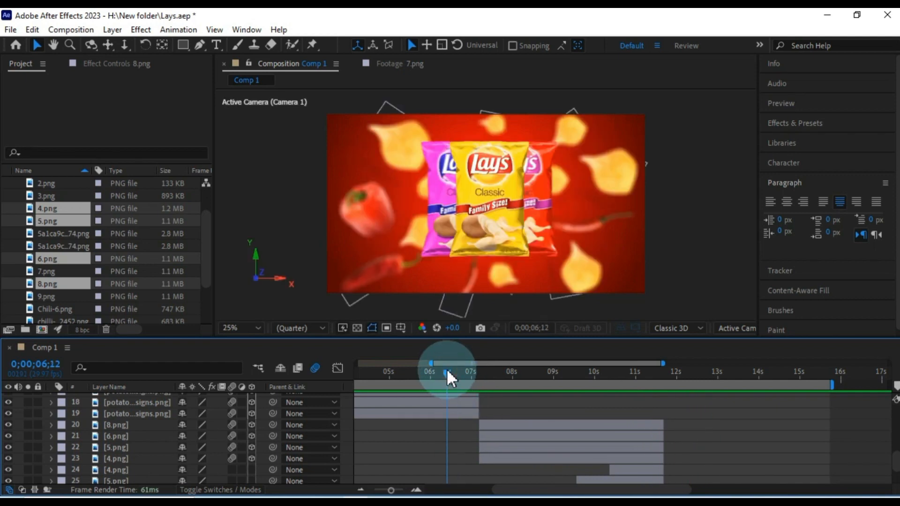
key(space)
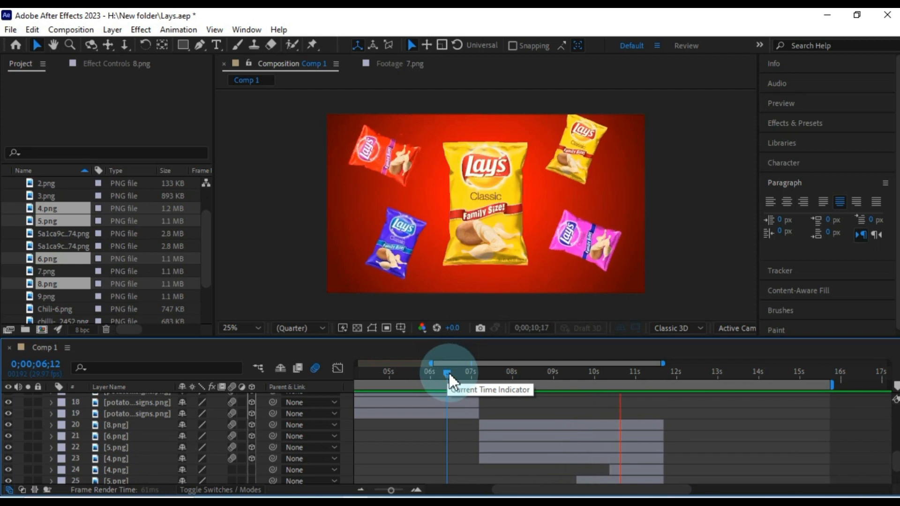
key(space)
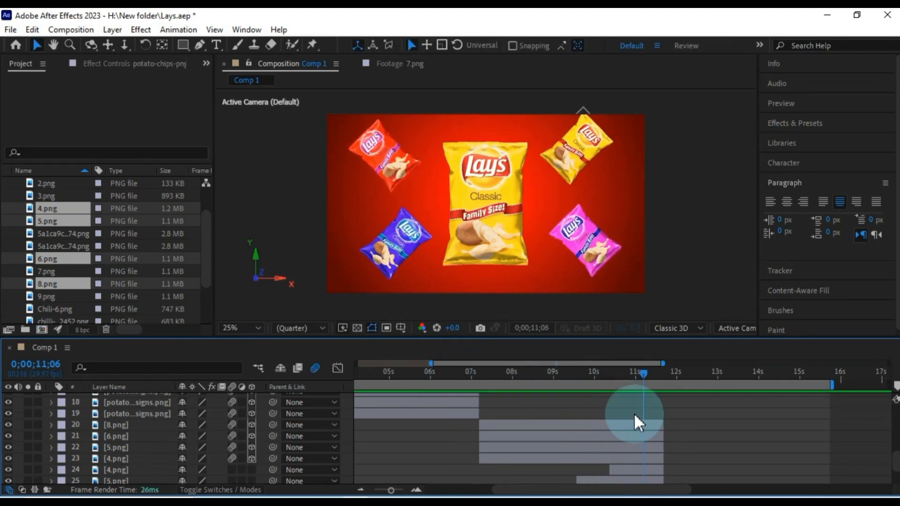
Step: Add a new null object to the composition, keeping it as the topmost layer
right_click(18, 425)
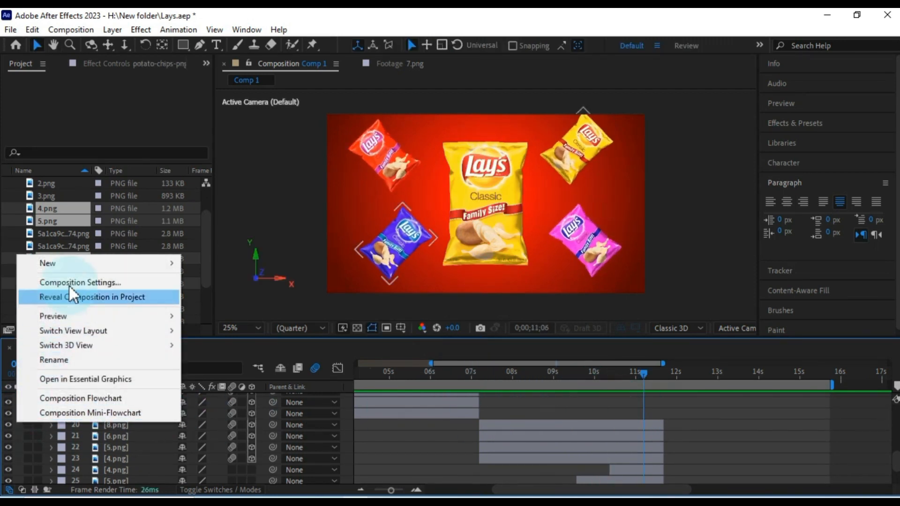
mouse_move(108, 264)
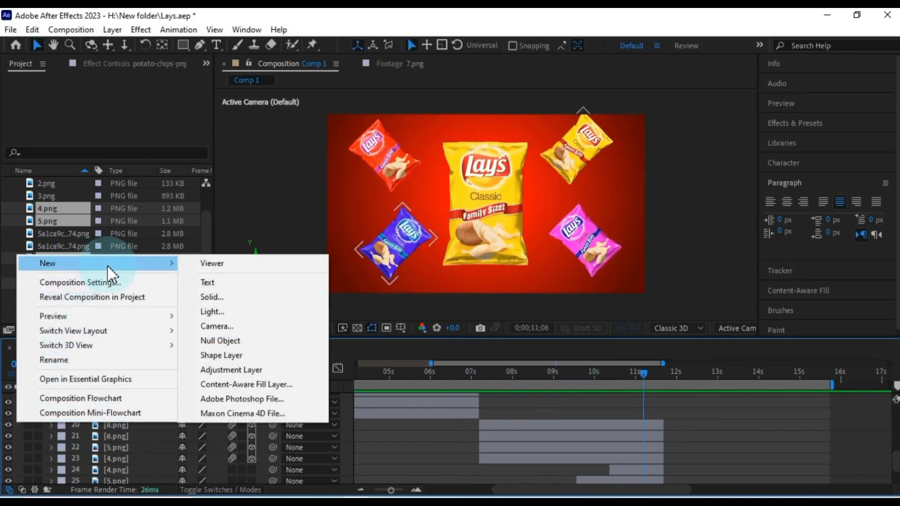
click(235, 342)
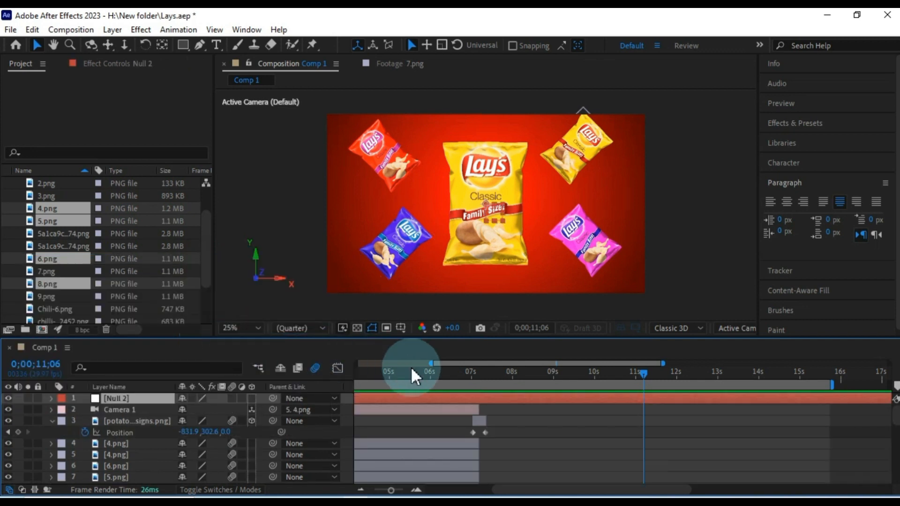
drag(170, 398, 137, 434)
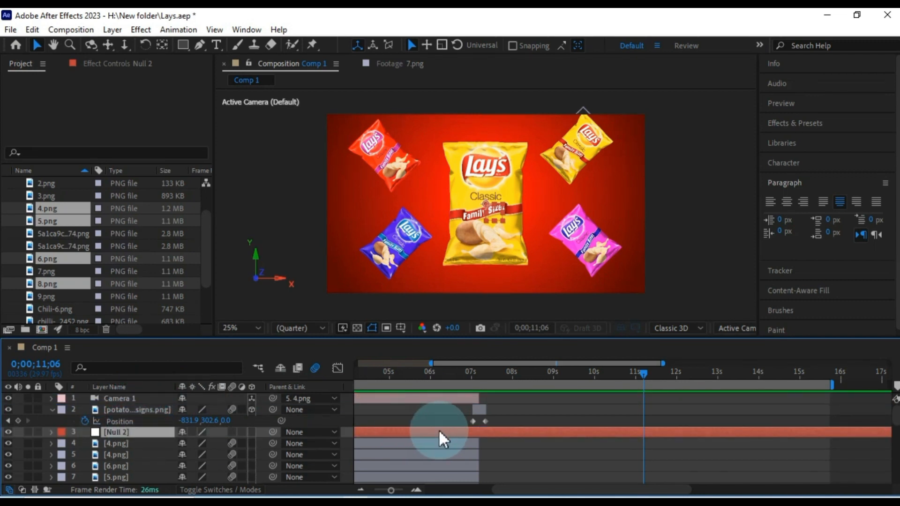
key(ctrl+z)
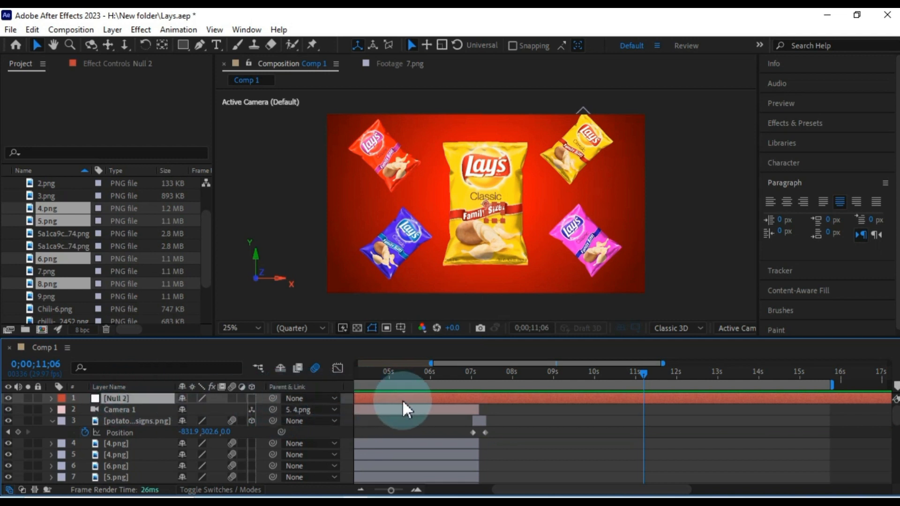
Step: Place the null directly above the 8.png small-bag layer and match its start and end to the small-bag layers' time span
drag(402, 400, 505, 405)
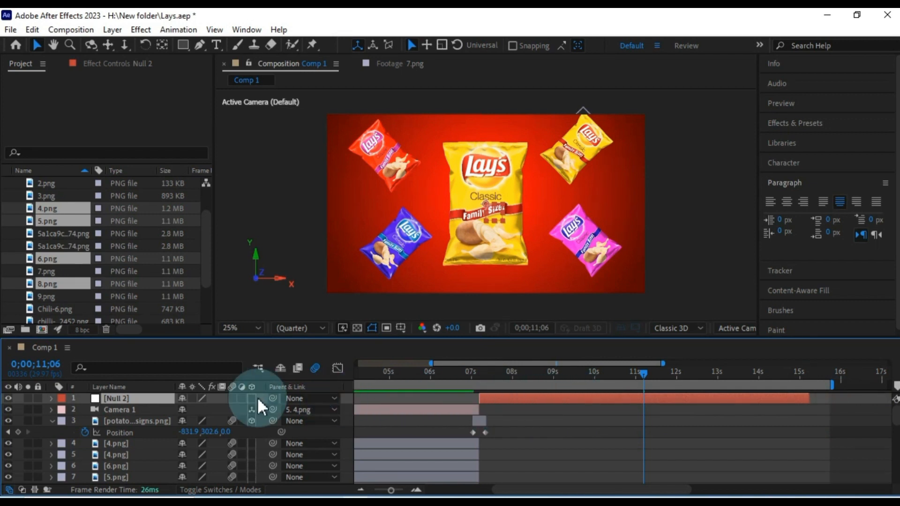
drag(119, 399, 116, 433)
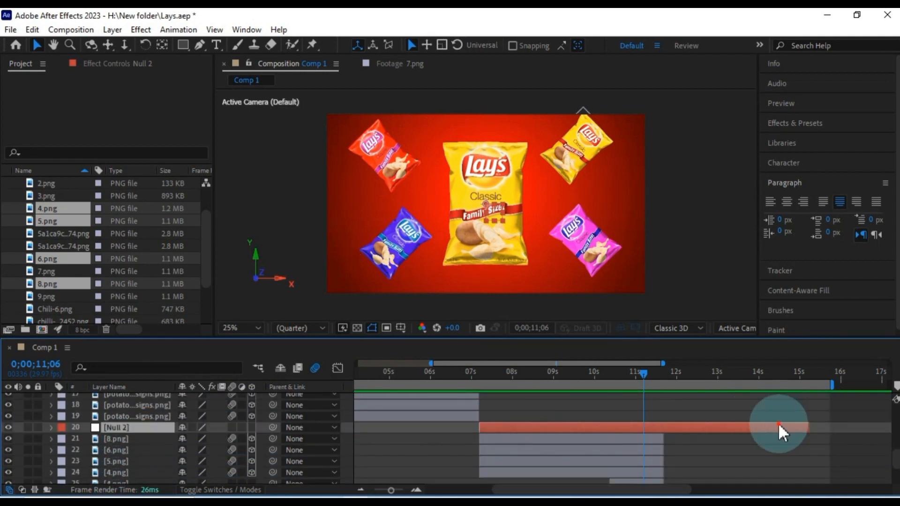
drag(808, 428, 669, 425)
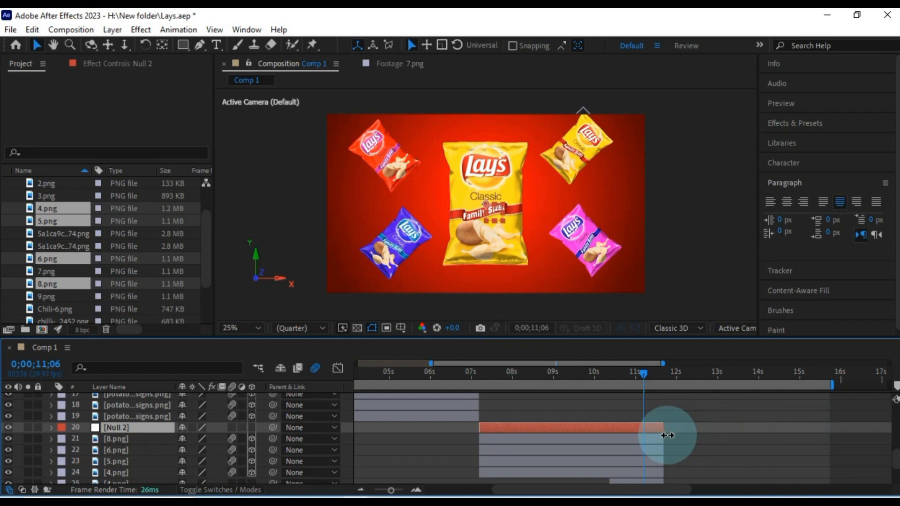
Step: Parent the four small-bag layers, 8.png, 6.png, 5.png and 4.png, to the null object
key(space)
click(528, 440)
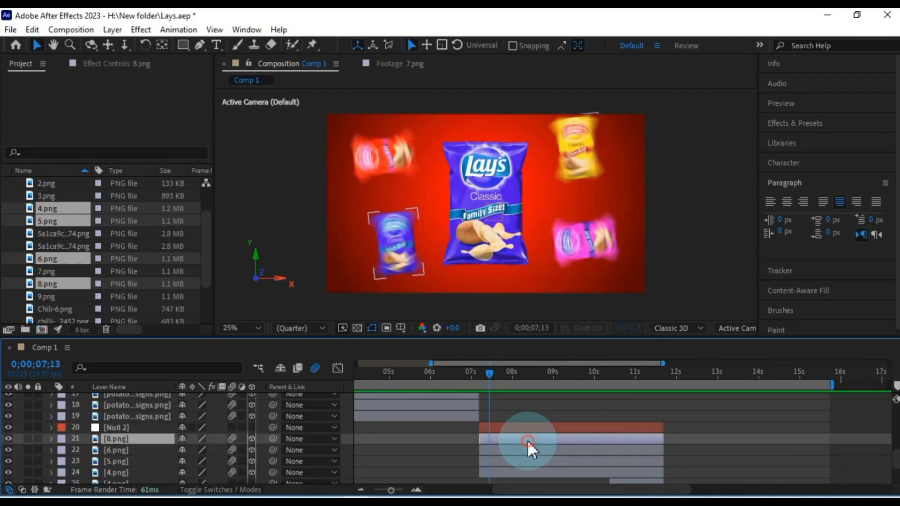
scroll(527, 443, down, 1)
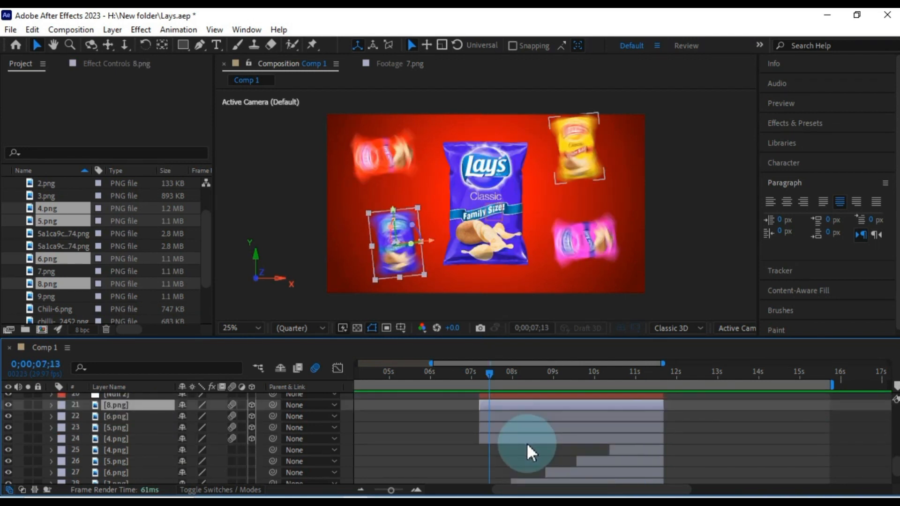
shift+click(527, 443)
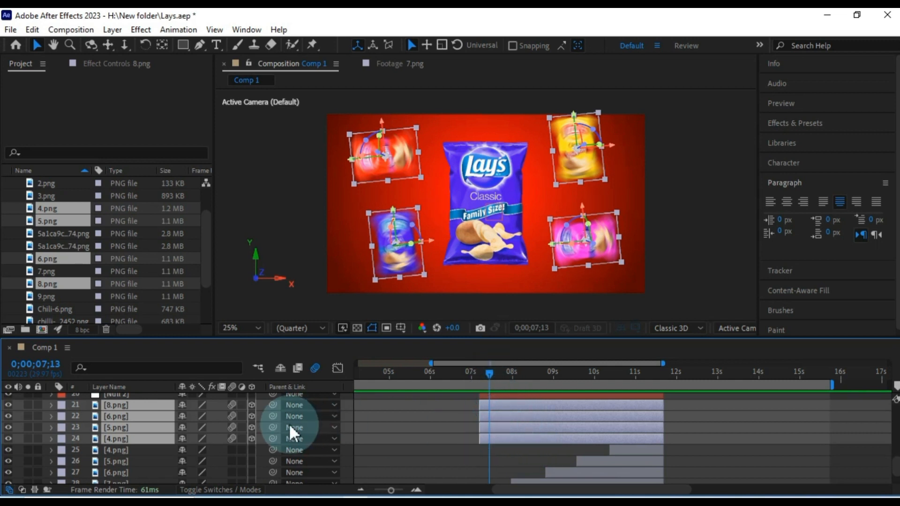
scroll(274, 423, up, 1)
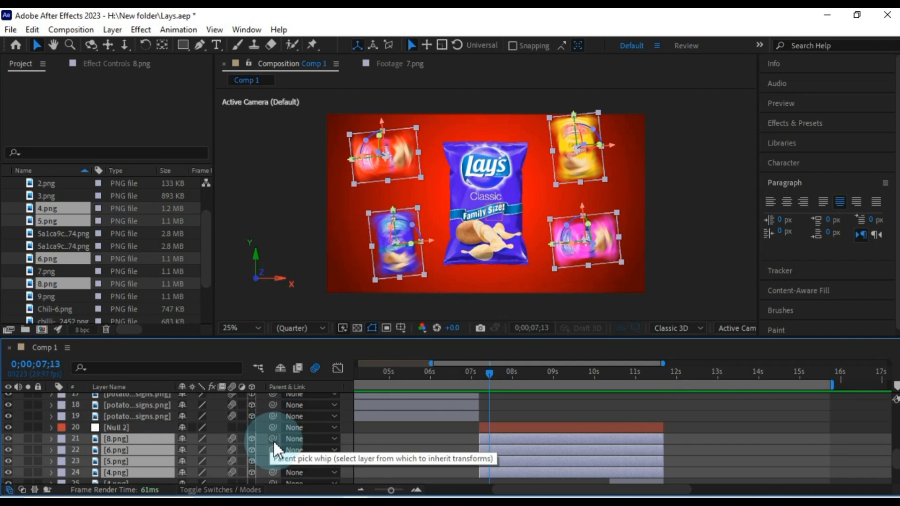
drag(273, 441, 138, 430)
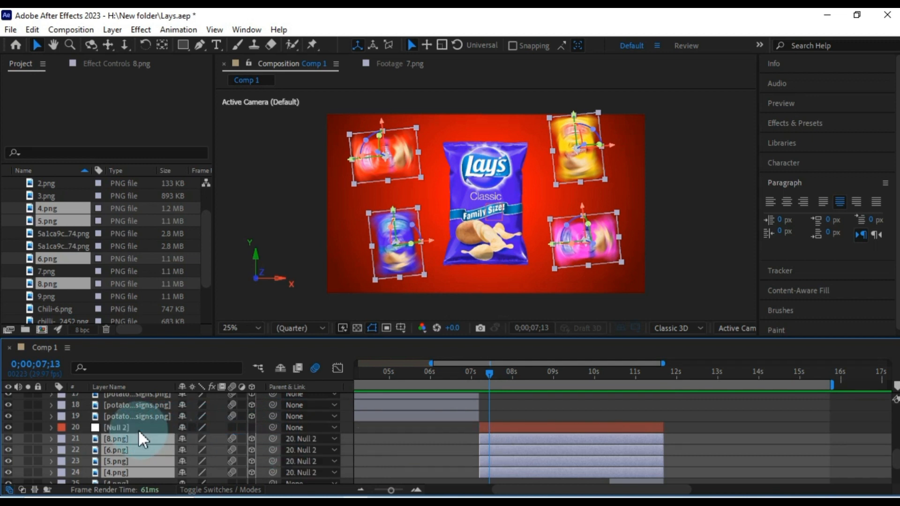
Step: Make the null object a 3D layer and enable its motion blur
click(252, 428)
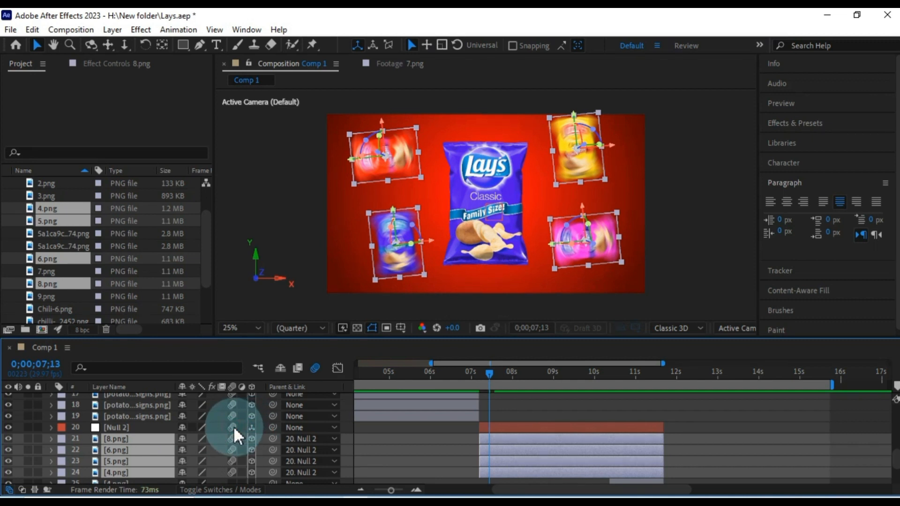
scroll(156, 449, down, 1)
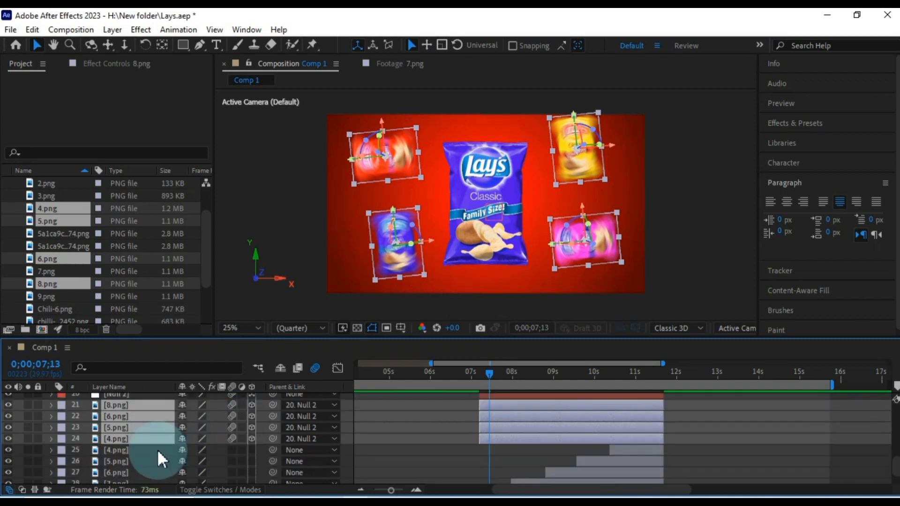
scroll(159, 448, up, 2)
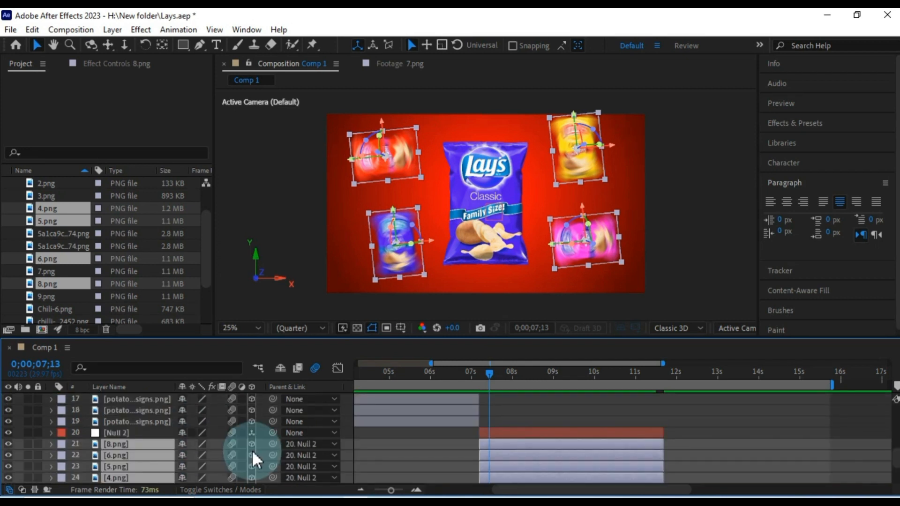
Step: Animate the null's Z Rotation from 0° at 0;00;07;06 to 4x+181° at 0;00;10;22
click(521, 432)
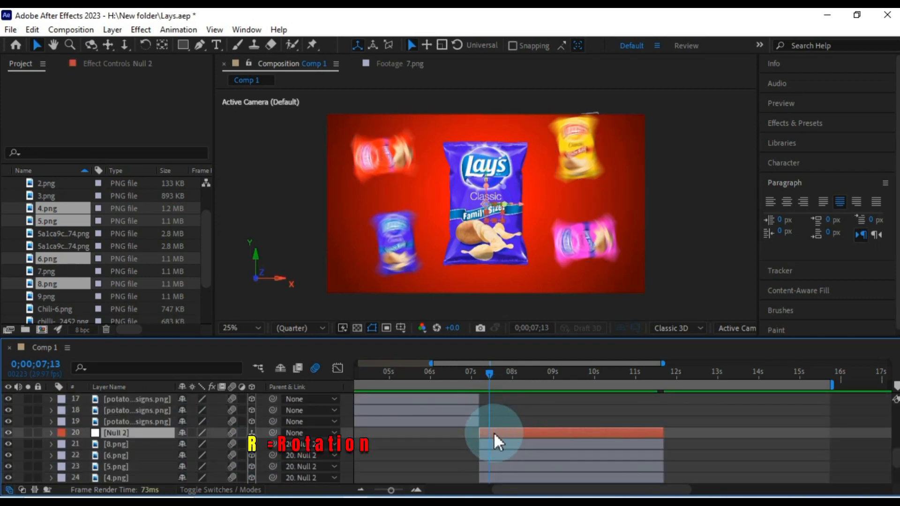
key(r)
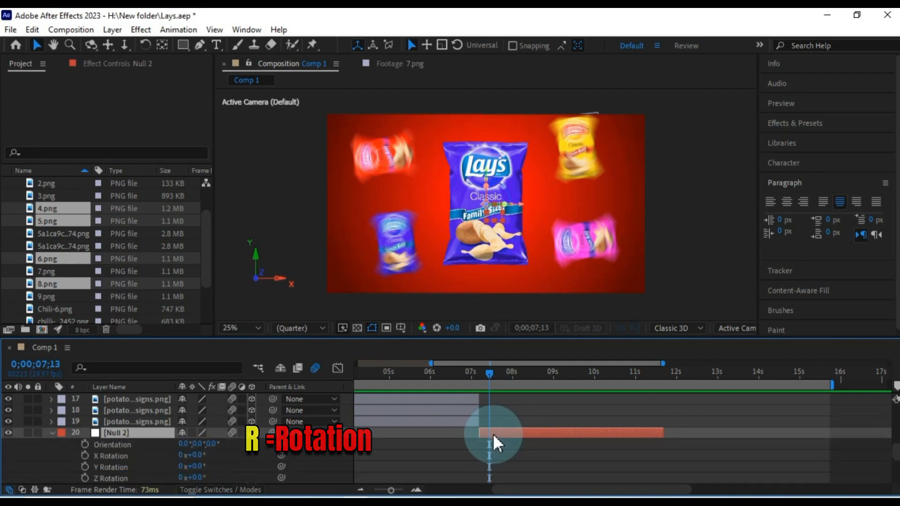
drag(491, 374, 479, 373)
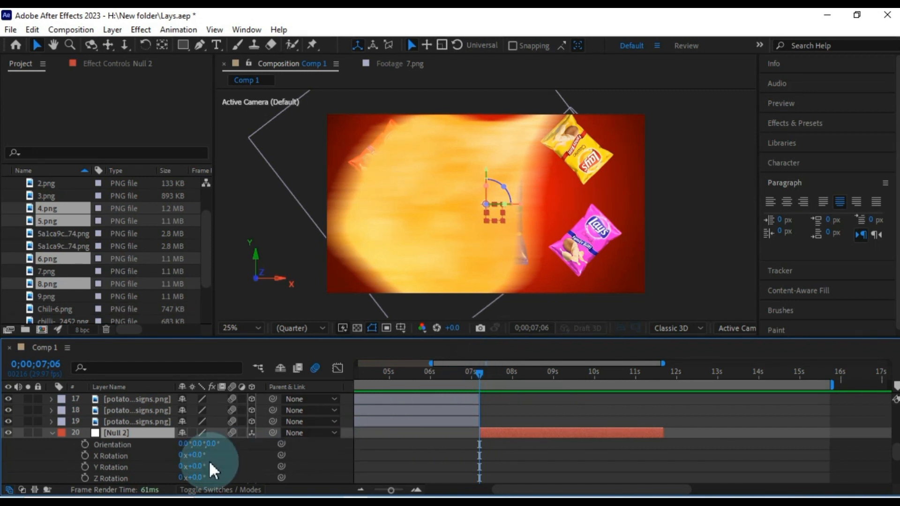
click(85, 479)
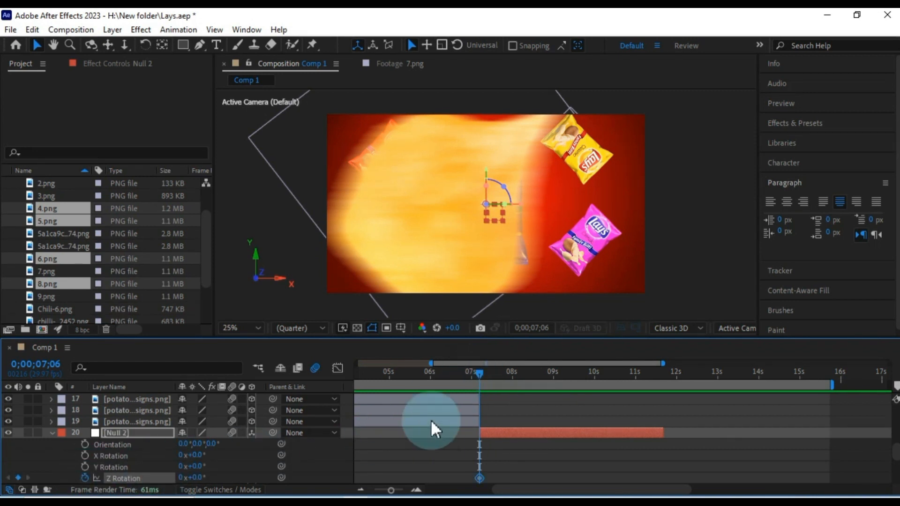
drag(480, 373, 625, 403)
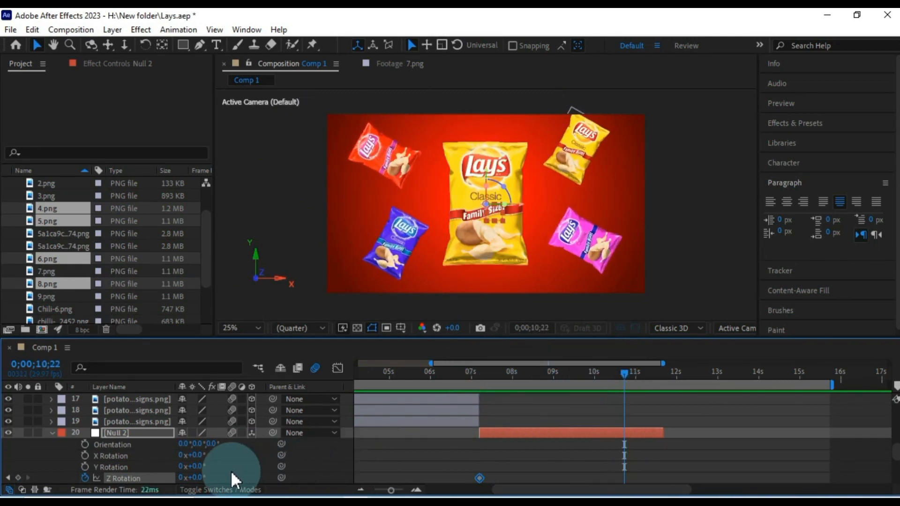
drag(193, 478, 286, 468)
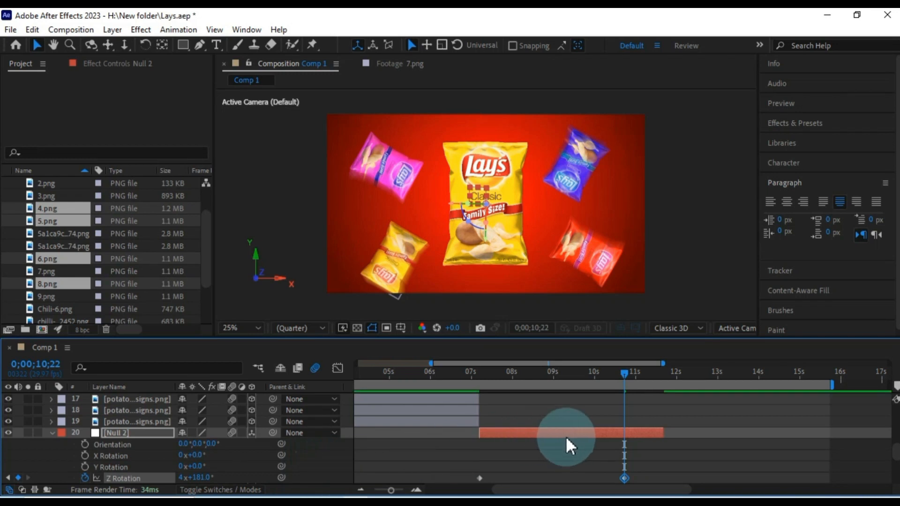
Step: Apply Easy Ease to both Z Rotation keyframes of the null object
scroll(572, 435, down, 1)
drag(656, 435, 460, 444)
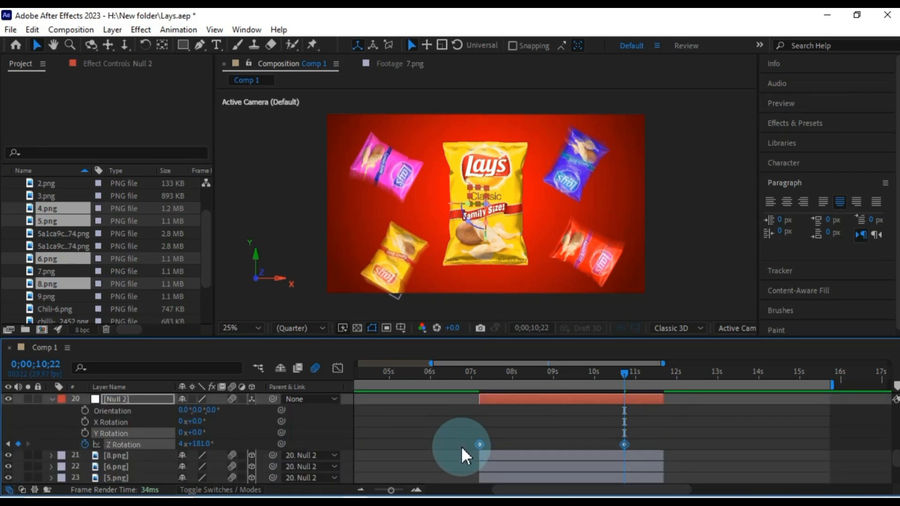
right_click(480, 444)
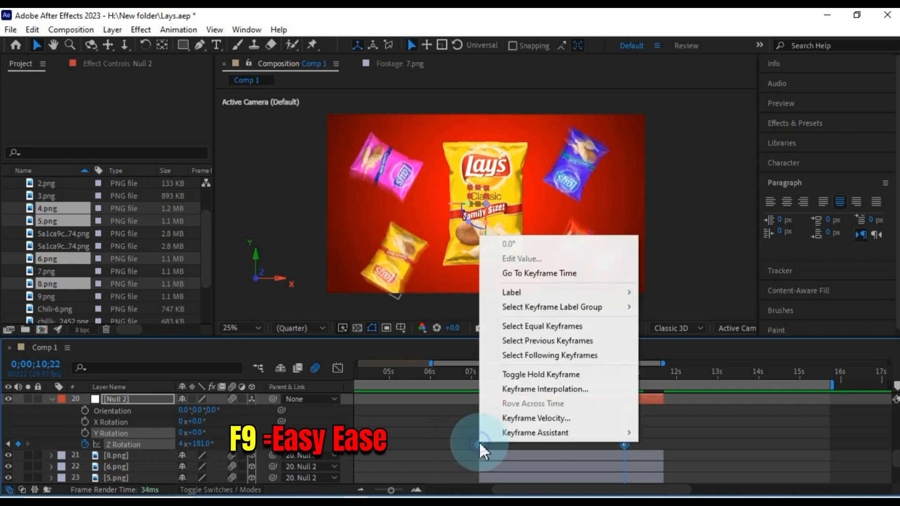
mouse_move(564, 435)
click(699, 345)
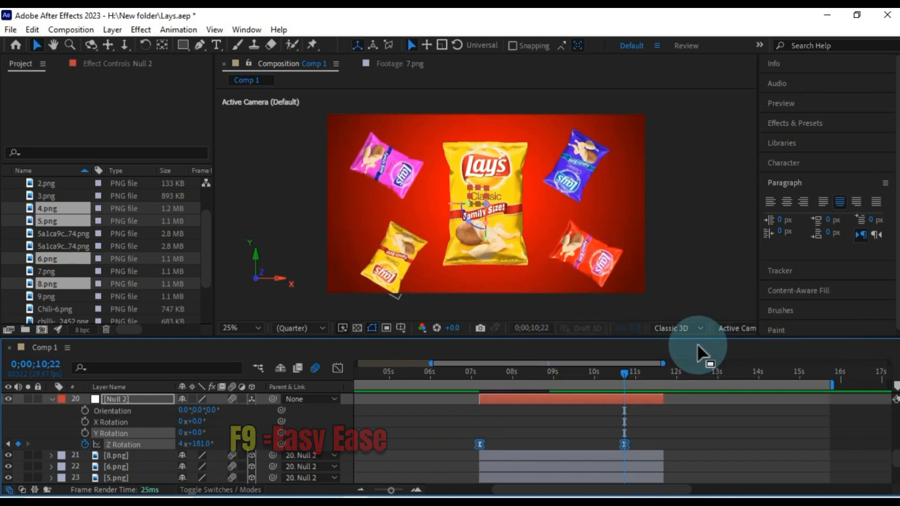
Step: Reshape the null's Z Rotation speed graph so the speed peaks sharply near the first keyframe and tapers off toward the last
click(338, 368)
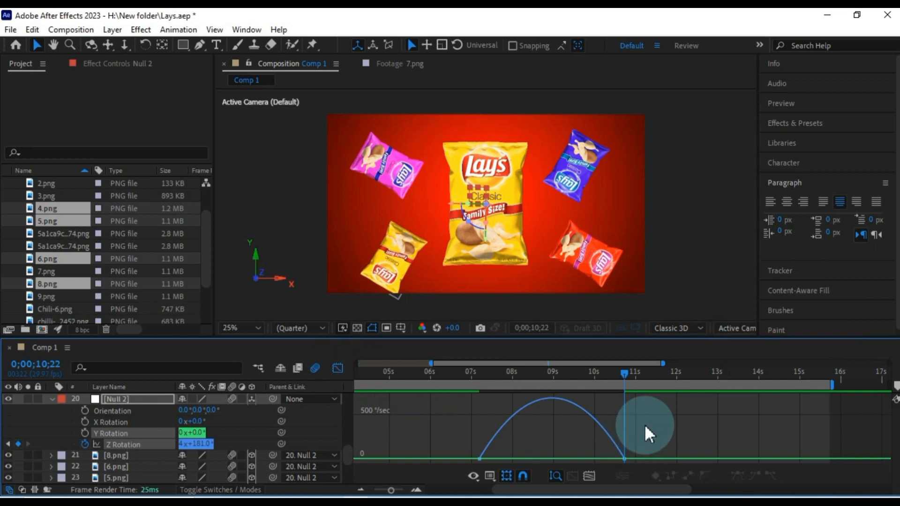
drag(647, 400, 455, 458)
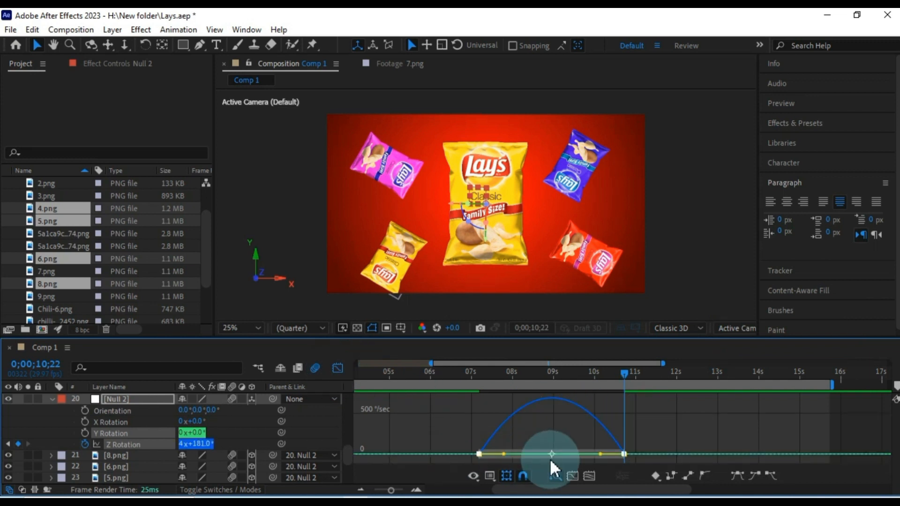
drag(598, 452, 483, 452)
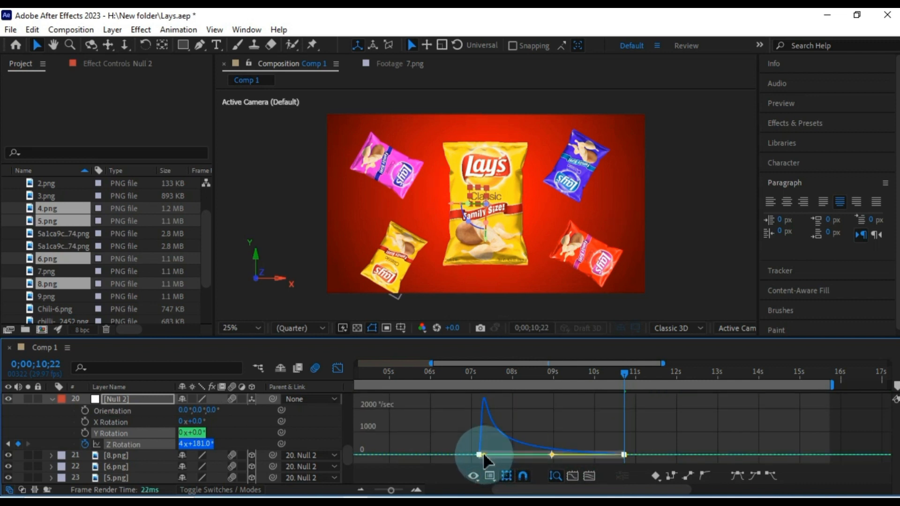
click(338, 368)
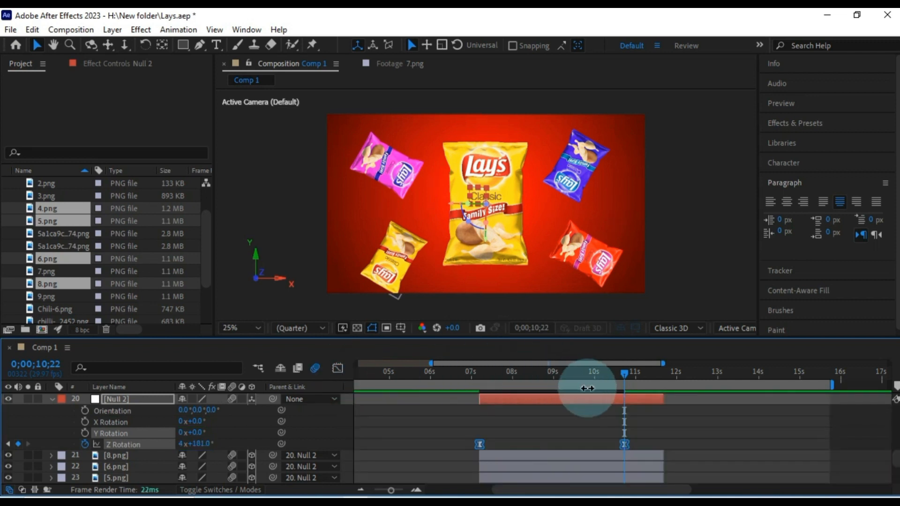
click(51, 399)
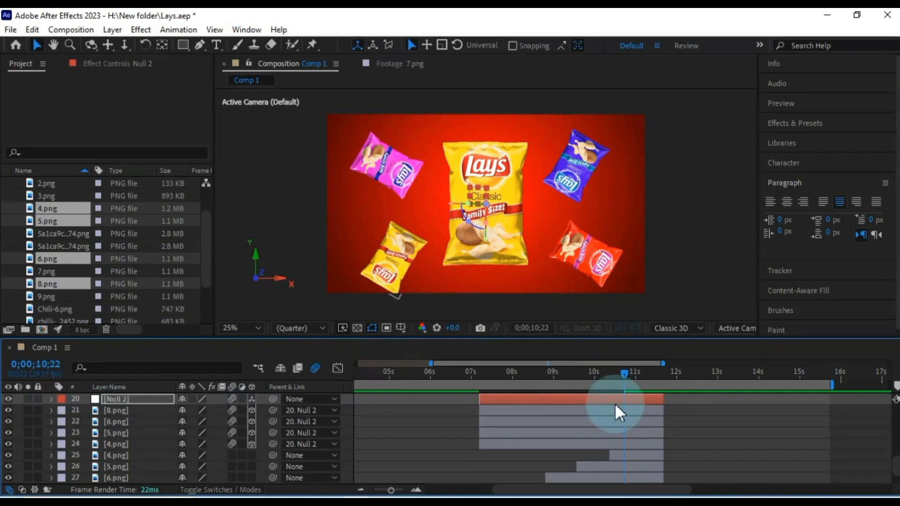
Step: Play back the composition from just before the small bags appear to check their spin around the central bag
click(688, 409)
drag(624, 374, 427, 398)
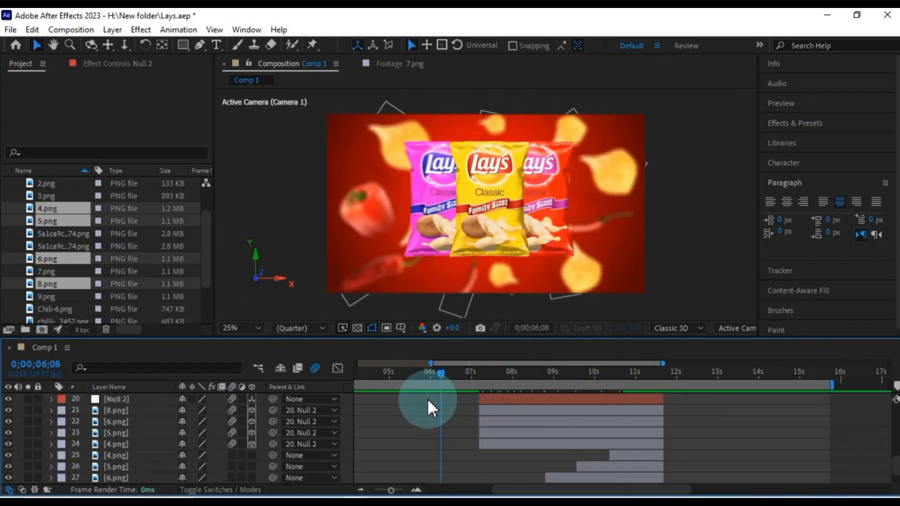
key(space)
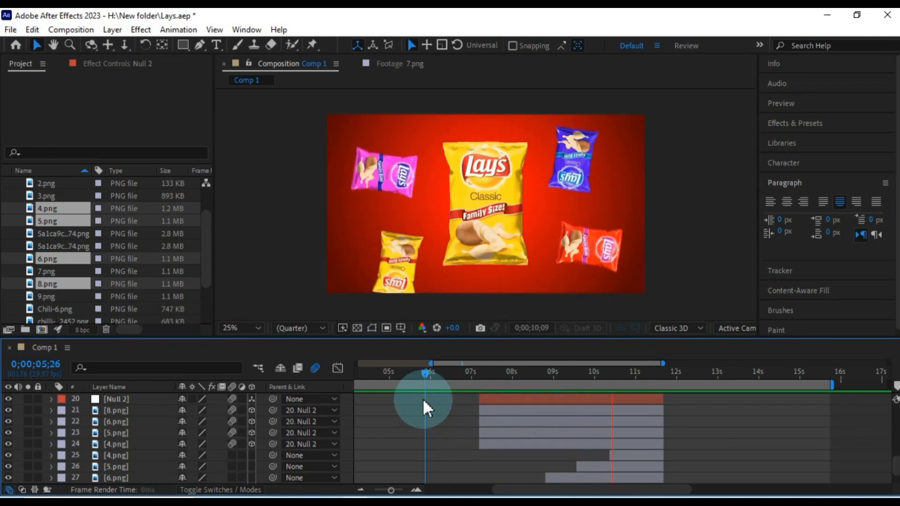
key(space)
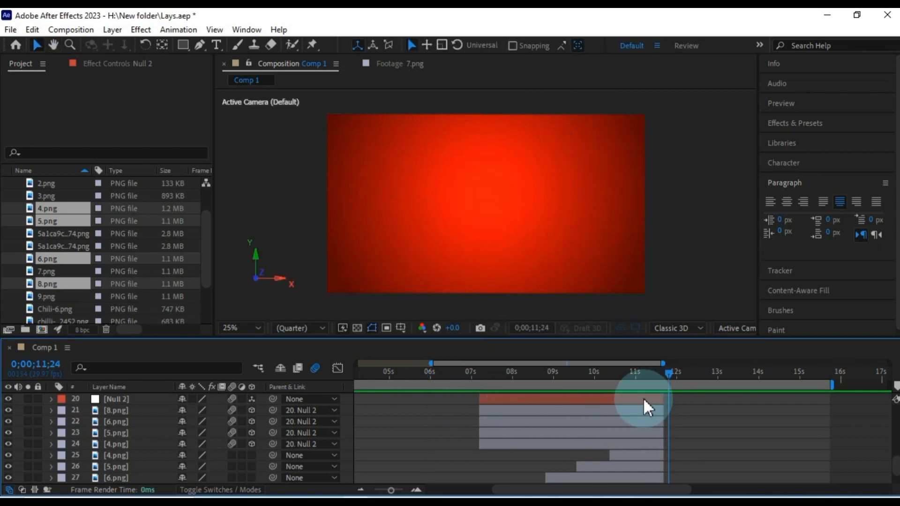
Step: Set the null's Z Rotation keyframe at 0;00;10;22 to 3x+187°
click(640, 399)
key(r)
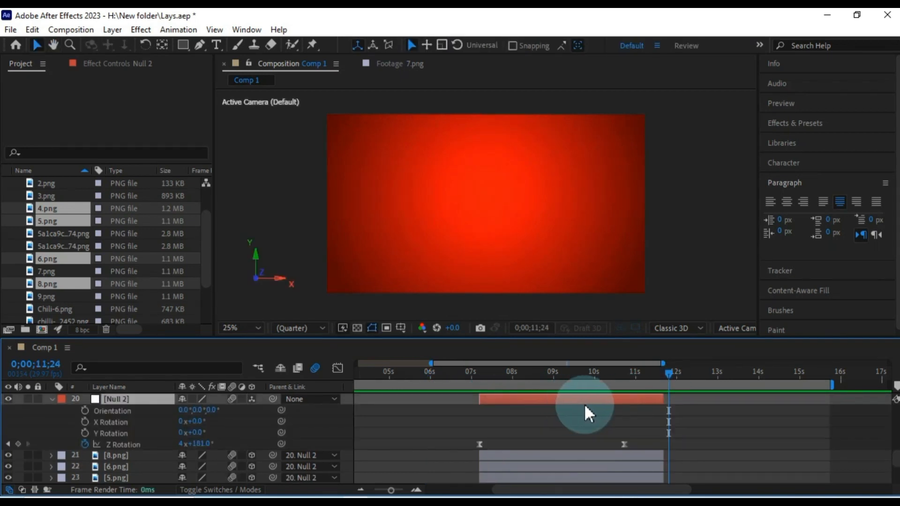
drag(663, 376, 626, 389)
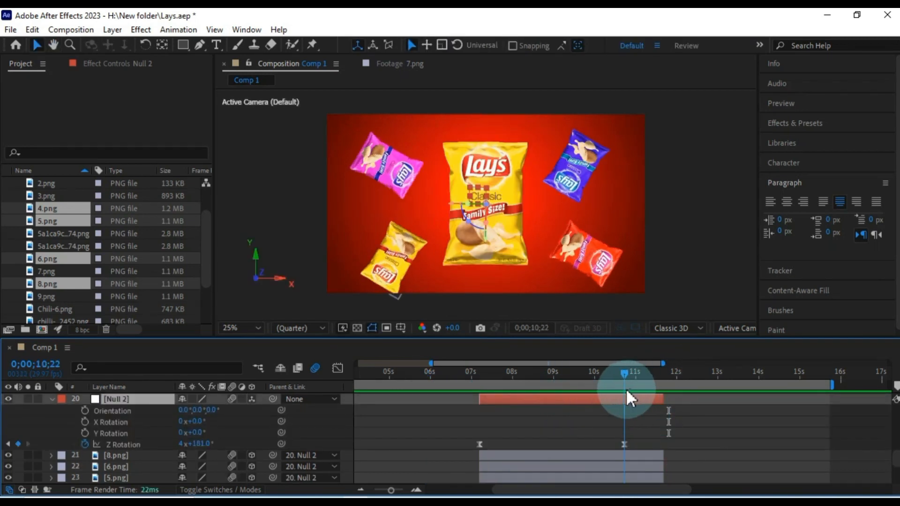
click(624, 443)
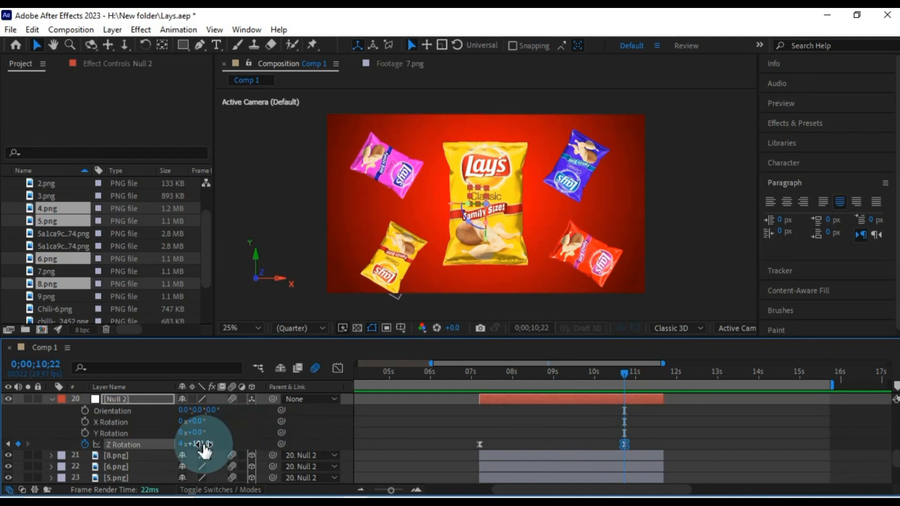
mouse_move(201, 445)
mouse_down()
mouse_move(30, 451)
mouse_move(188, 443)
mouse_up()
click(656, 437)
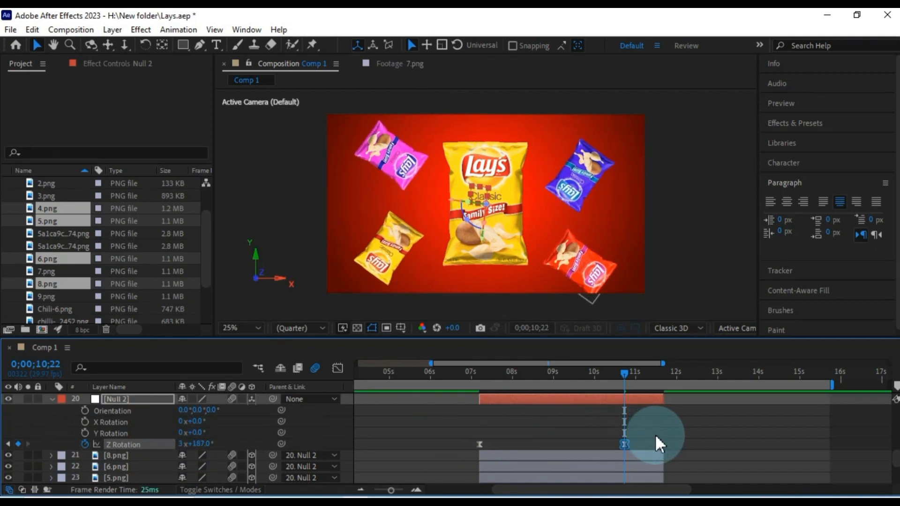
click(51, 399)
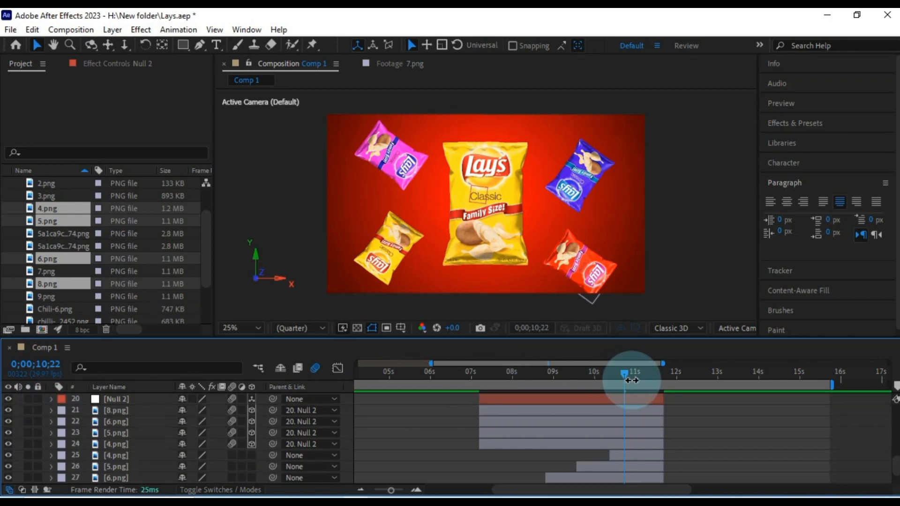
Step: Preview the spin and shorten the work area so it ends where the small-bag layers end
drag(626, 375, 448, 423)
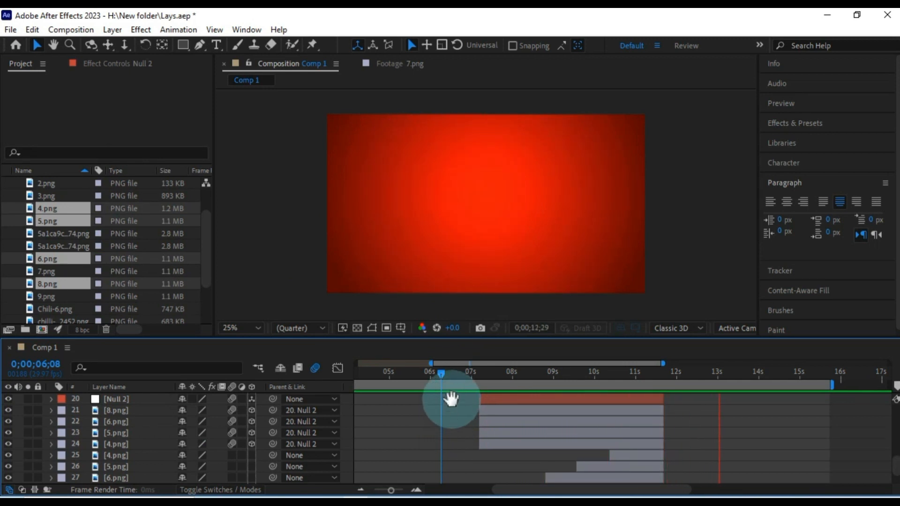
key(space)
mouse_move(834, 385)
mouse_down()
mouse_move(694, 392)
mouse_move(675, 402)
mouse_up()
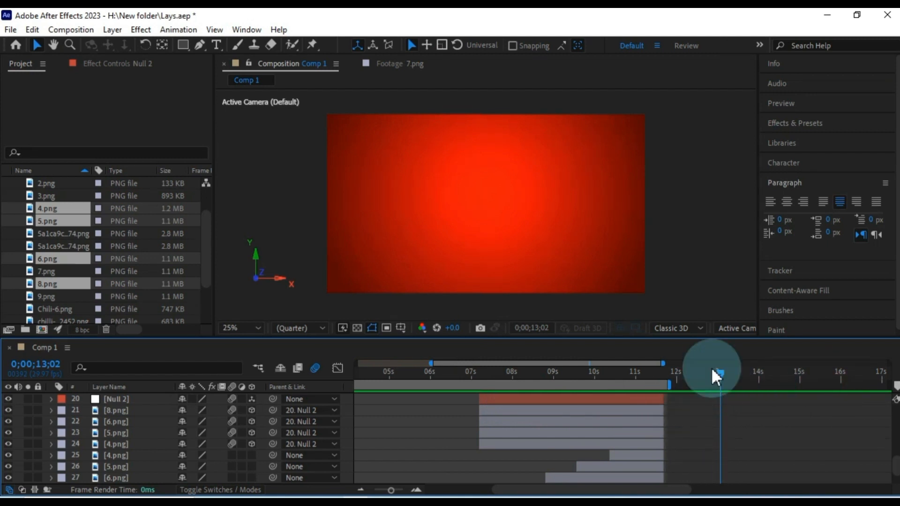
drag(711, 371, 248, 401)
drag(389, 492, 378, 491)
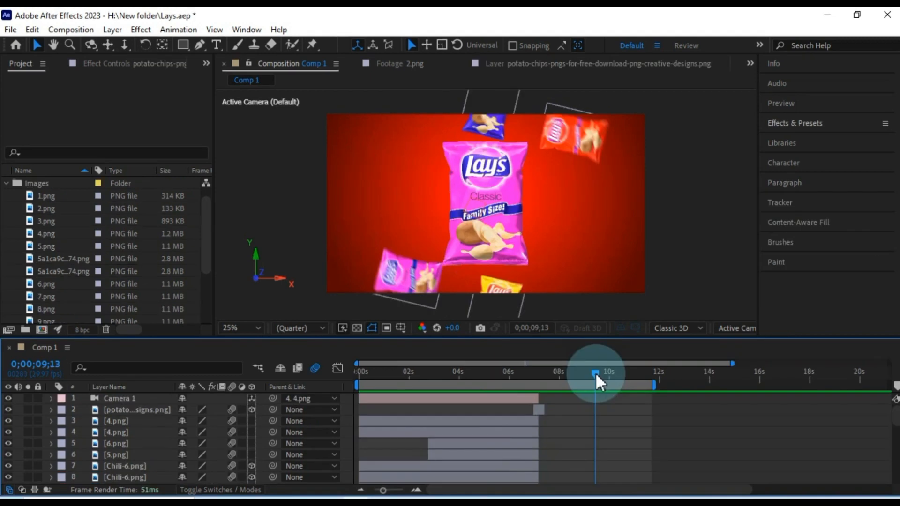
Step: Find the Drop Shadow effect and apply it to the upper 4.png layer, layer 3
drag(596, 373, 419, 378)
click(125, 422)
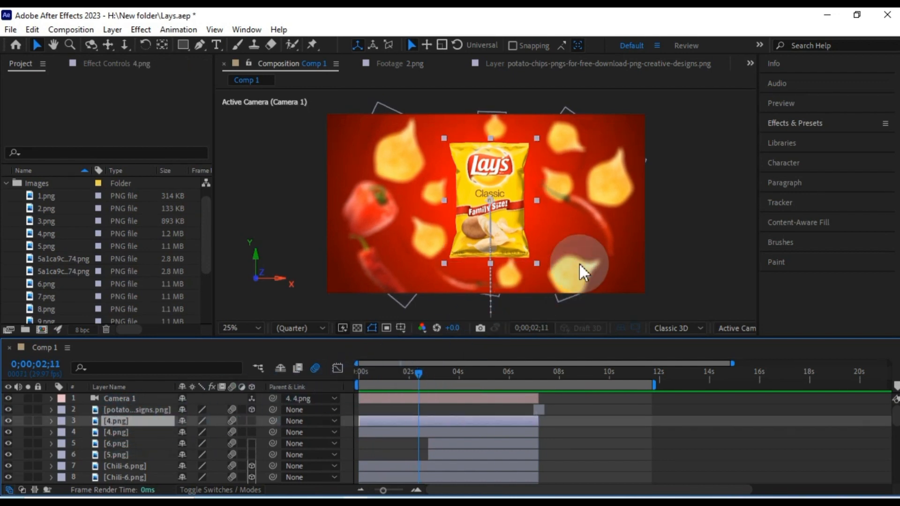
click(797, 123)
click(800, 139)
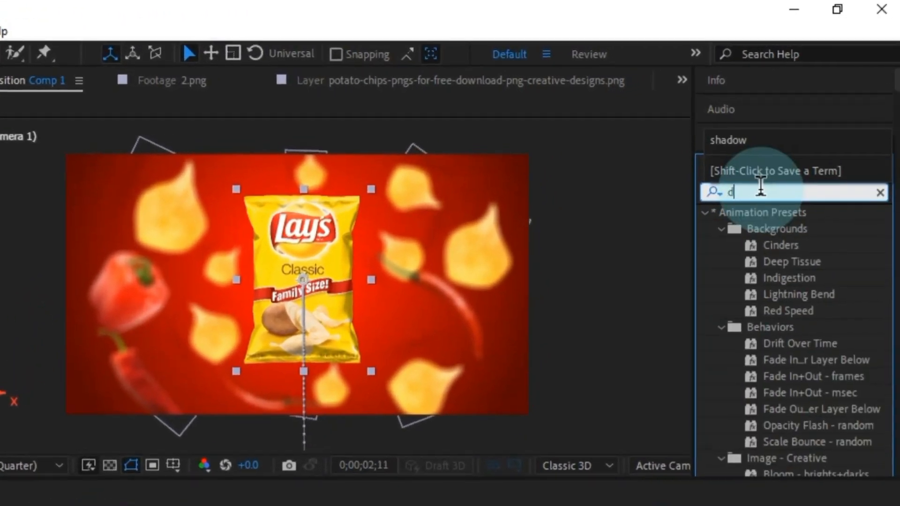
text(drop shadow)
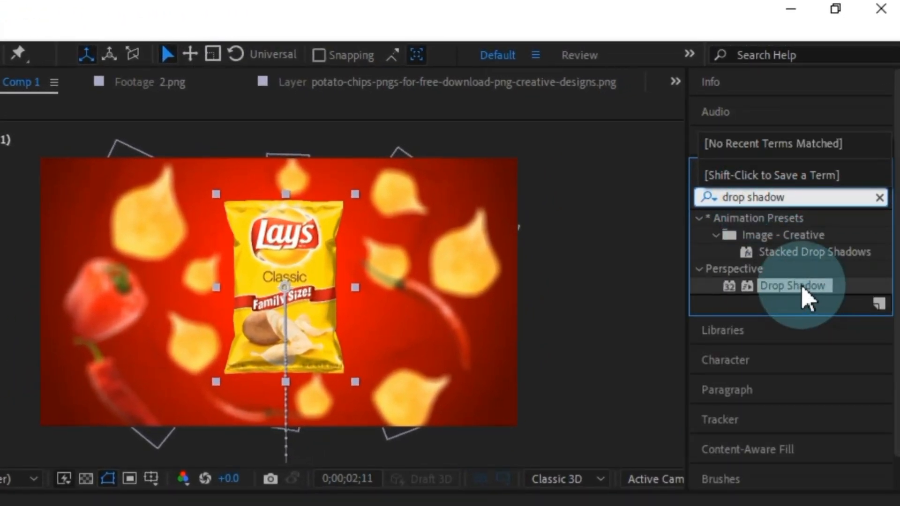
drag(799, 287, 134, 421)
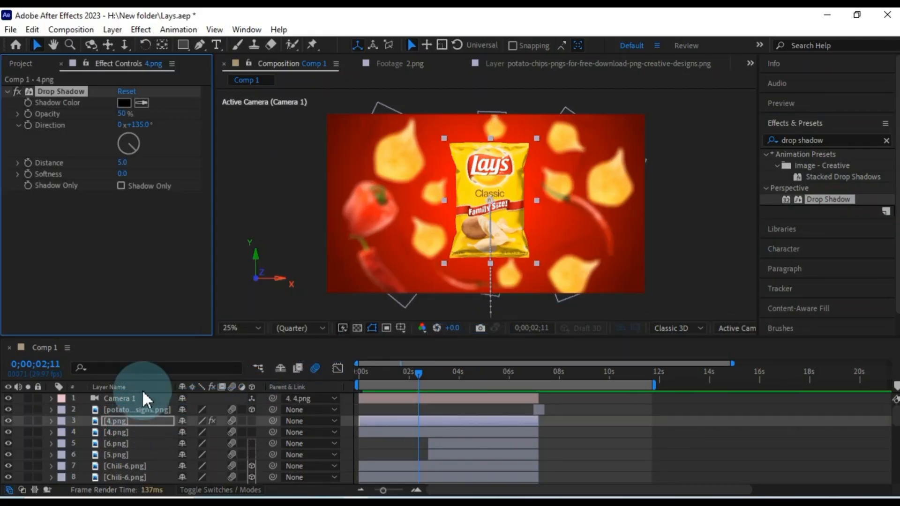
Step: Set the Drop Shadow's Softness to 100 and its Distance to 50
click(121, 174)
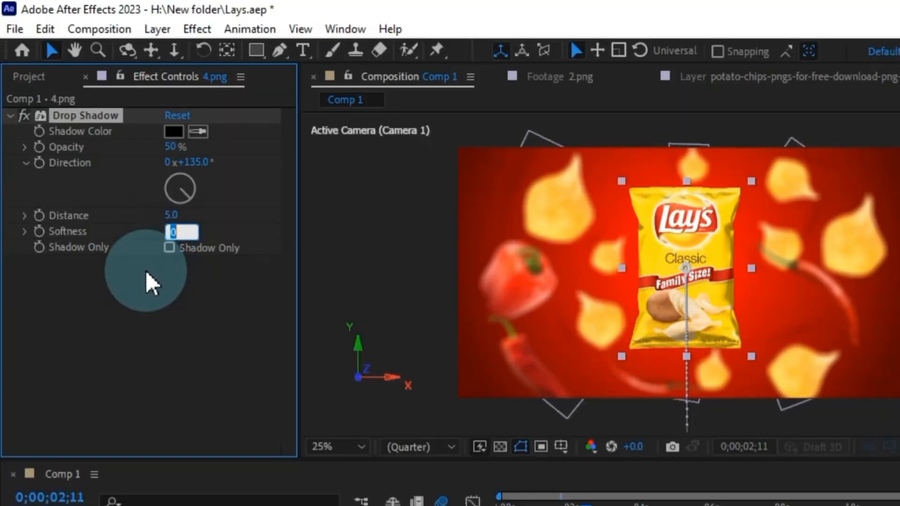
text(100)
click(145, 271)
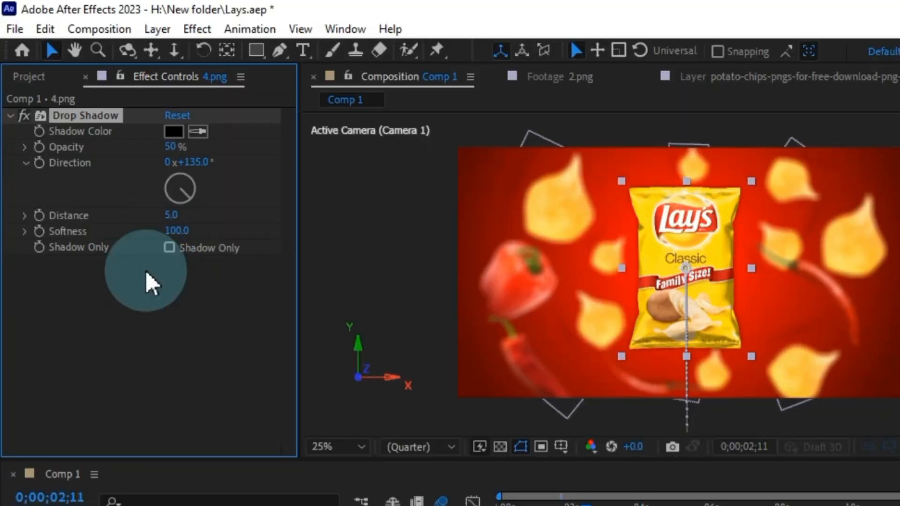
click(171, 215)
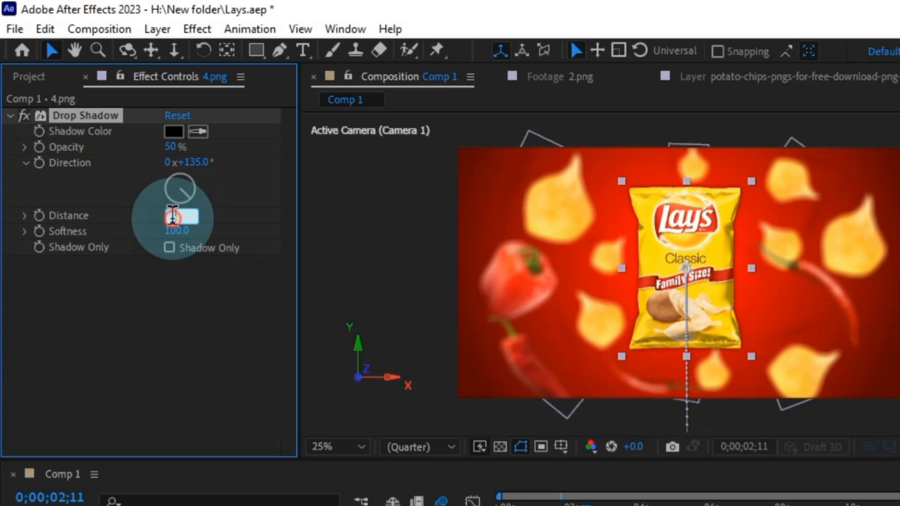
text(50)
key(Return)
click(112, 271)
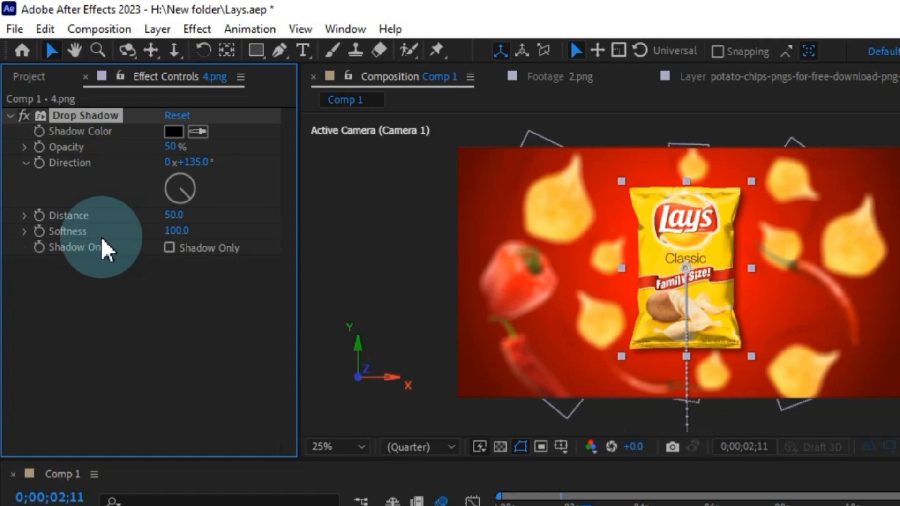
Step: Copy the Drop Shadow effect from 4.png onto the 6.png and 5.png layers, 5 and 6, and preview the result
right_click(84, 117)
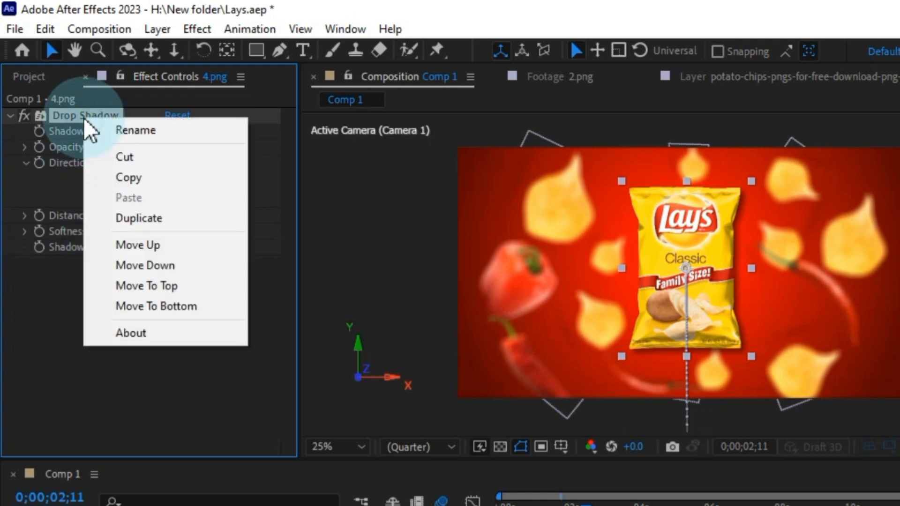
click(122, 177)
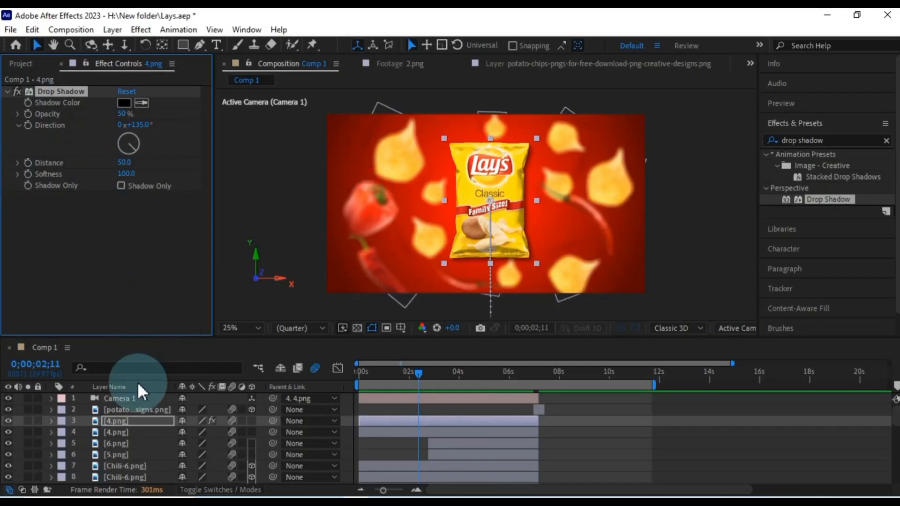
drag(410, 373, 441, 379)
click(463, 444)
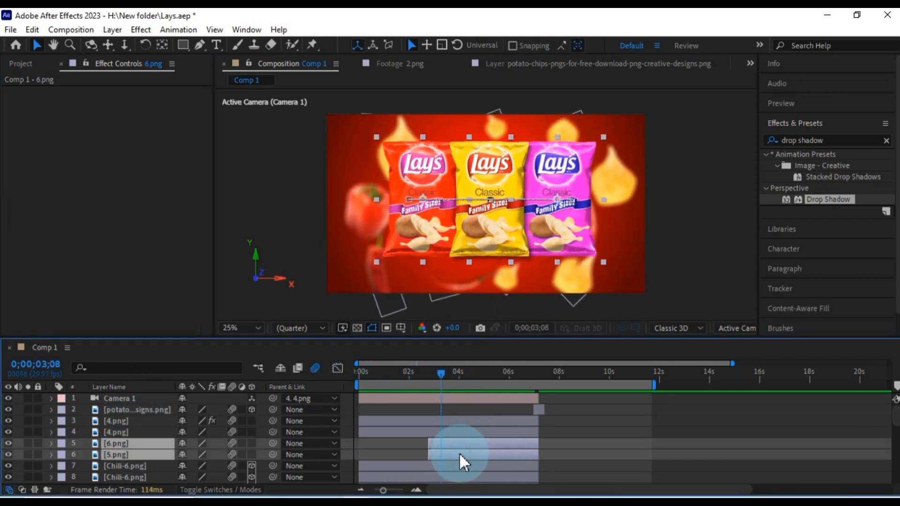
click(117, 165)
key(ctrl+v)
click(100, 190)
key(ctrl+v)
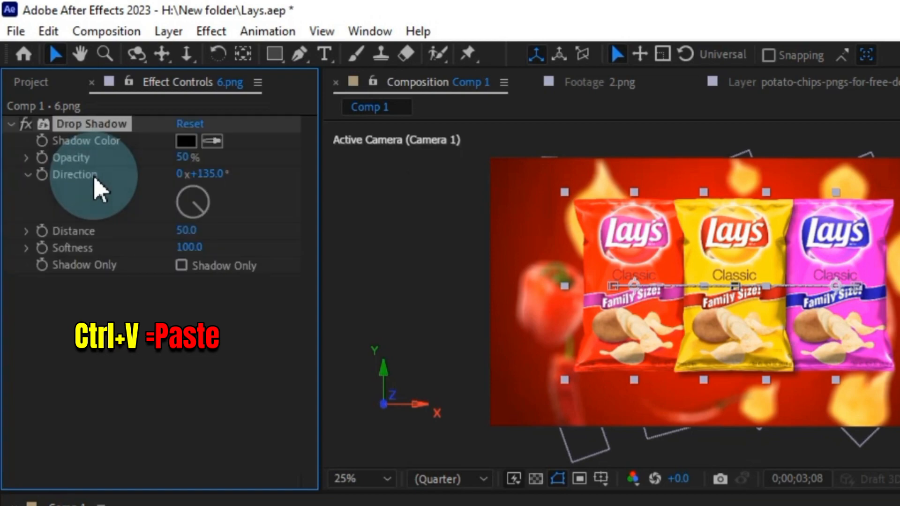
click(511, 441)
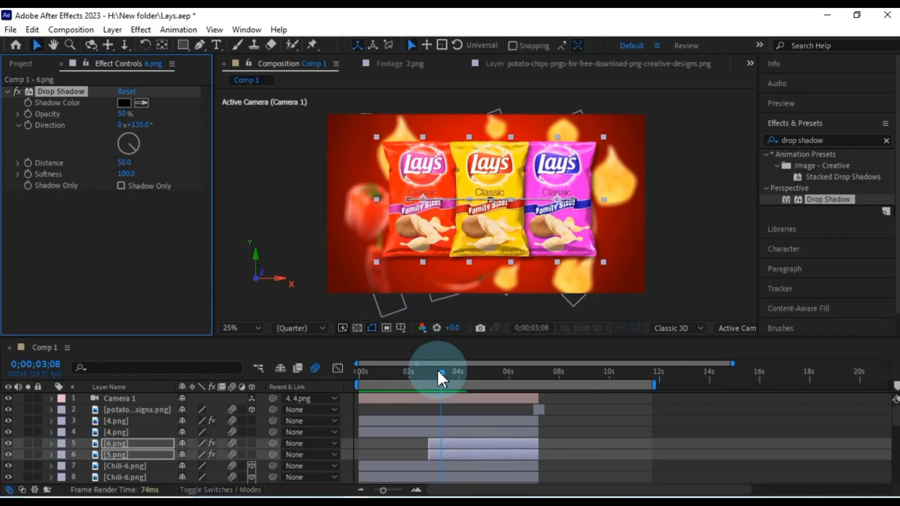
click(435, 373)
key(space)
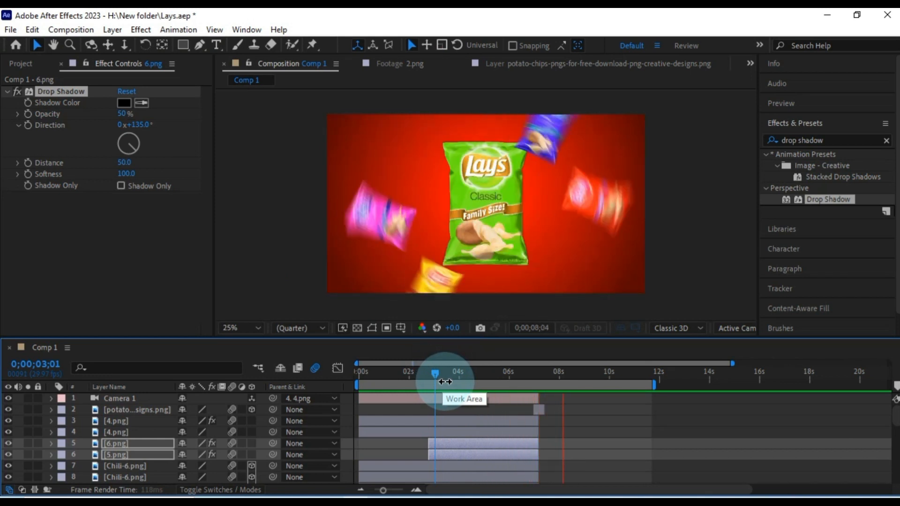
Step: Paste the copied Drop Shadow onto the four small-bag layers, 21 to 24, and check them near the end of the spin
click(550, 375)
scroll(553, 398, down, 6)
click(566, 420)
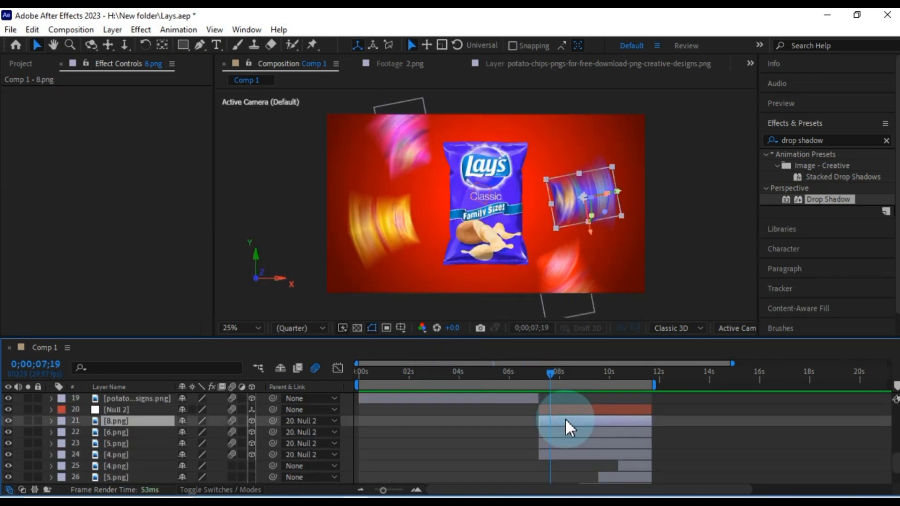
shift+click(567, 451)
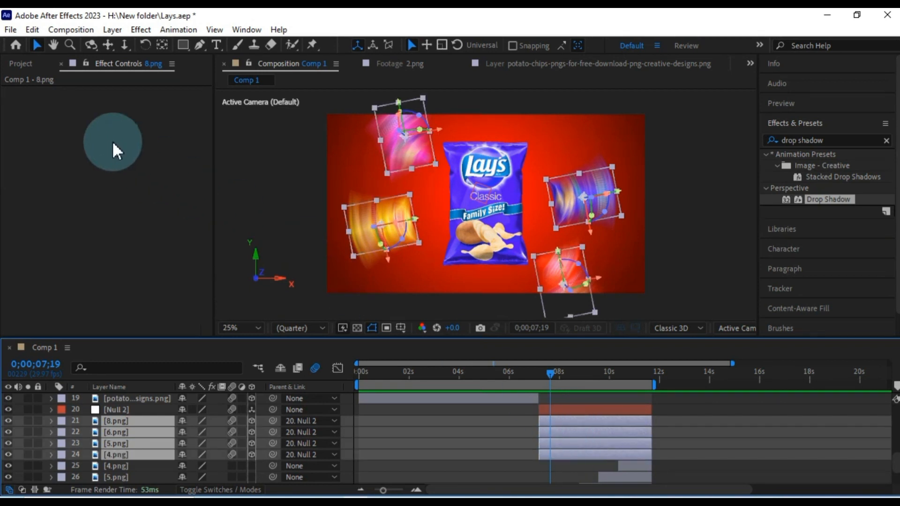
click(83, 123)
key(ctrl+v)
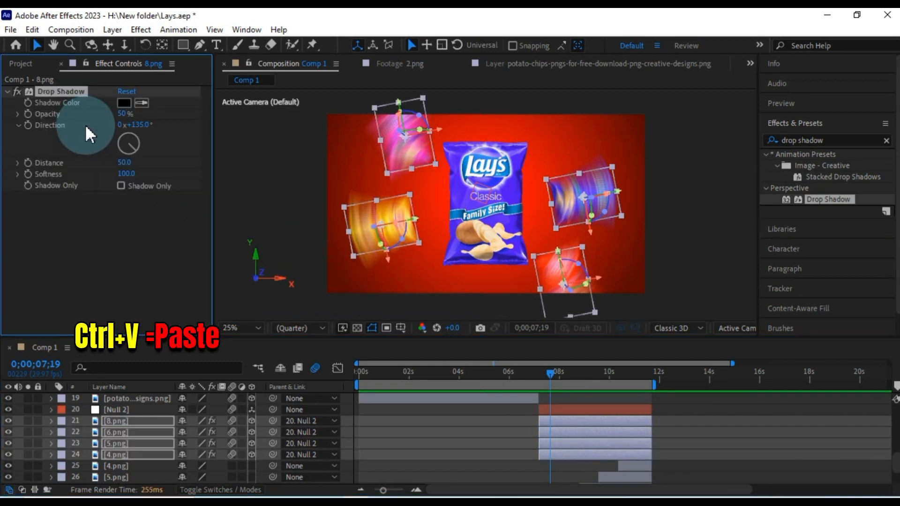
drag(589, 381, 626, 391)
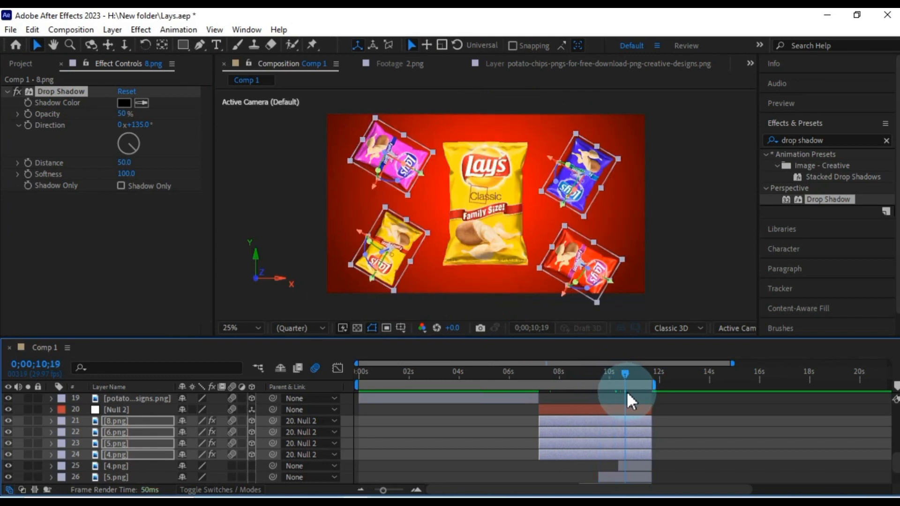
click(662, 429)
Step: Paste the same Drop Shadow onto the central-bag layers 25 to 29, from 4.png to 8.png
scroll(601, 406, down, 4)
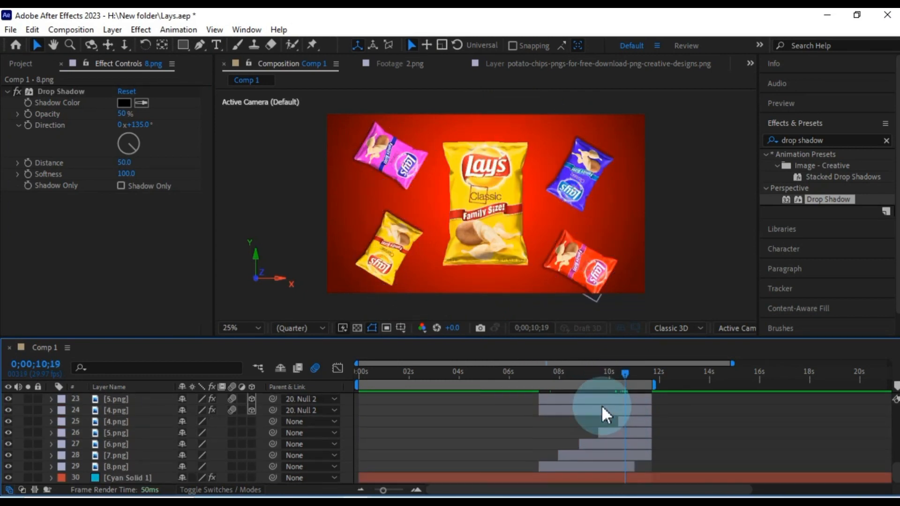
click(626, 432)
click(635, 421)
shift+click(618, 463)
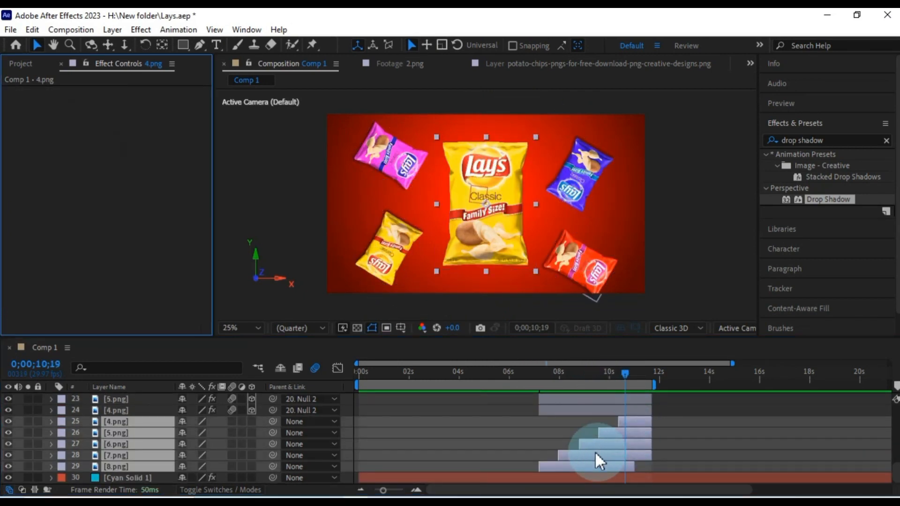
key(ctrl+v)
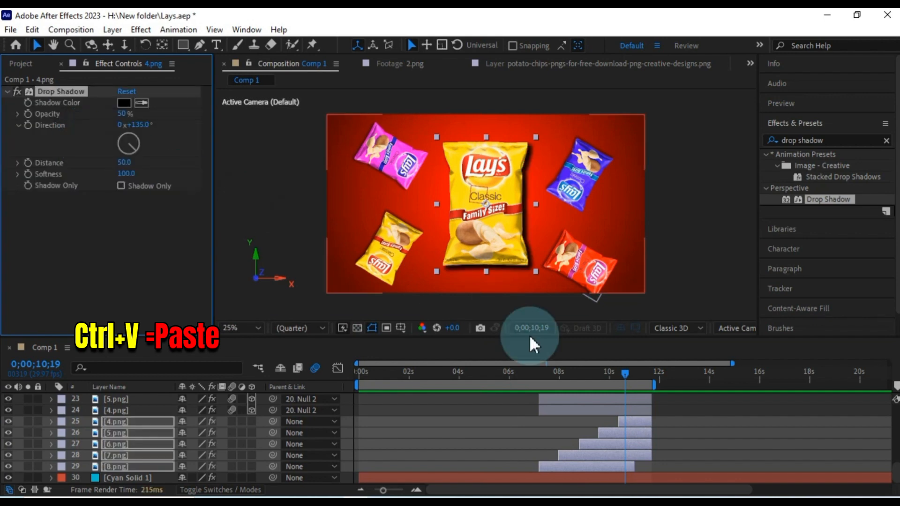
Step: Trim the central 8.png, 7.png, 6.png and 5.png layers so each one ends where the following bag begins
drag(624, 375, 552, 412)
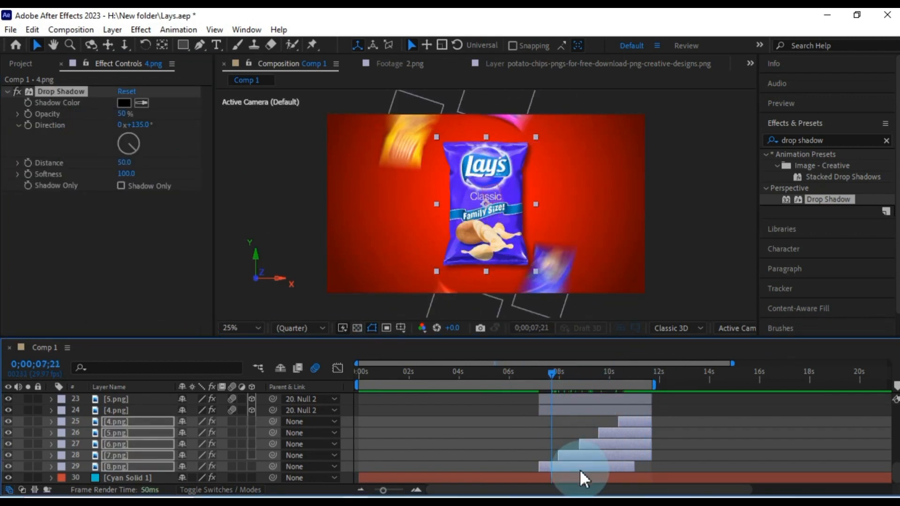
click(619, 467)
drag(634, 467, 558, 468)
click(613, 458)
drag(752, 443, 649, 443)
drag(751, 426, 681, 431)
drag(752, 409, 703, 411)
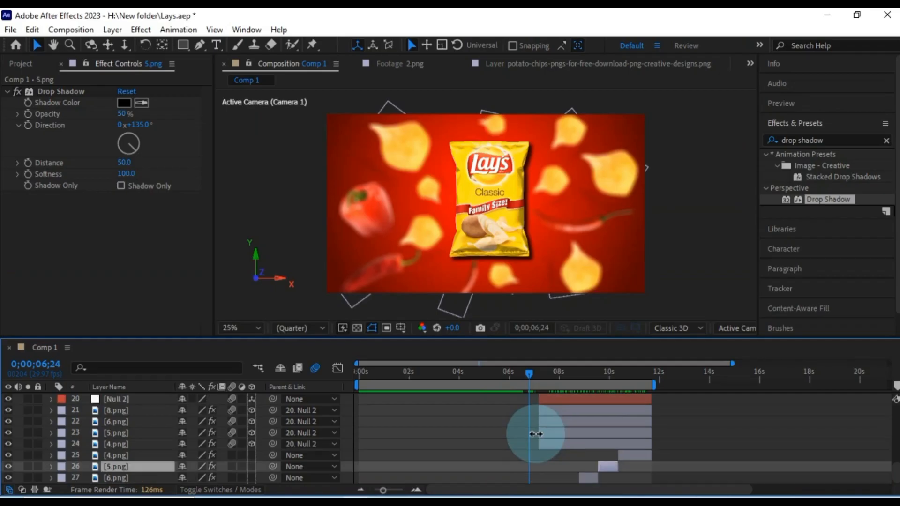
Step: Import the Realtime Fire 720p video and place it in Comp 1 directly above Cyan Solid 1
scroll(535, 435, up, 7)
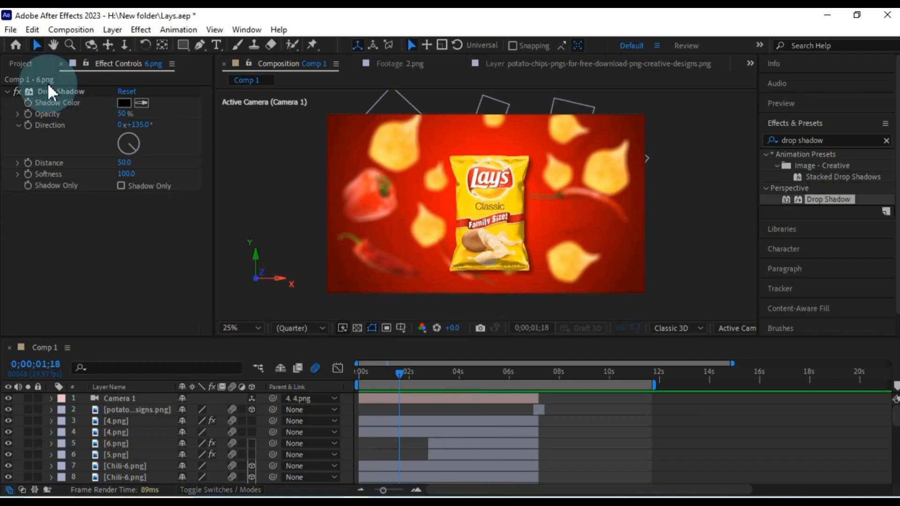
click(15, 63)
click(11, 187)
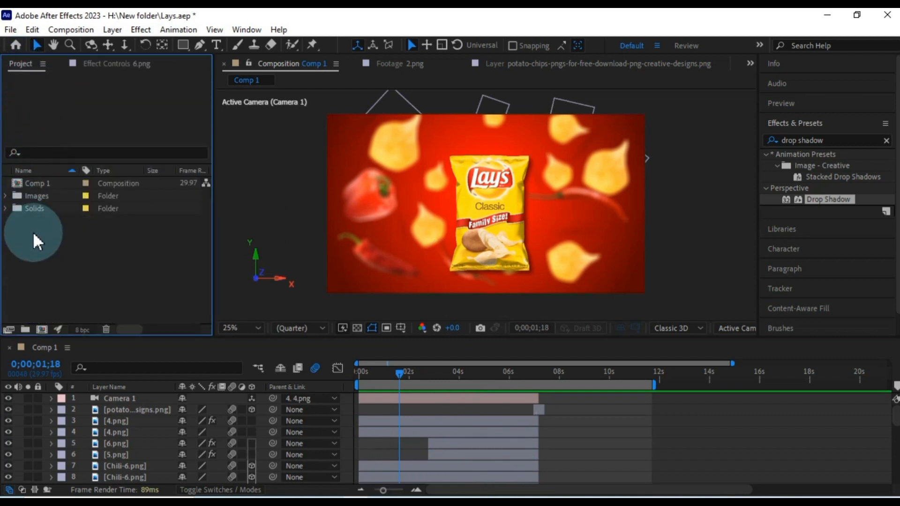
drag(350, 482, 77, 268)
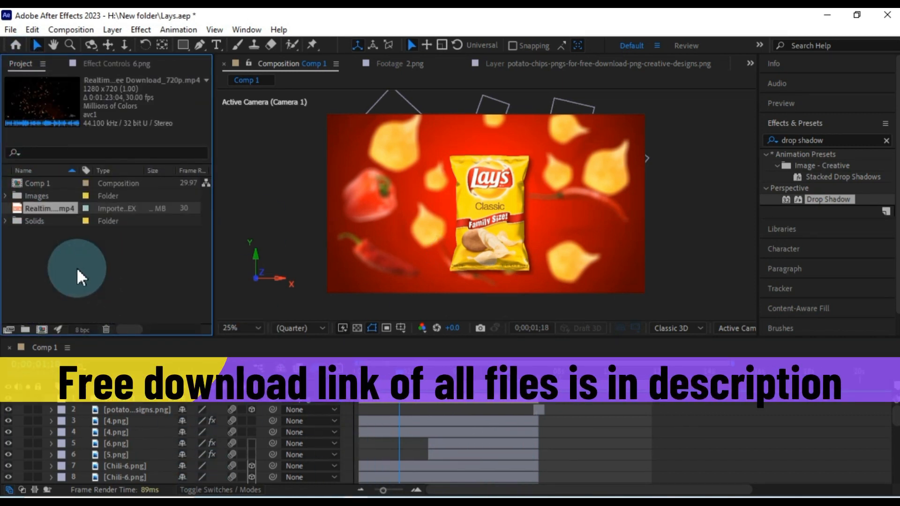
scroll(143, 429, down, 7)
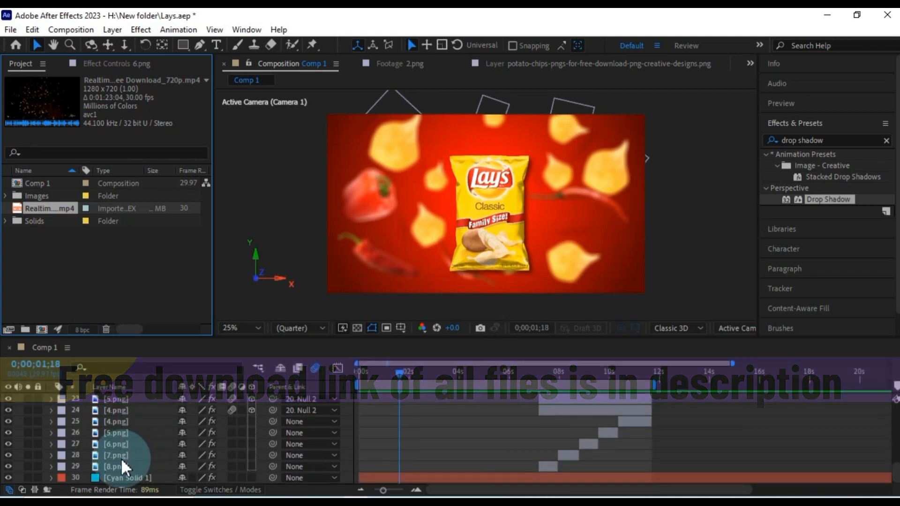
drag(139, 416, 135, 475)
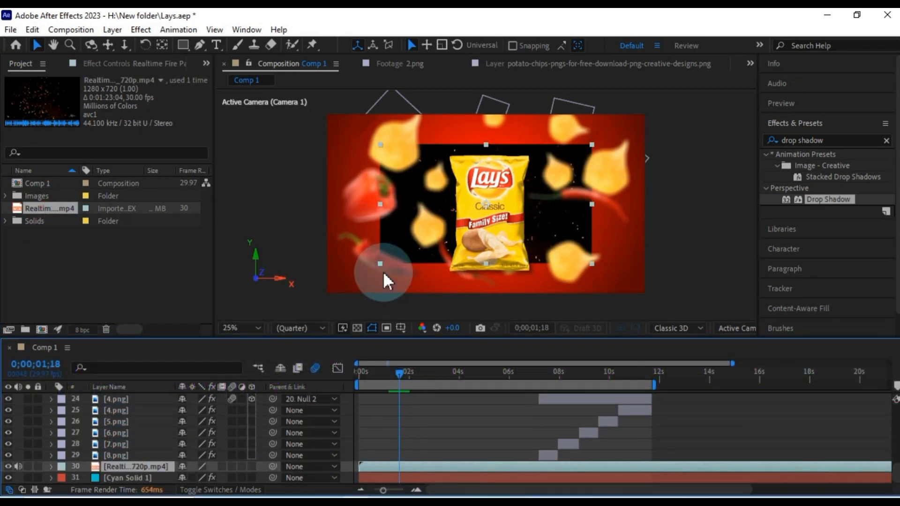
Step: Scale the fire video to cover the whole composition and set its blending mode to Screen
drag(381, 263, 325, 295)
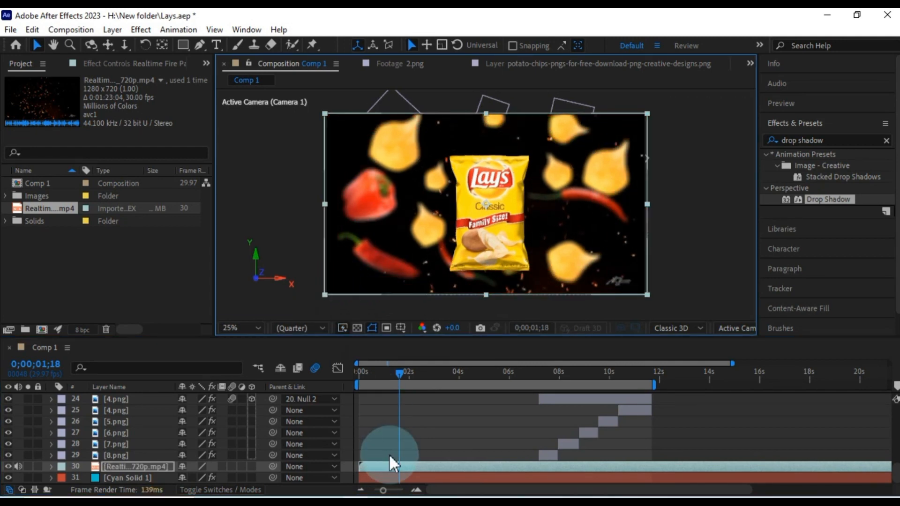
right_click(388, 466)
mouse_move(434, 239)
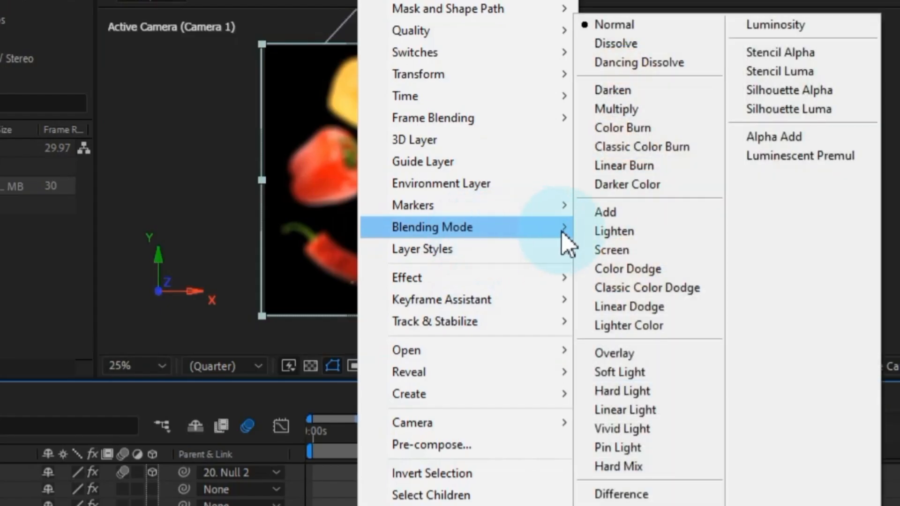
click(610, 250)
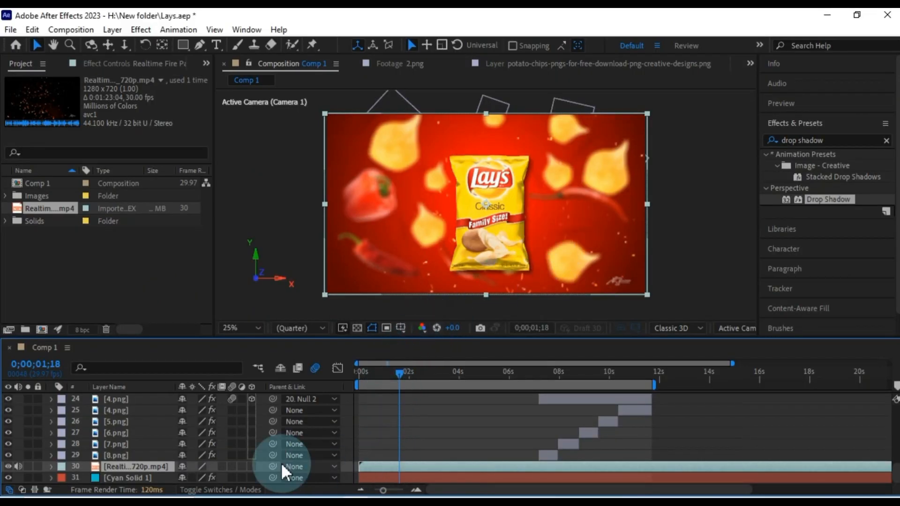
Step: Set the fire video layer's Opacity to 50%
key(t)
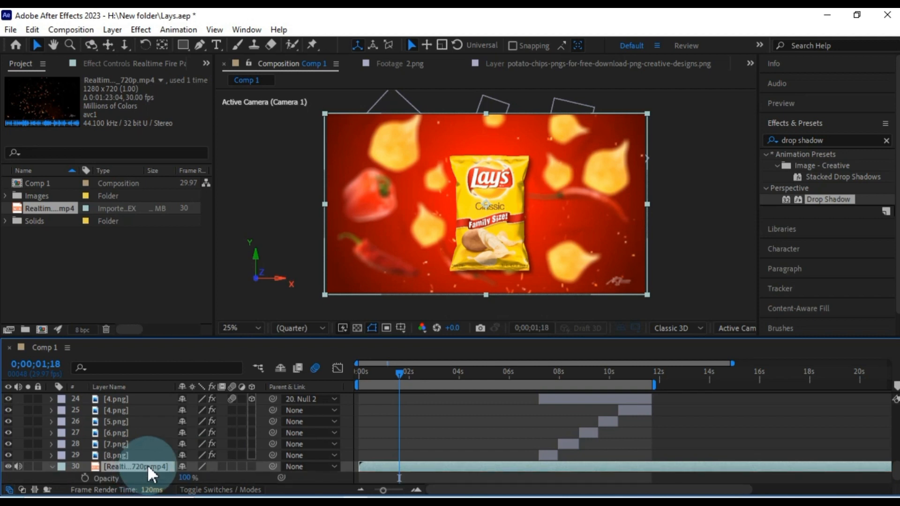
scroll(147, 465, down, 1)
drag(406, 375, 411, 376)
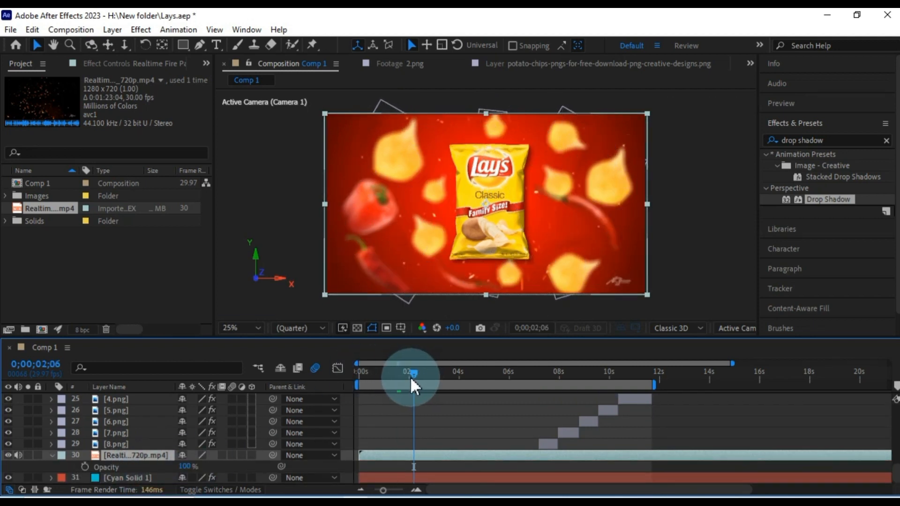
click(187, 466)
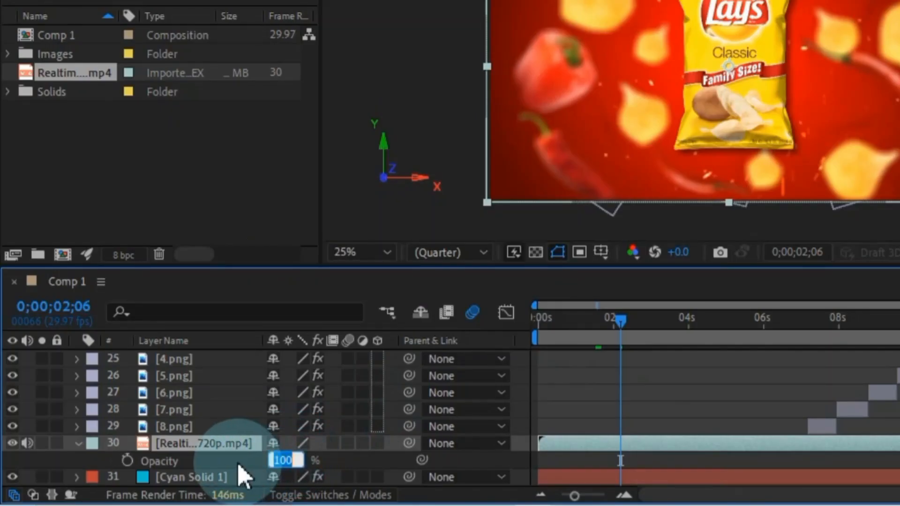
text(50)
key(Return)
Step: Split the fire video layer at 0;00;11;20 and delete the part after the cut
drag(574, 496, 560, 495)
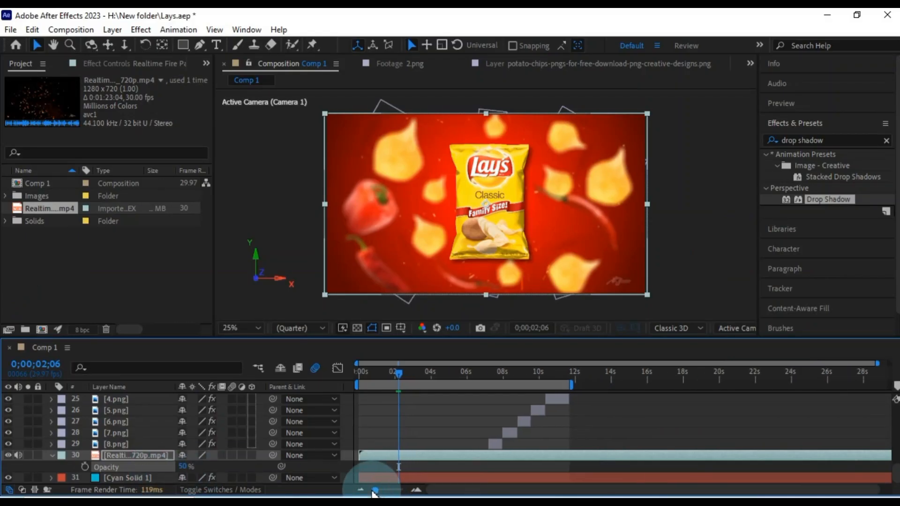
drag(373, 491, 370, 491)
drag(428, 376, 570, 404)
click(555, 455)
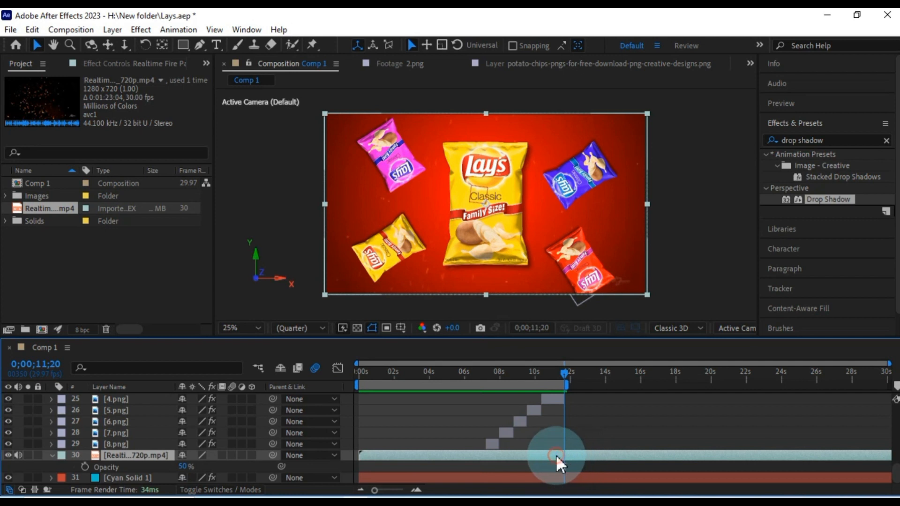
key(ctrl+shift+d)
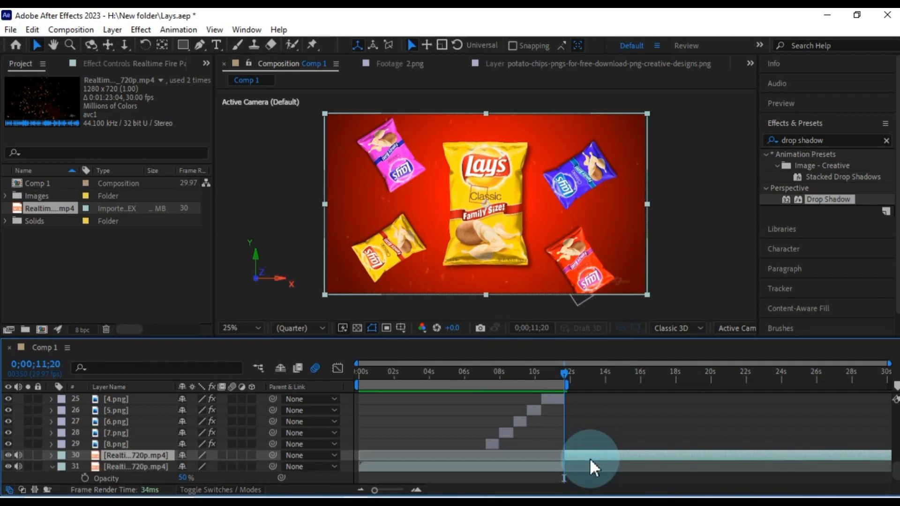
key(Delete)
Step: Cut Cyan Solid 1 at 0;00;11;20 and remove the remainder so it ends with the fire video
click(573, 477)
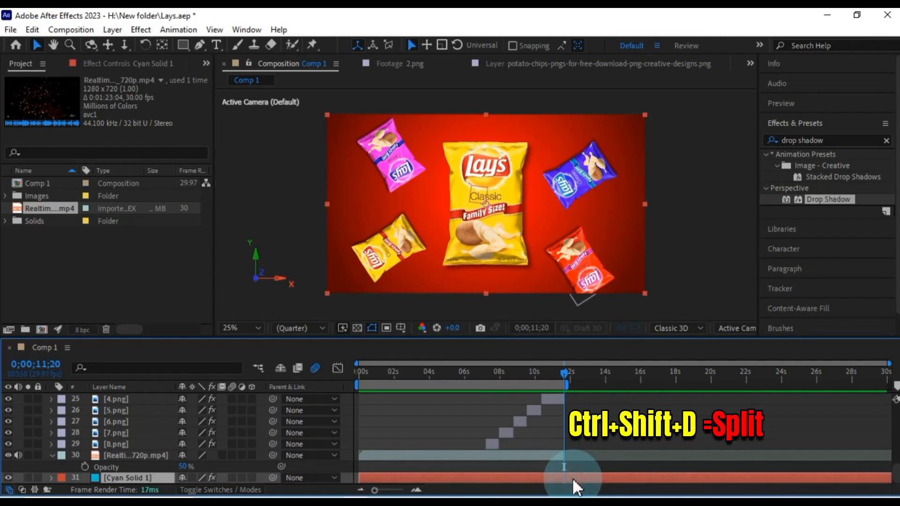
key(alt+[)
key(Delete)
click(566, 478)
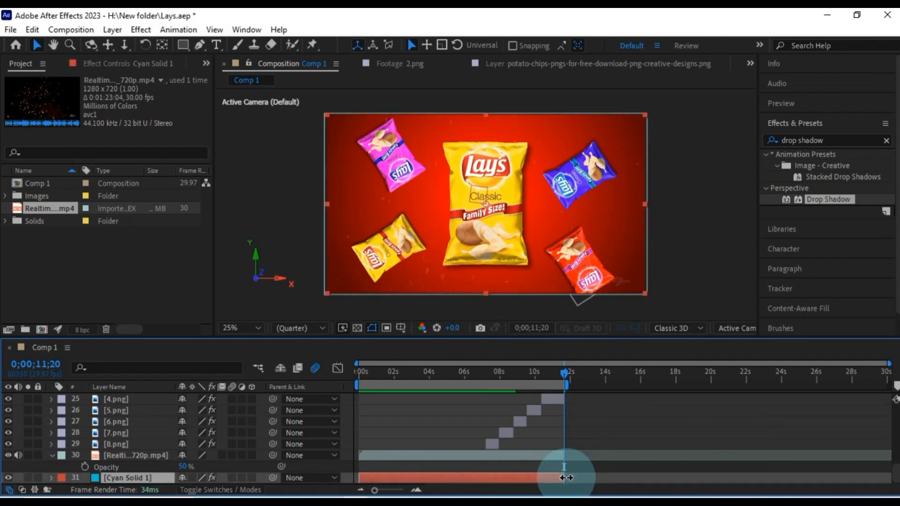
click(572, 461)
Step: Preview the whole animation from the start of the composition
scroll(565, 441, up, 2)
scroll(562, 431, up, 6)
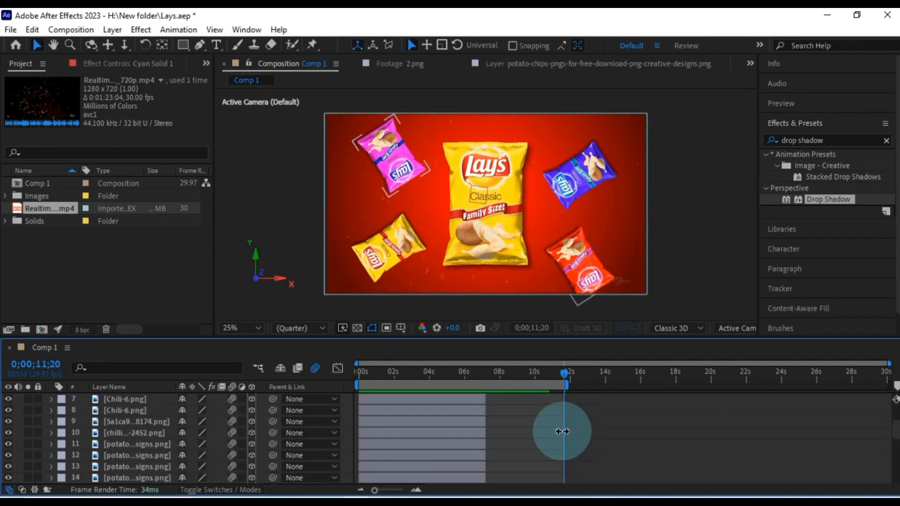
drag(567, 373, 347, 399)
click(524, 449)
key(space)
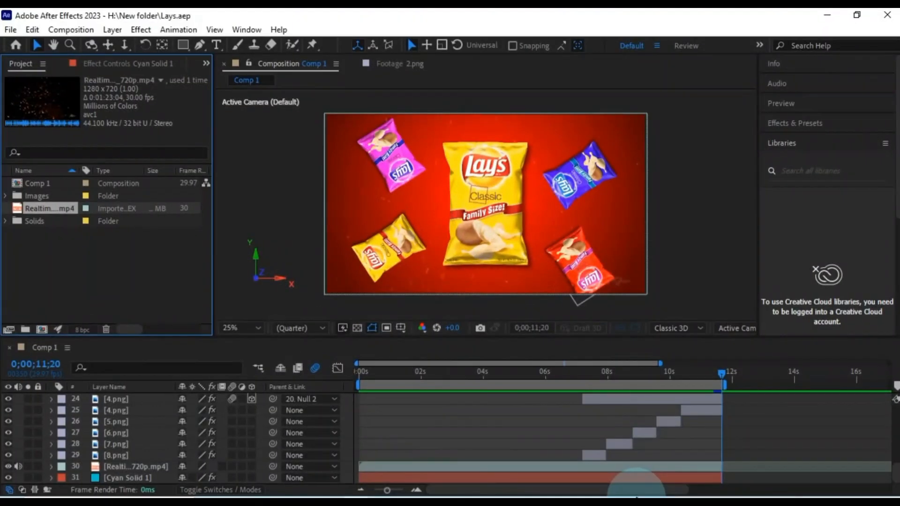
Step: Extend the work area to about 16.5 seconds and add 4.png, 5.png and 6.png above Cyan Solid 1, starting at 0;00;11;20
drag(623, 488, 711, 480)
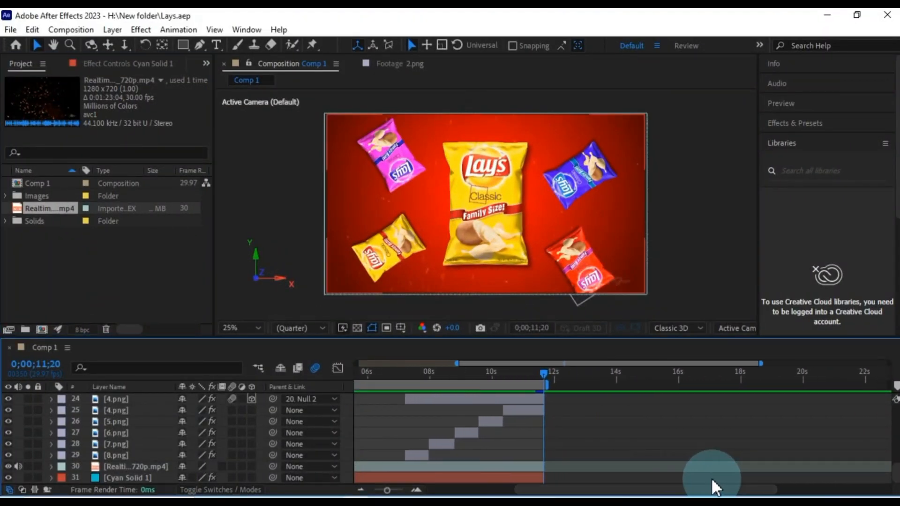
drag(552, 390, 695, 385)
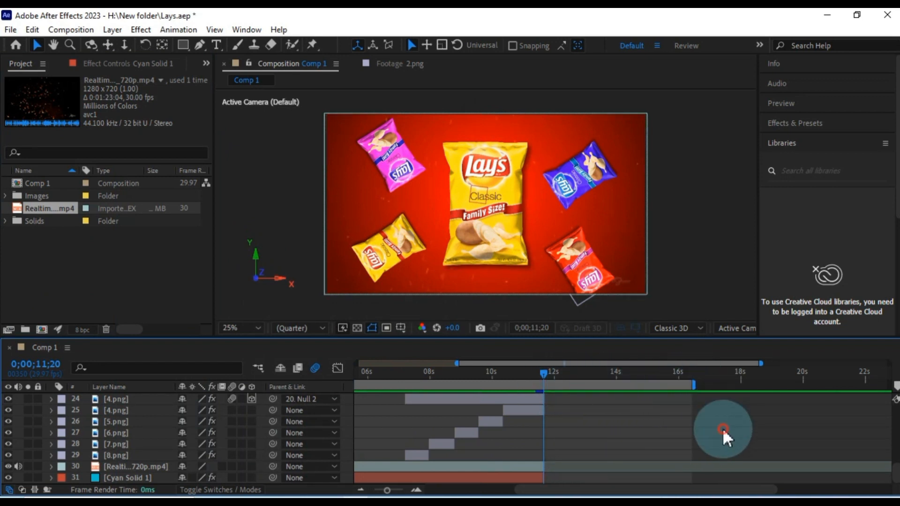
double_click(41, 196)
click(47, 233)
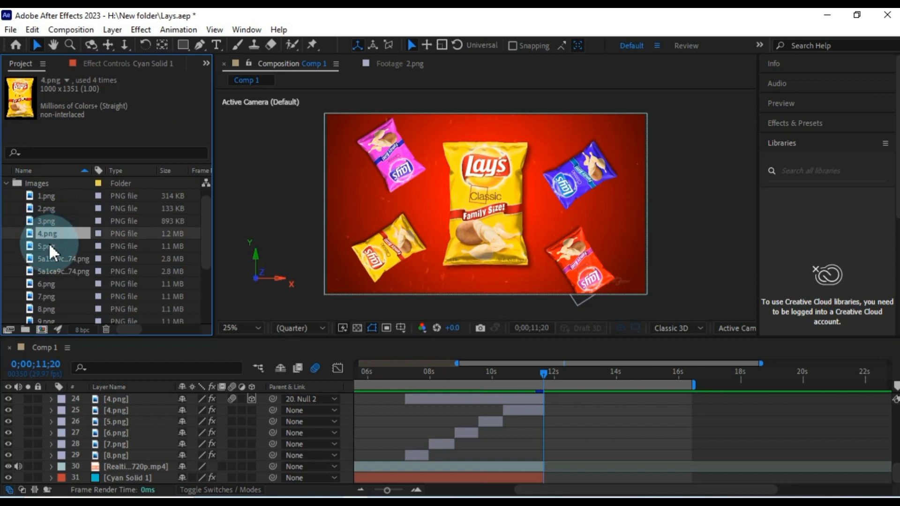
ctrl+click(48, 245)
ctrl+click(50, 283)
drag(46, 283, 573, 471)
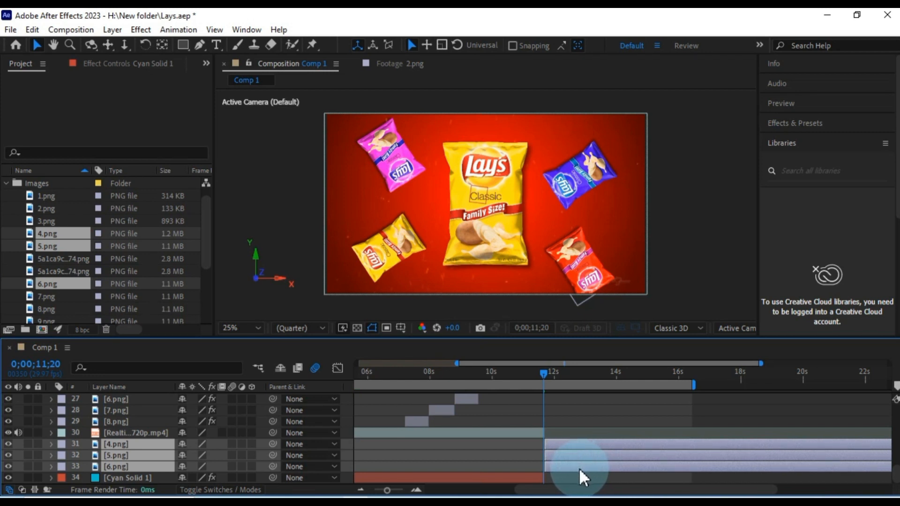
Step: Cut the new 4.png, 5.png and 6.png layers off at 0;00;16;04 and extend Cyan Solid 1 to the same end
drag(542, 375, 686, 393)
key(ctrl+shift+d)
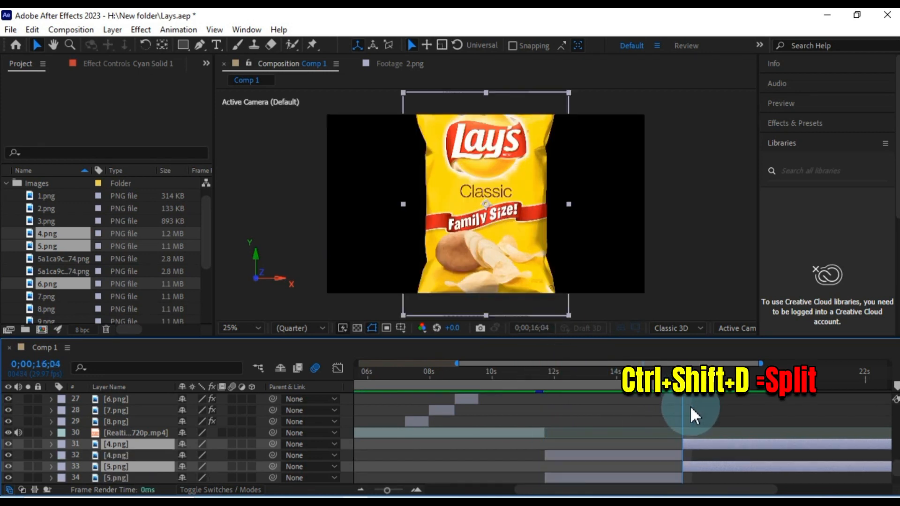
key(Delete)
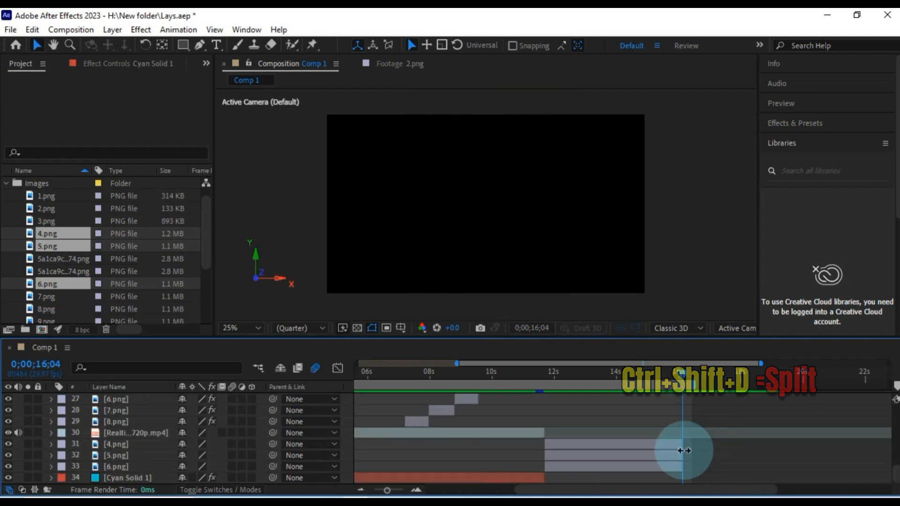
drag(683, 375, 642, 377)
drag(543, 477, 683, 477)
Step: Scale the closing-scene layers 4.png, 5.png and 6.png to 60% and make all three 3D layers
drag(640, 376, 572, 378)
click(591, 443)
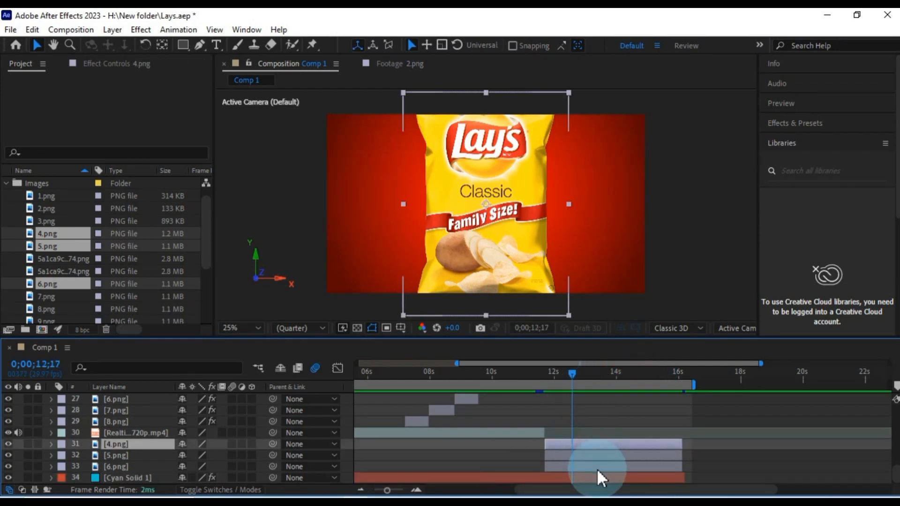
shift+click(598, 468)
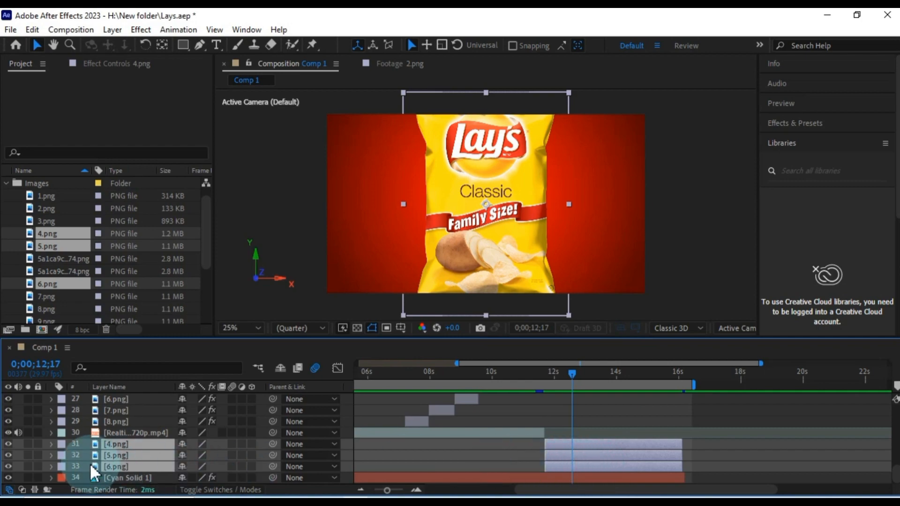
key(s)
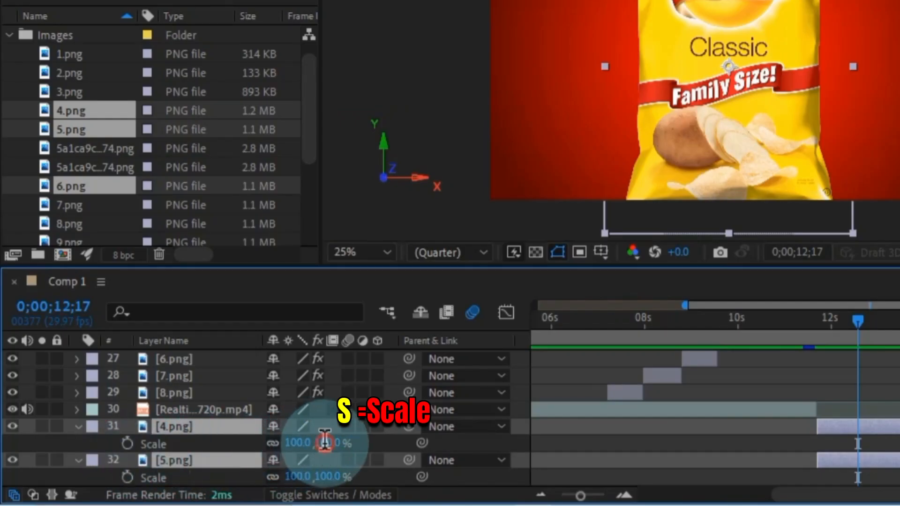
click(325, 442)
text(60)
key(Return)
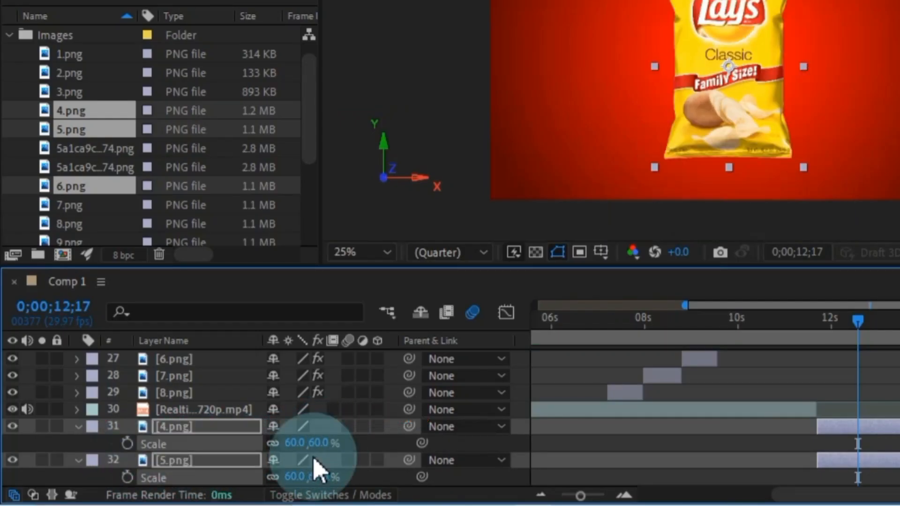
key(s)
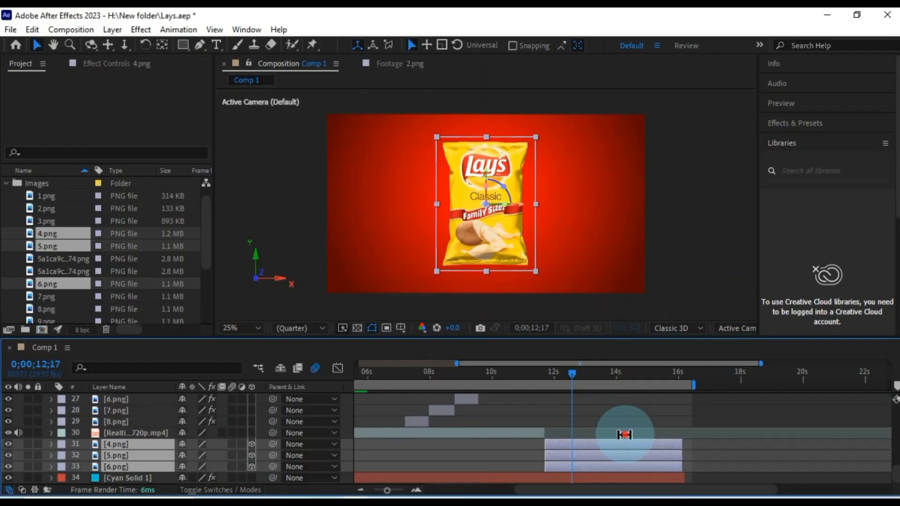
Step: At 0;00;11;21, set the X position of the closing-scene 4.png layer to -317, outside the frame
click(625, 435)
click(609, 443)
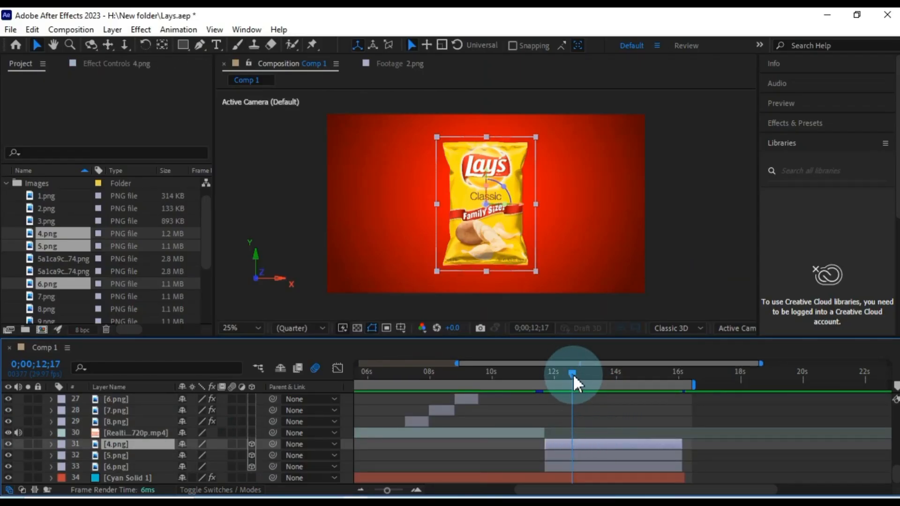
drag(573, 374, 550, 383)
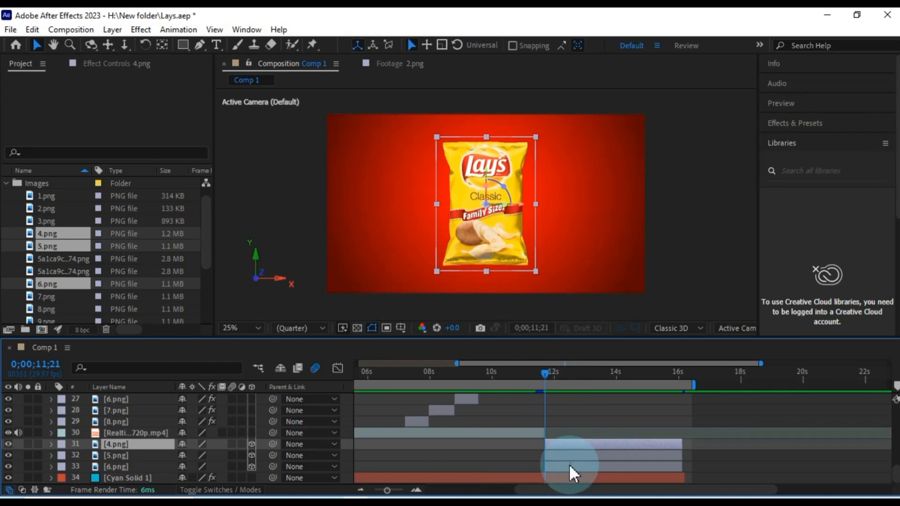
key(p)
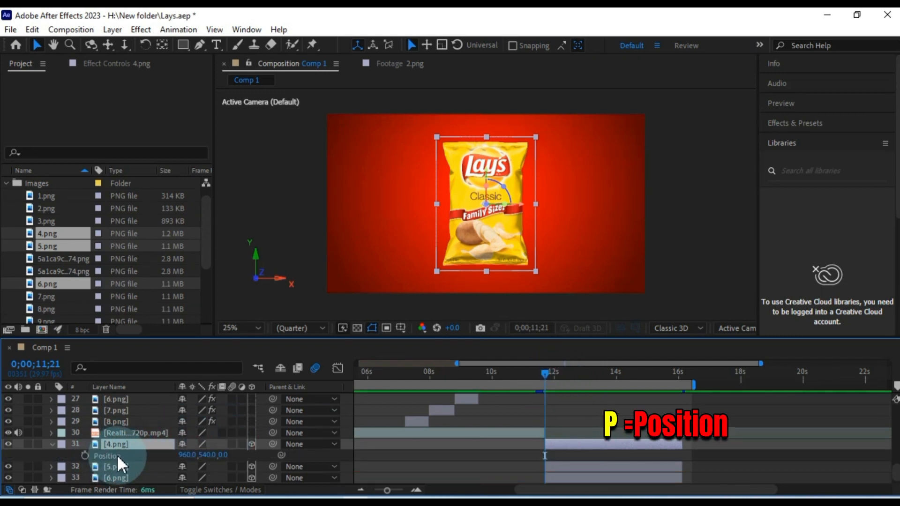
drag(186, 454, 80, 463)
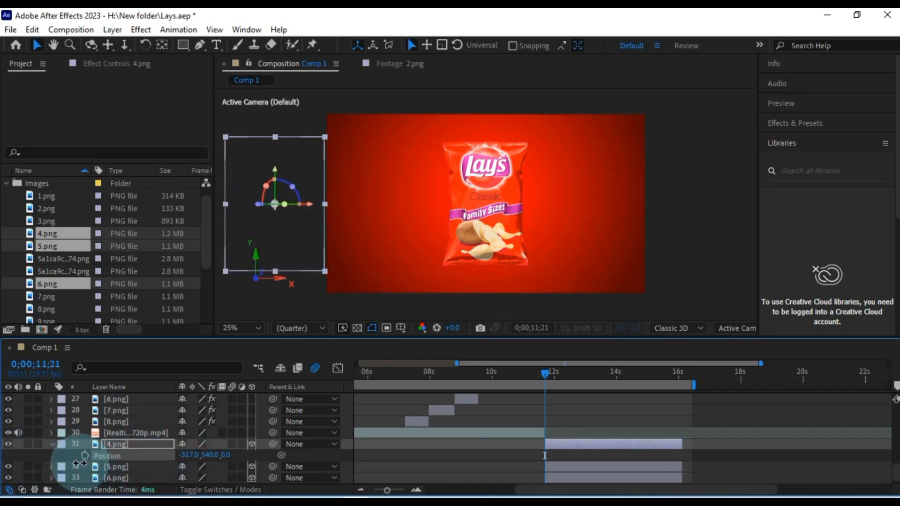
Step: Move the other two closing-scene bags outside the frame, with X position 2246 for 5.png and -317 for 6.png
click(567, 466)
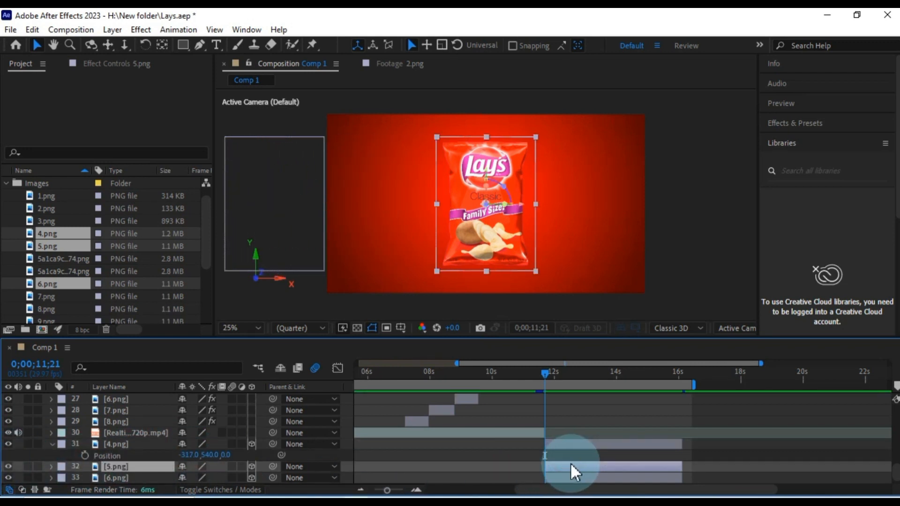
key(p)
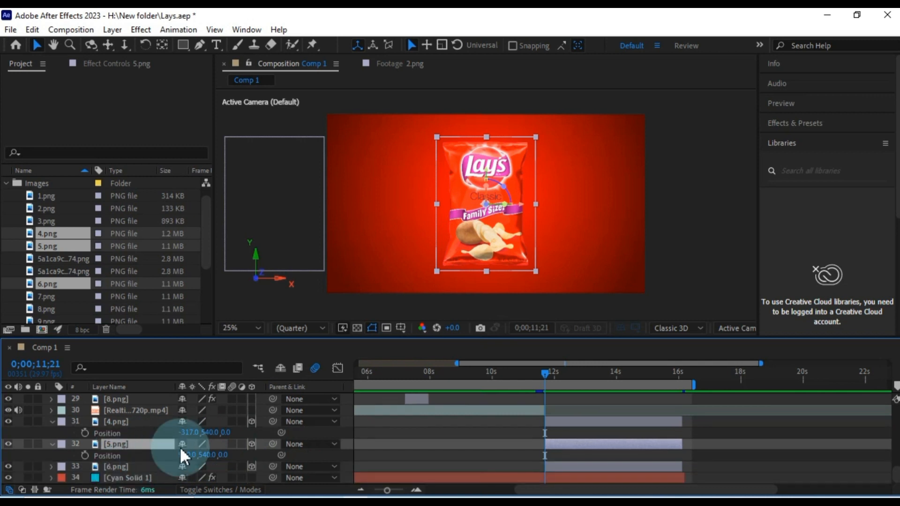
drag(186, 455, 671, 454)
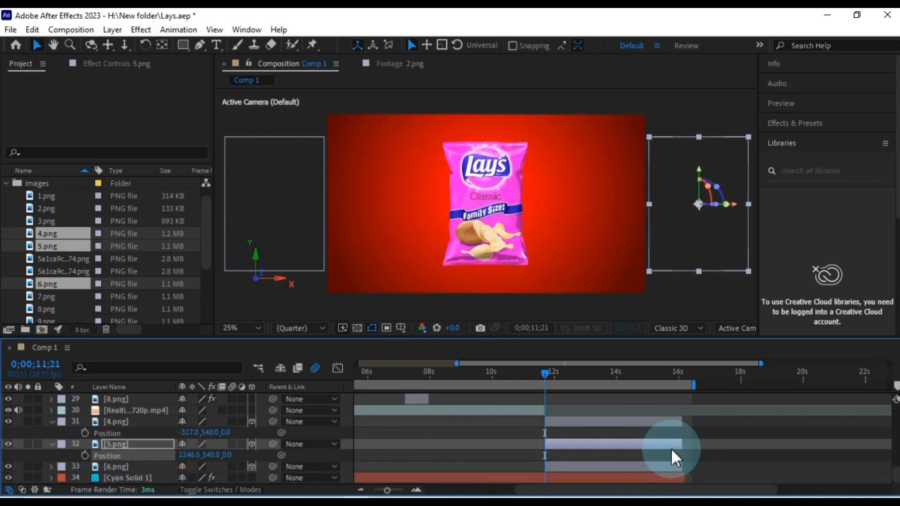
click(587, 467)
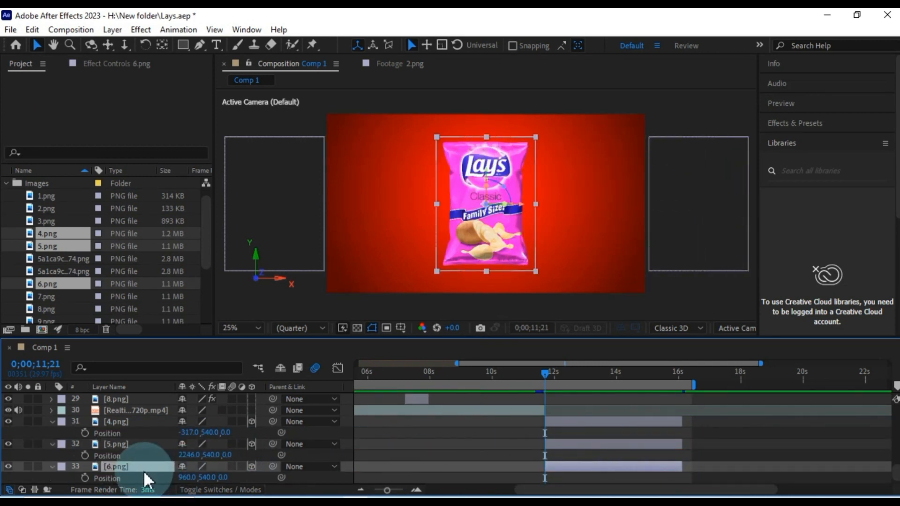
key(p)
drag(186, 467, 126, 468)
drag(103, 468, 96, 469)
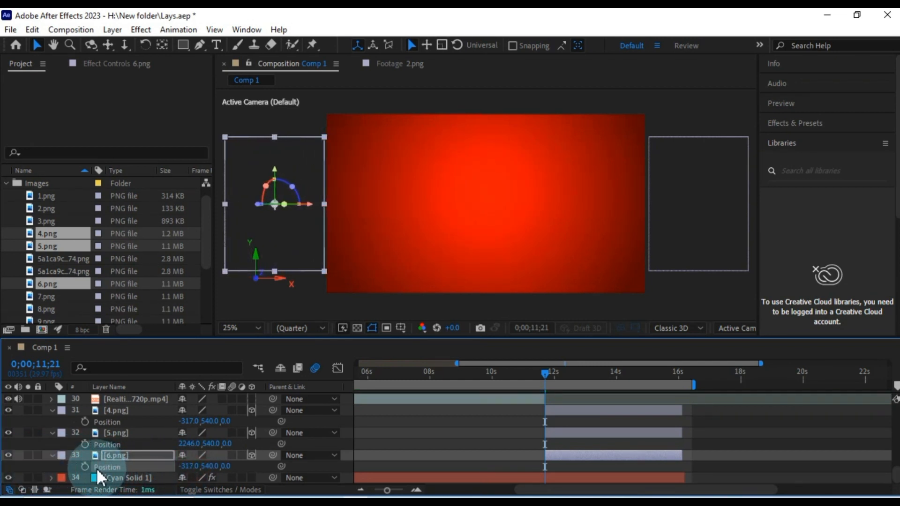
Step: Add starting Position keyframes to the closing-scene 4.png, 5.png and 6.png layers at 0;00;11;21
click(565, 412)
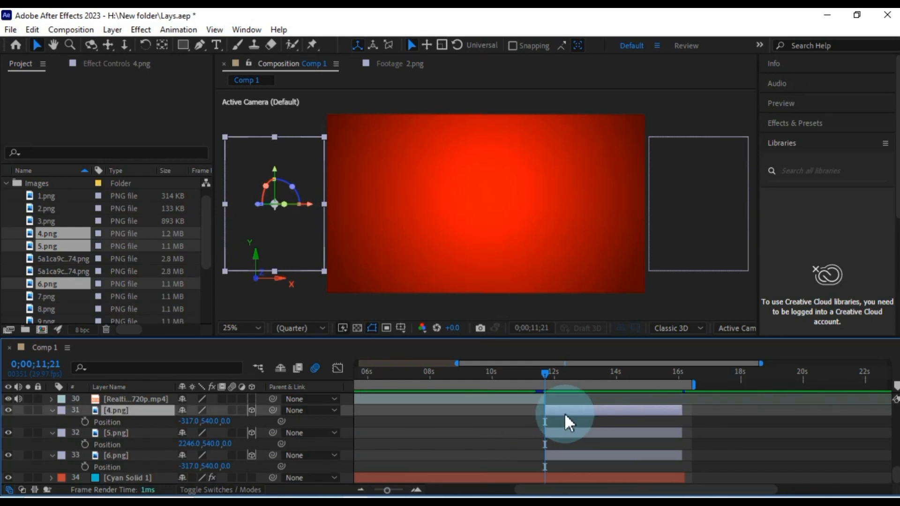
shift+click(567, 454)
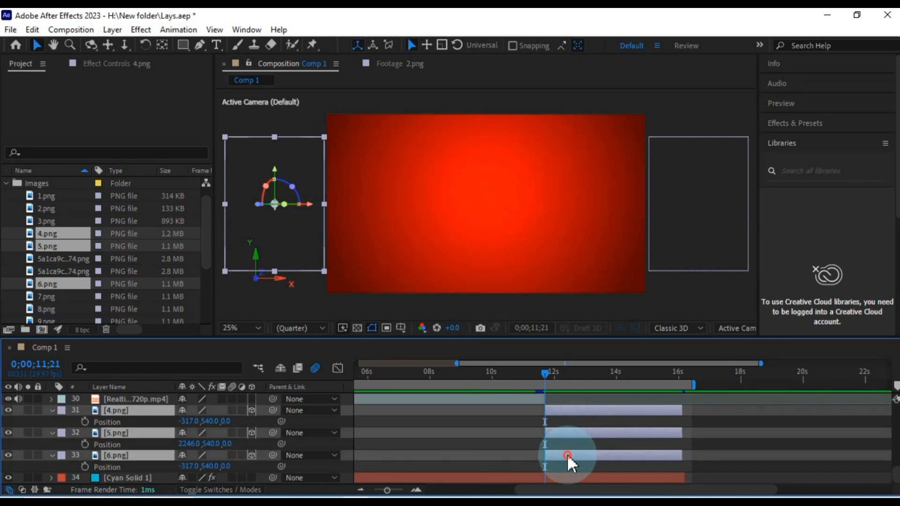
click(84, 422)
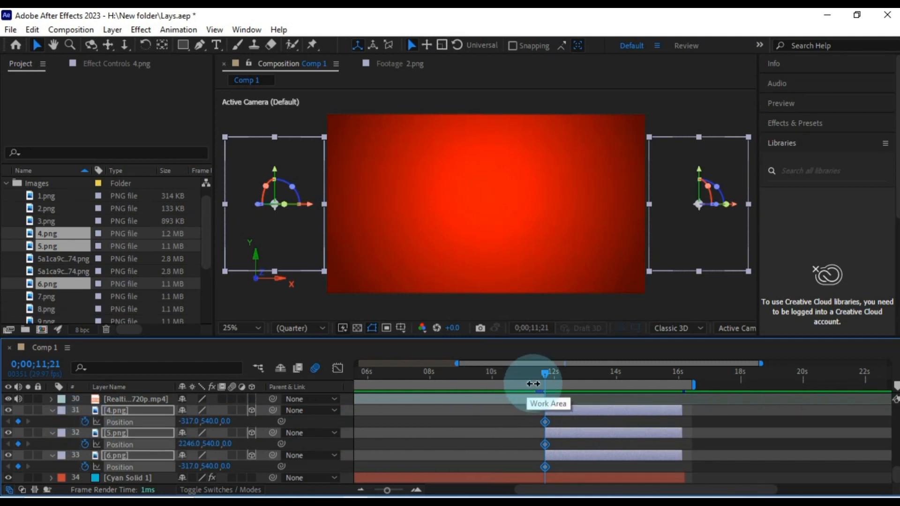
Step: At 0;00;13;16, keyframe the 4.png layer's X position at 981 so the bag slides to the middle
drag(546, 373, 602, 384)
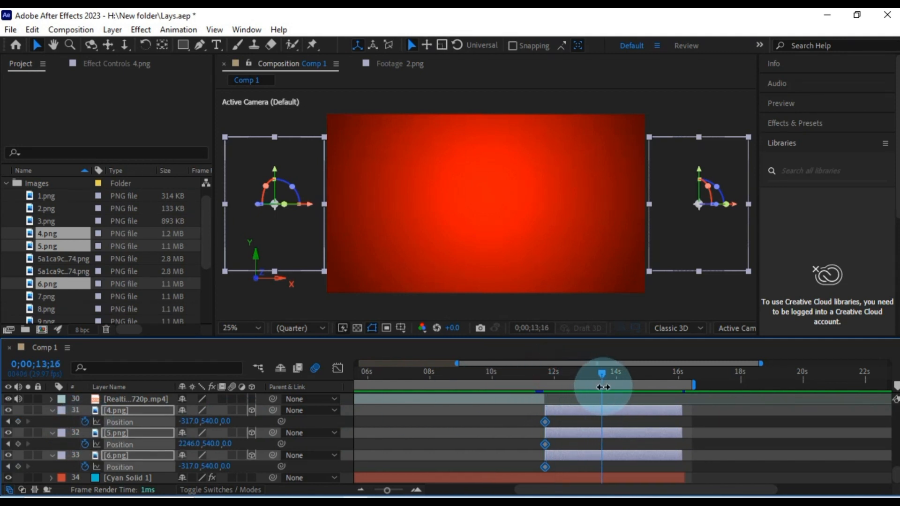
click(605, 417)
click(606, 412)
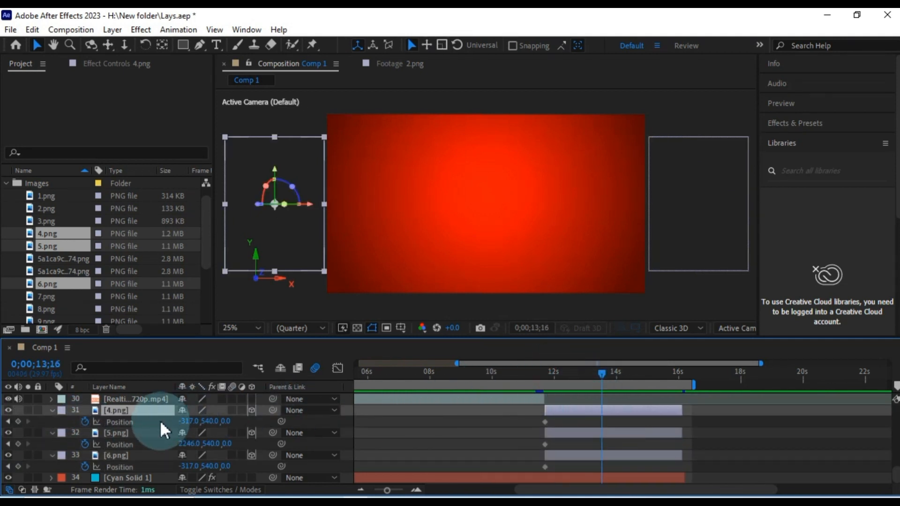
drag(187, 422, 661, 421)
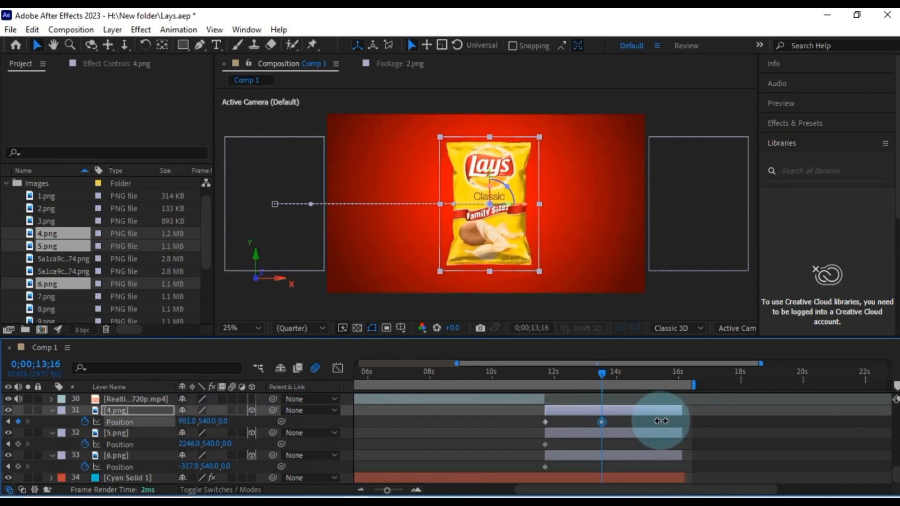
Step: At 0;00;13;16, keyframe the X position of 5.png at 1562 and of 6.png at 390, on either side of 4.png
click(619, 435)
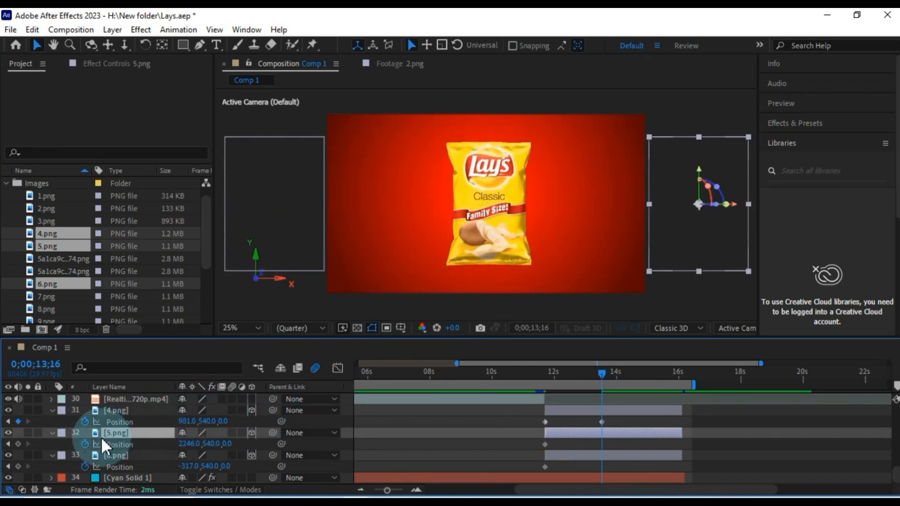
drag(196, 447, 105, 444)
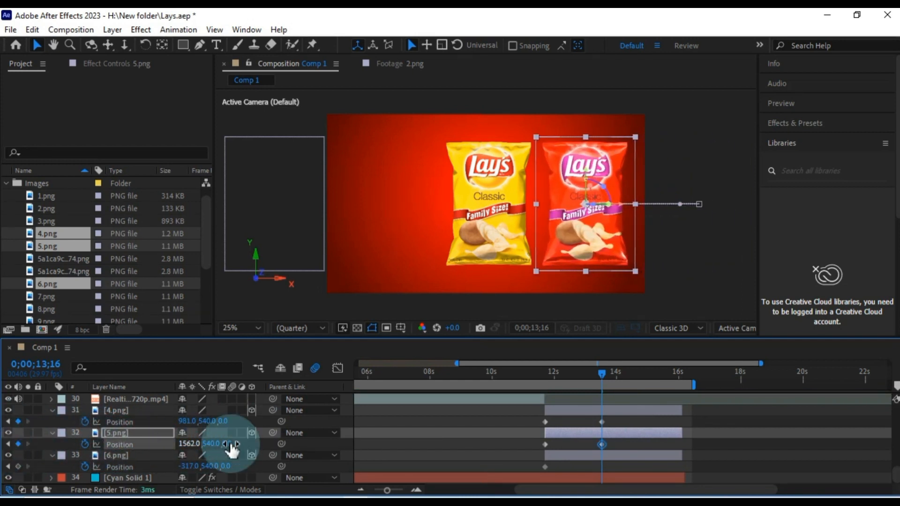
click(587, 464)
click(586, 467)
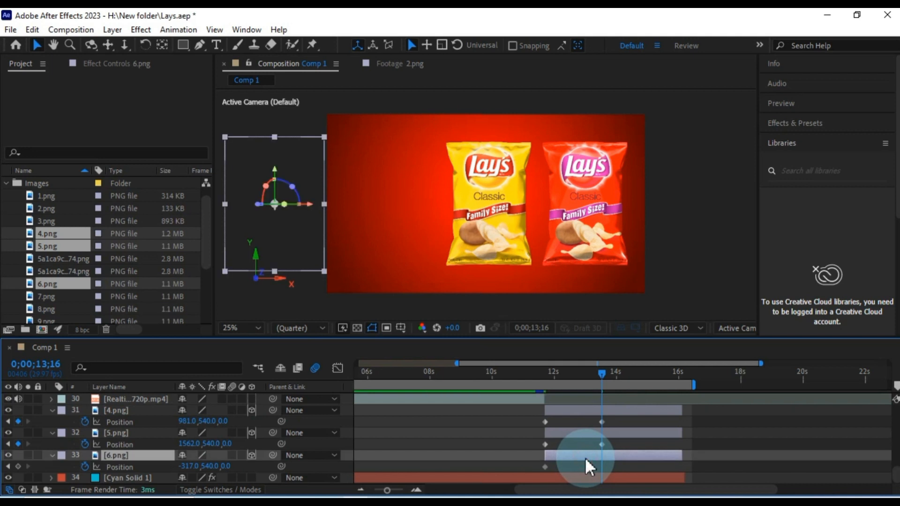
drag(190, 467, 311, 468)
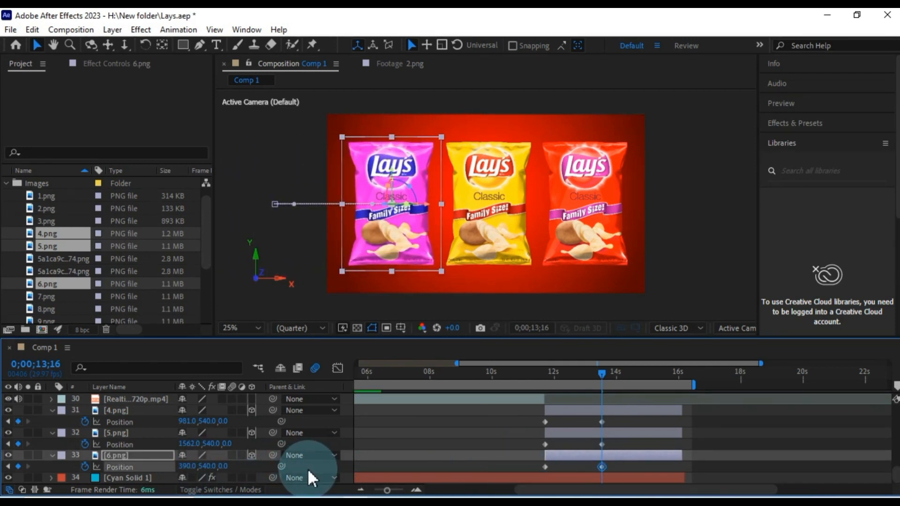
Step: Animate the 4.png layer's Y Rotation from 0° at 0;00;11;21 to 2x+1.0° at 0;00;13;16
click(618, 411)
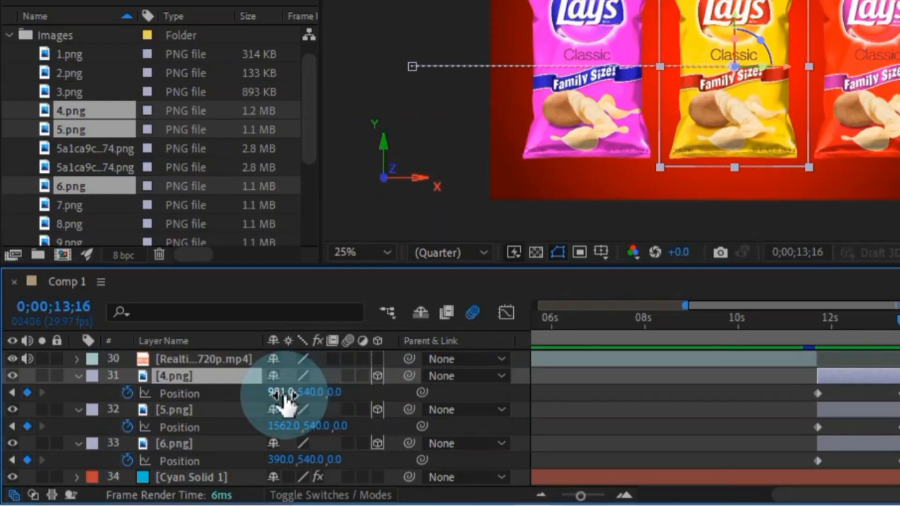
key(r)
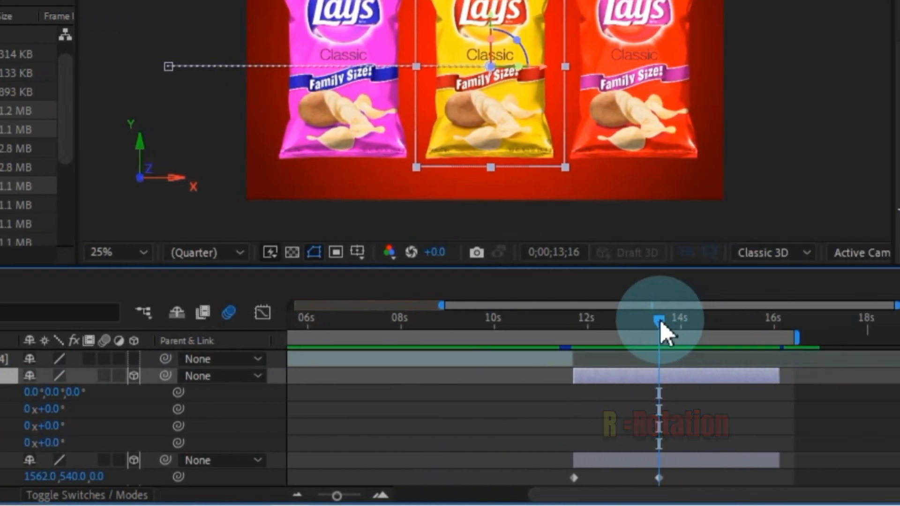
drag(898, 320, 848, 345)
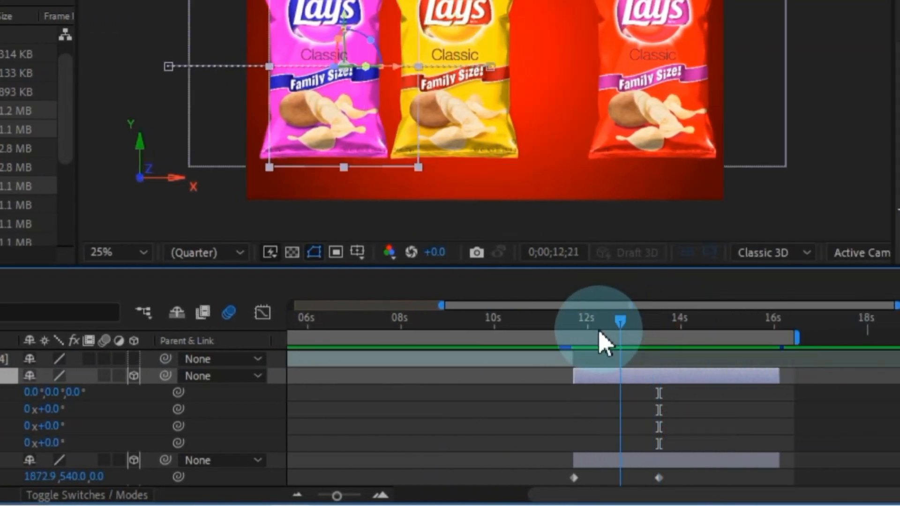
drag(605, 345, 581, 349)
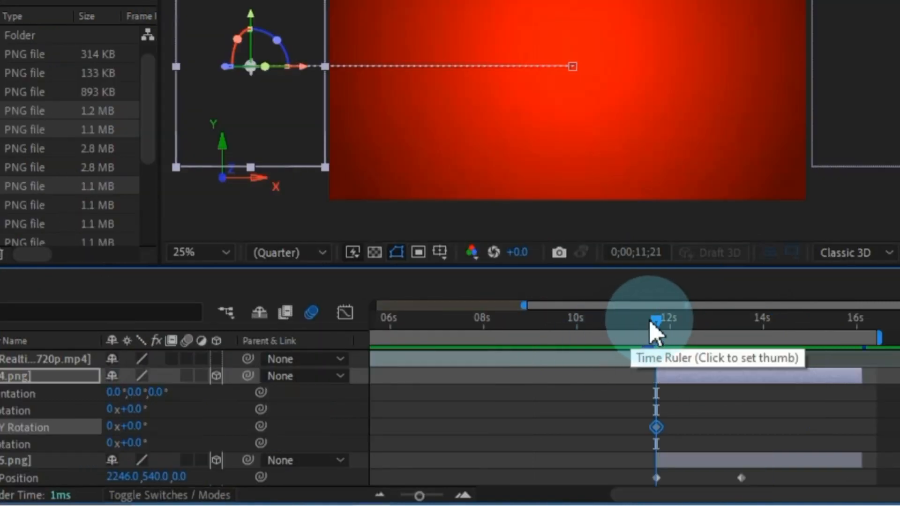
drag(818, 321, 881, 328)
drag(720, 327, 743, 330)
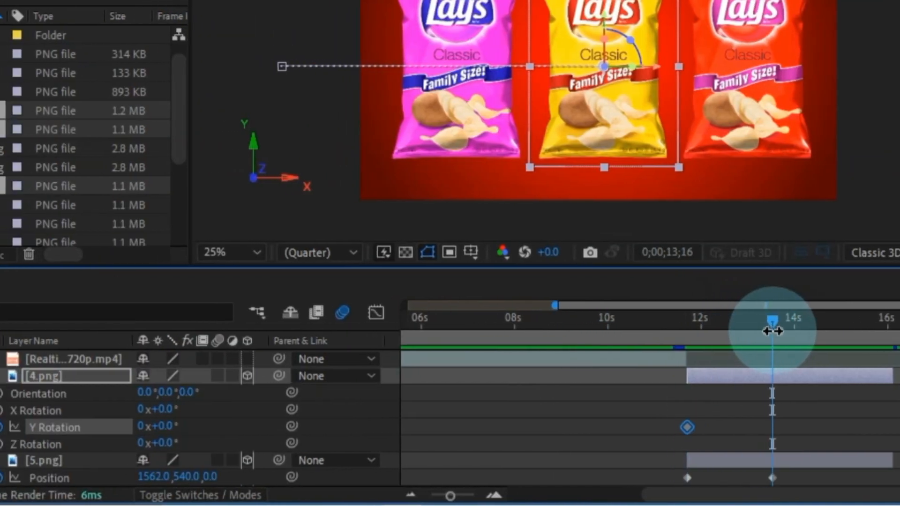
drag(131, 427, 195, 429)
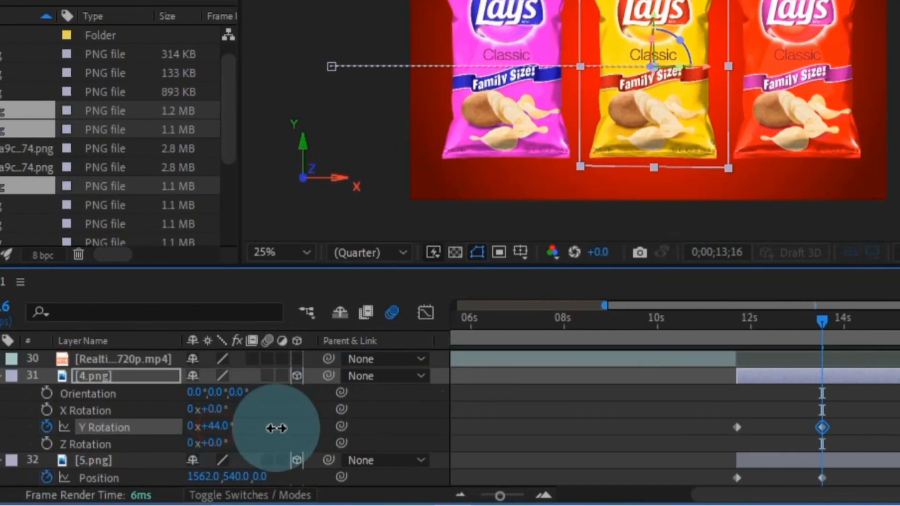
drag(276, 428, 899, 437)
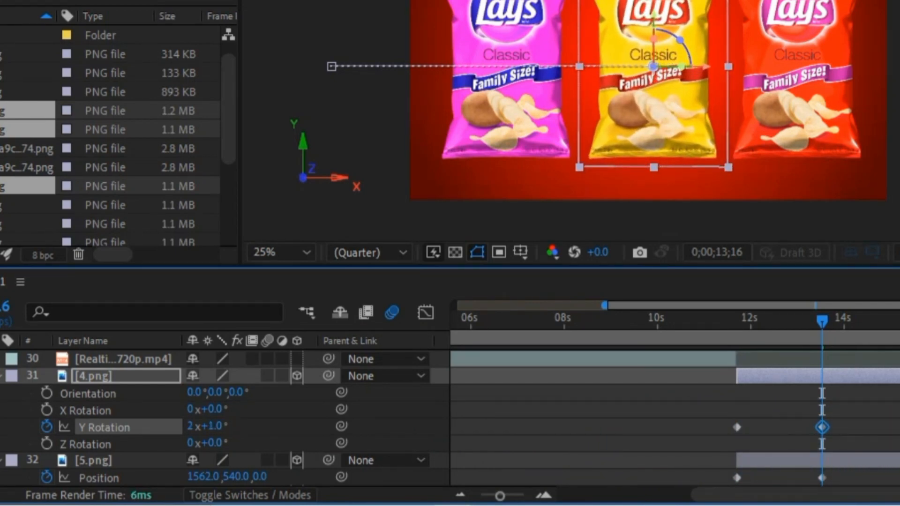
Step: Preview the closing scene from 0;00;11;19
drag(824, 323, 737, 349)
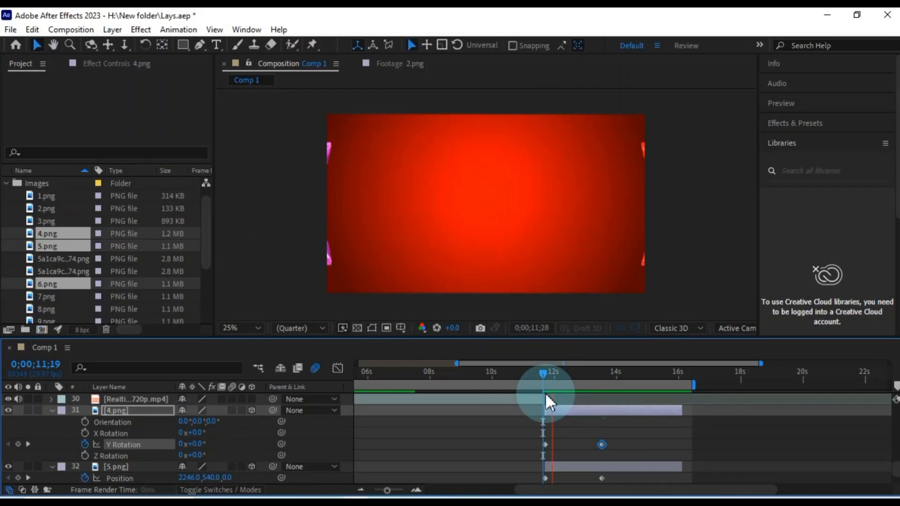
key(space)
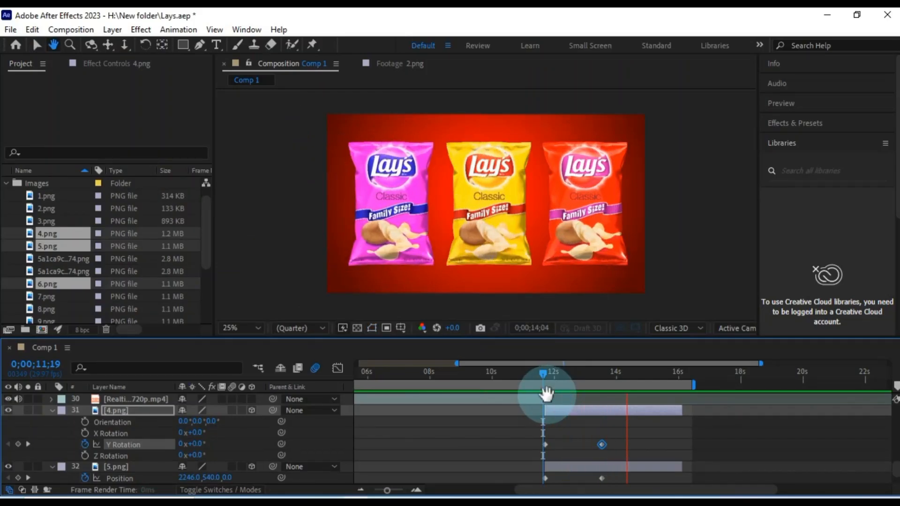
Step: Animate the 5.png layer's Y Rotation from 0° at 0;00;11;21 to 1x+14.0° at 0;00;13;16
scroll(616, 438, down, 1)
drag(631, 376, 549, 411)
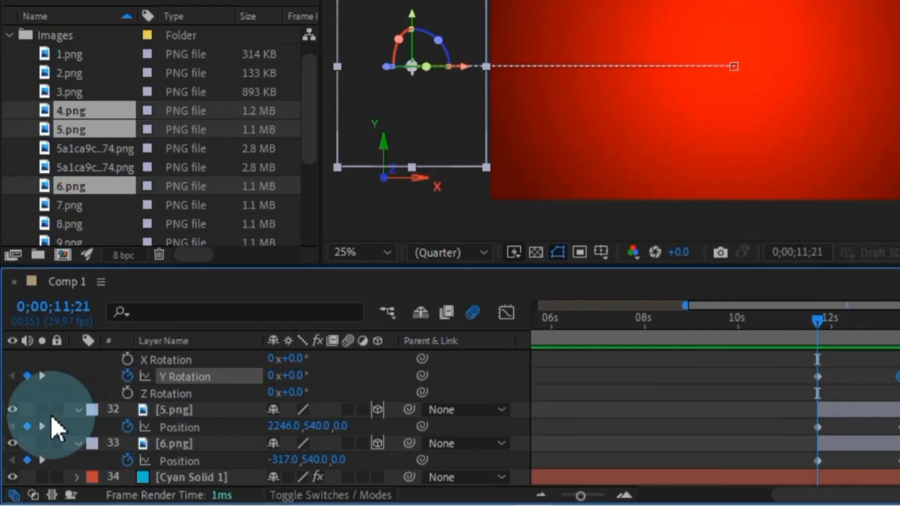
click(171, 412)
key(r)
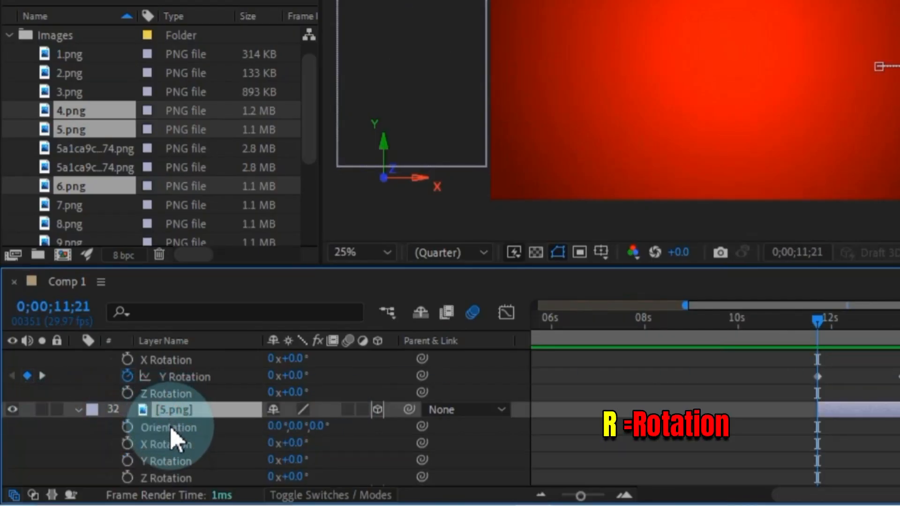
scroll(175, 436, down, 1)
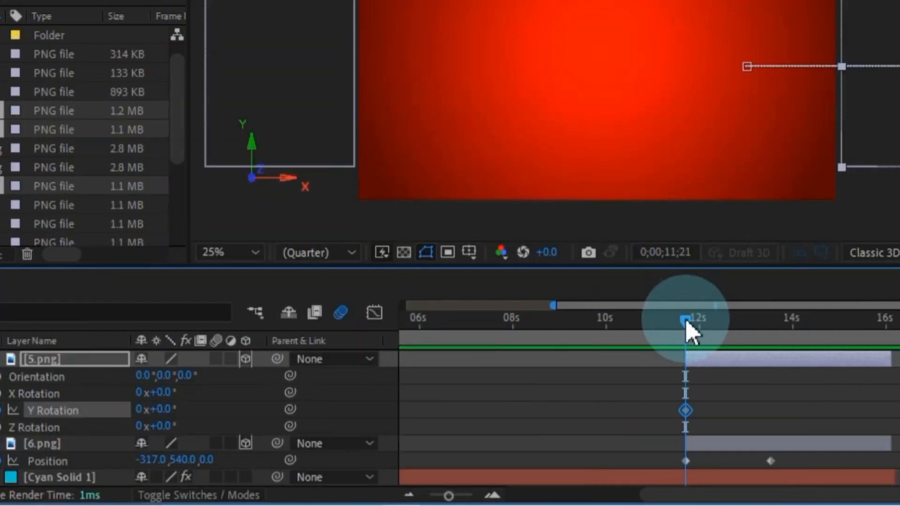
drag(821, 332, 899, 338)
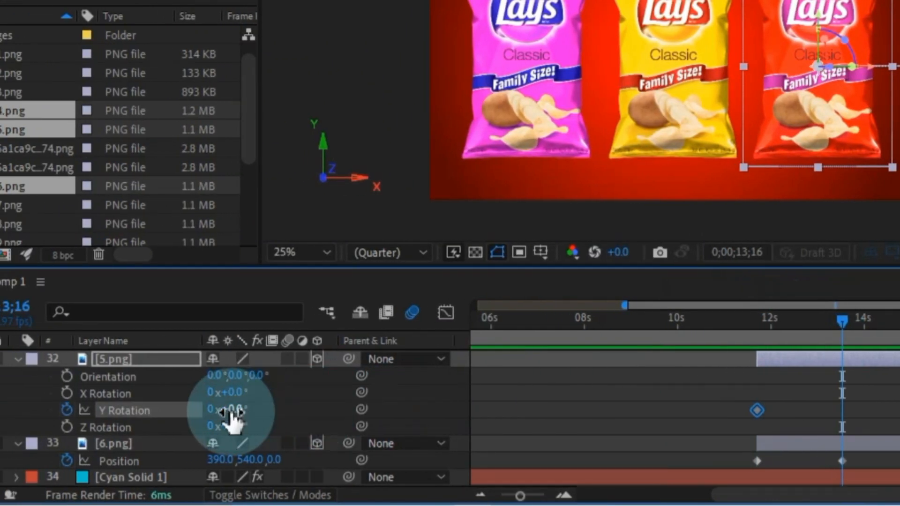
drag(157, 410, 125, 413)
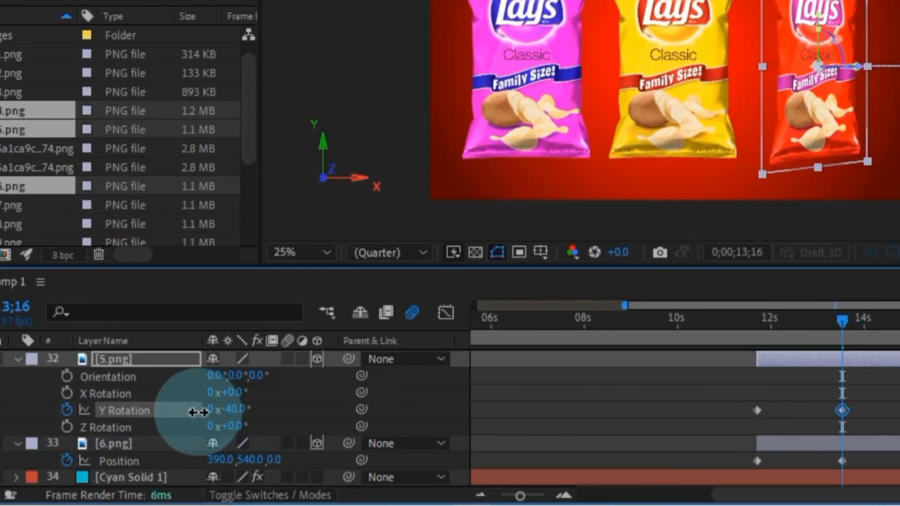
drag(197, 413, 599, 405)
Step: Animate the 6.png layer's Y Rotation from 0° at 0;00;11;21 to -1x-13.0° at 0;00;13;16
click(860, 445)
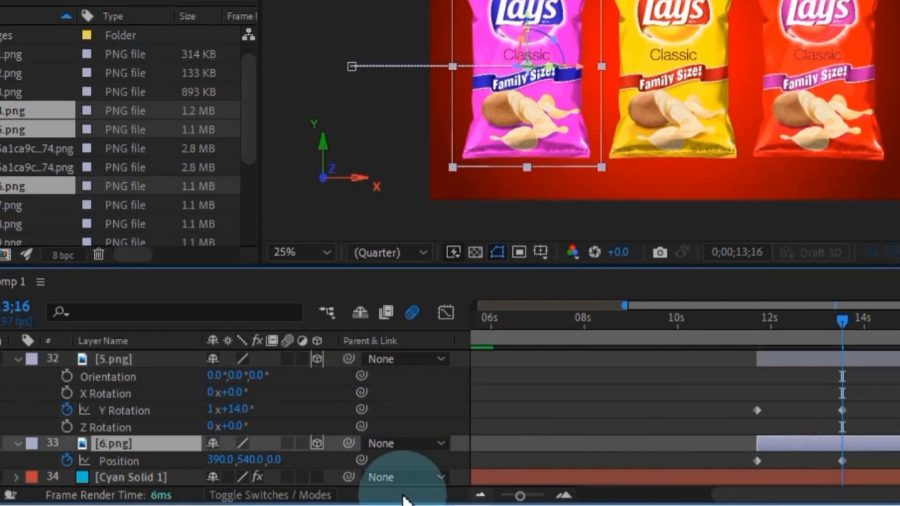
key(r)
scroll(108, 468, down, 3)
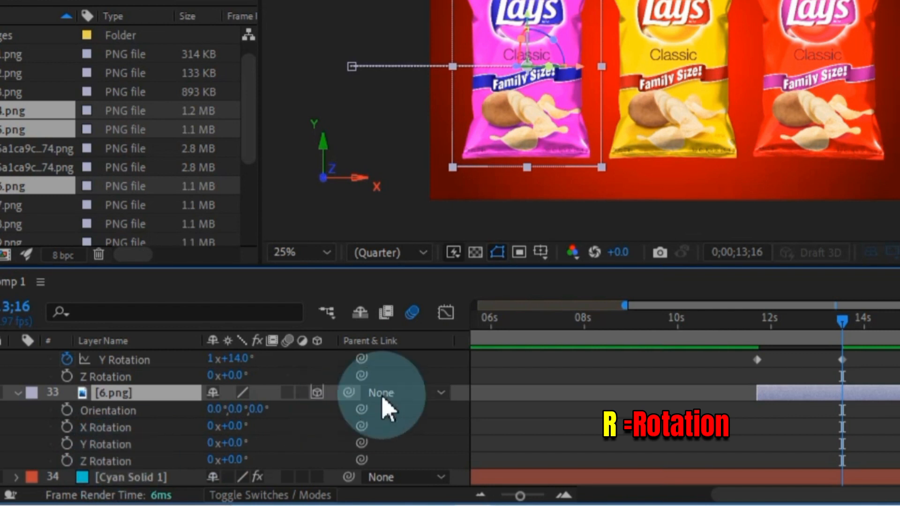
drag(837, 331, 760, 346)
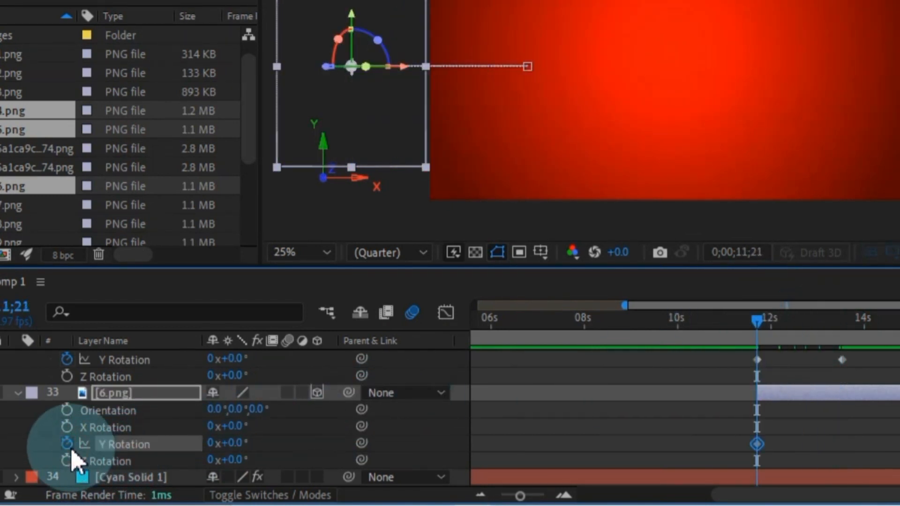
drag(762, 336, 846, 336)
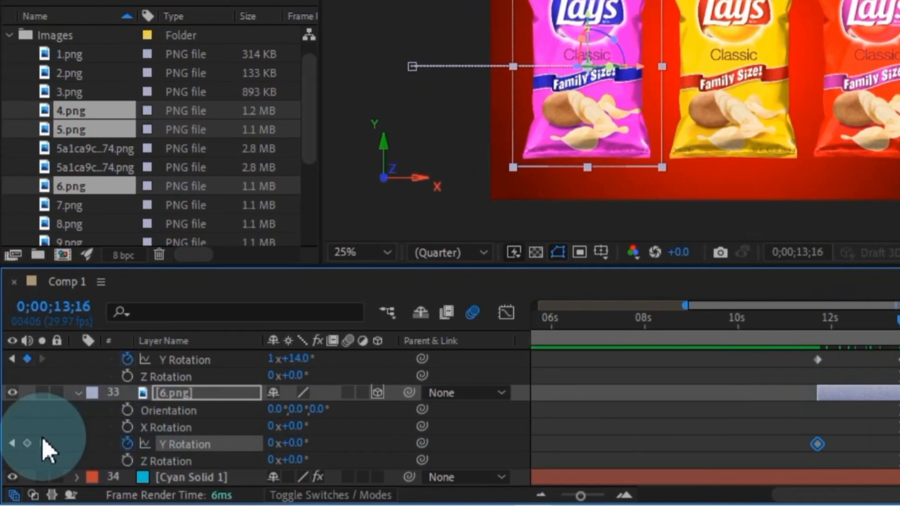
click(22, 449)
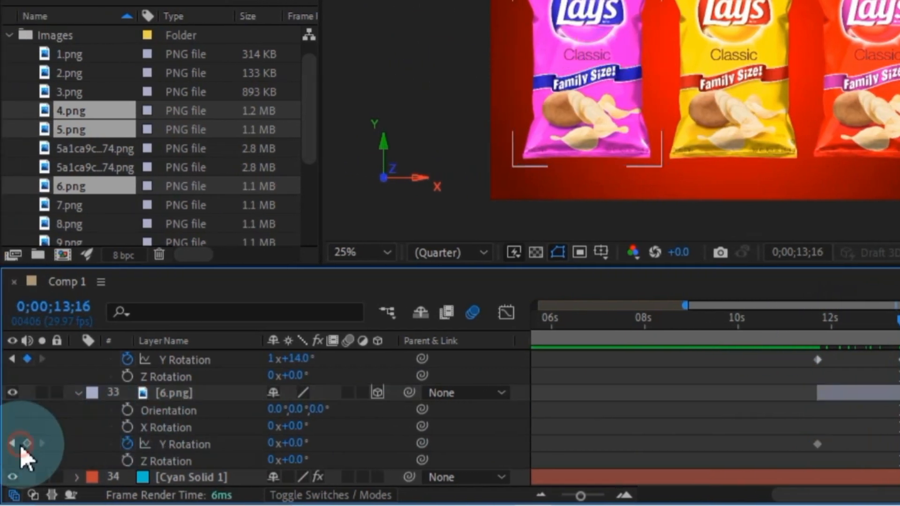
drag(300, 443, 227, 444)
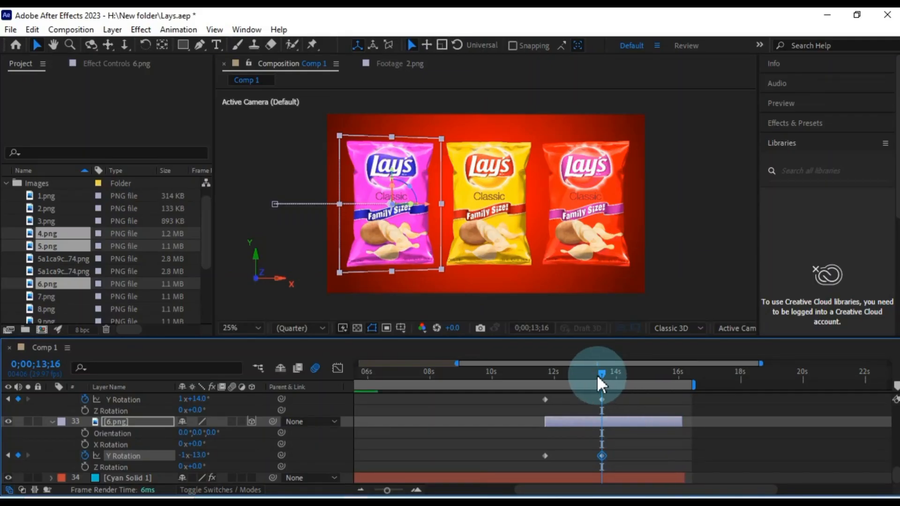
Step: Preview the three rotating bags sliding in from 0;00;10;27
drag(597, 375, 519, 375)
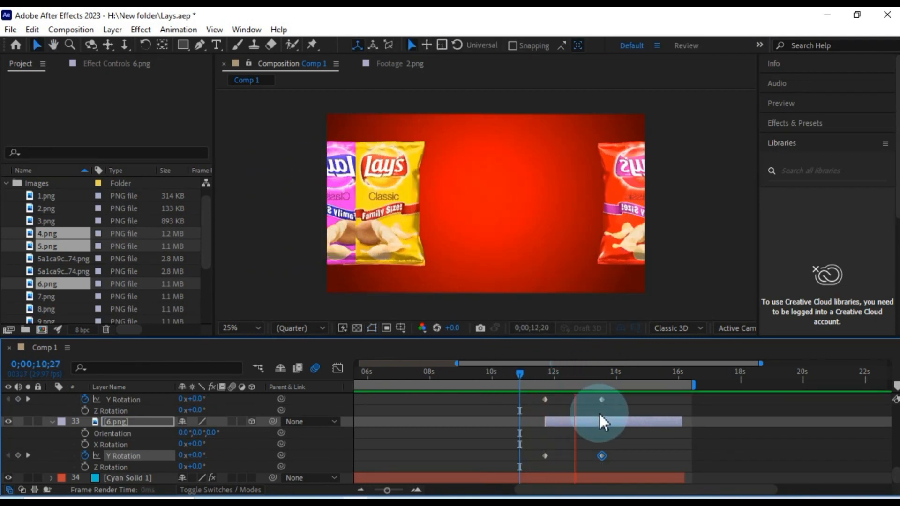
key(space)
click(621, 452)
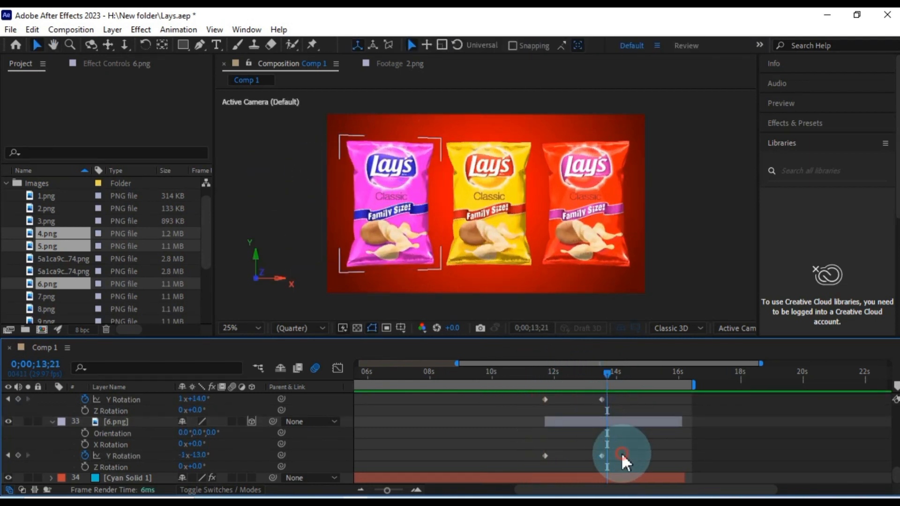
Step: Apply Easy Ease to the Y Rotation keyframes of 4.png, 5.png and 6.png and reshape their speed curves with a long, slow ease-in at the end
drag(624, 458, 529, 430)
drag(534, 395, 577, 435)
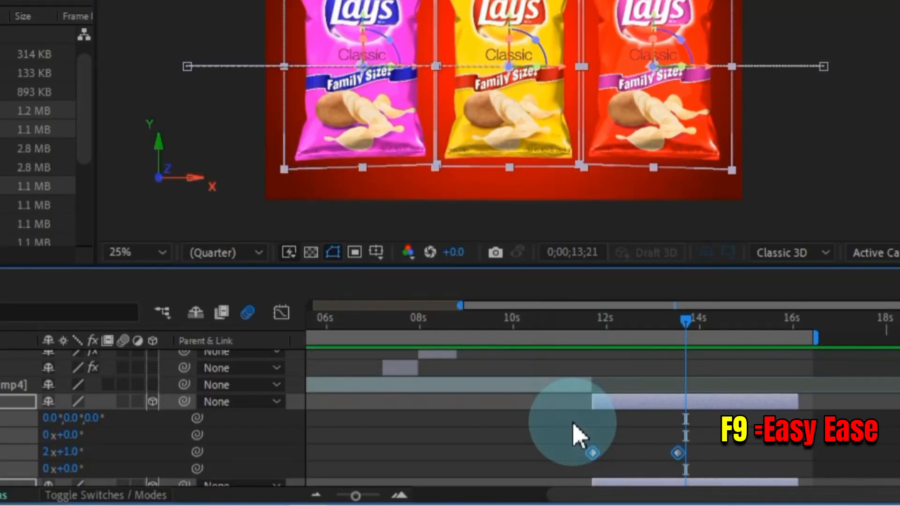
click(281, 312)
drag(710, 362, 553, 469)
drag(355, 496, 375, 495)
click(586, 321)
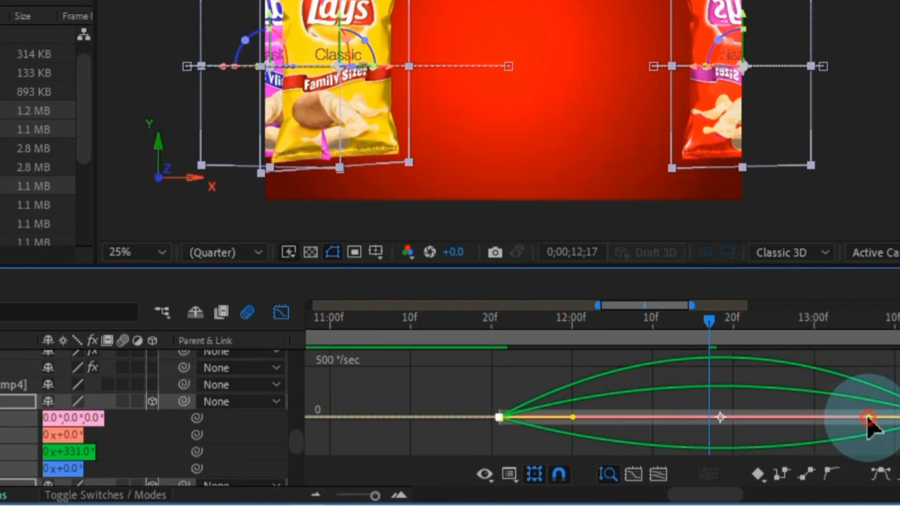
drag(868, 419, 563, 421)
click(281, 312)
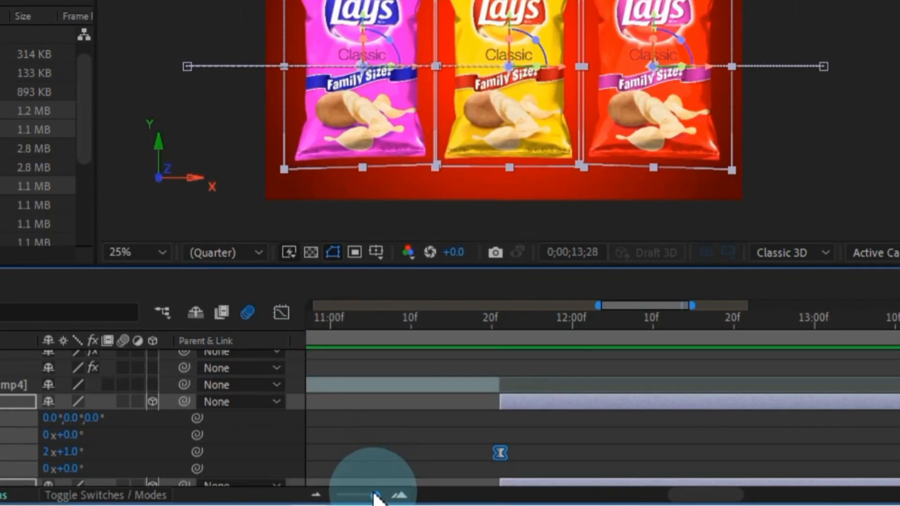
drag(375, 497, 362, 494)
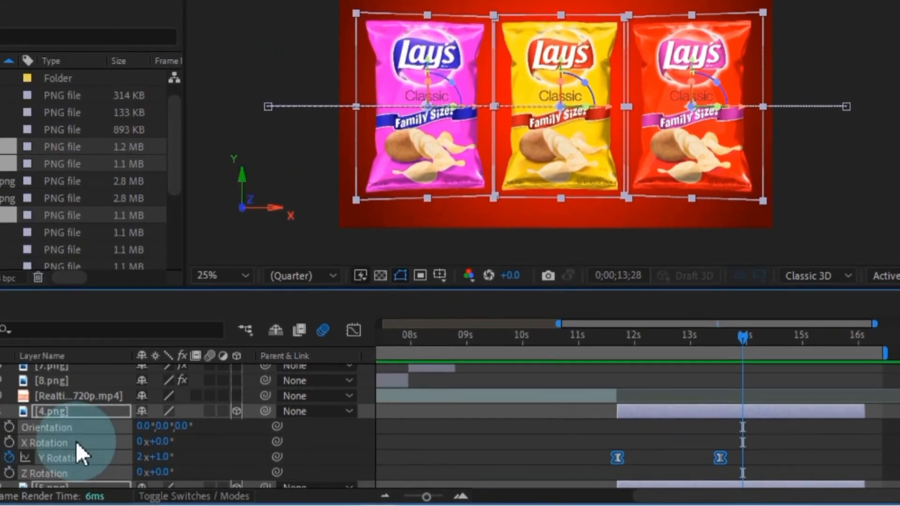
Step: Apply Easy Ease to all Position keyframes of the 4.png, 5.png and 6.png layers
click(63, 420)
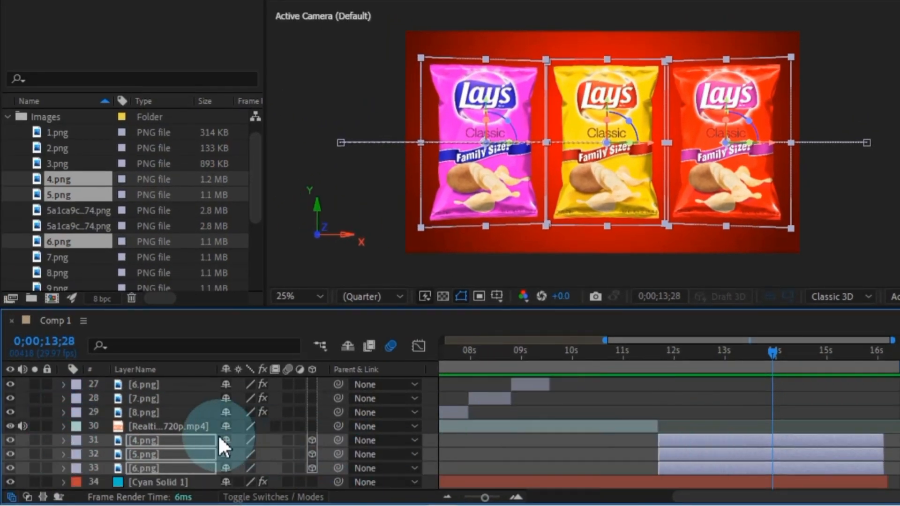
key(p)
scroll(794, 420, down, 1)
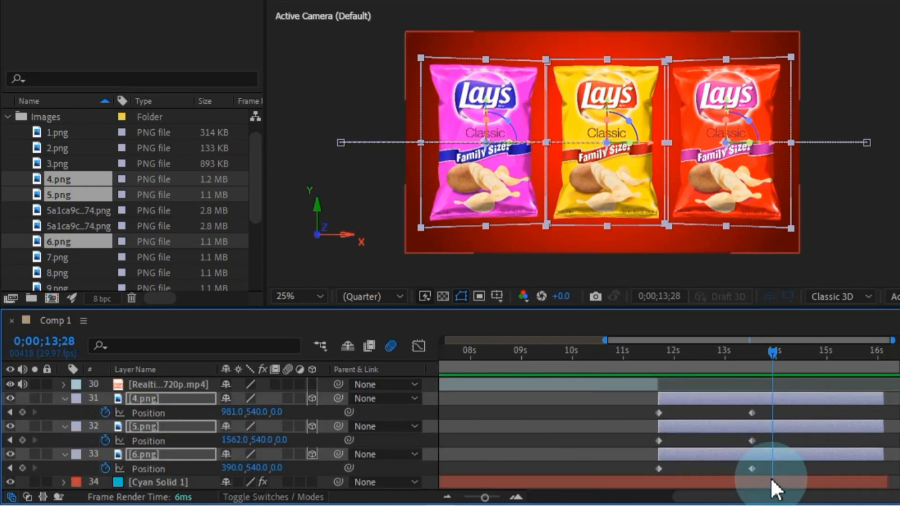
drag(770, 477, 644, 398)
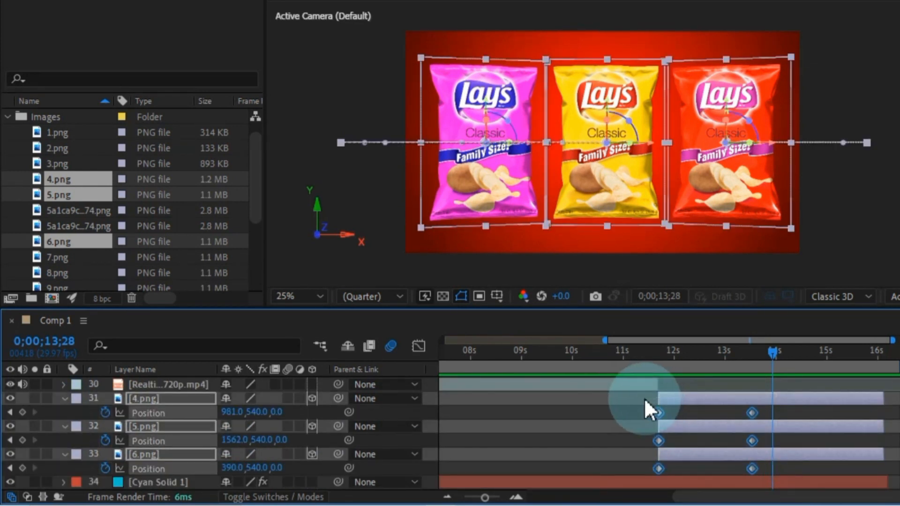
Step: Reshape the three Position speed curves so the bags move fastest just after the first keyframe and slow down gradually
click(419, 347)
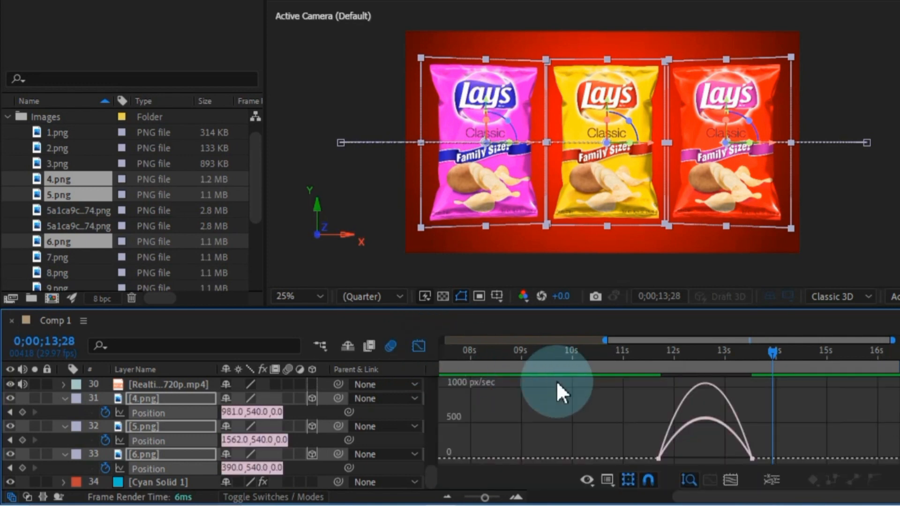
drag(784, 389, 586, 479)
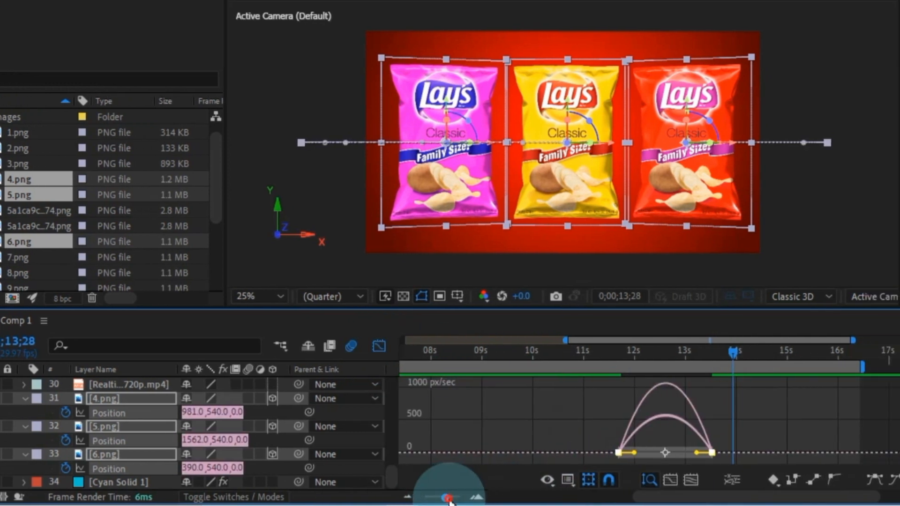
drag(448, 498, 454, 498)
click(523, 357)
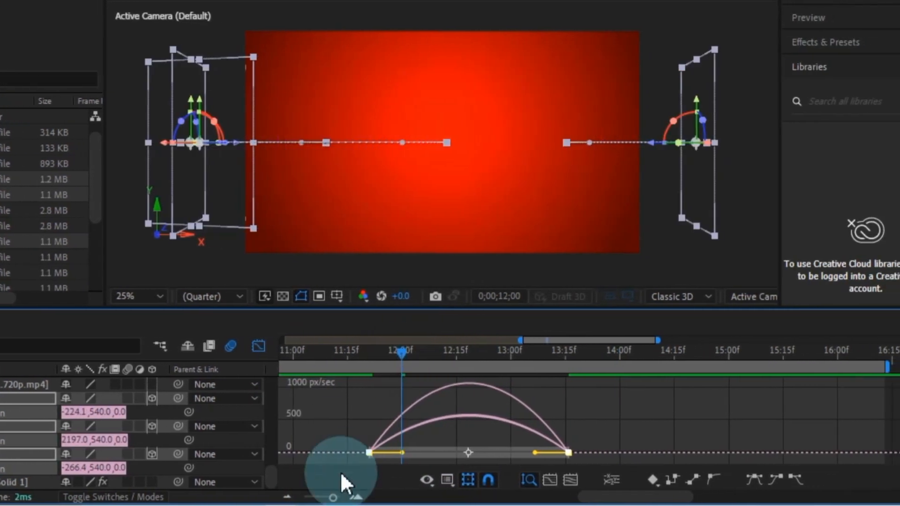
drag(333, 497, 335, 497)
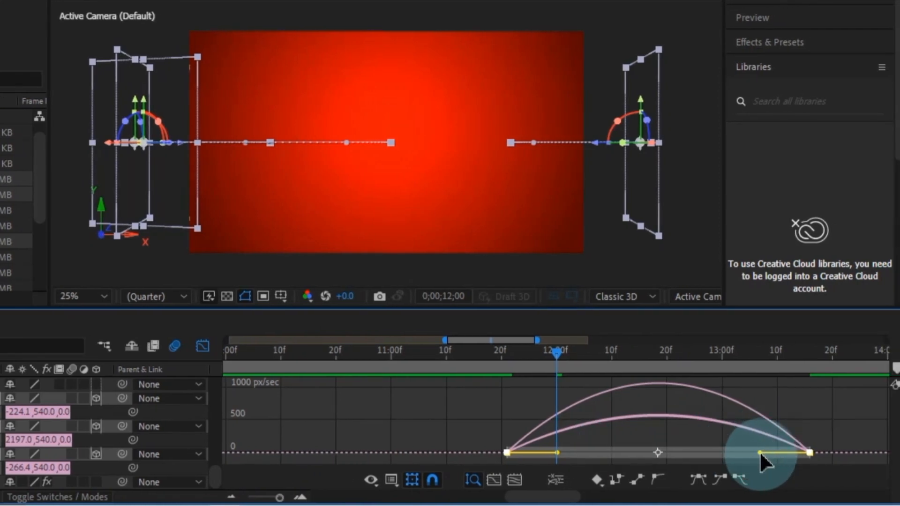
drag(760, 453, 629, 454)
drag(558, 454, 530, 459)
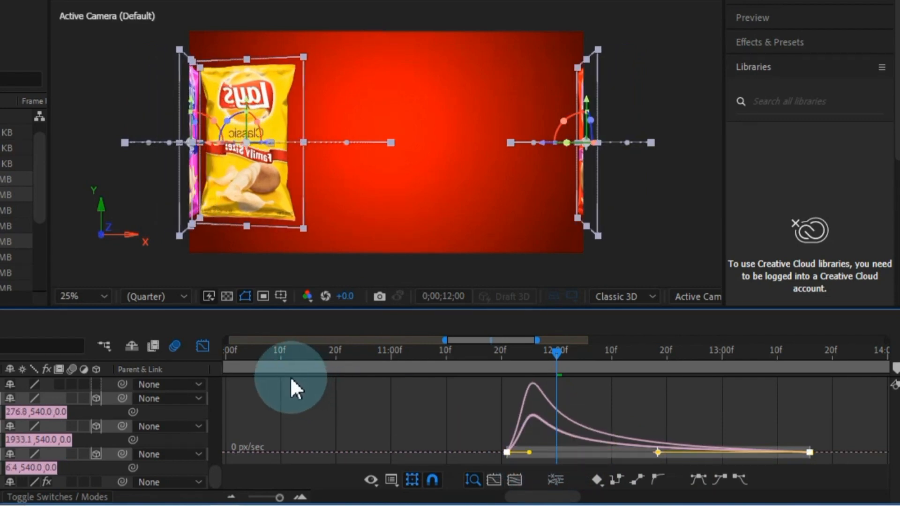
click(205, 348)
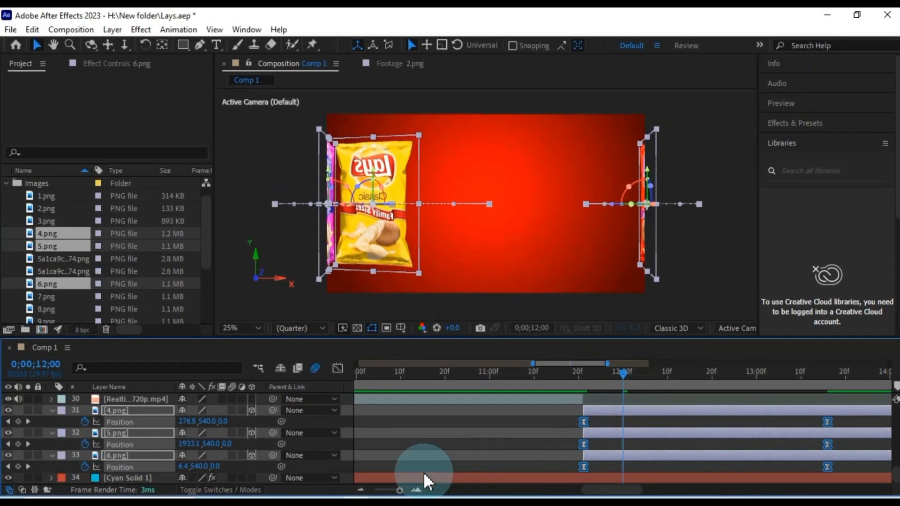
drag(400, 491, 384, 491)
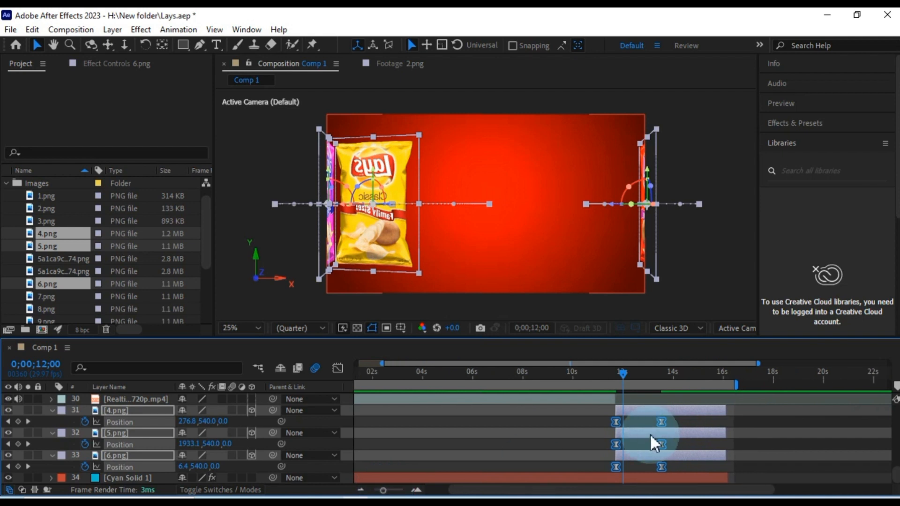
Step: Preview the eased slide-in of the three bags from 0;00;11;12
click(753, 427)
drag(611, 381, 605, 374)
key(space)
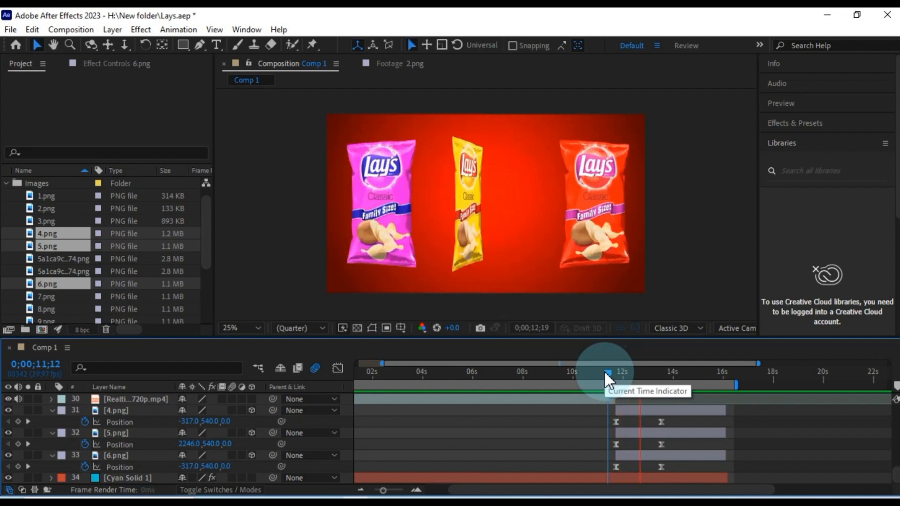
key(space)
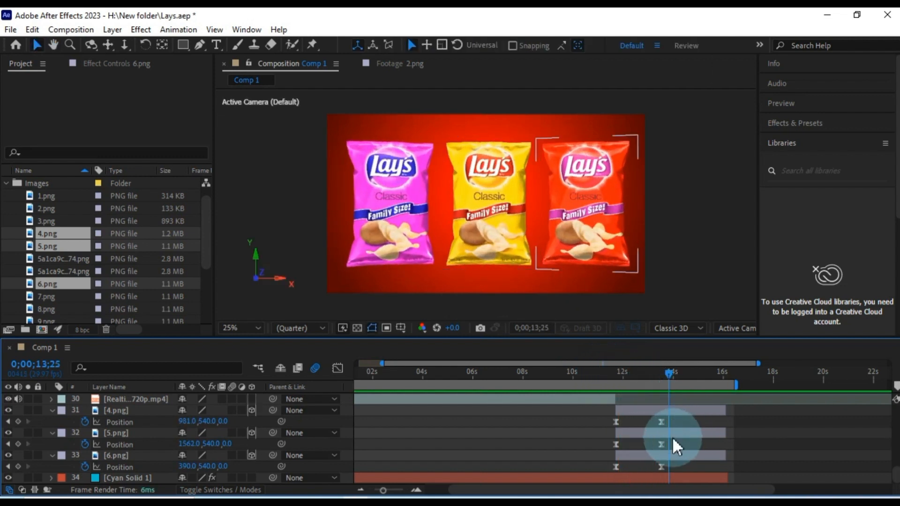
Step: Stagger the bag layers in time, starting 5.png at about 0;00;12;10 and 6.png at about 0;00;13;00, after 4.png
drag(672, 387, 632, 387)
click(643, 410)
shift+click(645, 455)
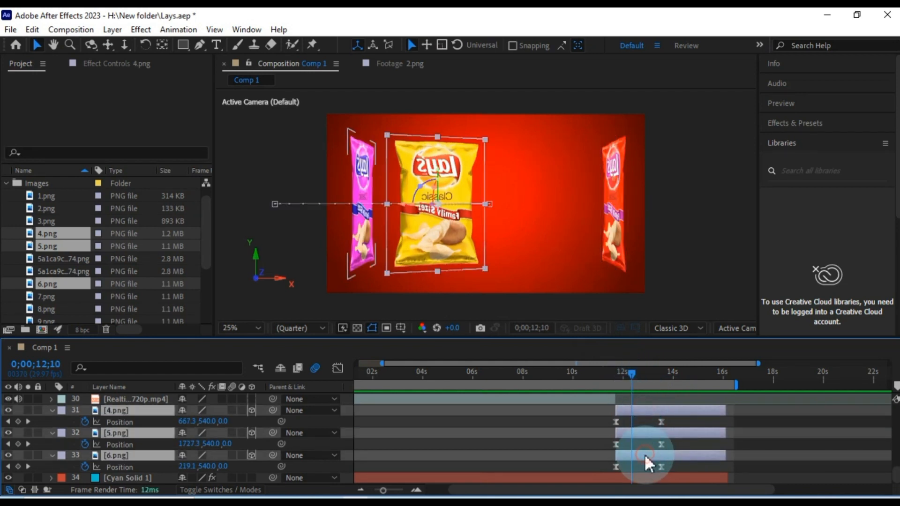
click(52, 412)
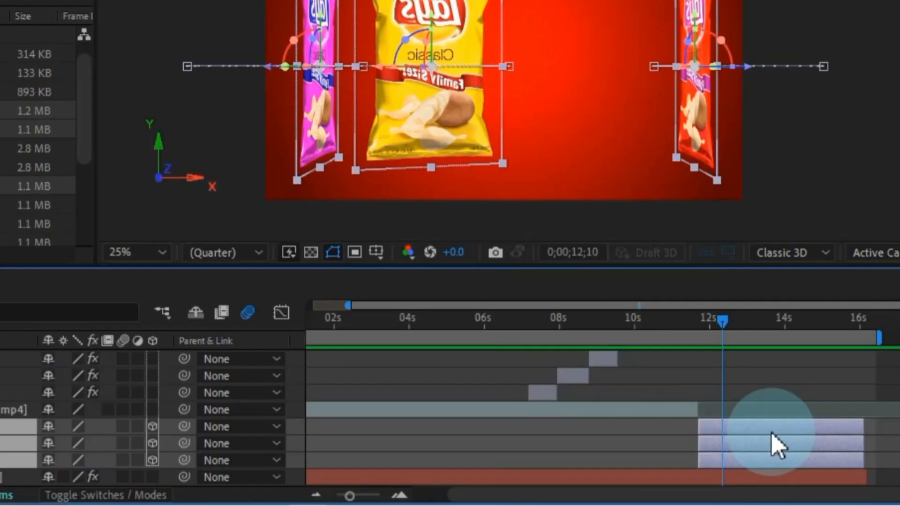
drag(709, 445, 731, 445)
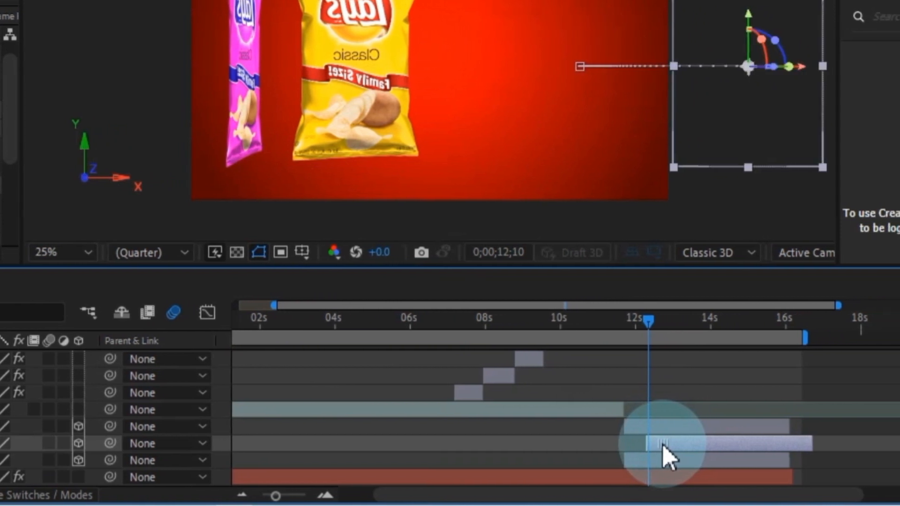
drag(647, 445, 671, 467)
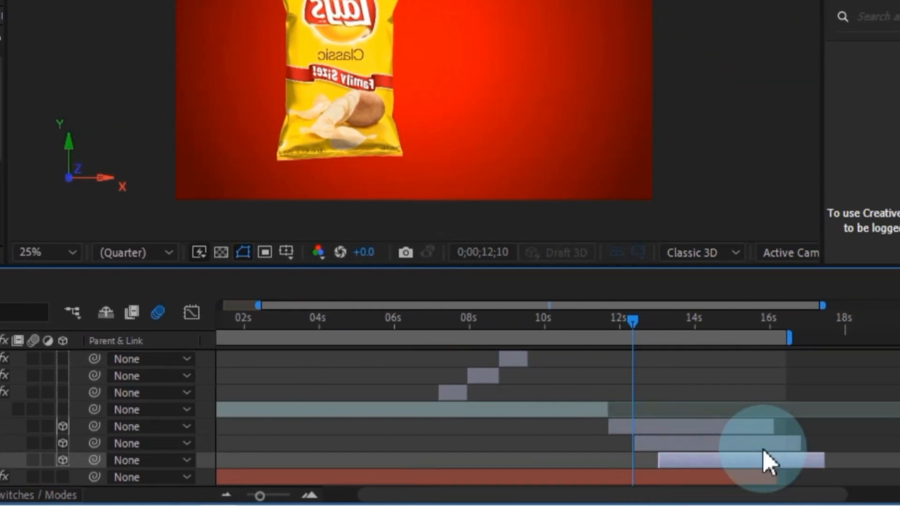
Step: Preview the staggered entrance of the bags from 0;00;11;02
click(892, 432)
drag(629, 379, 601, 386)
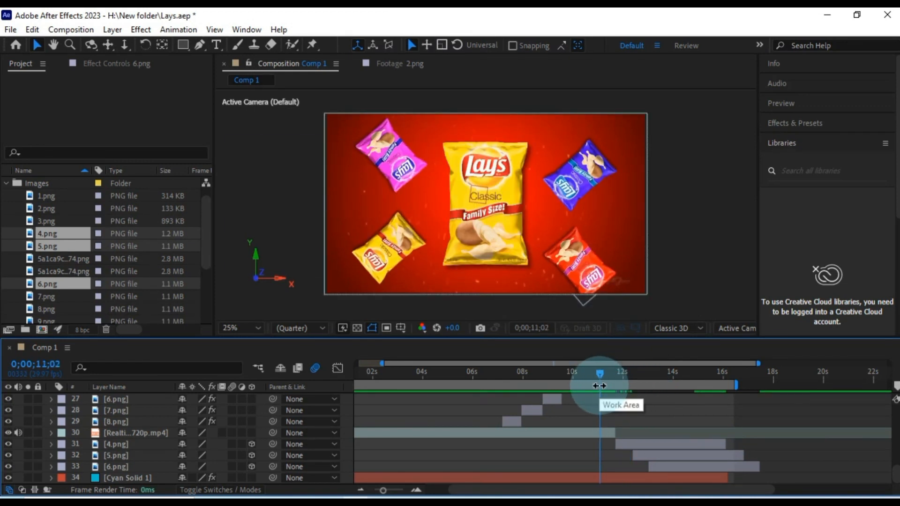
key(space)
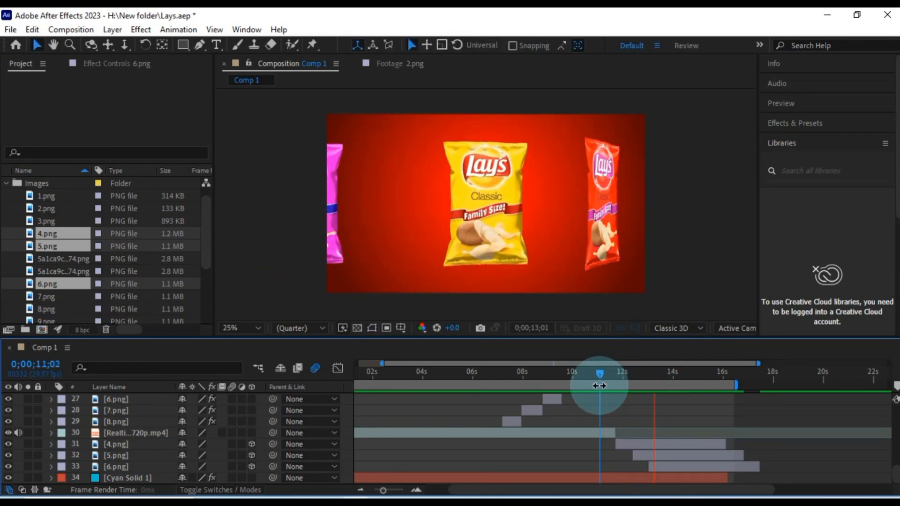
Step: Replay the bag entrance from 0;00;10;25 and trim layers 5.png, 6.png, Cyan Solid 1 and the work area to 4.png's end, about 16 seconds
drag(600, 382, 595, 383)
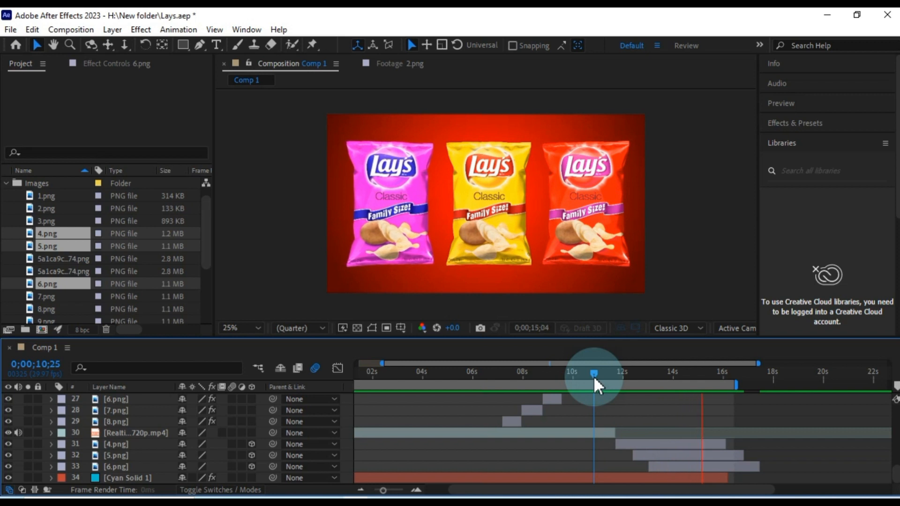
key(space)
drag(759, 468, 724, 460)
click(720, 477)
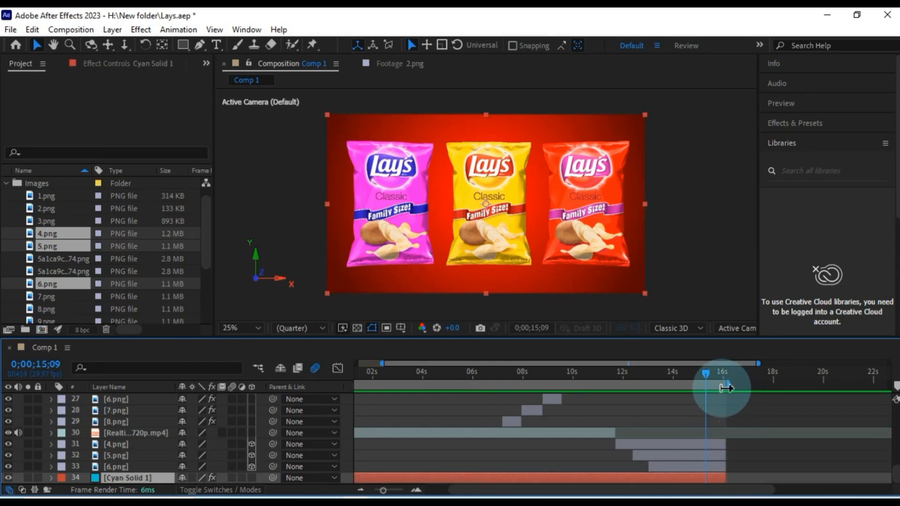
click(647, 427)
Step: Paste a copy of the potato chip transition layer from about 0;00;07;01 and move it to end near 0;00;11;19
scroll(640, 424, up, 10)
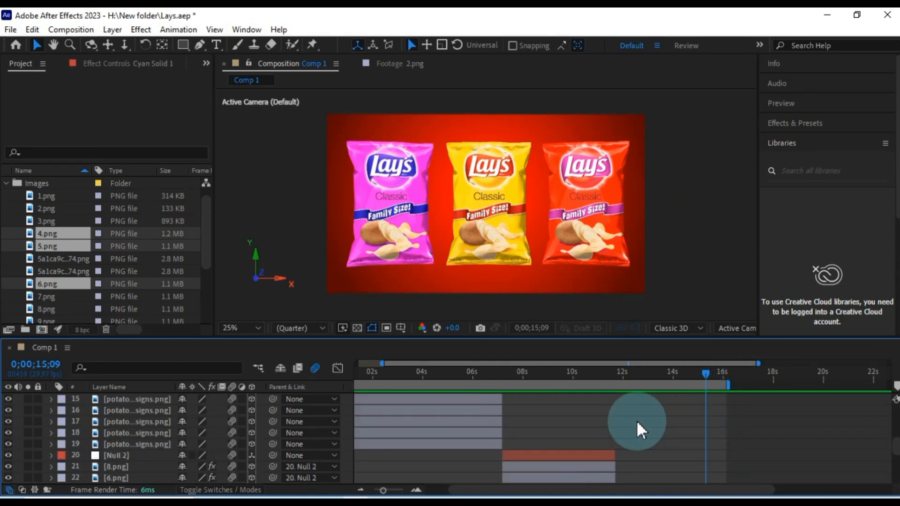
click(498, 372)
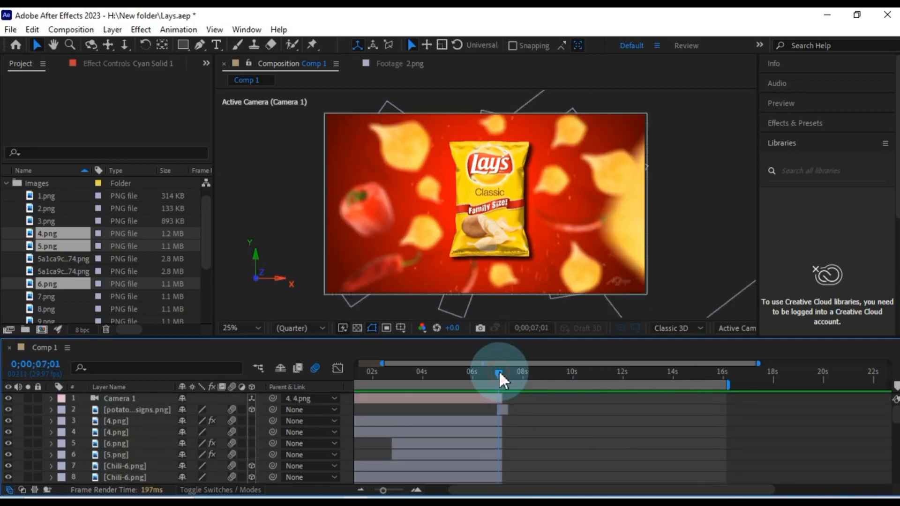
click(502, 410)
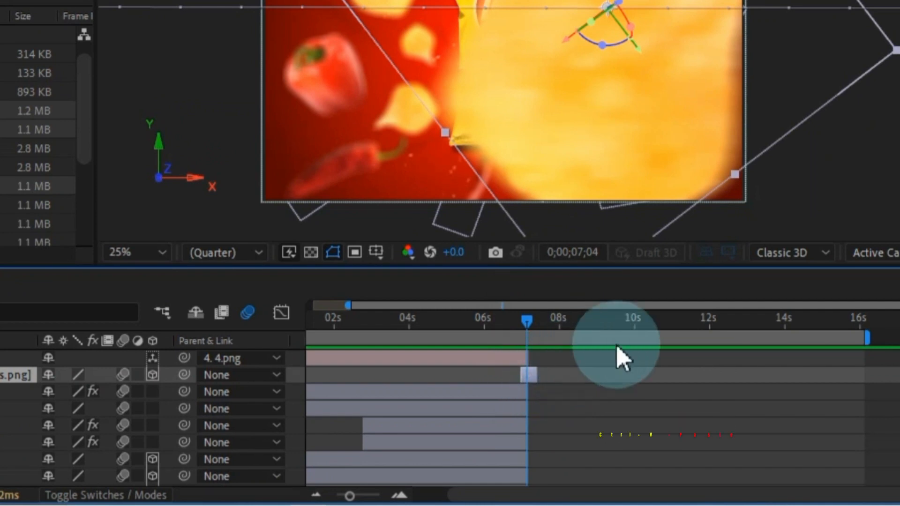
key(ctrl+v)
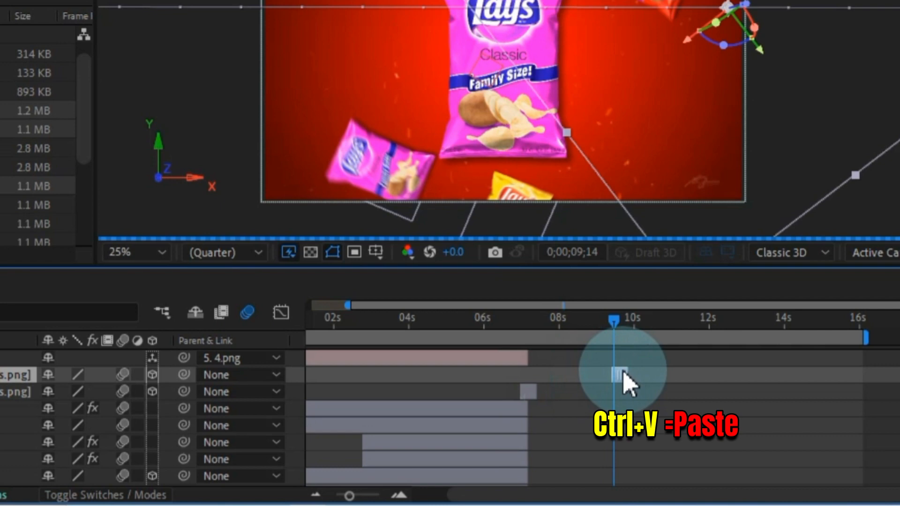
drag(624, 375, 690, 375)
drag(616, 331, 696, 348)
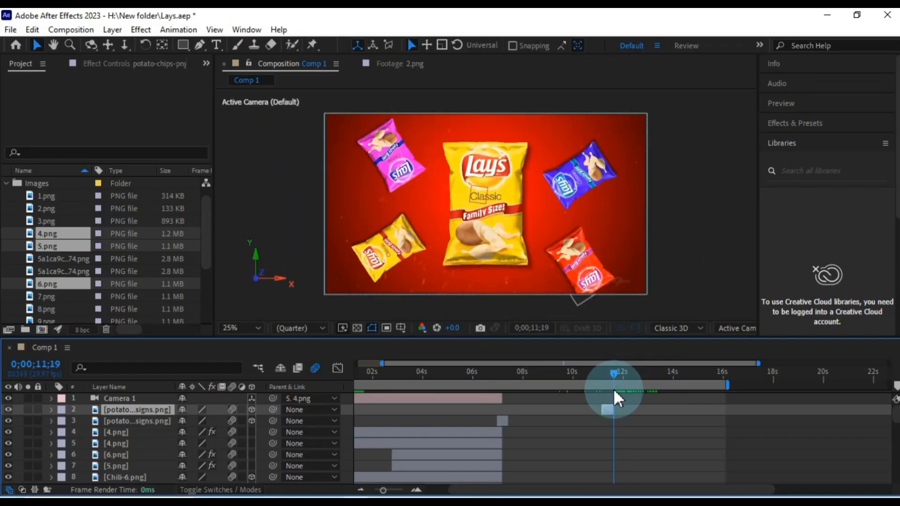
Step: Shift the pasted chip layer over the cut to the three bags, spanning about 0;00;11;15 to 0;00;12;00
drag(383, 490, 401, 490)
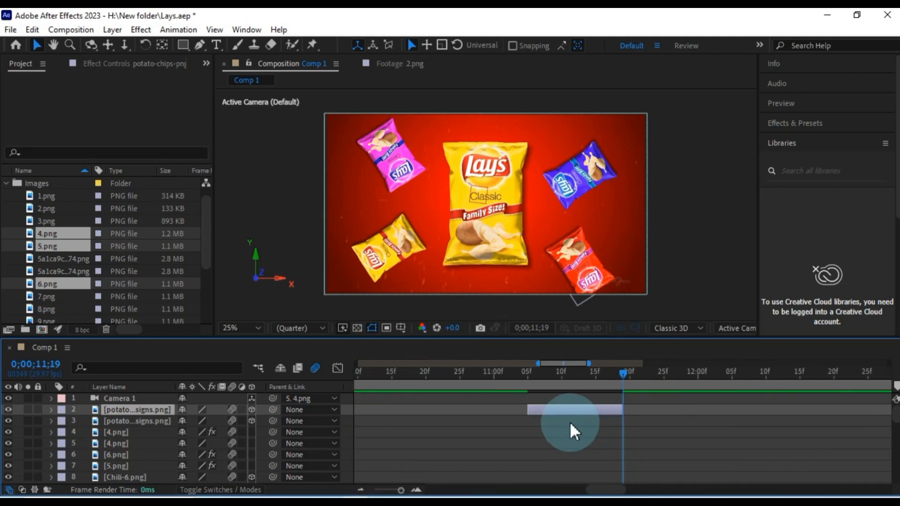
drag(563, 412, 629, 410)
click(604, 377)
drag(629, 376, 588, 383)
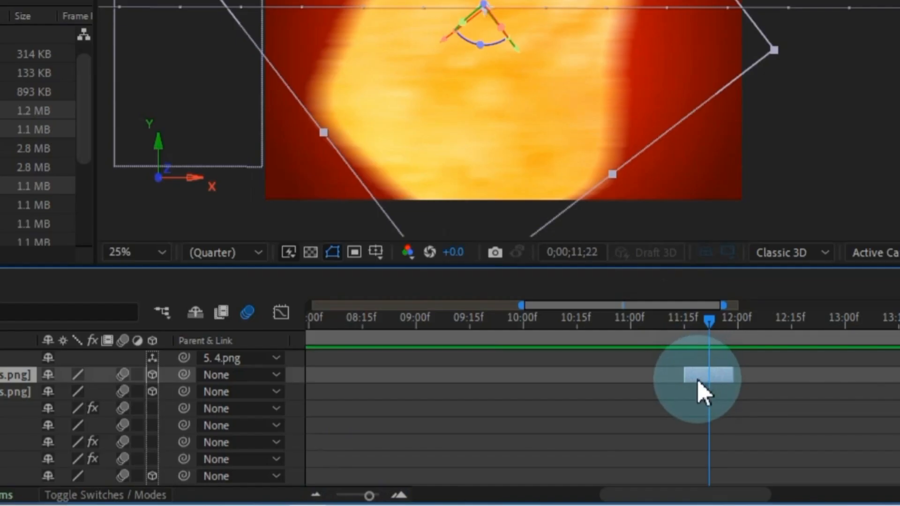
Step: Show the pasted chip layer's Position keyframes and bring them closer together, with the last one at about 0;00;11;25
key(u)
click(697, 398)
click(685, 394)
drag(688, 404, 724, 394)
click(734, 394)
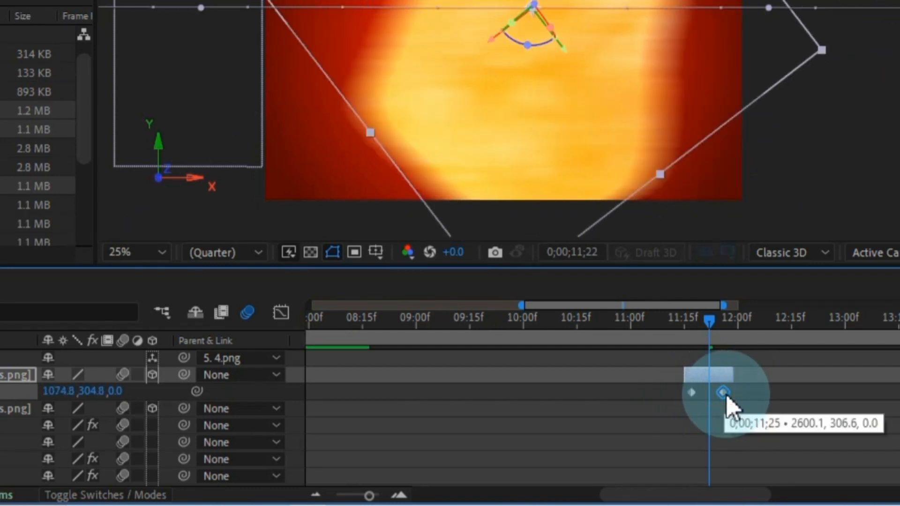
mouse_move(709, 319)
mouse_down()
mouse_move(699, 319)
mouse_move(702, 334)
mouse_up()
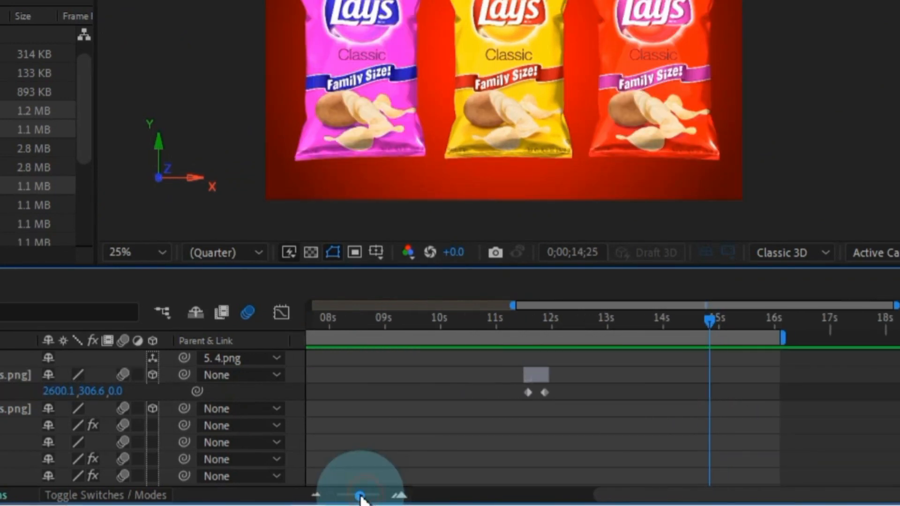
Step: Copy the Drop Shadow effect from the earlier 4.png bag layer visible at 0;00;06;10
drag(360, 496, 349, 496)
drag(377, 314, 395, 332)
click(391, 426)
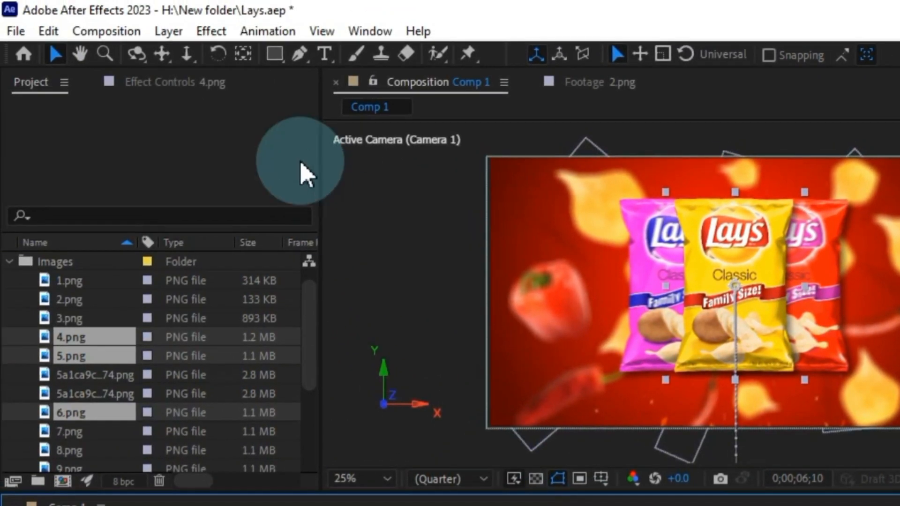
click(164, 89)
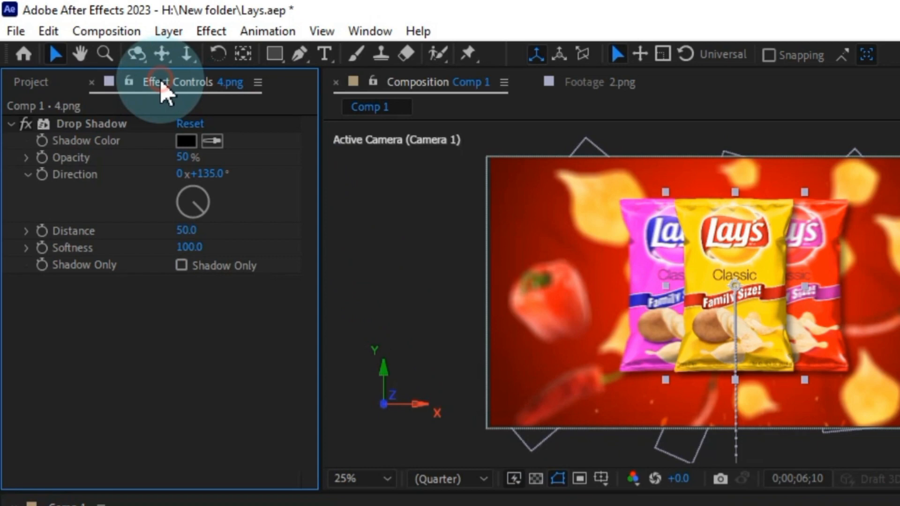
click(81, 127)
right_click(79, 128)
click(121, 190)
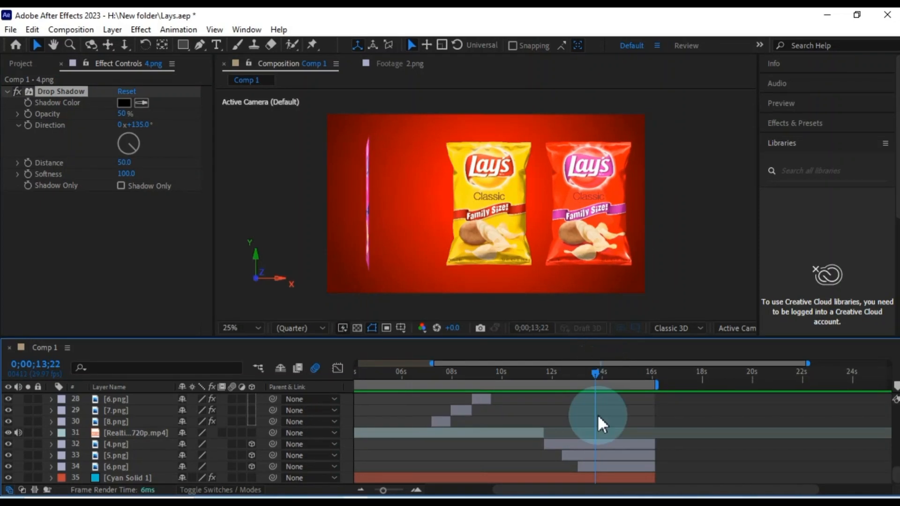
Step: Paste the Drop Shadow effect onto the three rotating bag layers 4.png, 5.png and 6.png
click(602, 451)
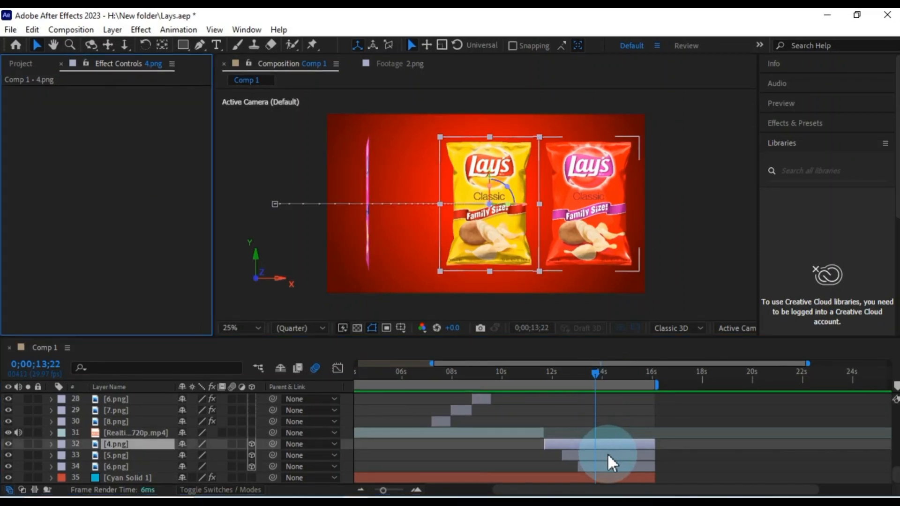
ctrl+click(607, 455)
ctrl+click(616, 466)
click(133, 135)
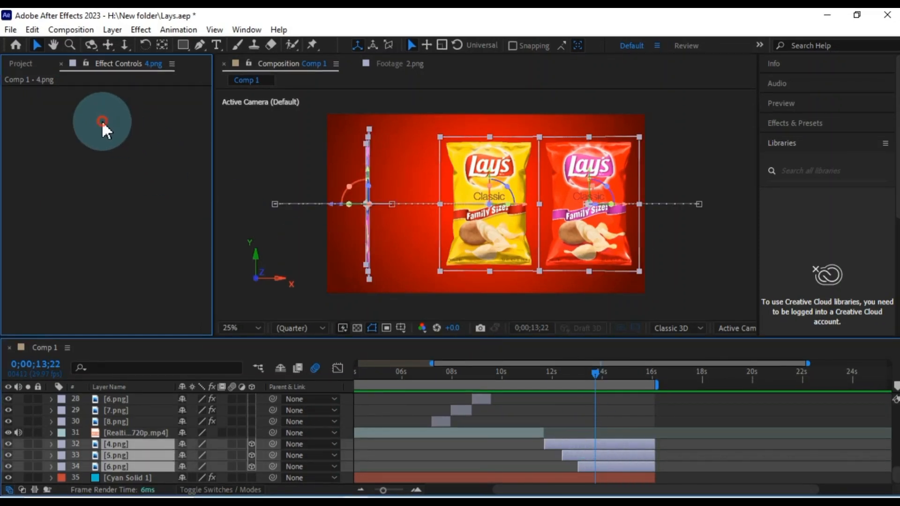
key(ctrl+v)
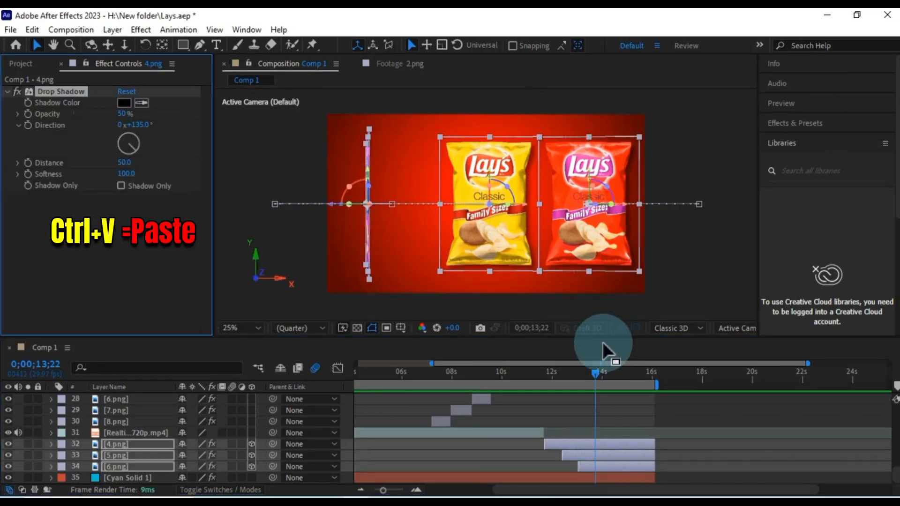
Step: Preview the entrance of the three shadowed bags from 0;00;11;00
drag(597, 372, 530, 394)
click(580, 409)
key(space)
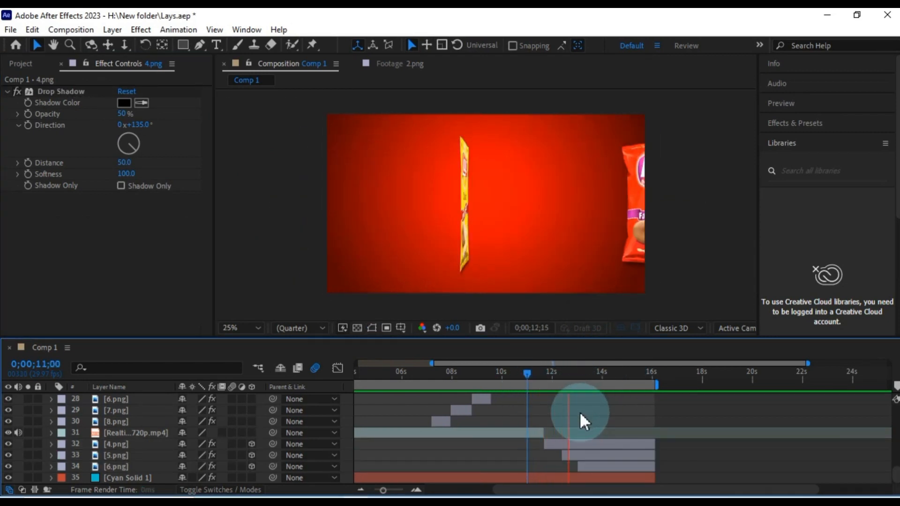
key(space)
Step: Extend the fire particles overlay video to the end of the rotating bag layers and place it directly above Cyan Solid 1
drag(581, 376, 570, 398)
key(minus)
click(562, 375)
click(565, 432)
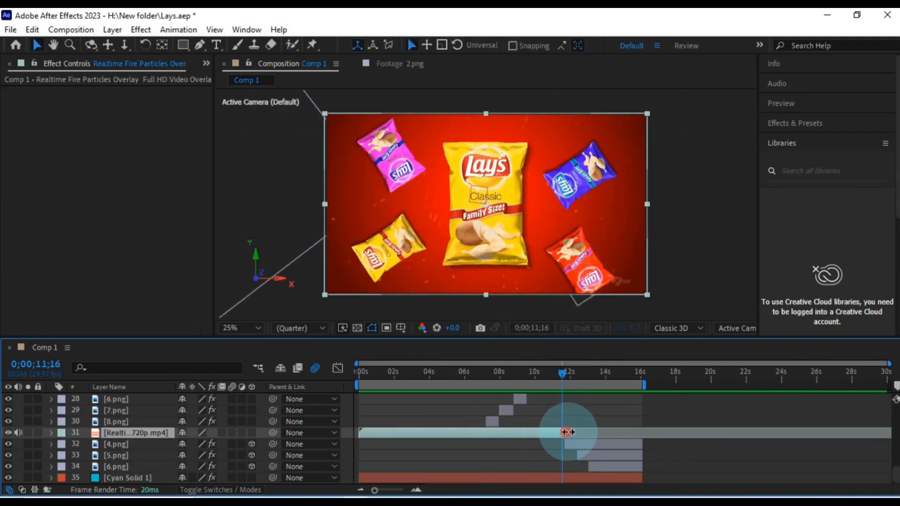
drag(566, 432, 606, 430)
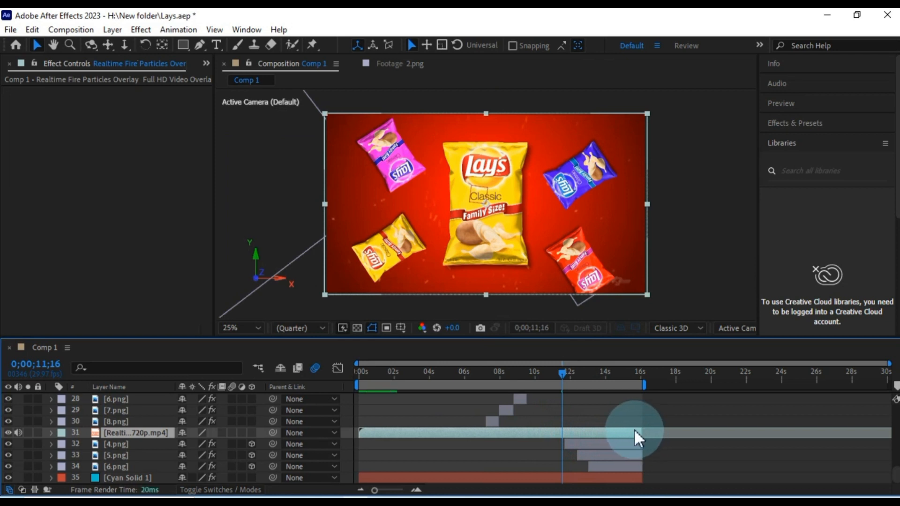
drag(568, 371, 620, 378)
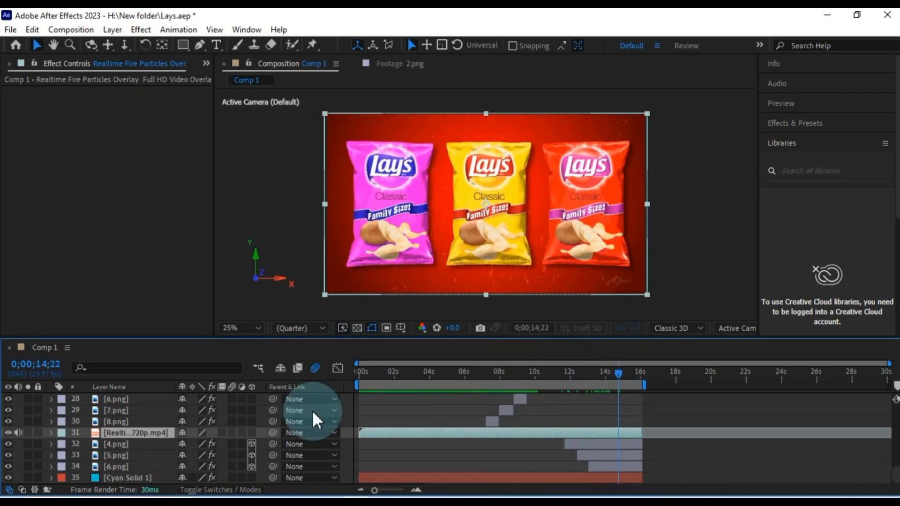
drag(127, 429, 128, 468)
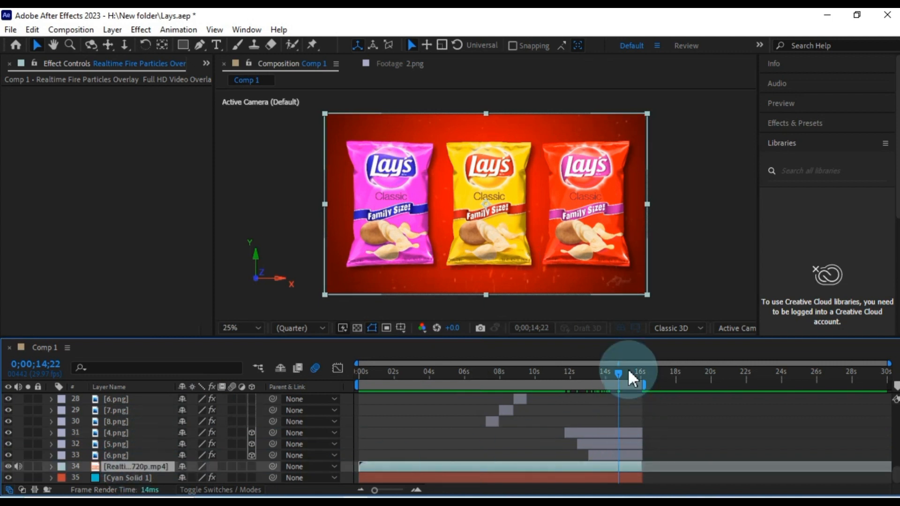
Step: Preview the whole advertisement from 0;00;00;00 and check the final three-bag scene up to 0;00;15;08
key(Home)
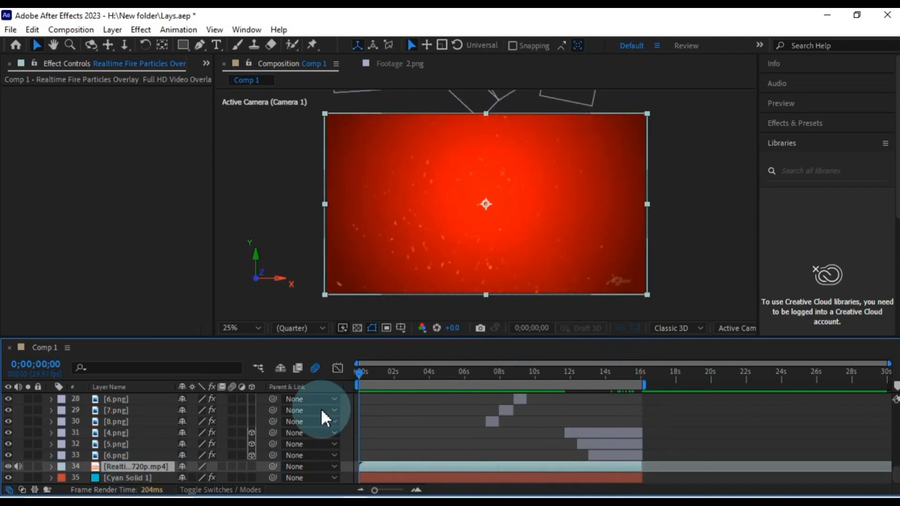
click(700, 451)
key(space)
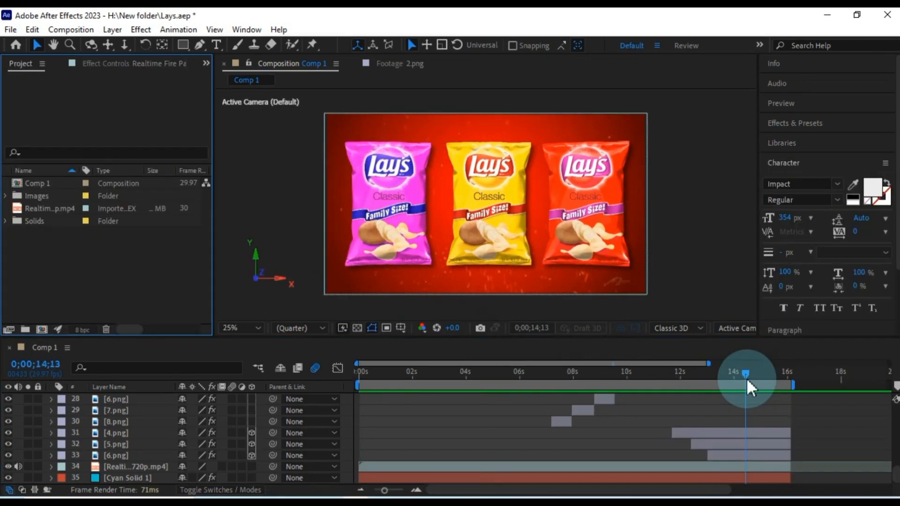
drag(746, 378, 770, 443)
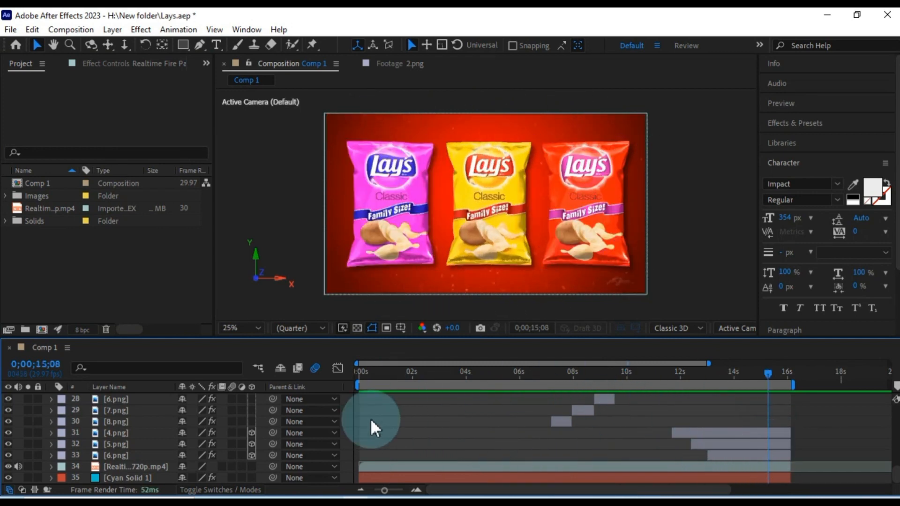
Step: Create a new 1920x1080 composition named Comp 2 at 29.97 fps with a duration of 10 seconds
click(43, 330)
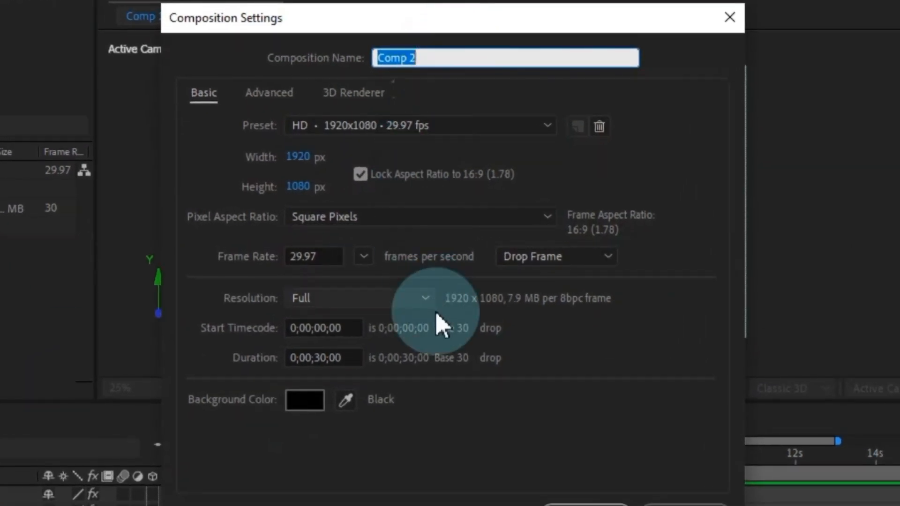
click(327, 359)
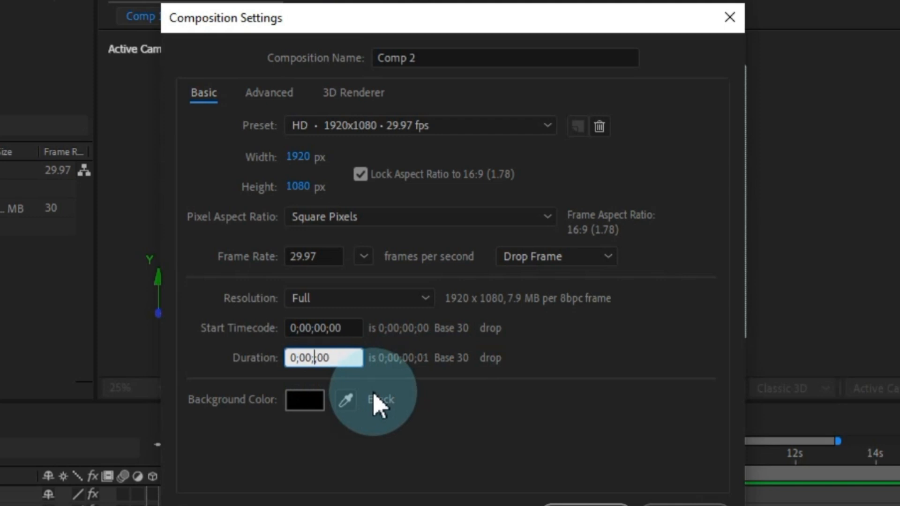
text(10;)
click(587, 428)
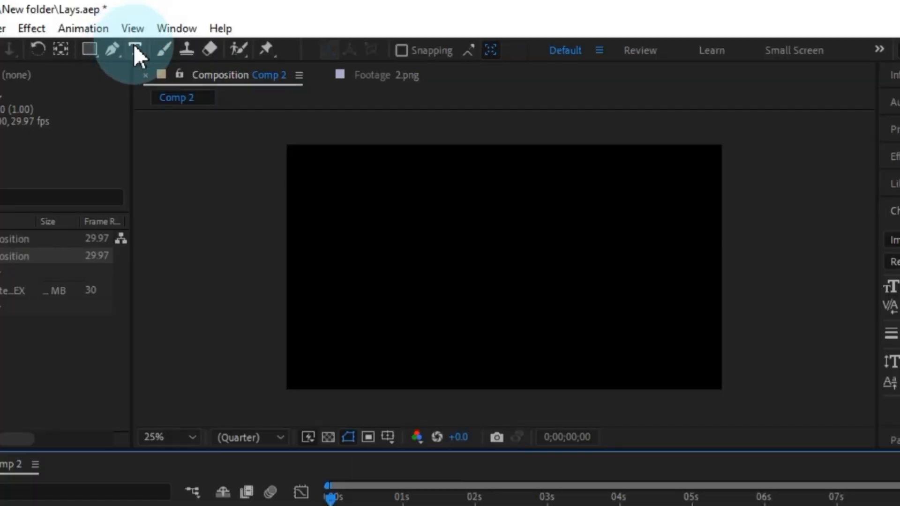
Step: Add the text "LAYS" to Comp 2 and move it to the middle of the frame
click(216, 45)
click(438, 211)
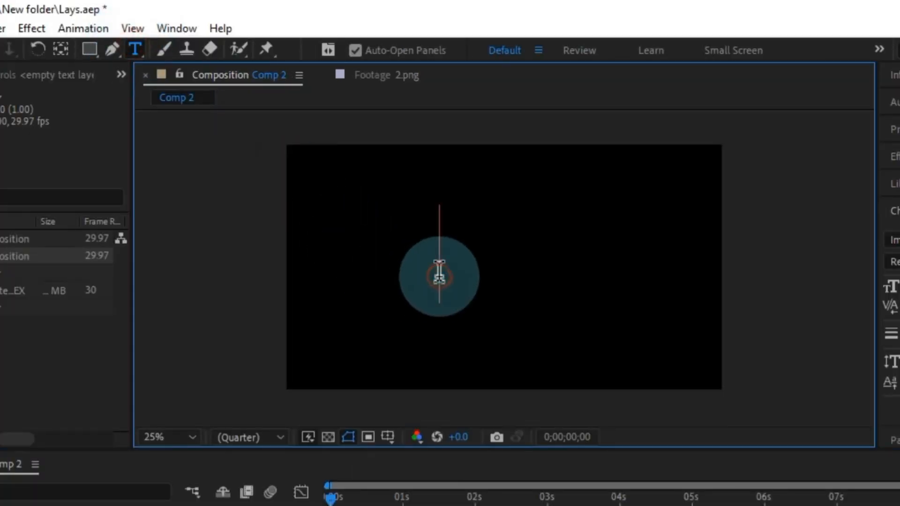
text(LAYS)
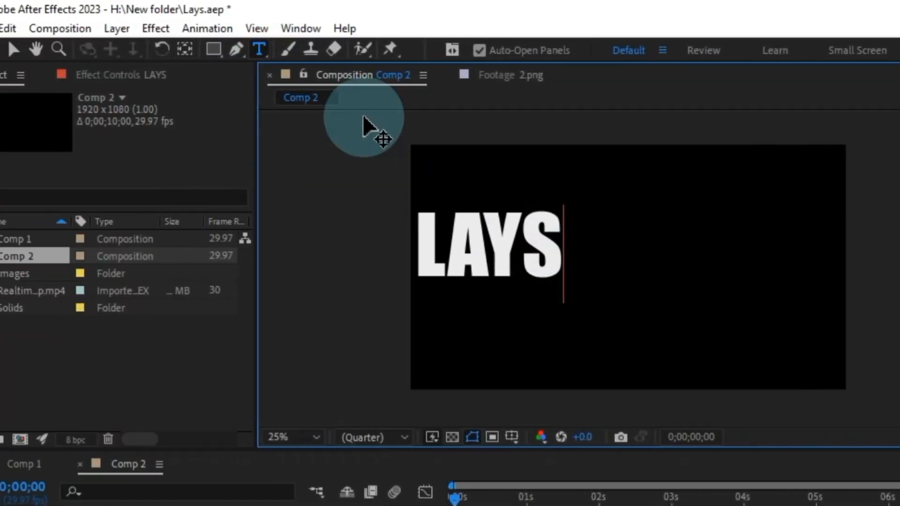
click(13, 49)
drag(457, 221, 674, 268)
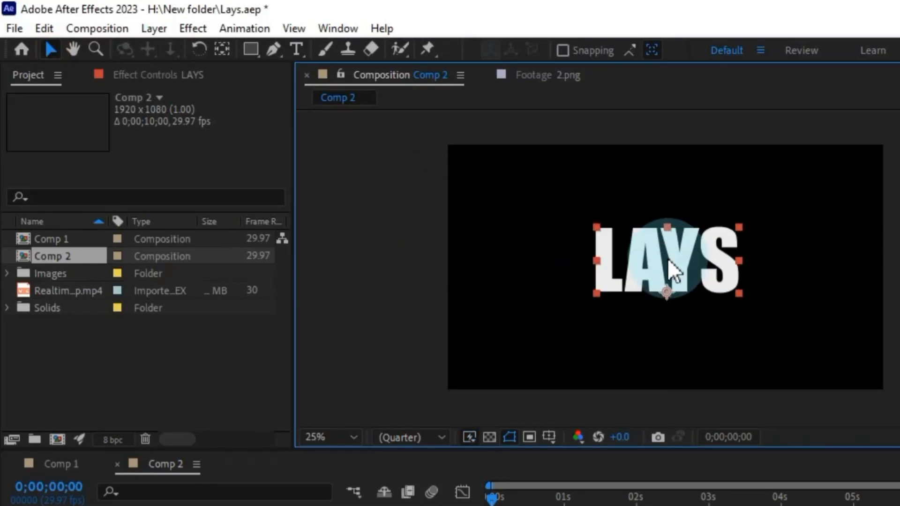
Step: Draw a four-point Pen mask on the LAYS text layer around the upper part of the letters, with a slanted lower edge
click(488, 485)
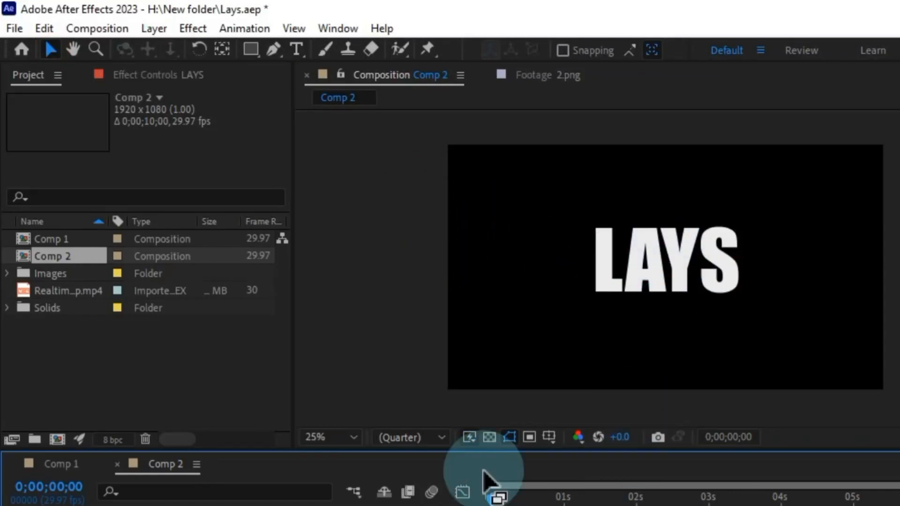
click(276, 51)
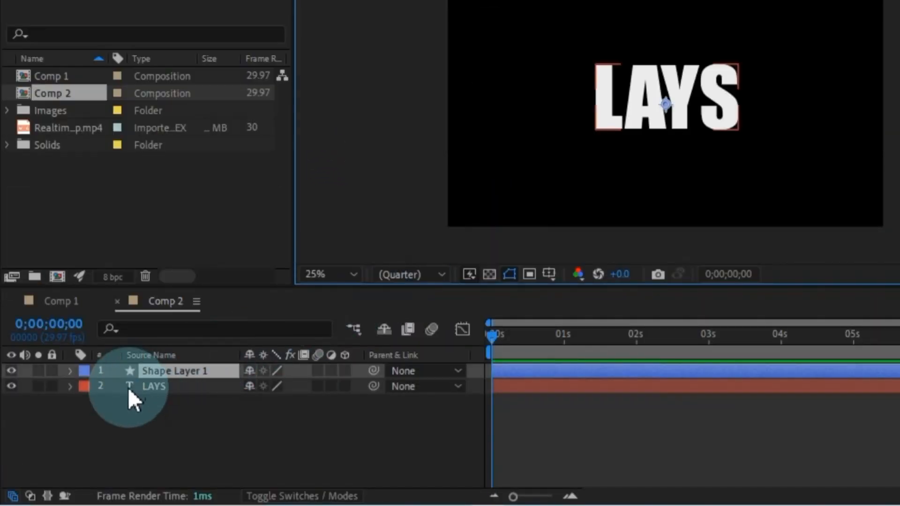
drag(140, 387, 275, 295)
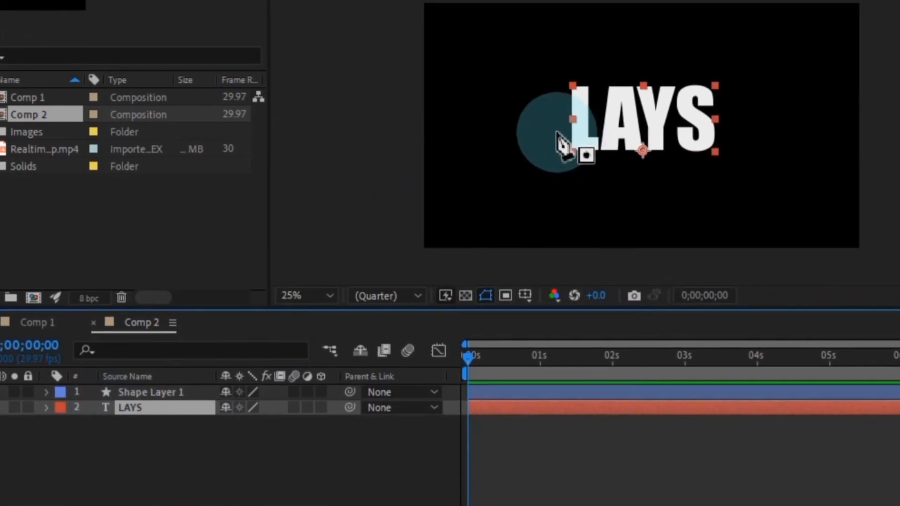
click(549, 113)
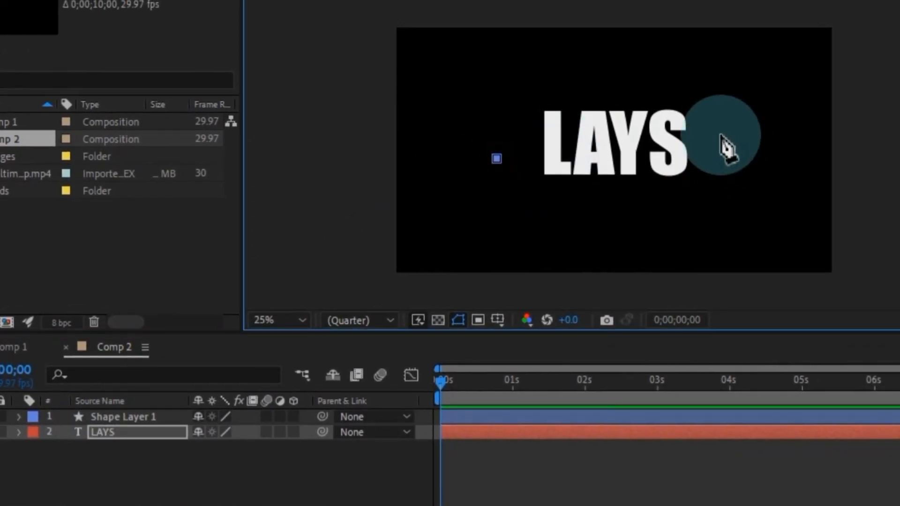
click(716, 86)
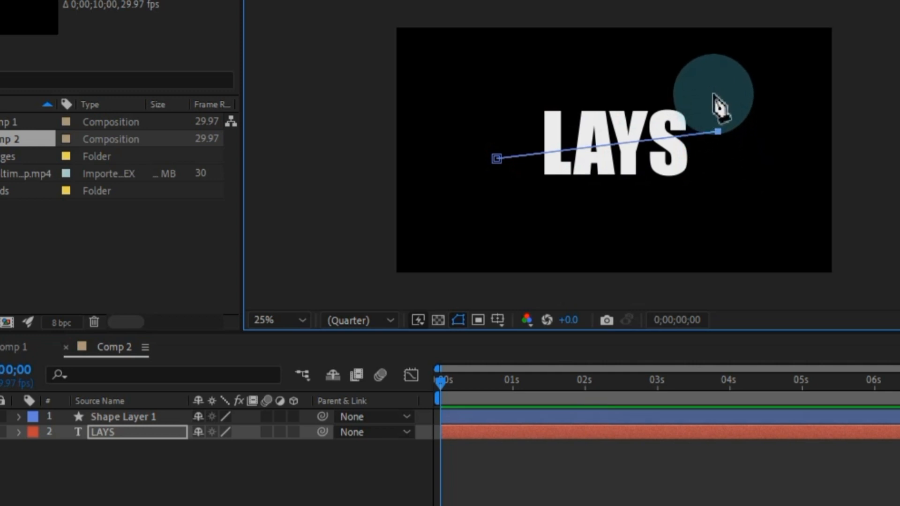
click(488, 95)
click(497, 158)
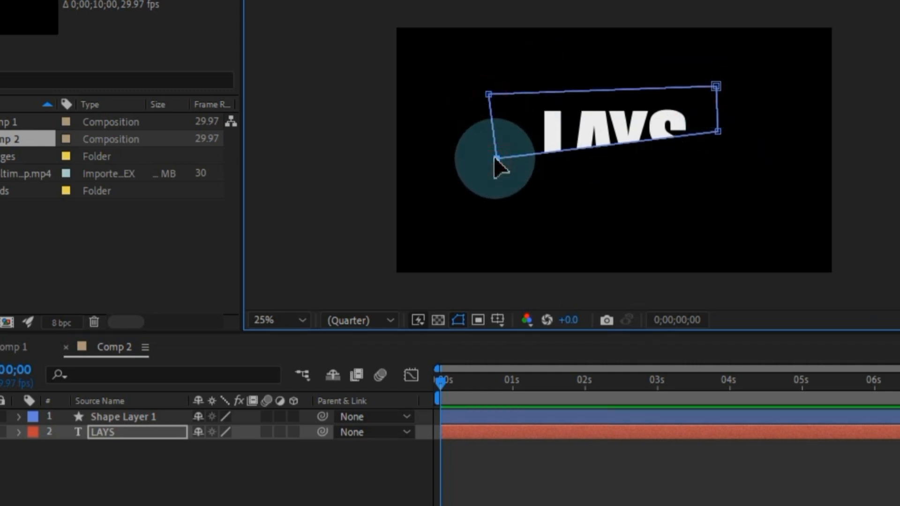
Step: Duplicate the masked LAYS layer and set the original layer's Mask 1 mode to Subtract
click(107, 432)
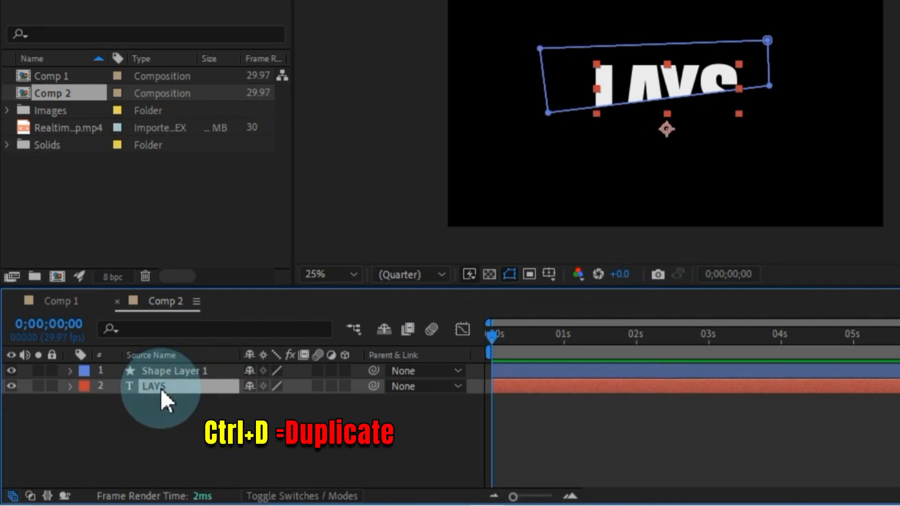
key(ctrl+d)
click(157, 401)
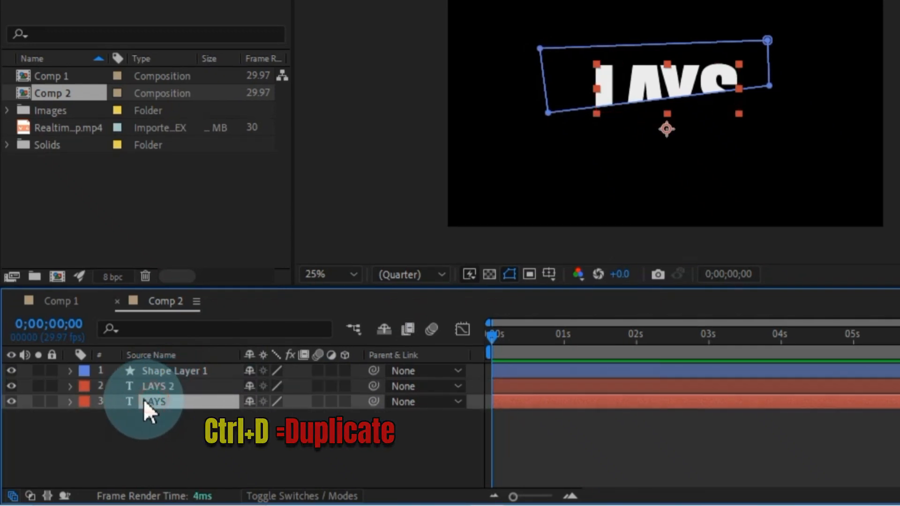
click(71, 401)
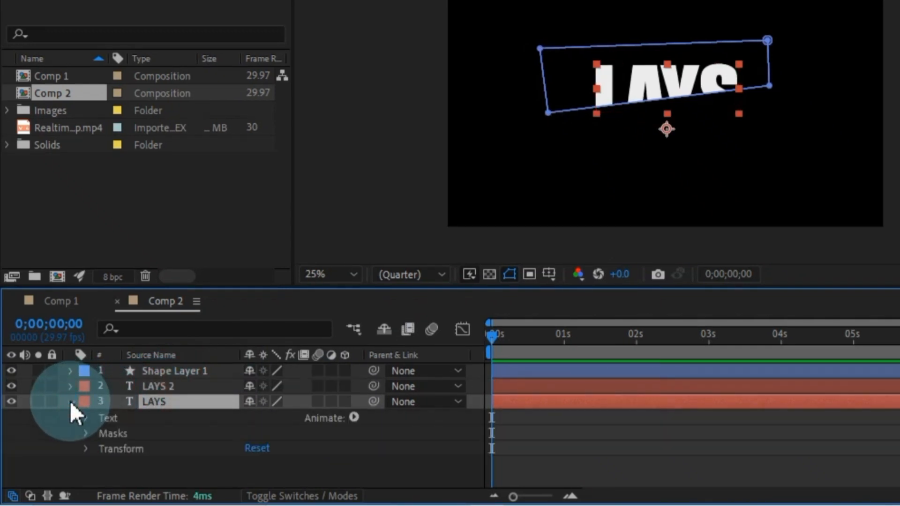
click(86, 434)
click(271, 450)
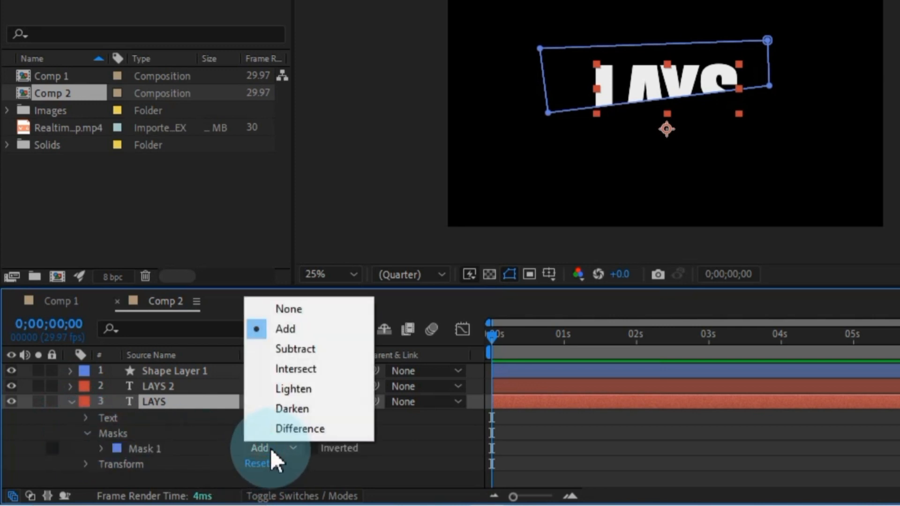
click(297, 352)
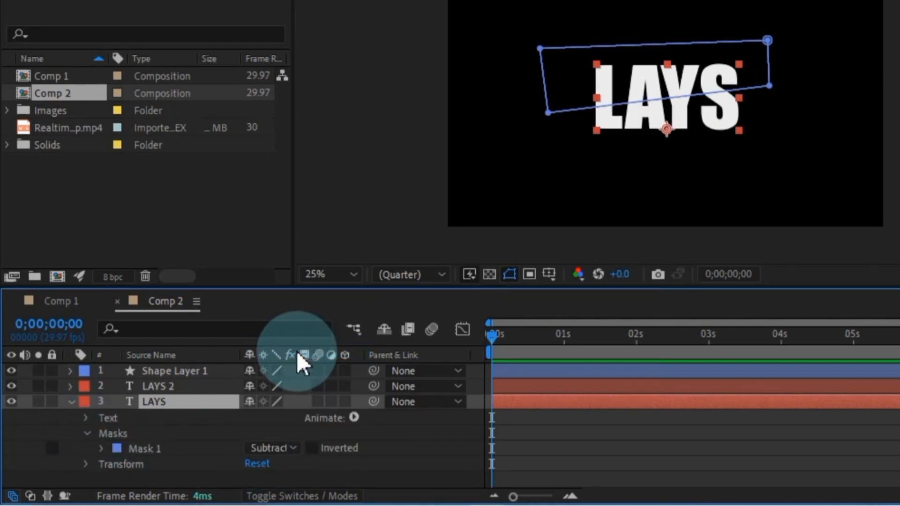
click(70, 402)
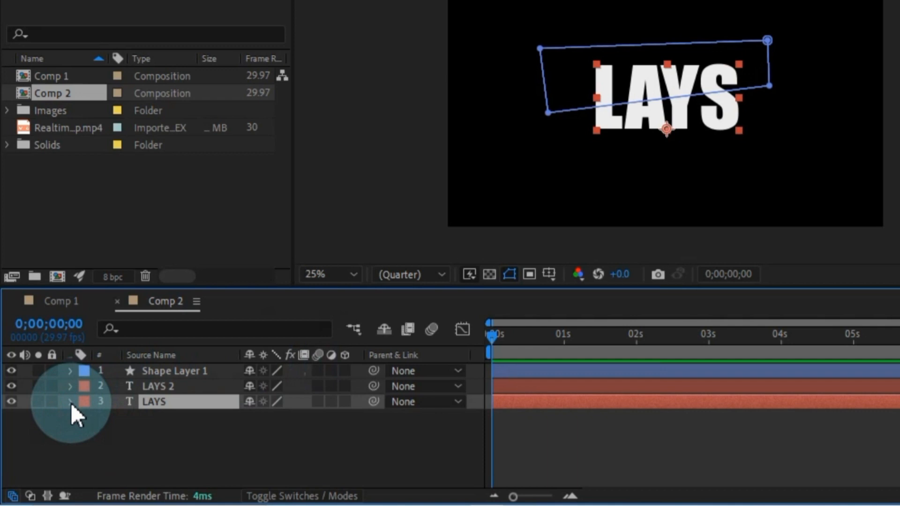
Step: Add Position keyframes at 0;00;00;00 to both the LAYS 2 and LAYS layers
shift+click(170, 387)
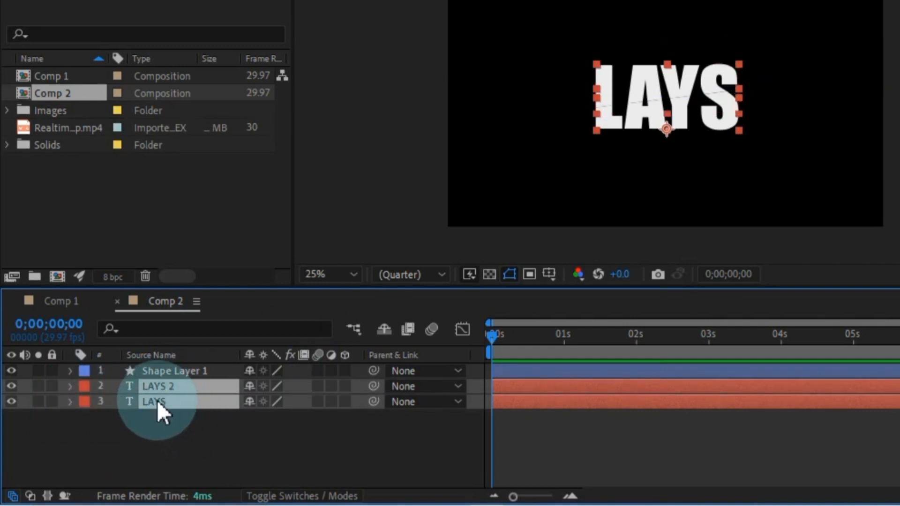
key(p)
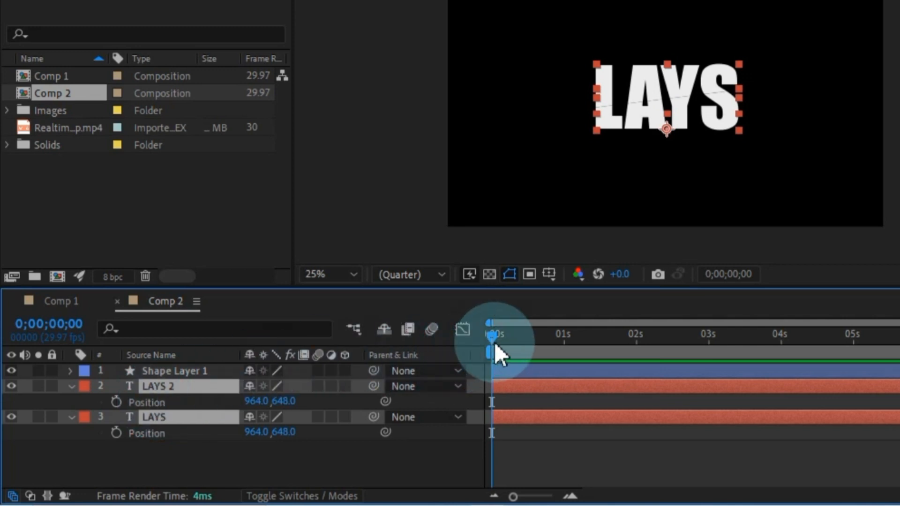
mouse_move(492, 346)
mouse_down()
mouse_move(505, 346)
mouse_move(490, 351)
mouse_up()
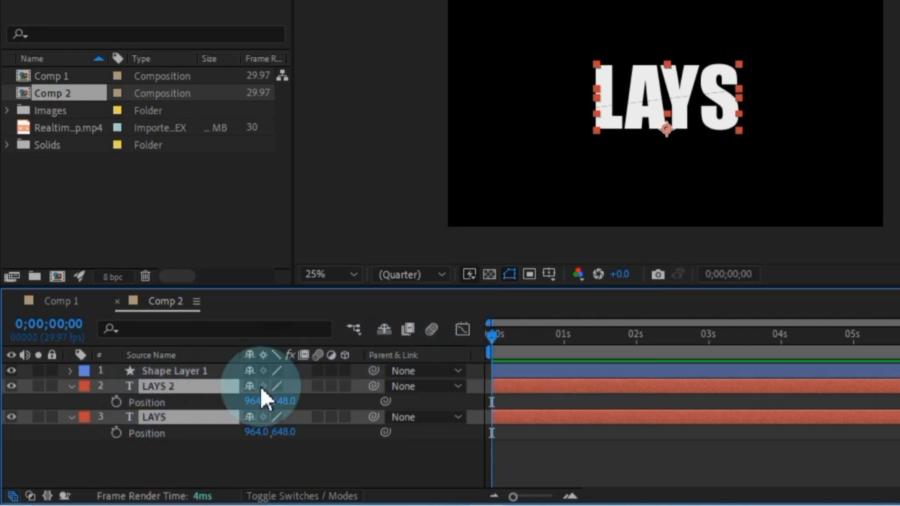
click(116, 403)
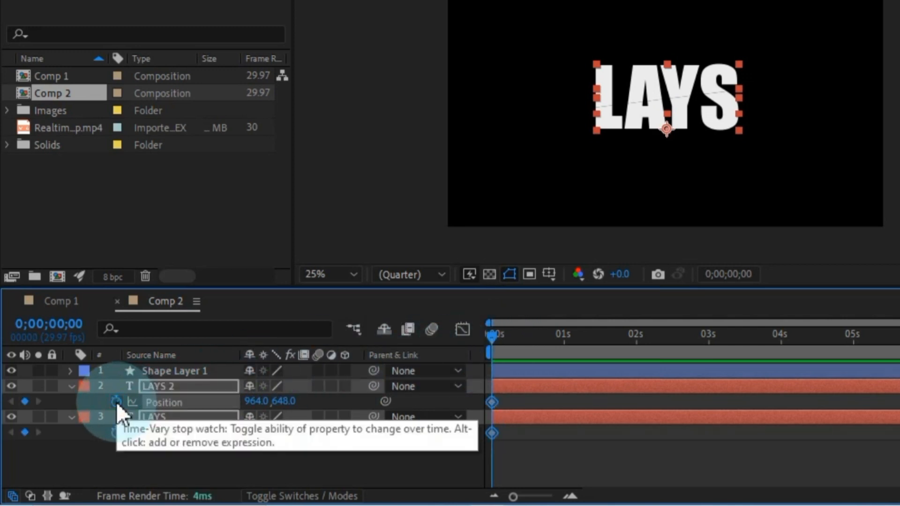
Step: Keyframe the LAYS 2 layer's Position at 964.0, 635.0 at 0;00;01;00
drag(490, 339, 565, 347)
click(517, 391)
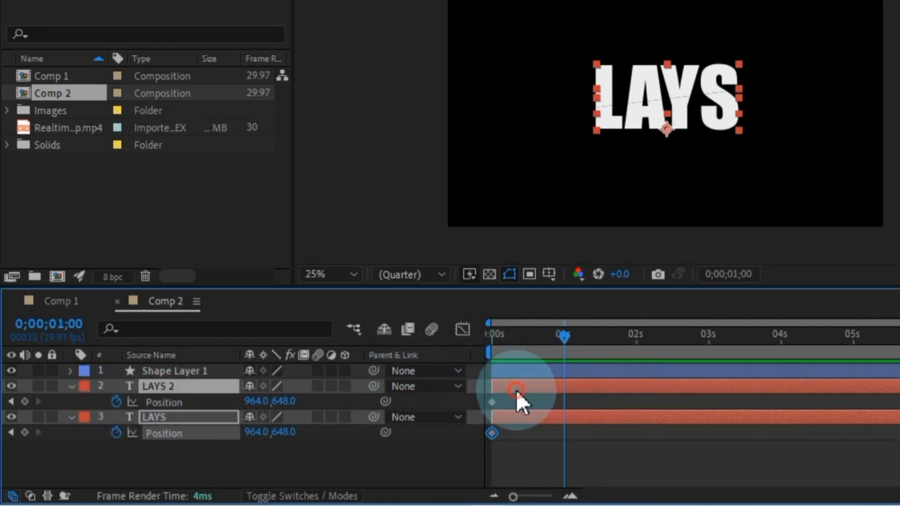
click(200, 443)
click(200, 389)
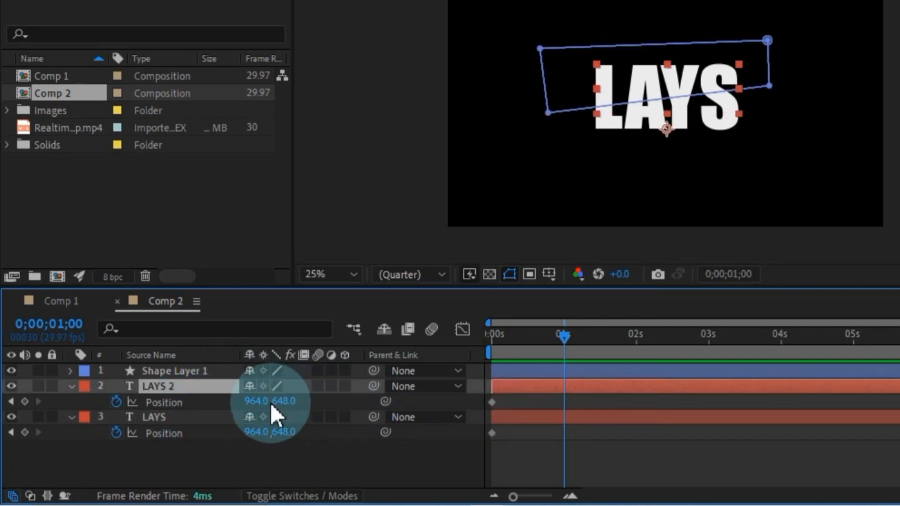
drag(277, 402, 269, 401)
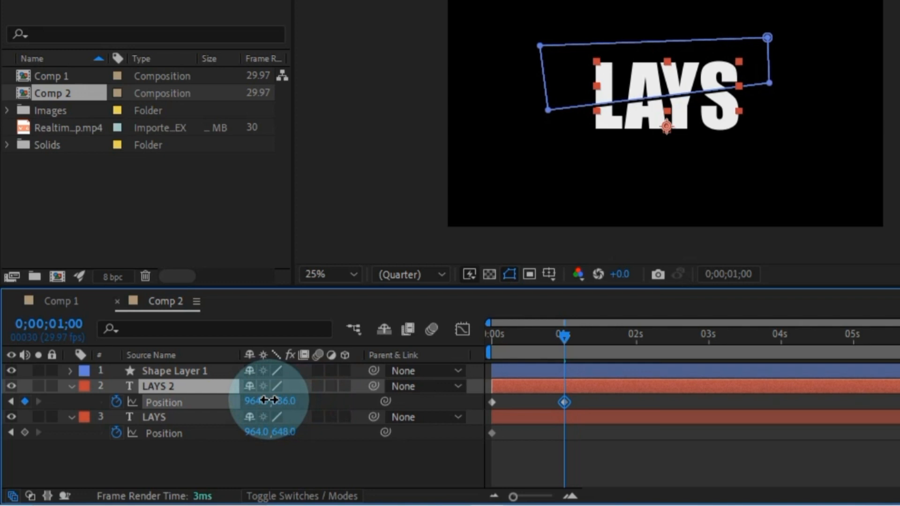
Step: Keyframe the LAYS layer's Position at 978.0, 656.0 at 0;00;01;00 and preview the split from the start
click(204, 416)
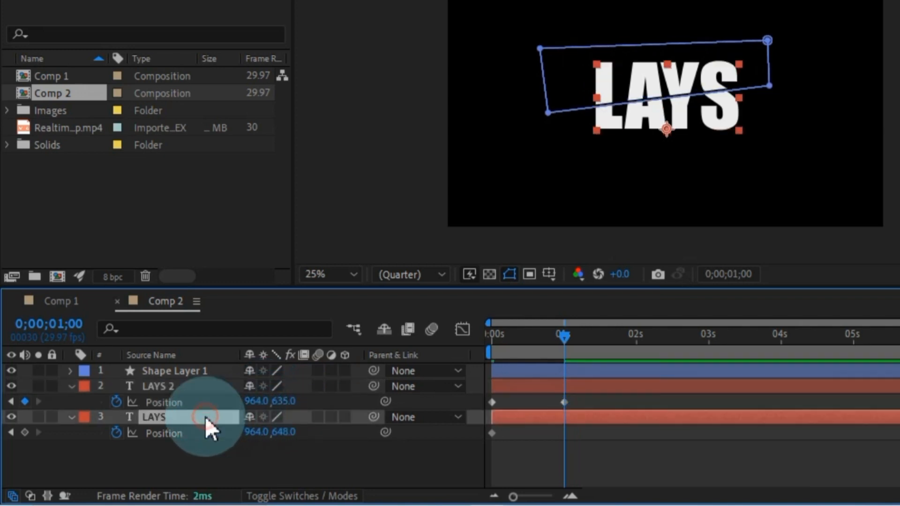
drag(282, 432, 295, 433)
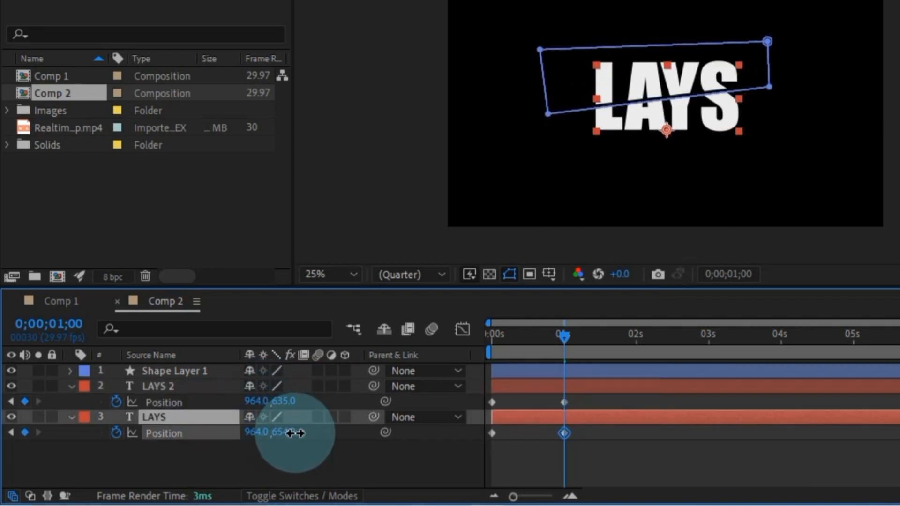
drag(238, 432, 264, 432)
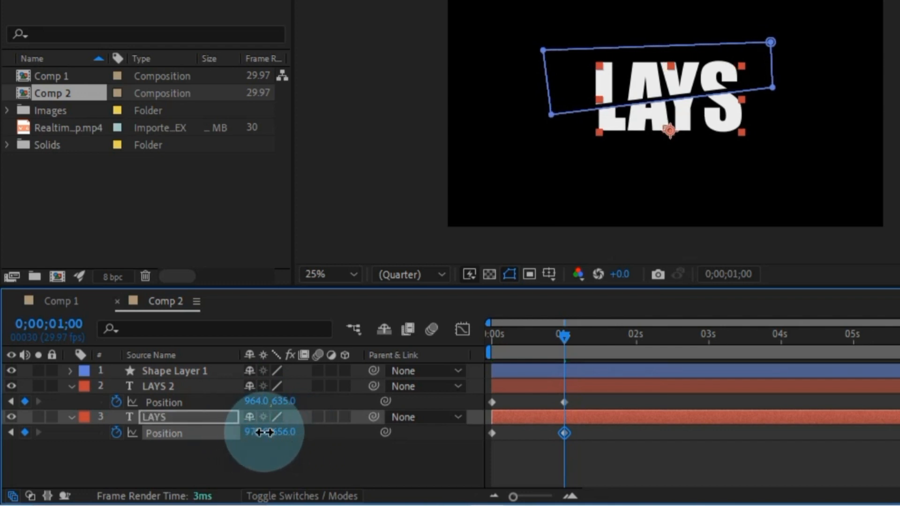
click(325, 463)
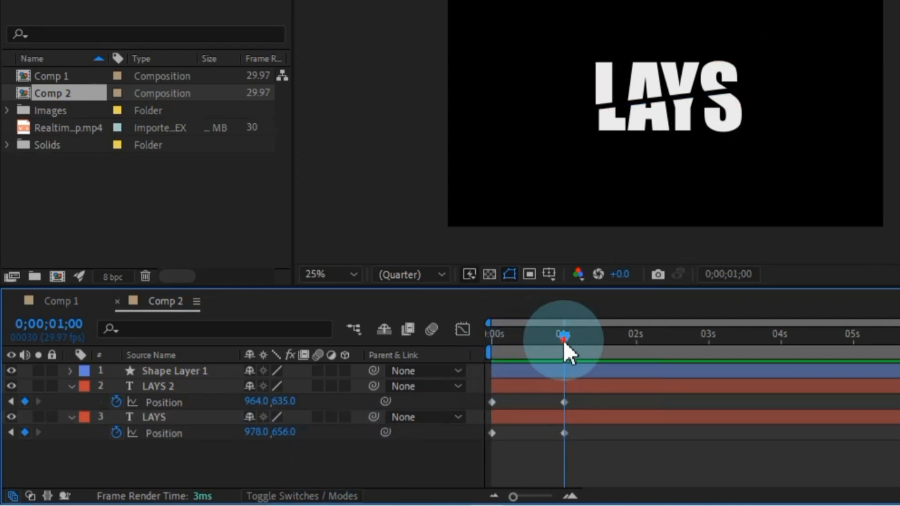
drag(564, 337, 479, 355)
key(space)
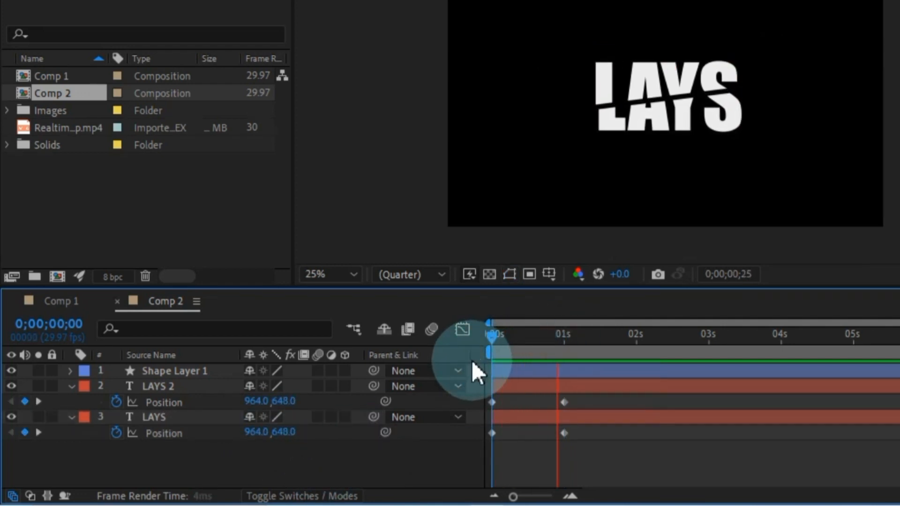
Step: Apply Easy Ease to all Position keyframes of both text layers and reshape their speed curves to peak near the start
drag(583, 378, 501, 443)
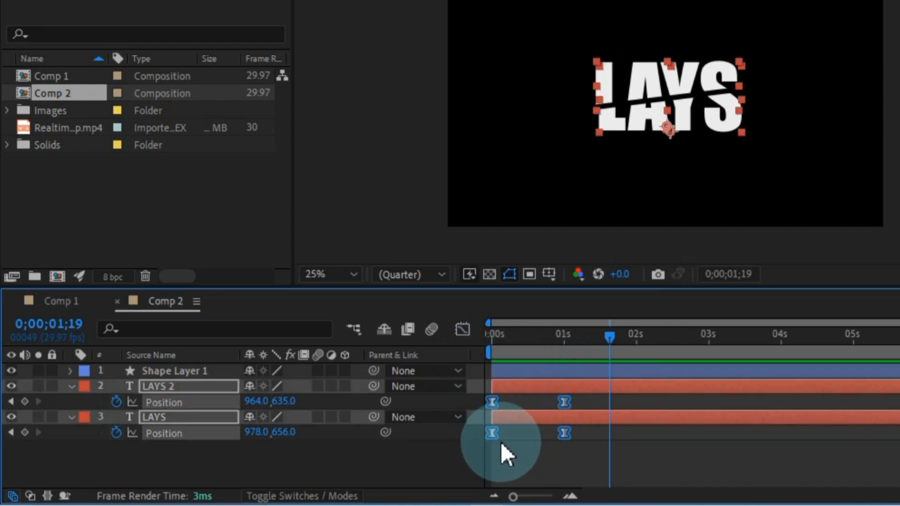
click(461, 332)
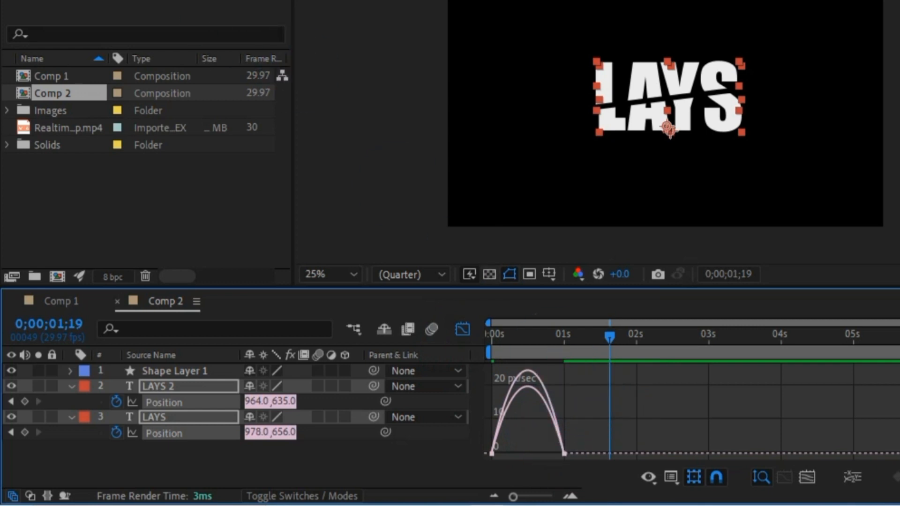
drag(586, 367, 480, 460)
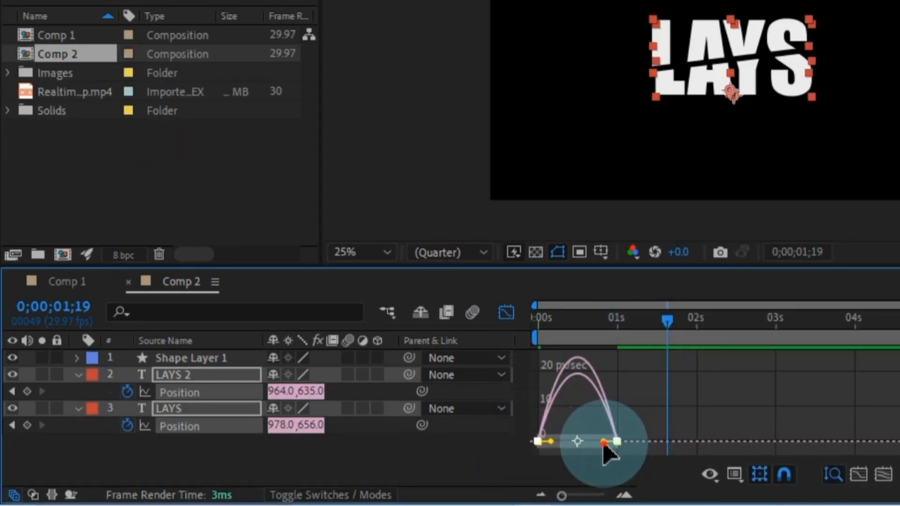
drag(604, 443, 549, 449)
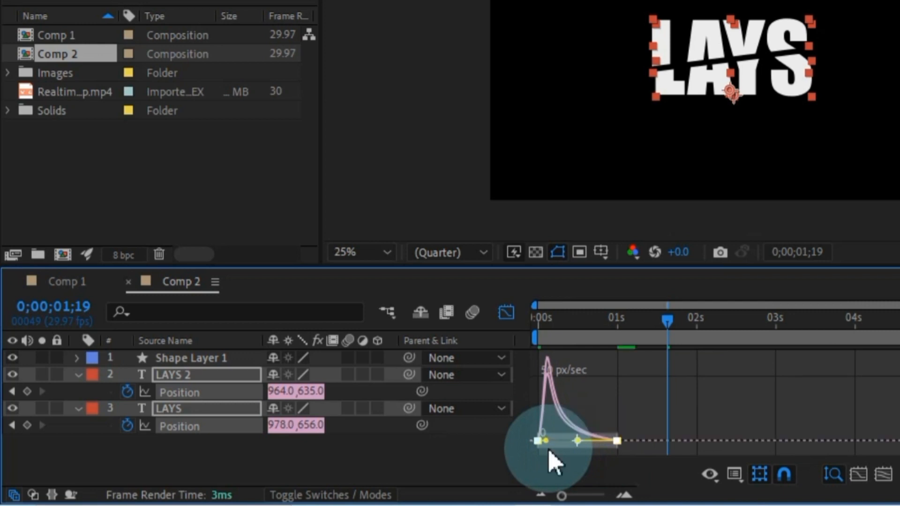
click(507, 312)
Step: Preview the eased text split from 0;00;00;00 and collapse the text layers' properties
drag(670, 324, 543, 323)
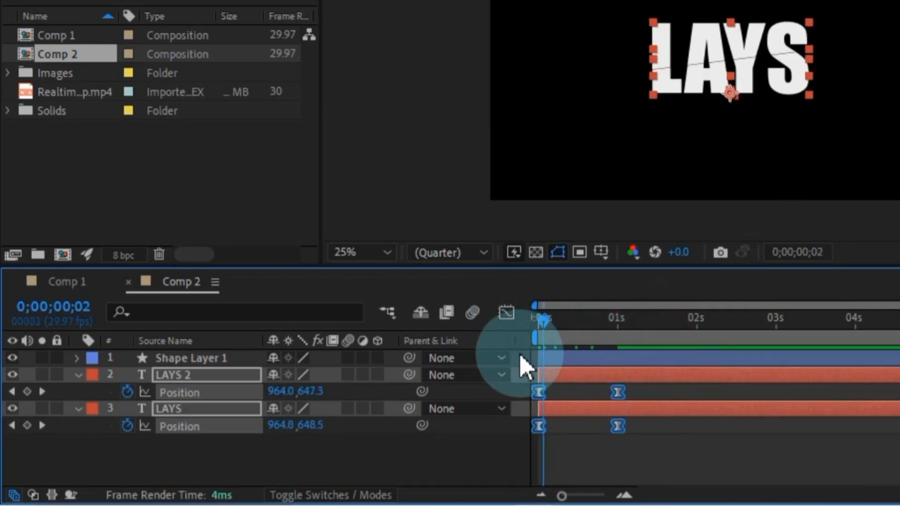
drag(521, 356, 517, 354)
key(space)
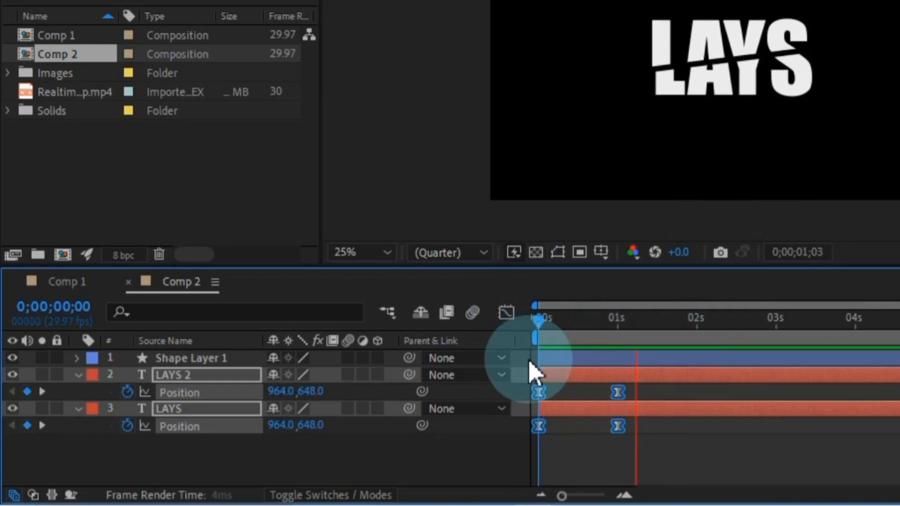
click(598, 448)
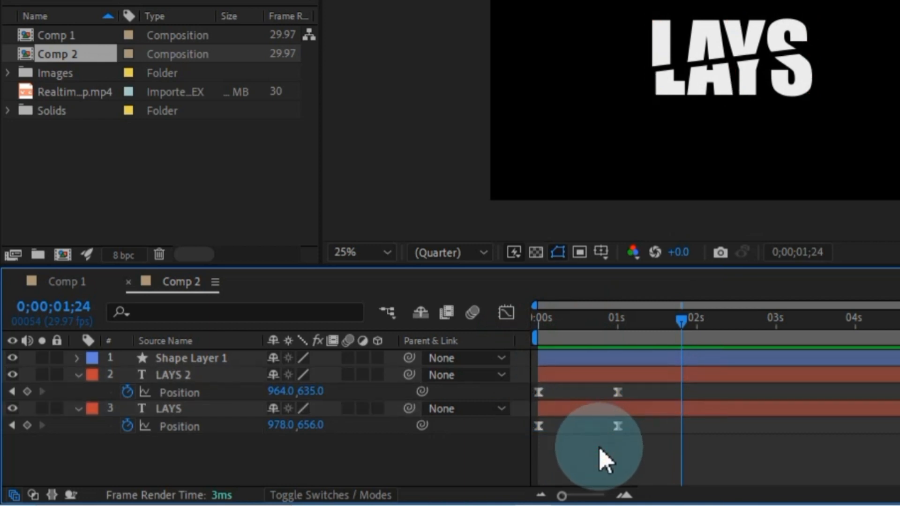
click(78, 376)
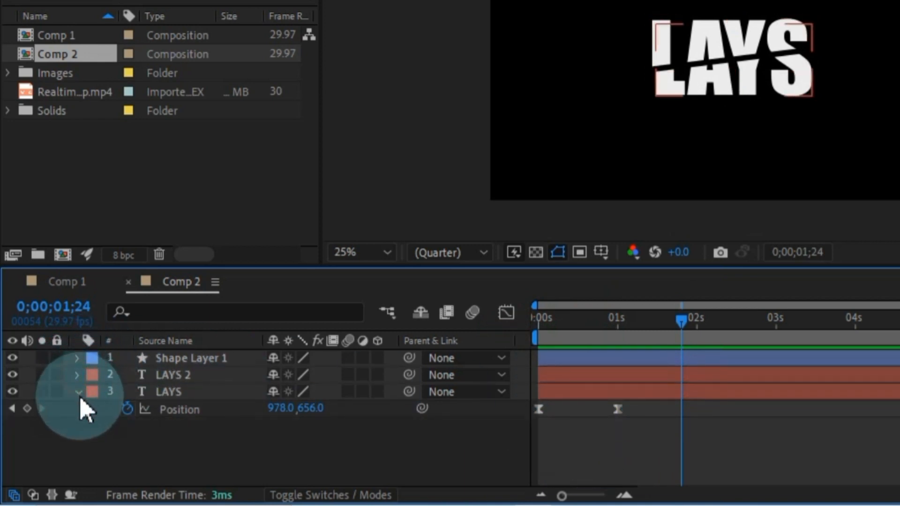
Step: Apply the Drop Shadow effect to the LAYS 2 text layer
click(628, 375)
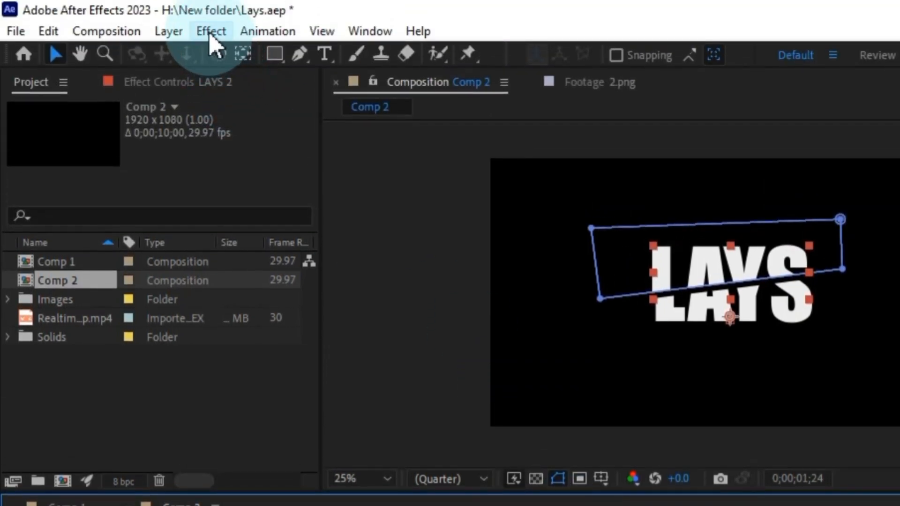
click(211, 31)
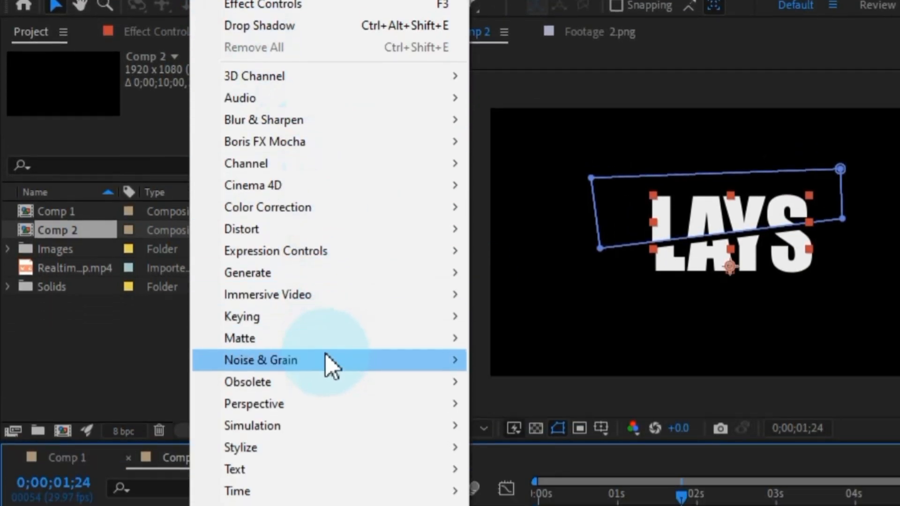
mouse_move(324, 456)
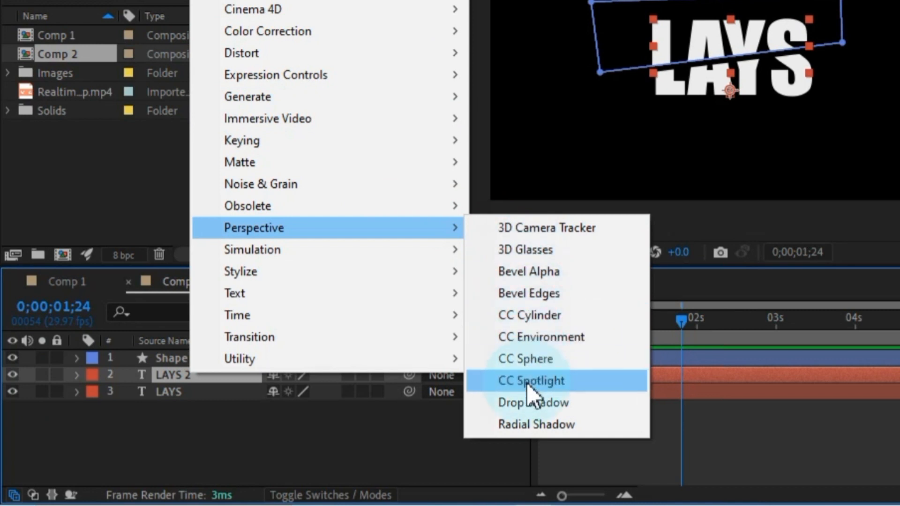
click(569, 407)
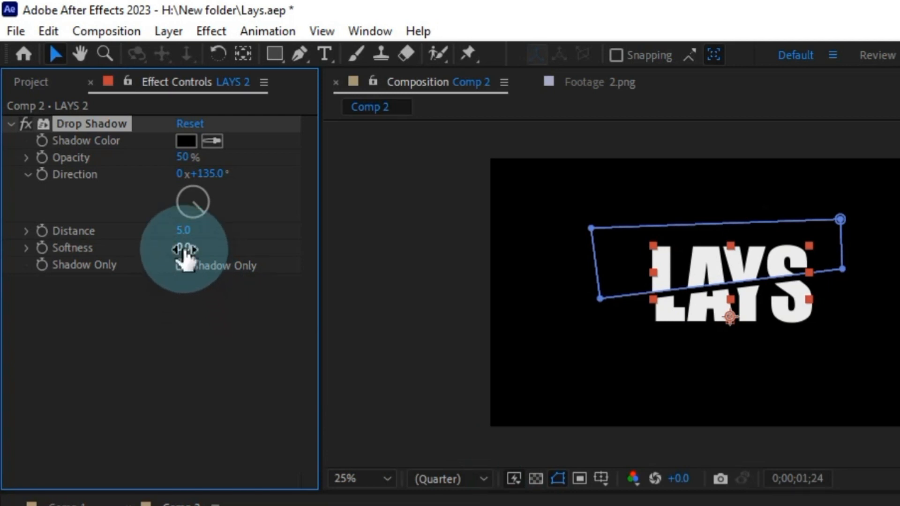
Step: Set the LAYS 2 layer's drop shadow Distance to 47 and Softness to 30
drag(184, 249, 338, 259)
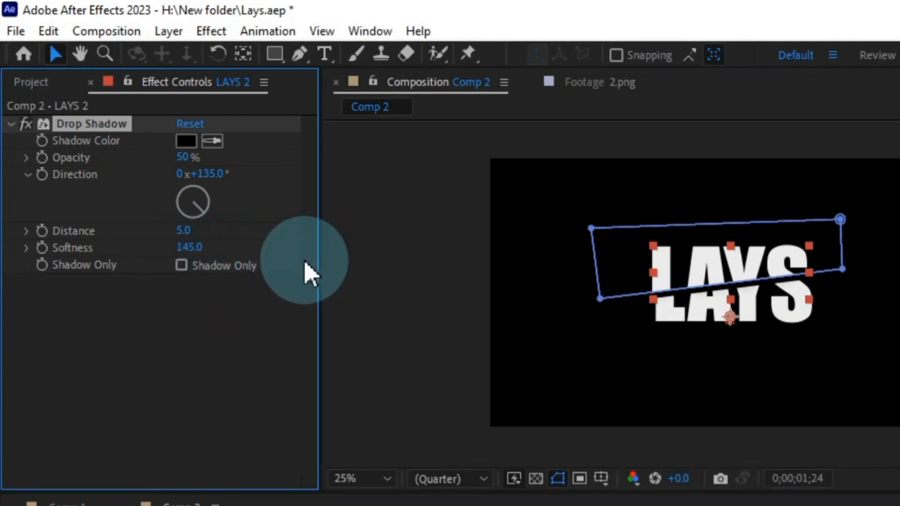
key(ctrl+z)
drag(184, 231, 254, 239)
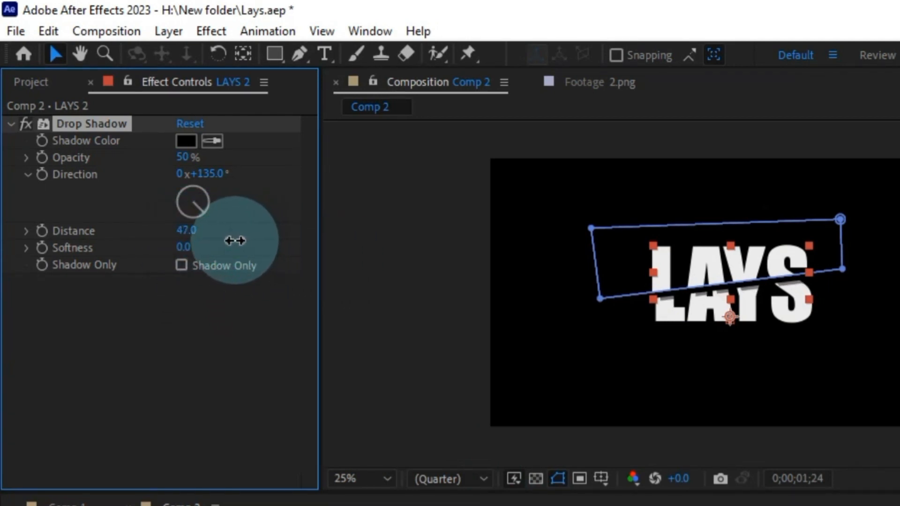
drag(183, 249, 213, 248)
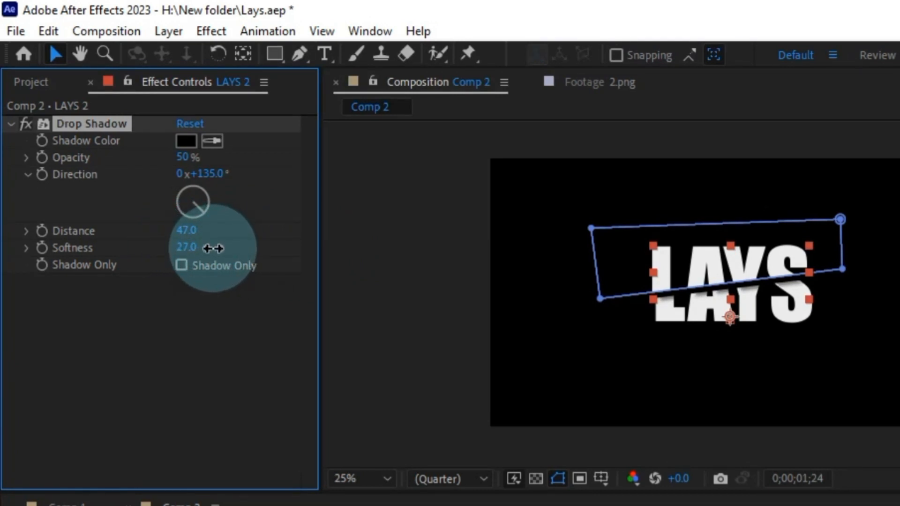
click(218, 324)
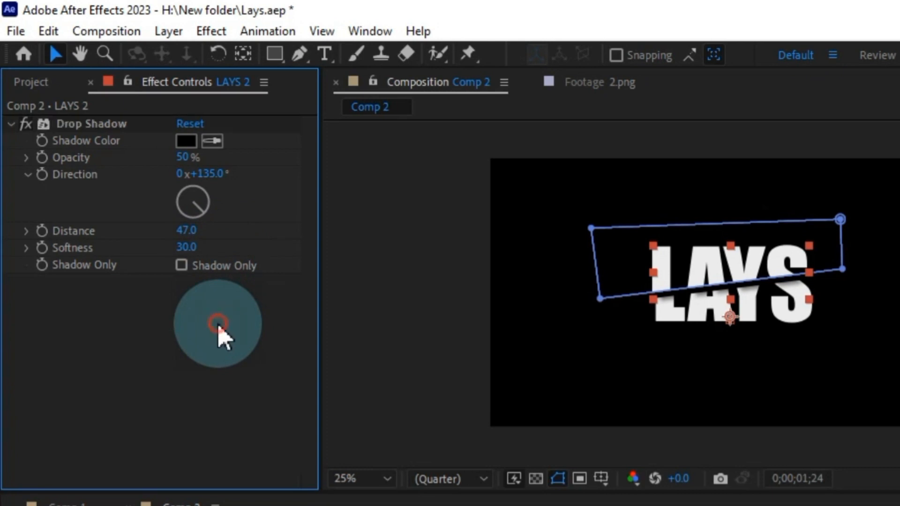
Step: Duplicate the Drop Shadow effect on LAYS 2 and set the first shadow to 75% Opacity and 48 Softness
click(104, 126)
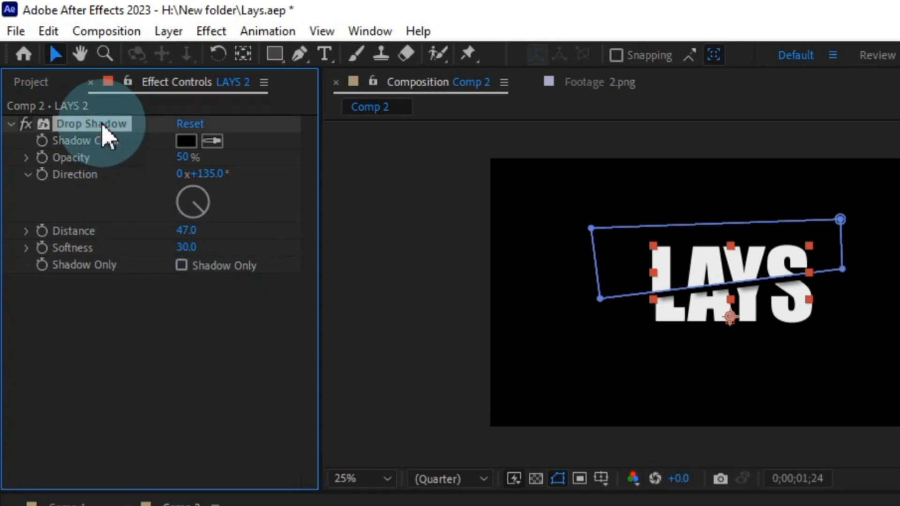
key(ctrl+v)
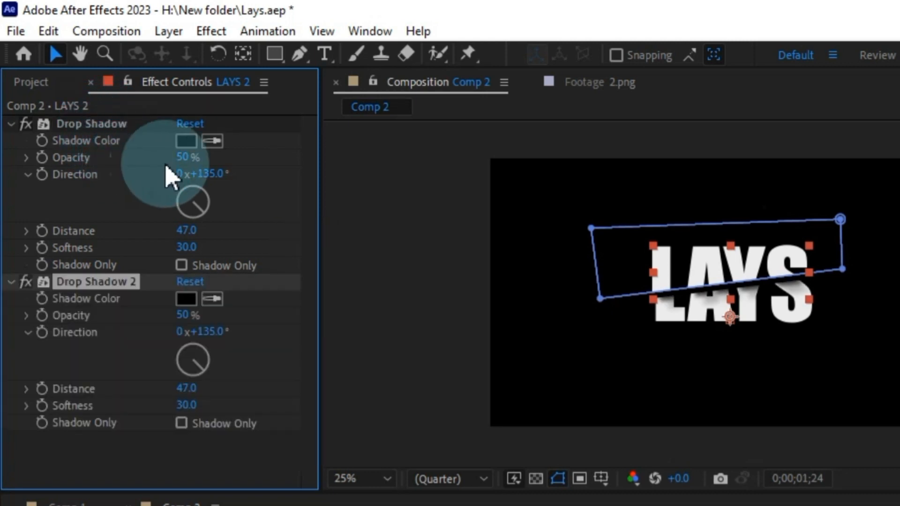
drag(187, 158, 220, 160)
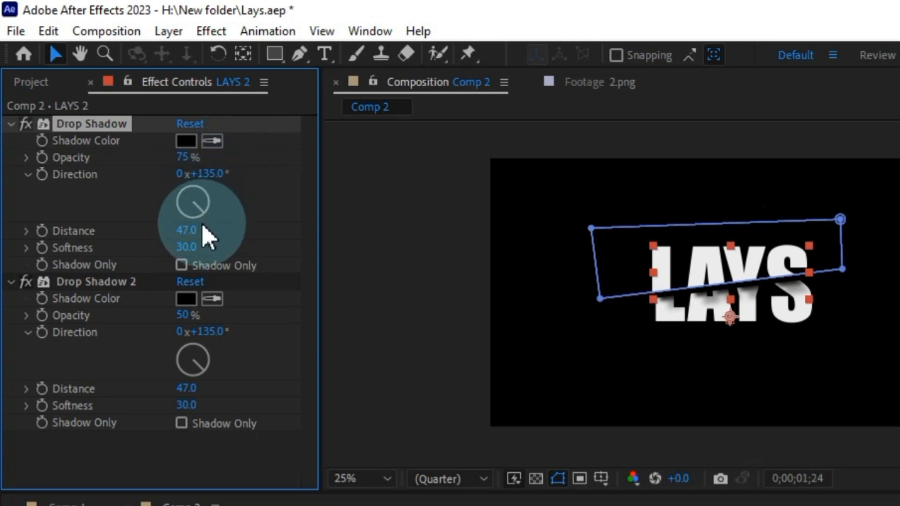
drag(190, 247, 211, 251)
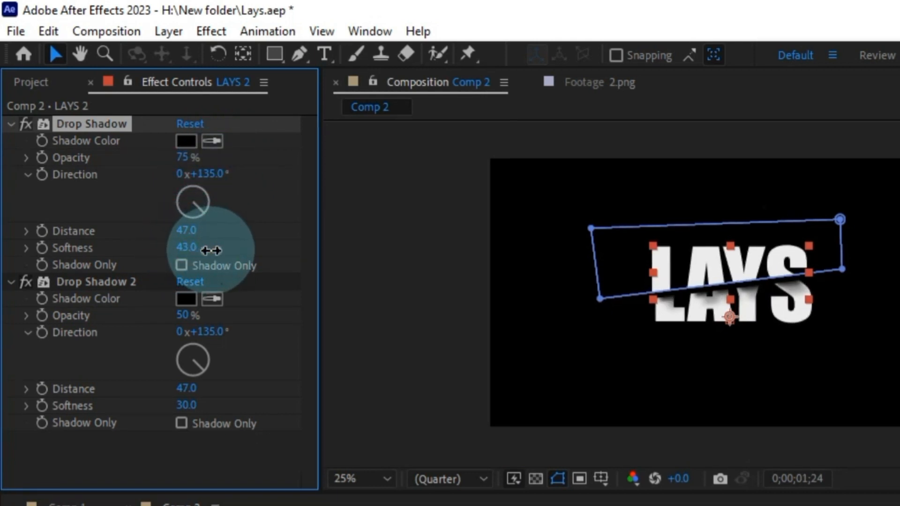
drag(188, 157, 227, 165)
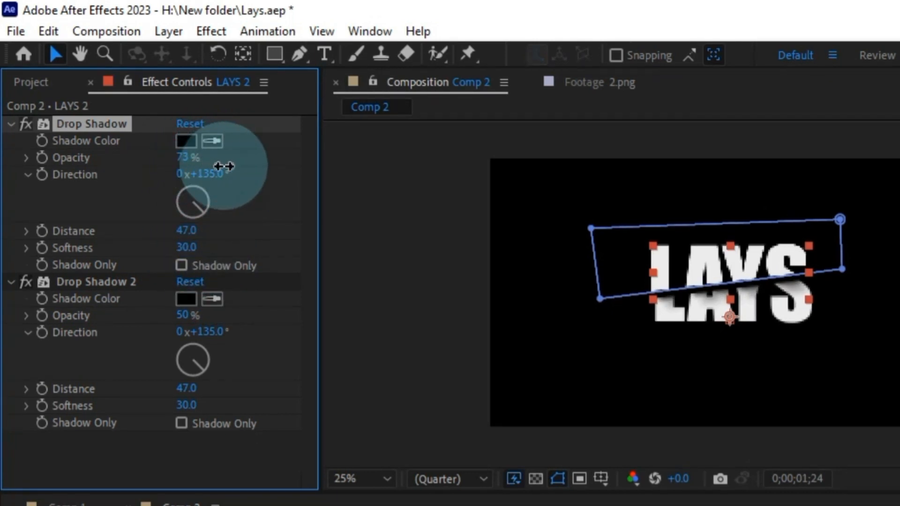
click(186, 248)
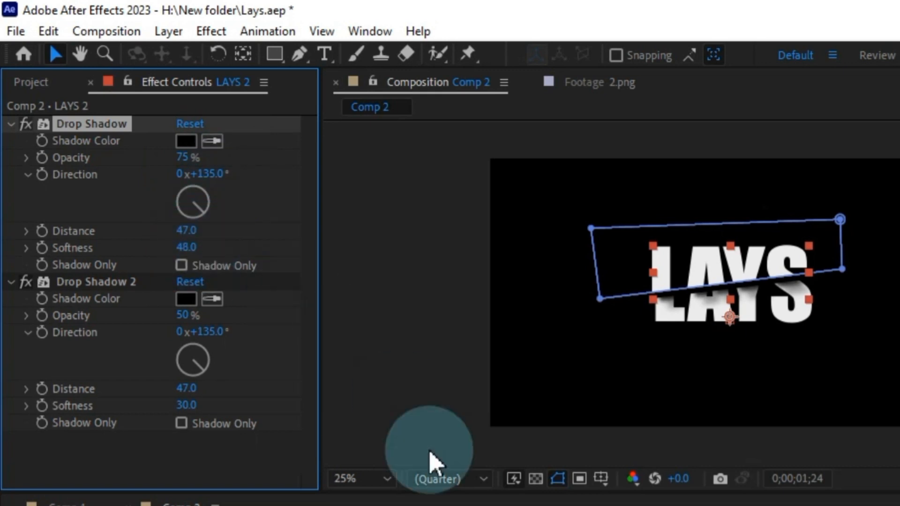
key(F2)
key(Home)
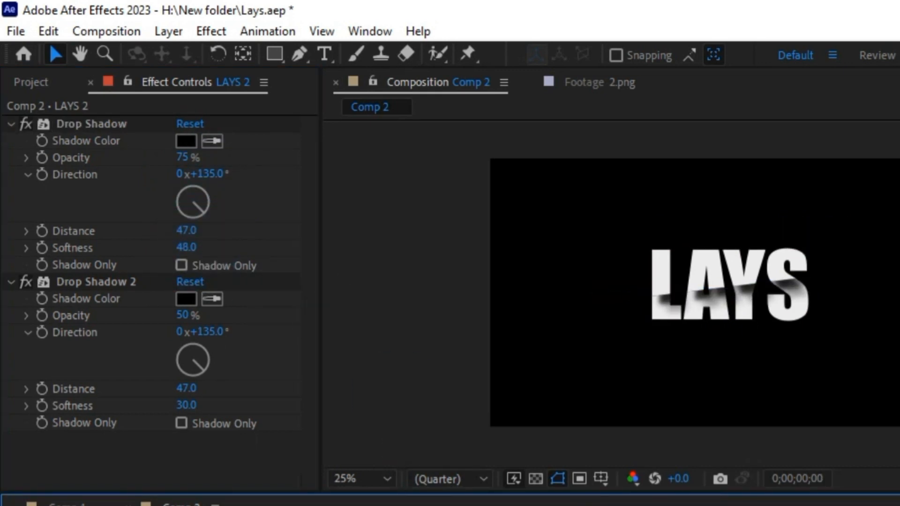
click(126, 125)
ctrl+click(119, 282)
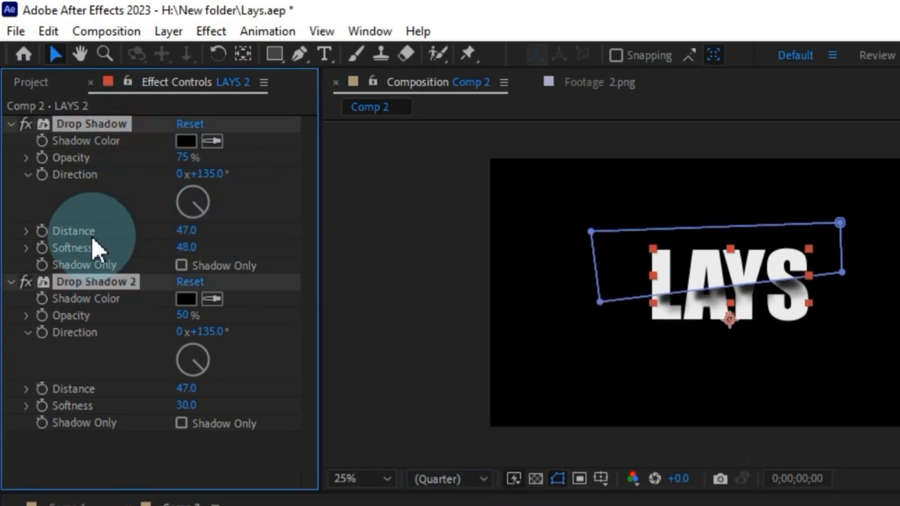
click(42, 157)
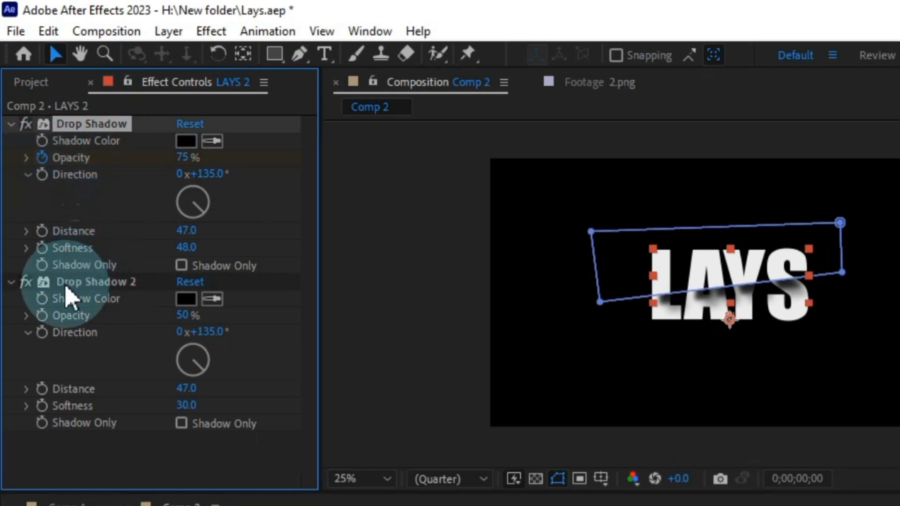
click(43, 317)
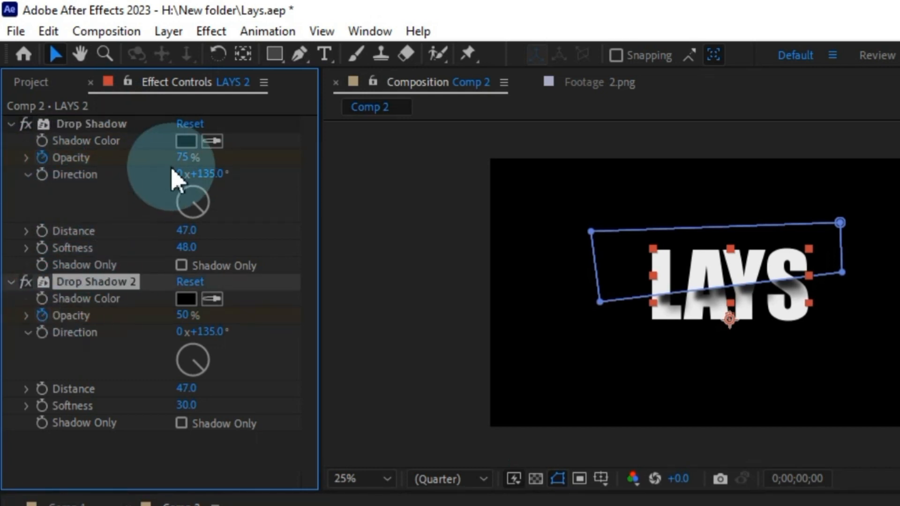
drag(186, 158, 30, 163)
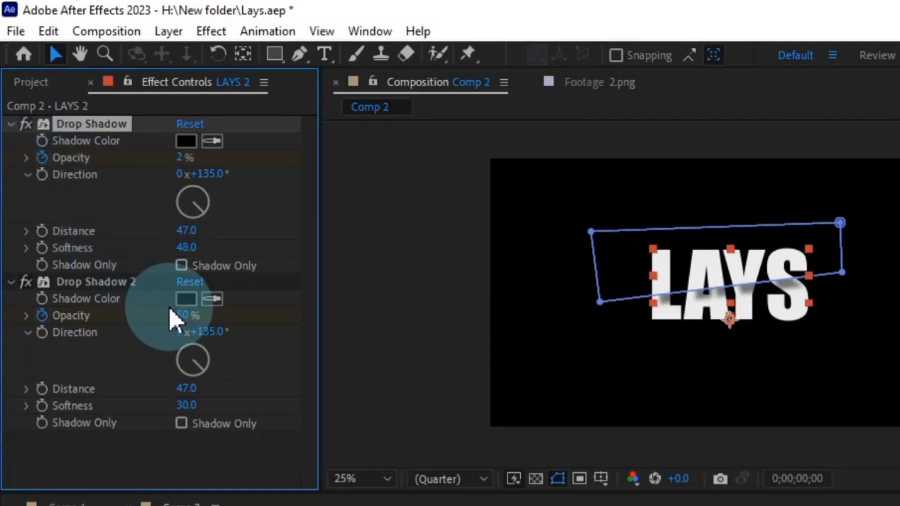
drag(188, 317, 5, 312)
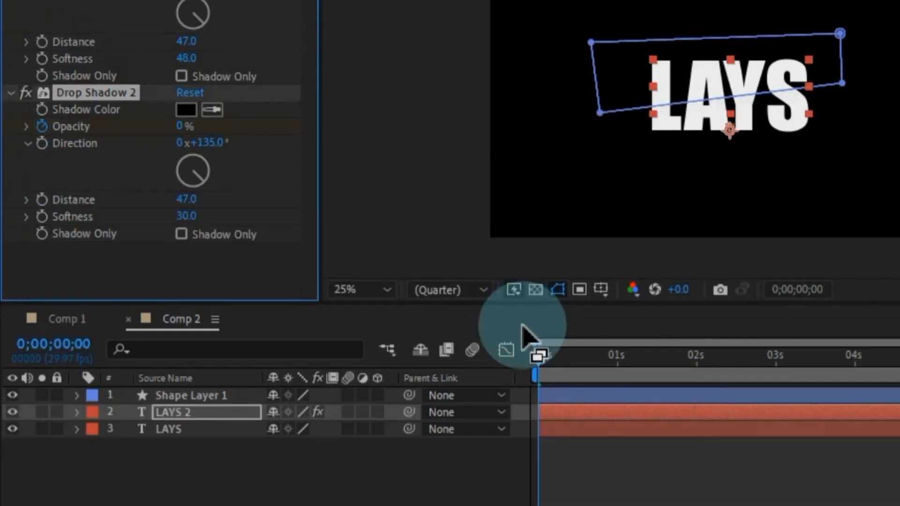
Step: Keyframe the Opacity of both LAYS 2 drop shadows at 0;00;00;18, keeping 75% and 50%
click(538, 358)
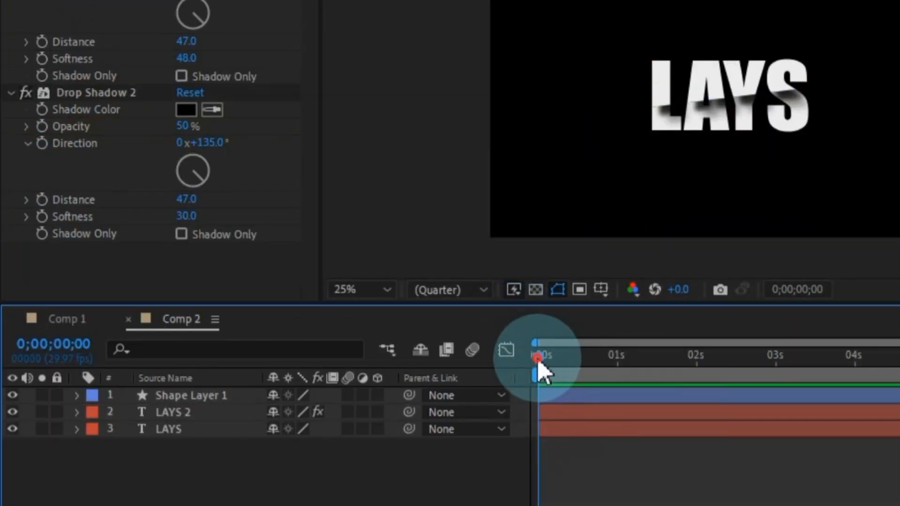
drag(539, 370, 585, 364)
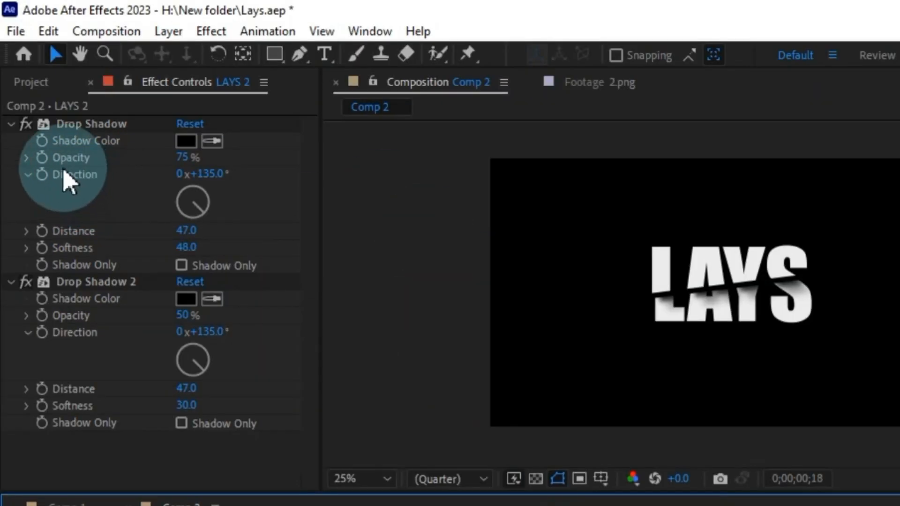
click(42, 172)
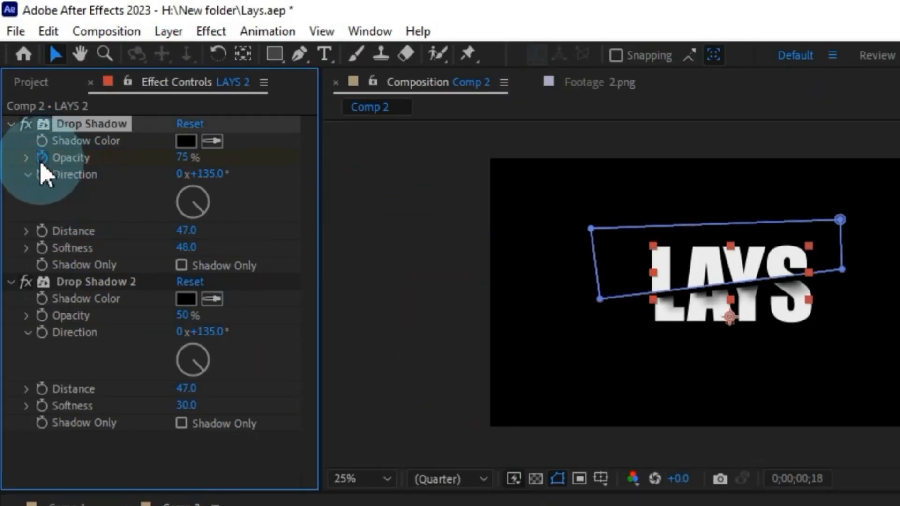
click(44, 323)
Step: Keyframe the Opacity of both LAYS 2 drop shadows at 0% at 0;00;00;00
drag(591, 408, 527, 410)
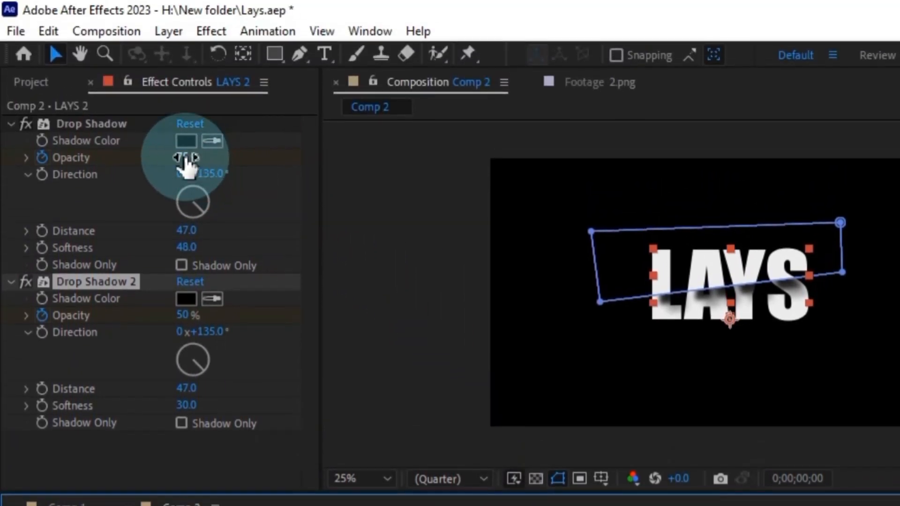
drag(190, 13, 19, 15)
drag(19, 160, 10, 171)
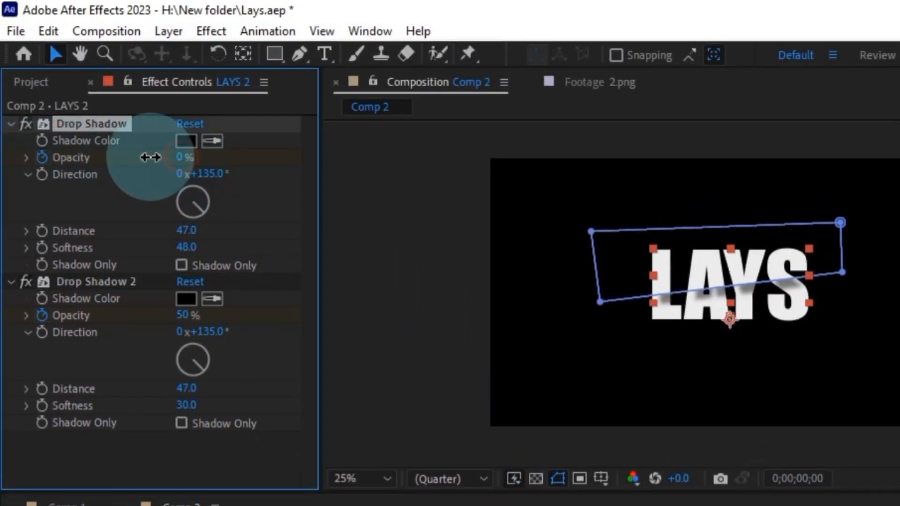
drag(188, 323, 4, 311)
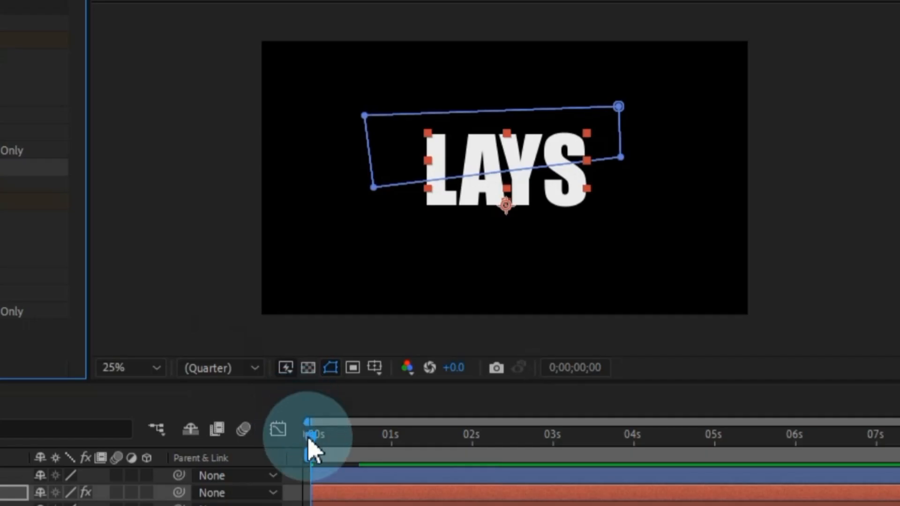
Step: Preview the LAYS split with its fading-in shadows from the start of Comp 2
drag(311, 450, 307, 488)
key(space)
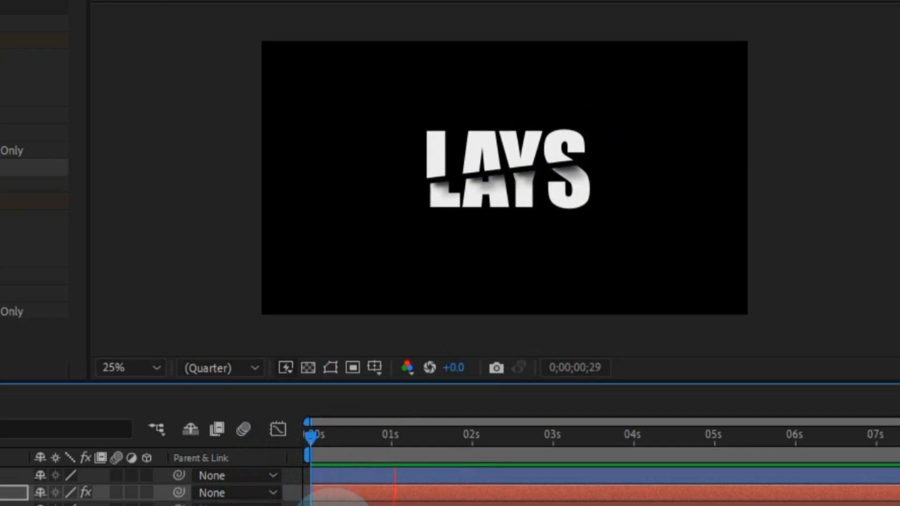
key(space)
drag(444, 438, 304, 464)
key(space)
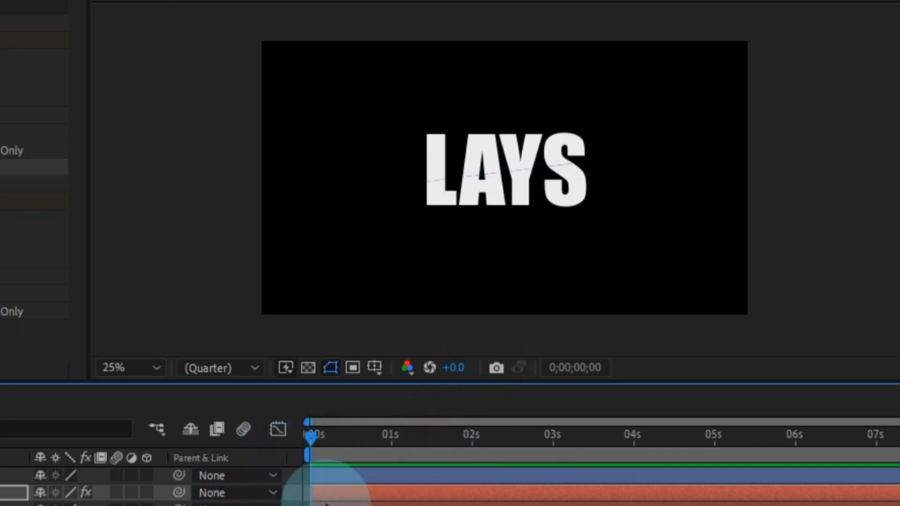
key(space)
click(348, 505)
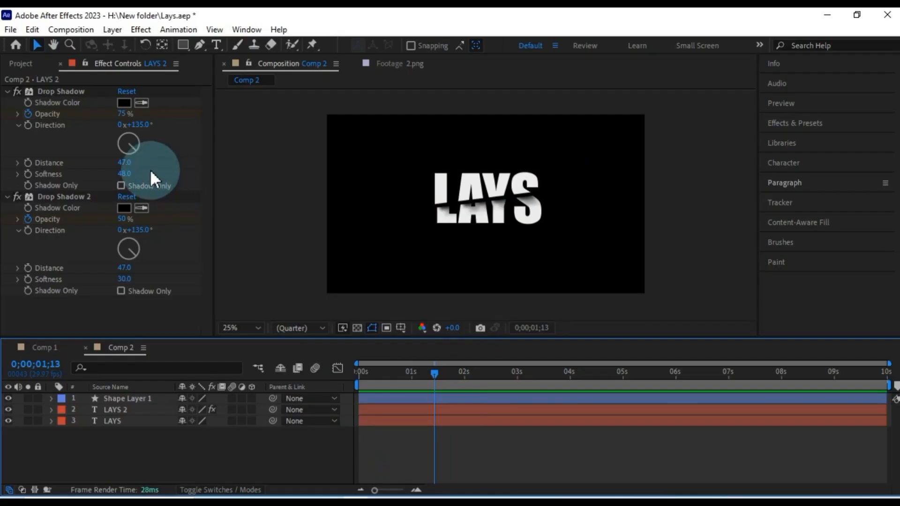
click(424, 412)
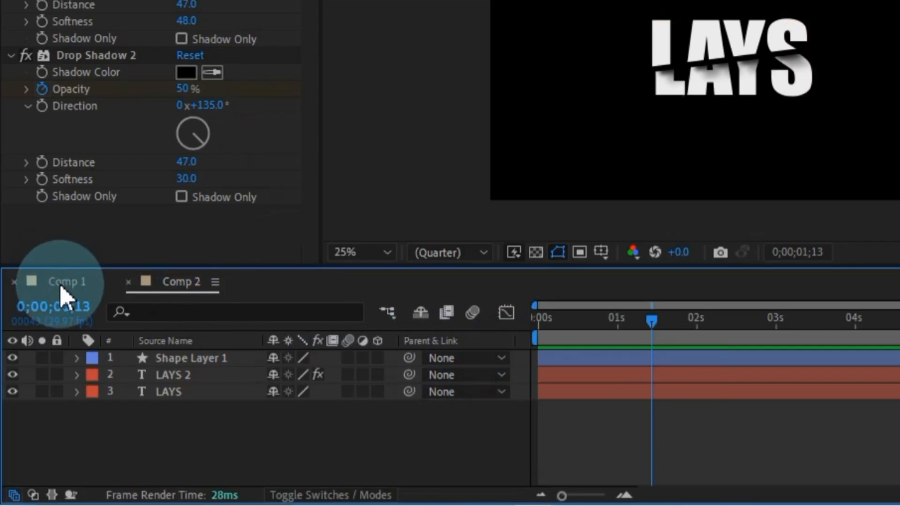
Step: Insert Comp 2 into Comp 1 between the [8.png] and 3D [4.png] layers and slide it to start at about 11 seconds
click(60, 288)
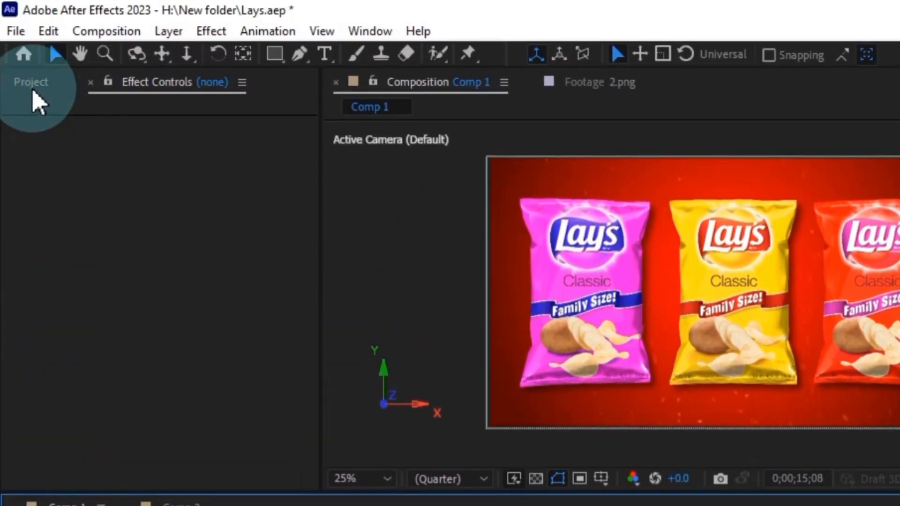
click(32, 92)
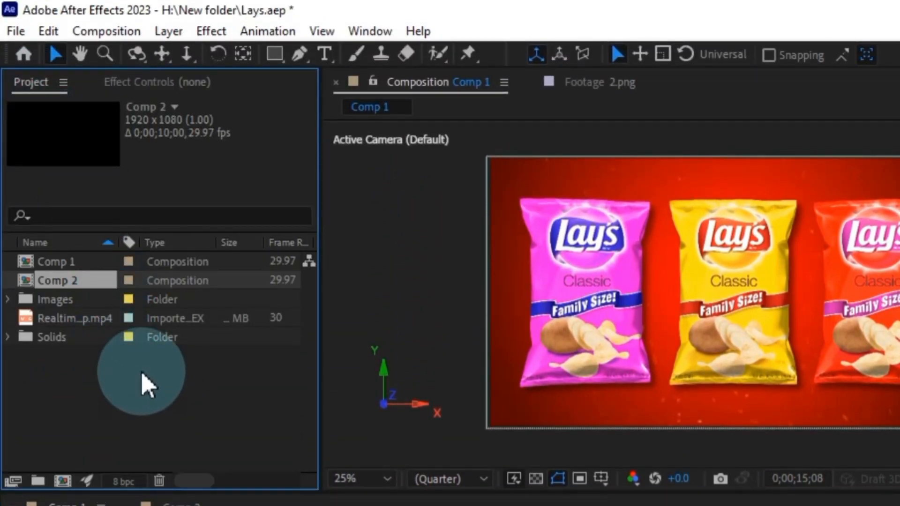
drag(54, 281, 281, 497)
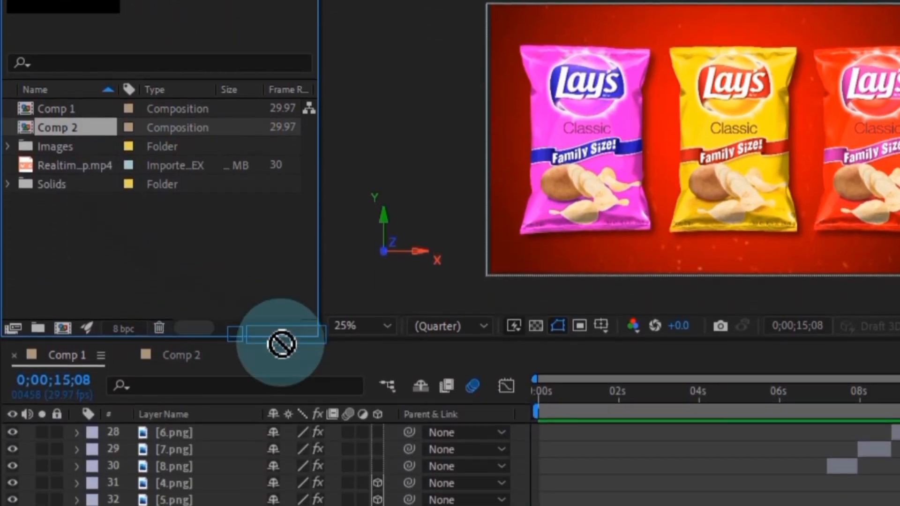
drag(281, 345, 700, 474)
drag(699, 398, 699, 399)
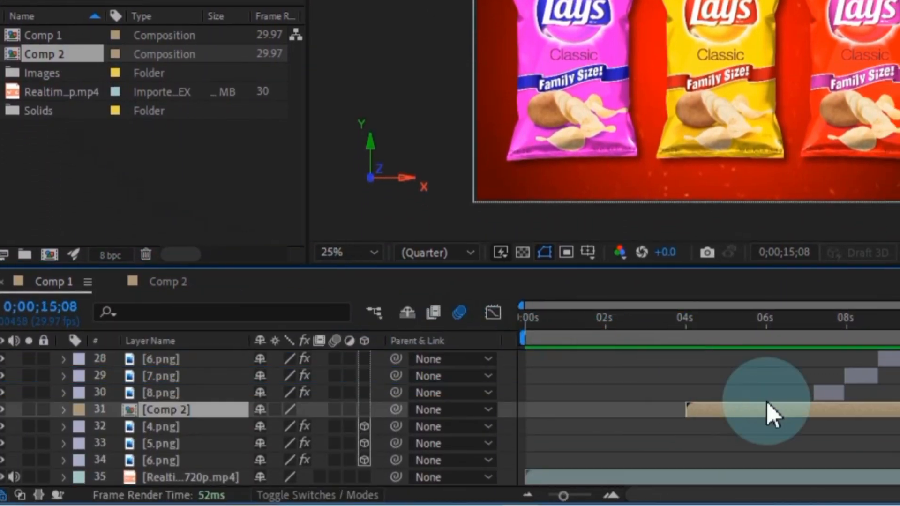
drag(813, 411, 899, 421)
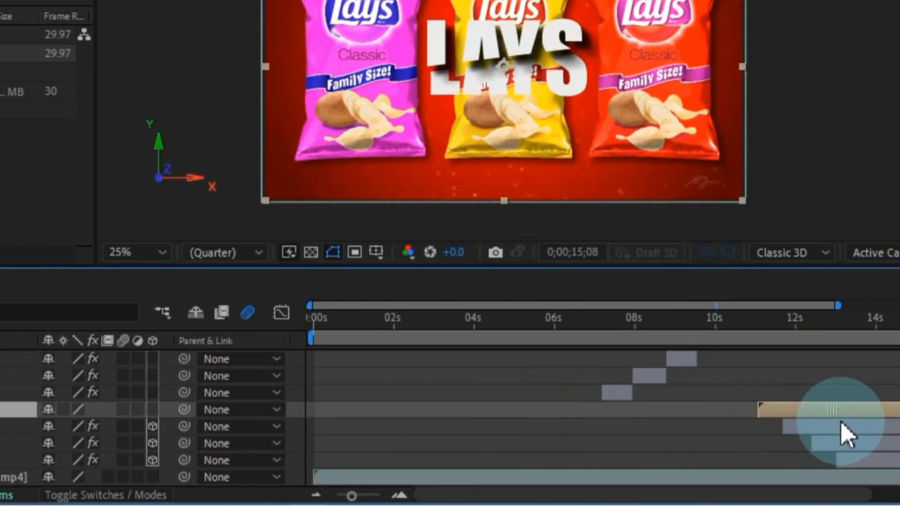
Step: Slide the Comp 2 layer to start at about 14.7 seconds and set its Position to 962, 939
drag(846, 434, 899, 434)
key(p)
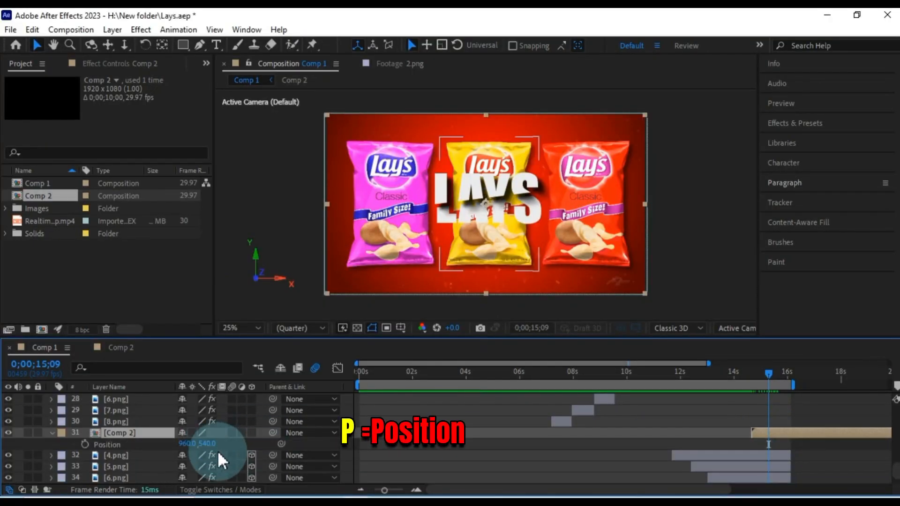
drag(209, 443, 187, 445)
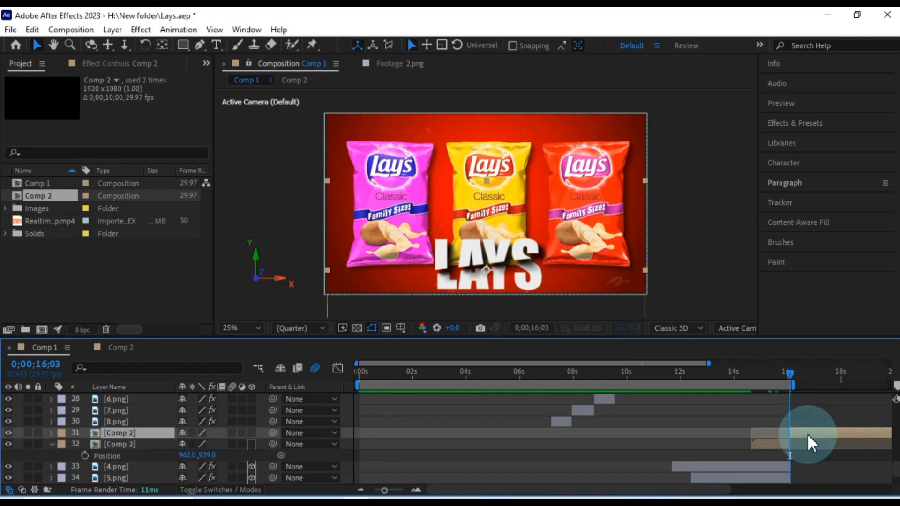
Step: Delete the part of Comp 2 that follows 0;00;16;03 and preview the animation in Comp 1
key(Delete)
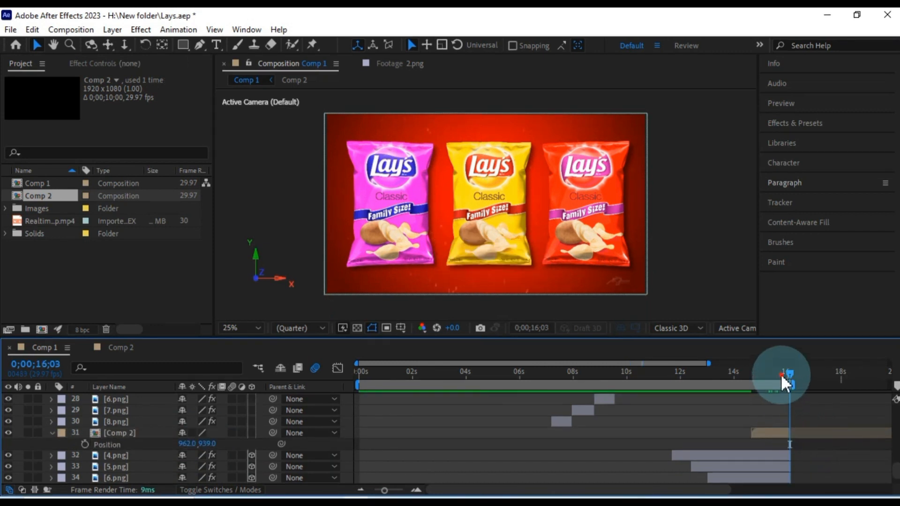
drag(781, 373, 710, 381)
key(space)
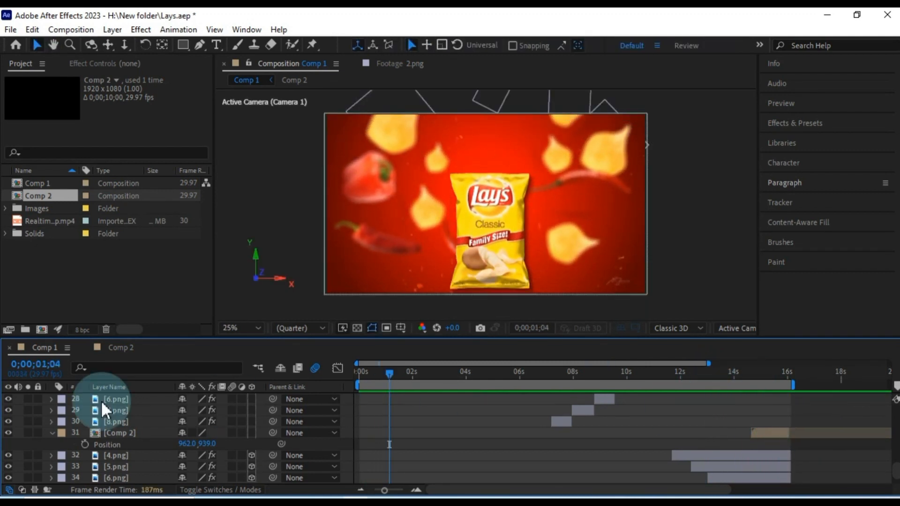
click(52, 433)
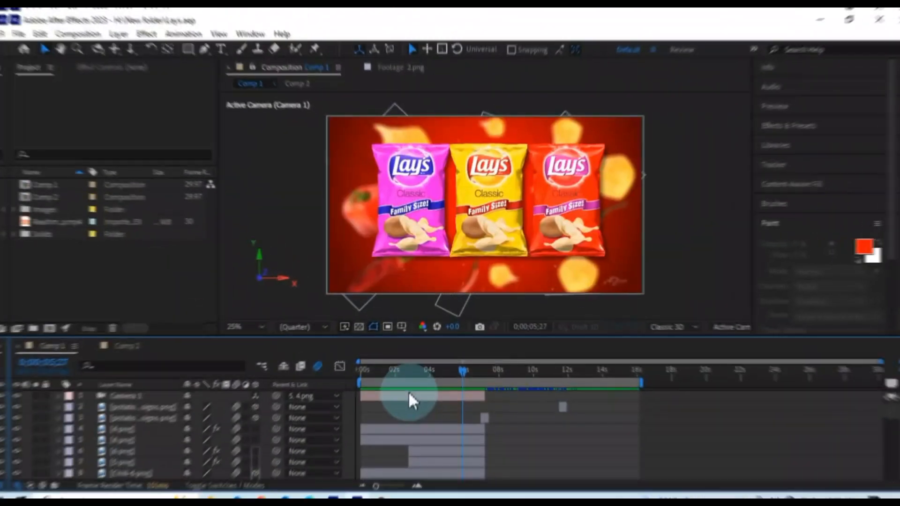
Step: Import the audio files 01.mp3 to 05.mp3 and Background Music.mp3 into the project
key(Home)
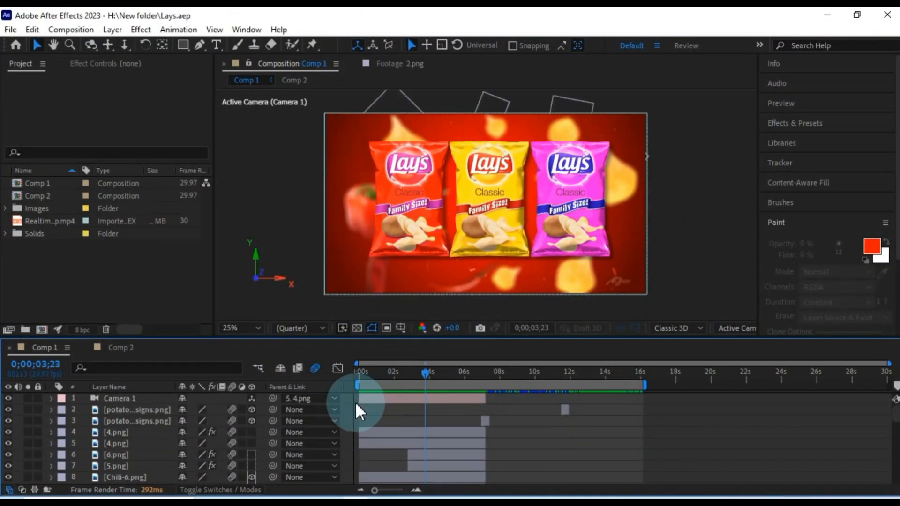
click(112, 267)
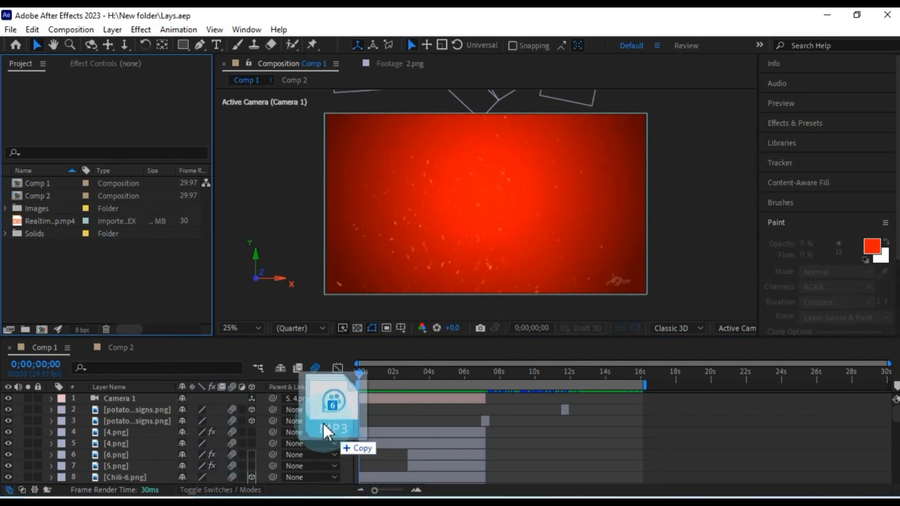
drag(322, 423, 97, 299)
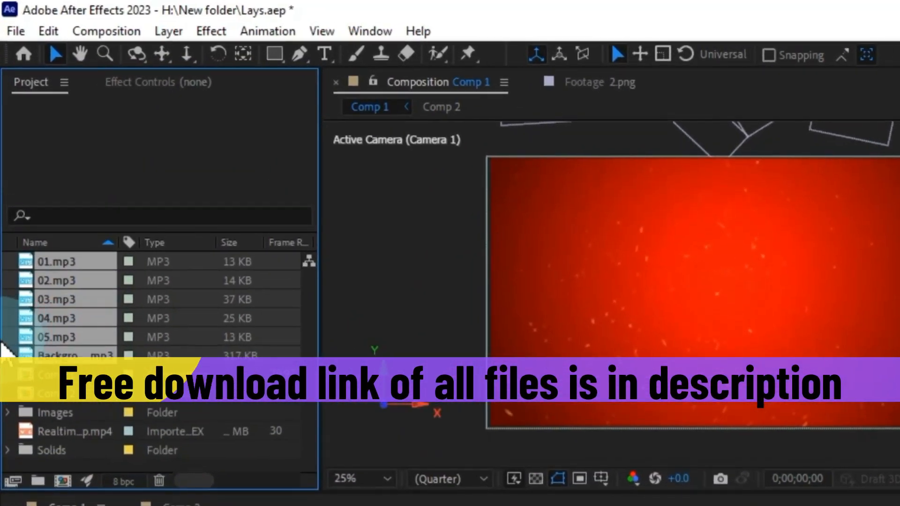
Step: Listen to Background Music.mp3 and the sound effects 01.mp3 to 05.mp3 one after another
click(54, 315)
double_click(62, 360)
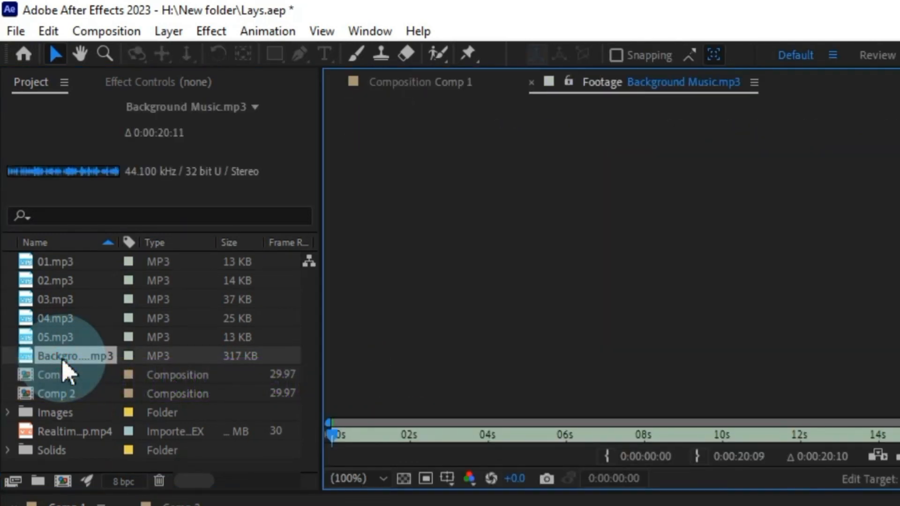
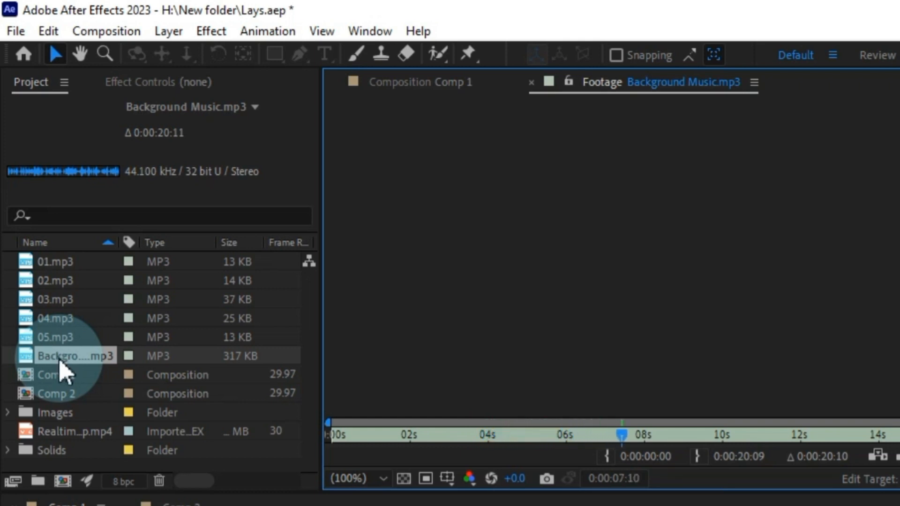
double_click(50, 264)
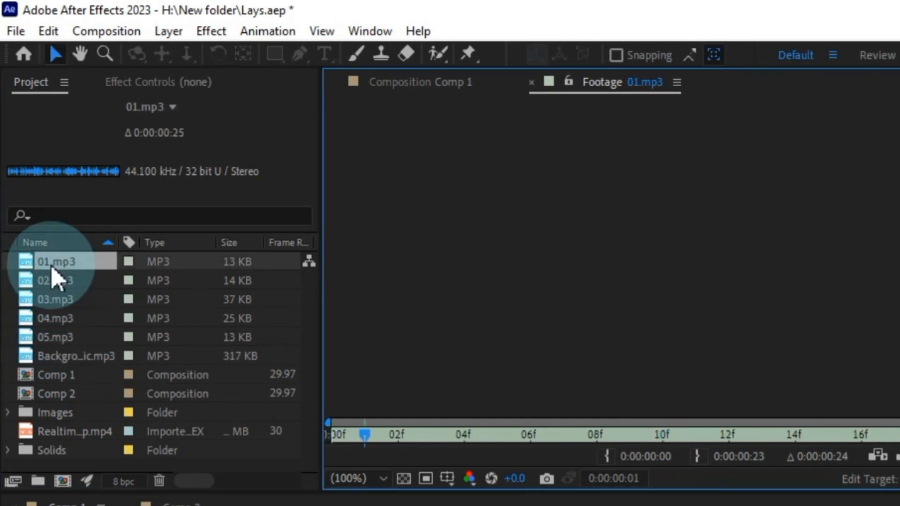
double_click(54, 281)
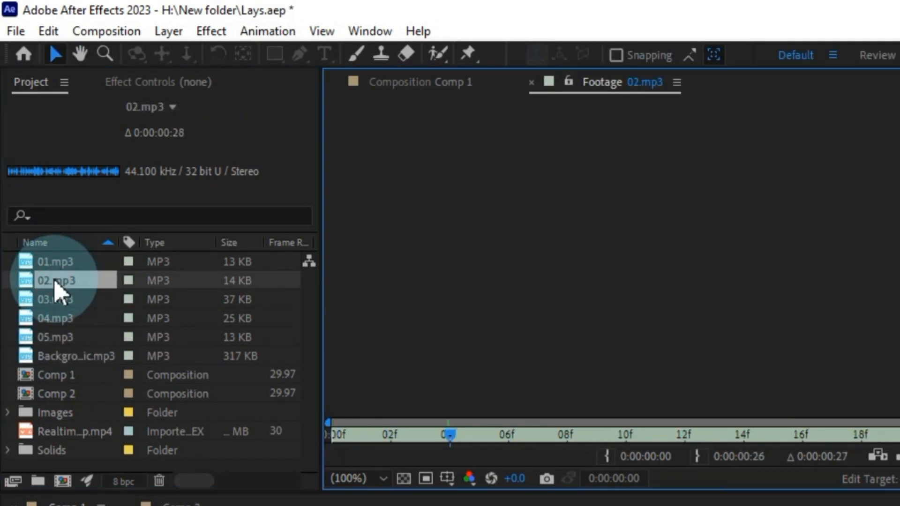
click(56, 299)
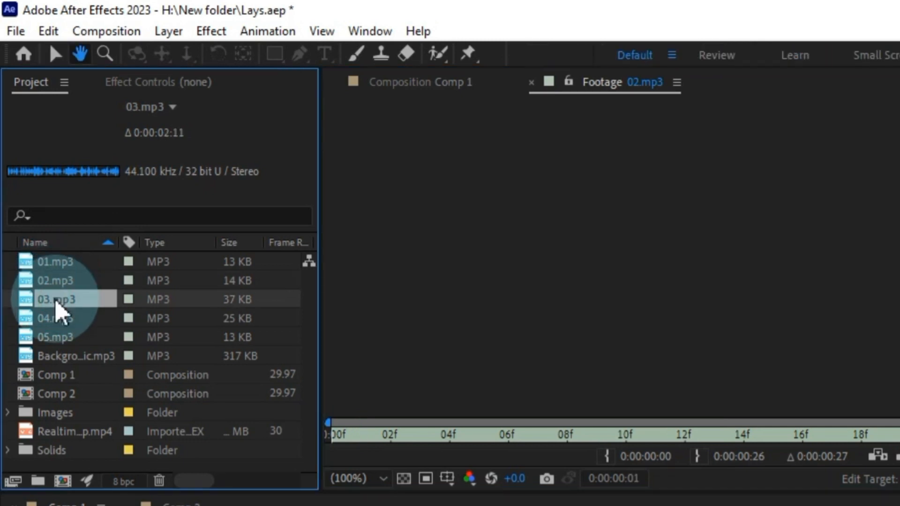
double_click(55, 319)
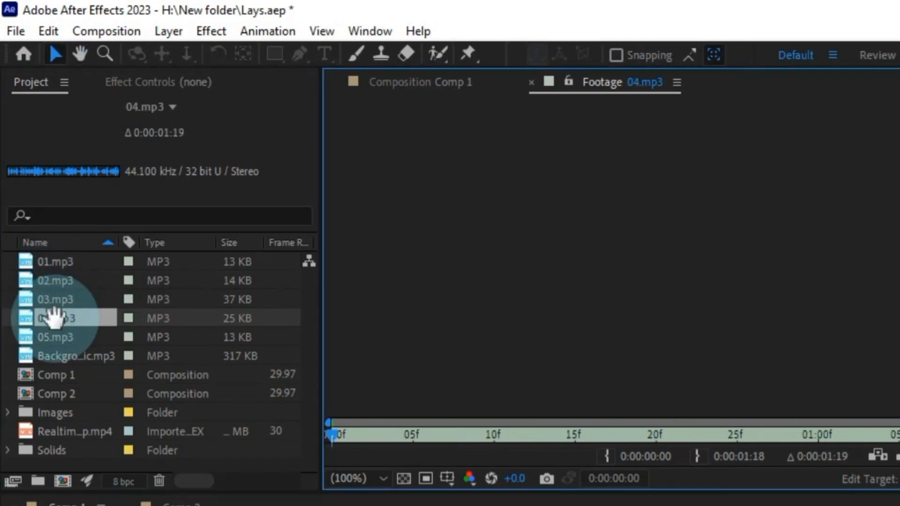
double_click(52, 337)
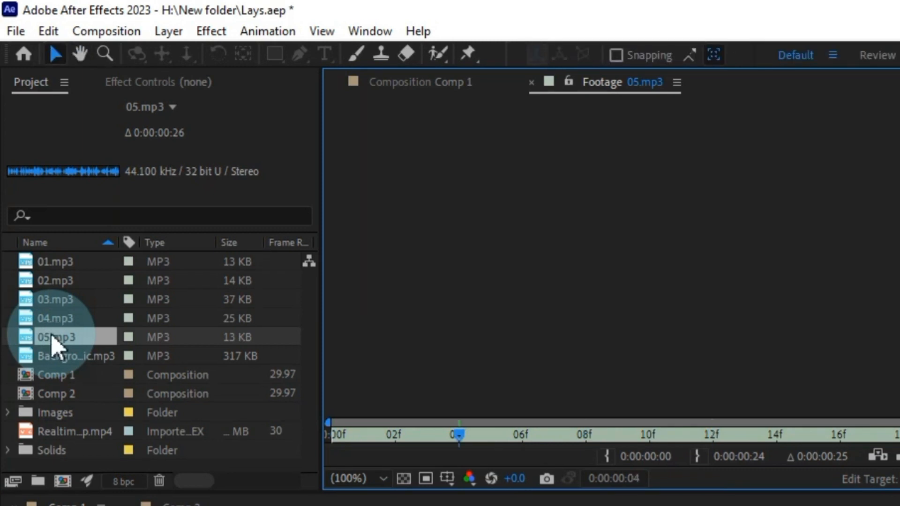
Step: Add Background Music.mp3 as a layer below Cyan Solid 1 in Comp 1, starting at 0;00;00;00, and preview it with the animation
drag(57, 358, 547, 505)
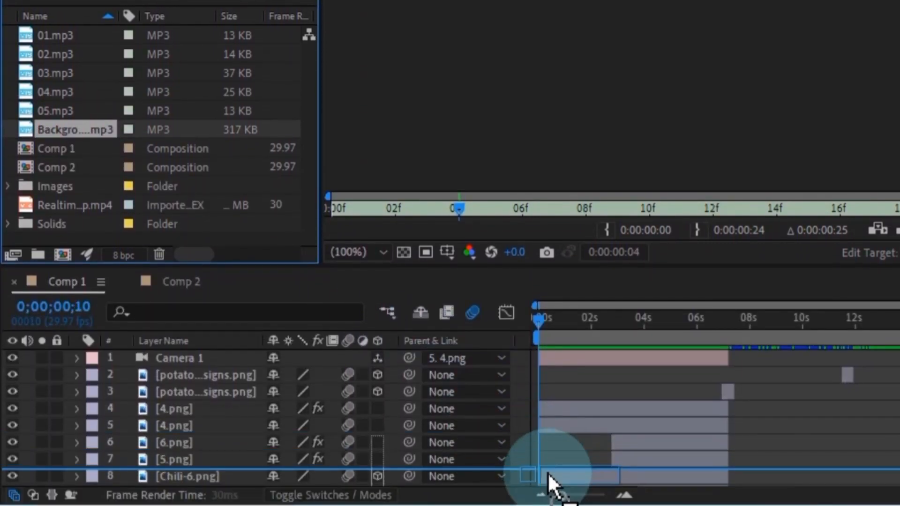
drag(547, 473, 549, 483)
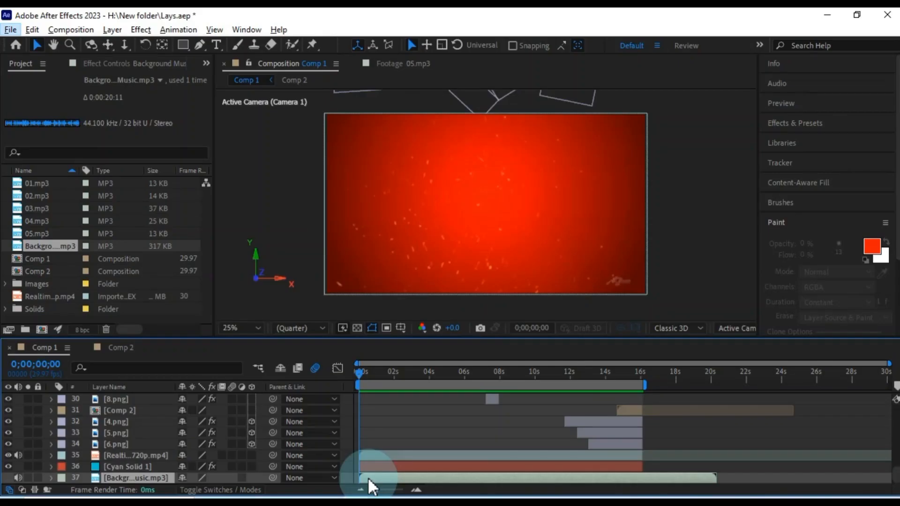
key(space)
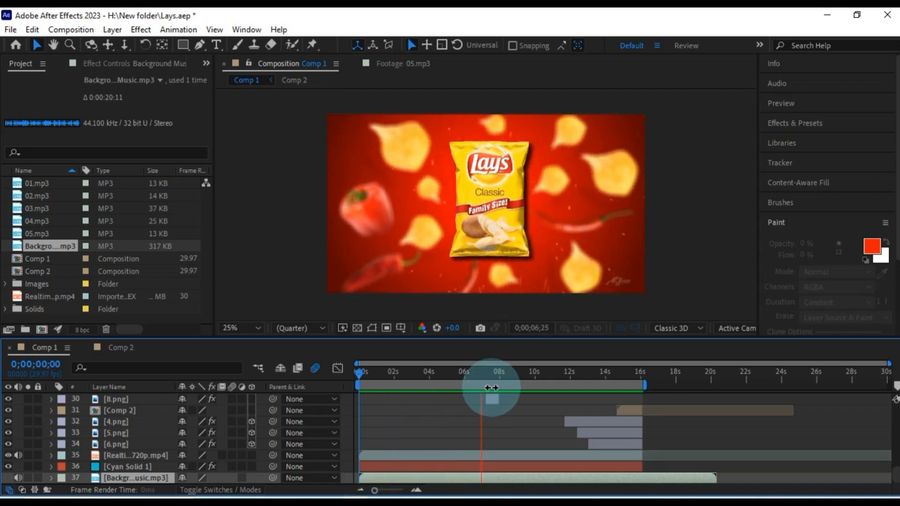
key(space)
key(space)
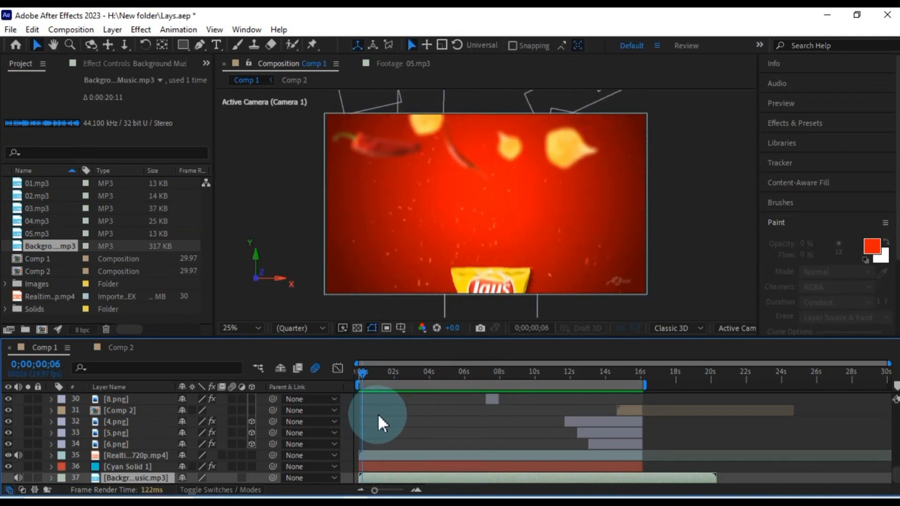
Step: Place 01.mp3 at about 2.6 s, 02.mp3 at 2.8 and 5.8 s, 04.mp3 at 6.9 and 11 s, and 05.mp3 at 14.5 s below the music
drag(395, 415, 405, 414)
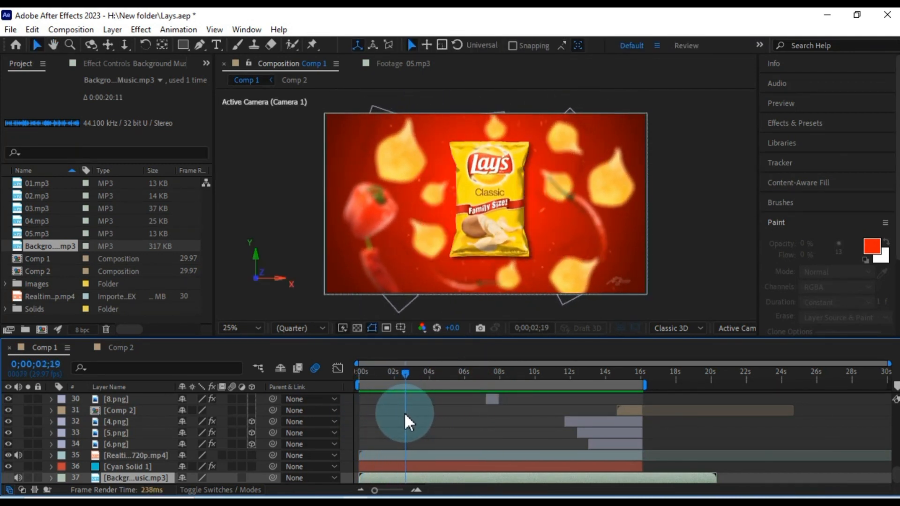
drag(37, 183, 421, 460)
key(o)
drag(34, 209, 488, 463)
drag(33, 218, 486, 473)
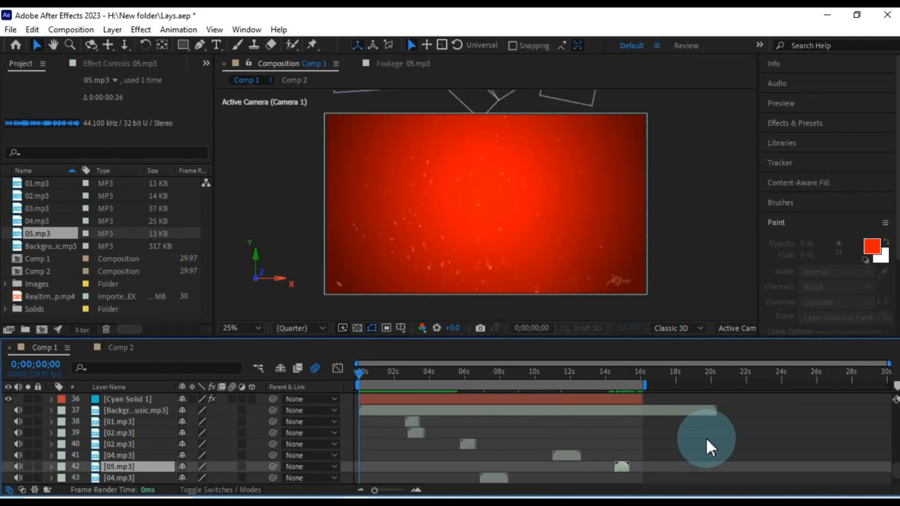
Step: Preview Comp 1 from the start with the background music and sound effects
click(695, 448)
key(space)
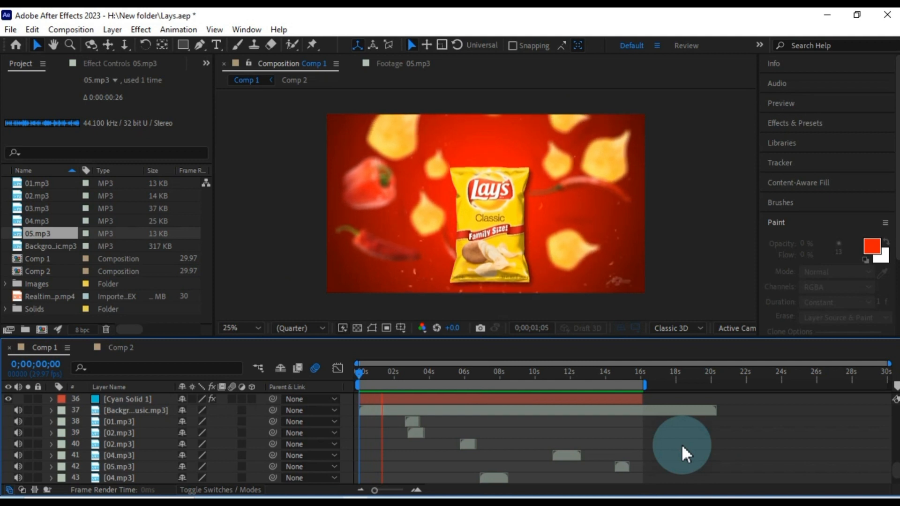